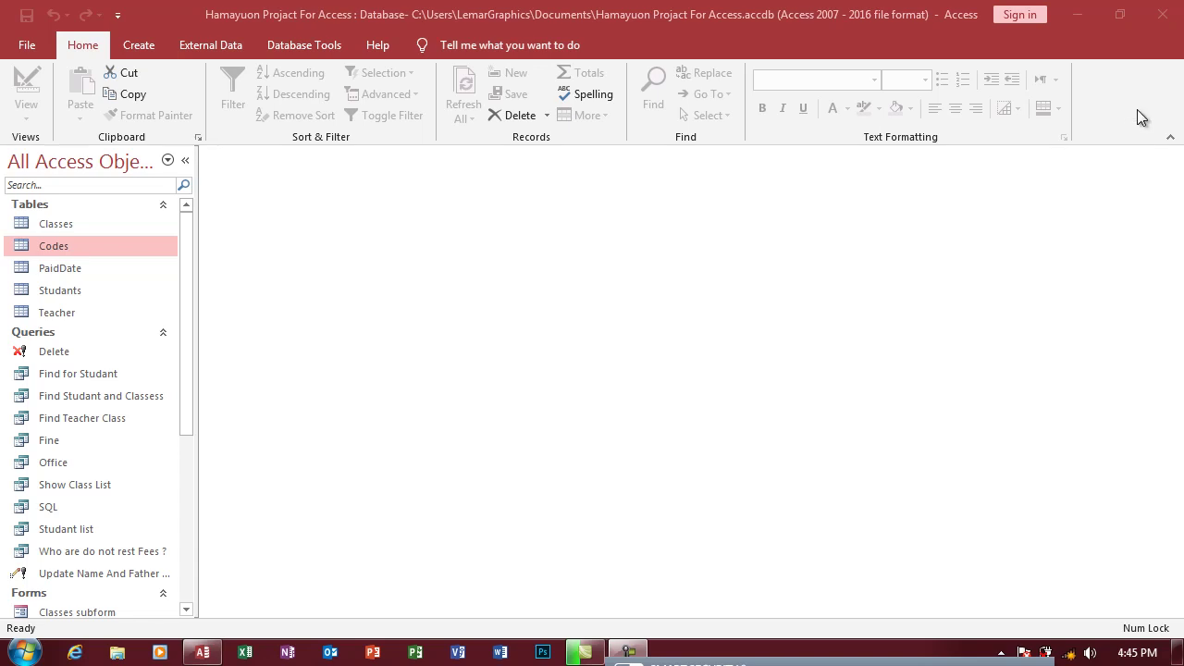
# Step: Switch to the Create ribbon tab and go to the Macro button in Macros & Code
pyautogui.click(148, 51)
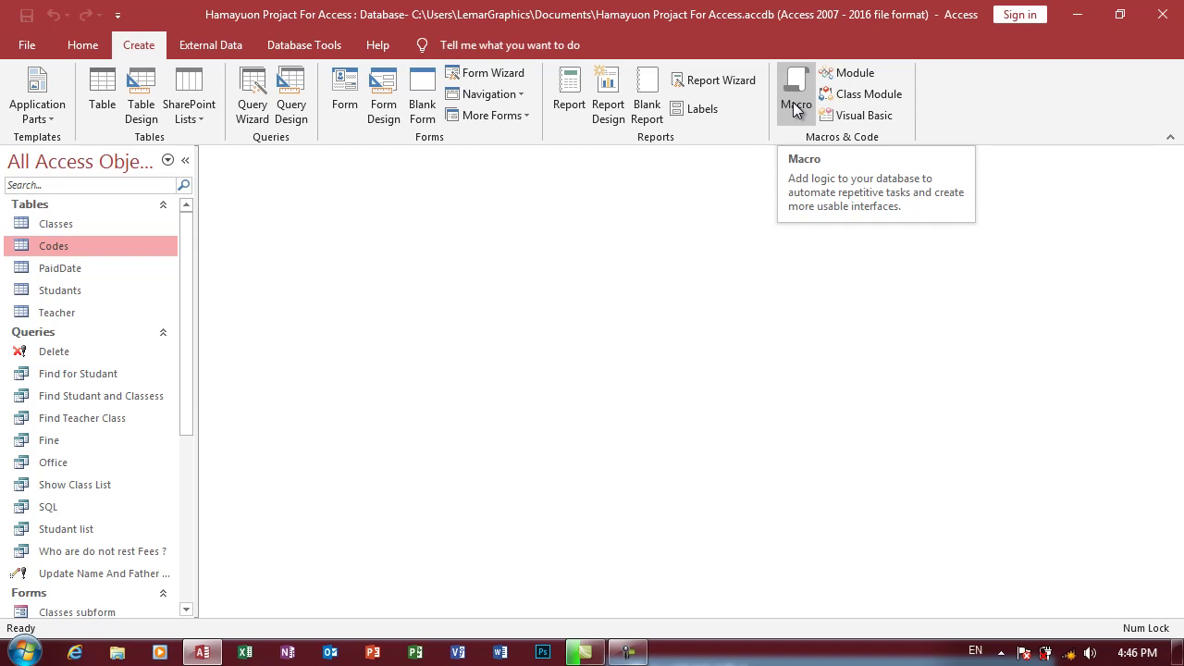
pyautogui.click(796, 104)
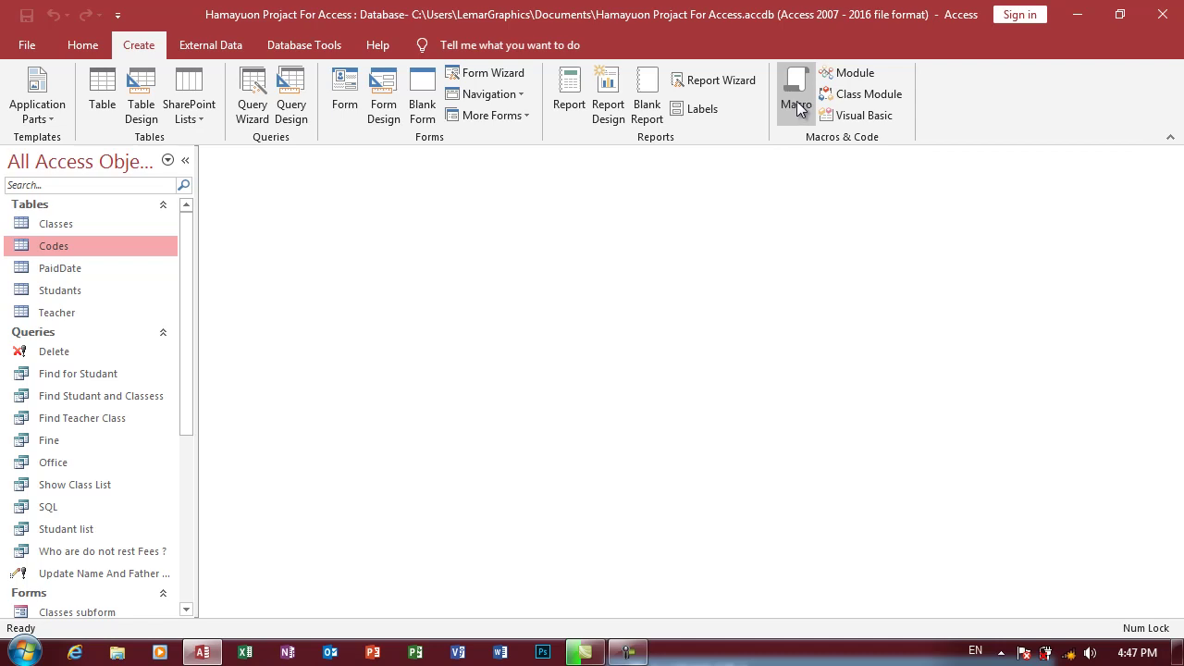
# Step: Start a new blank macro and collapse the Program Flow and Actions catalog groups
pyautogui.click(796, 108)
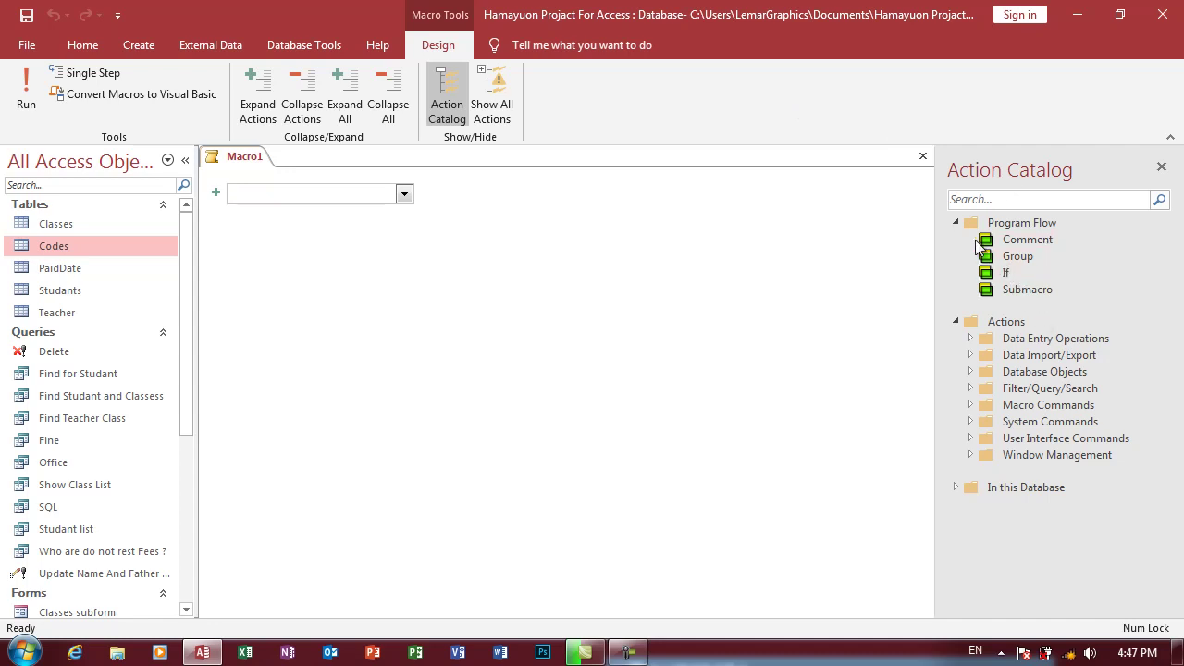
pyautogui.click(958, 224)
pyautogui.click(955, 254)
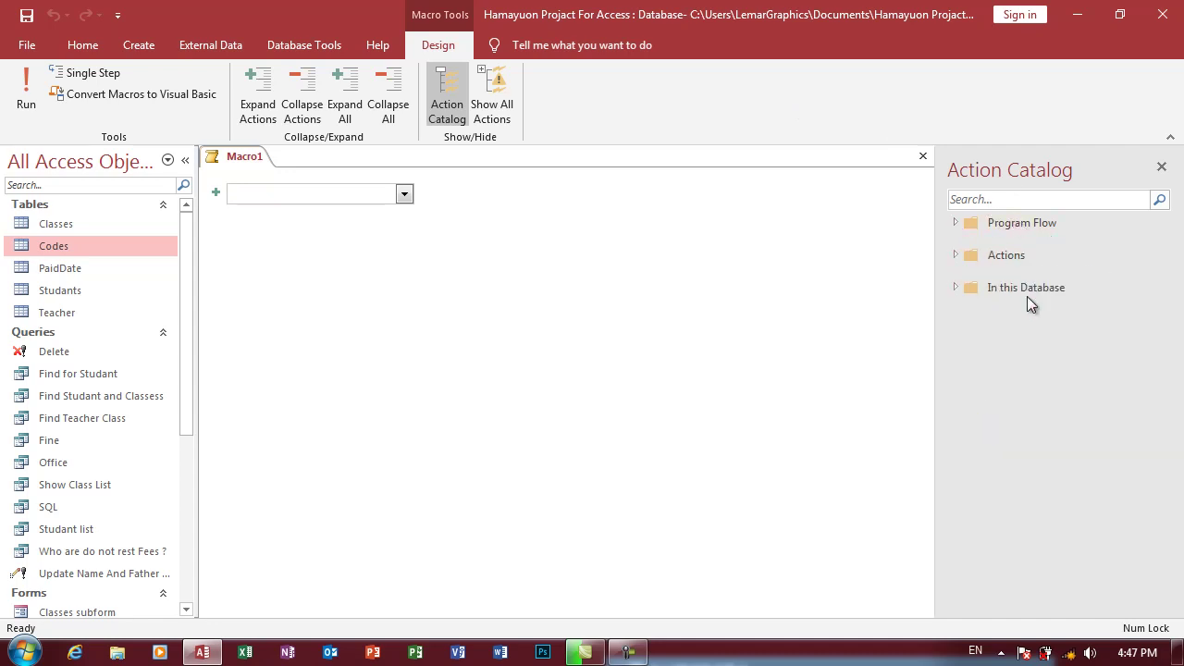
# Step: Add an OpenForm action from the Add New Action list
pyautogui.click(405, 194)
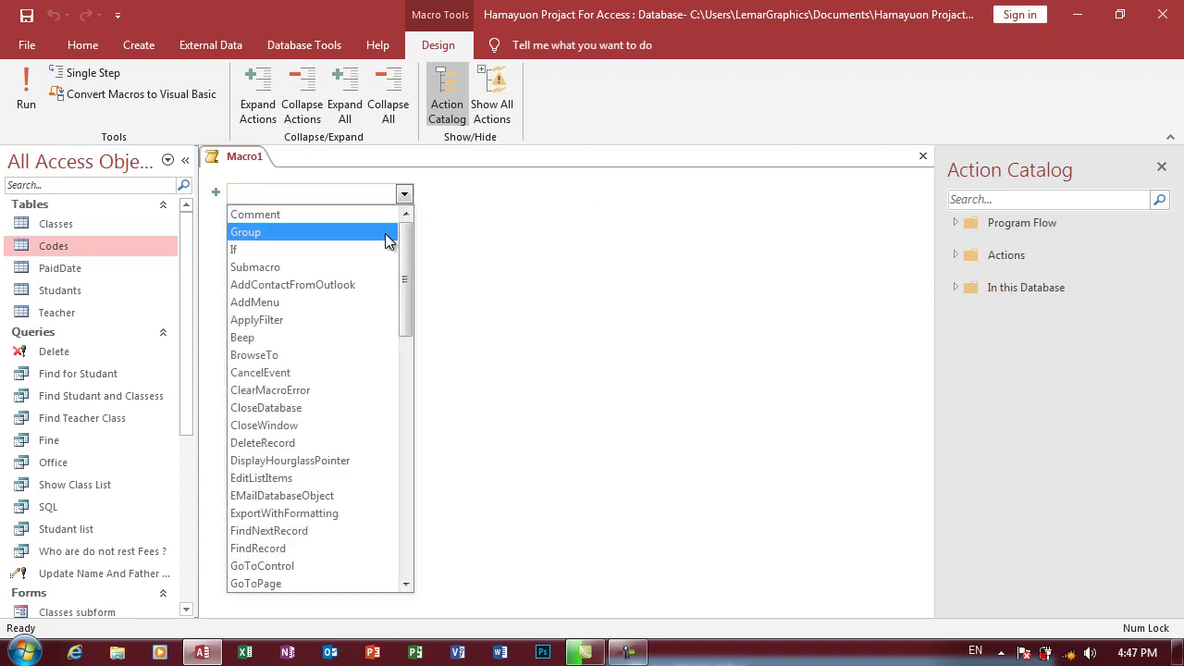
pyautogui.moveTo(404, 259); pyautogui.dragTo(404, 340)
pyautogui.scroll(-6, 404, 341)
pyautogui.scroll(-5, 404, 341)
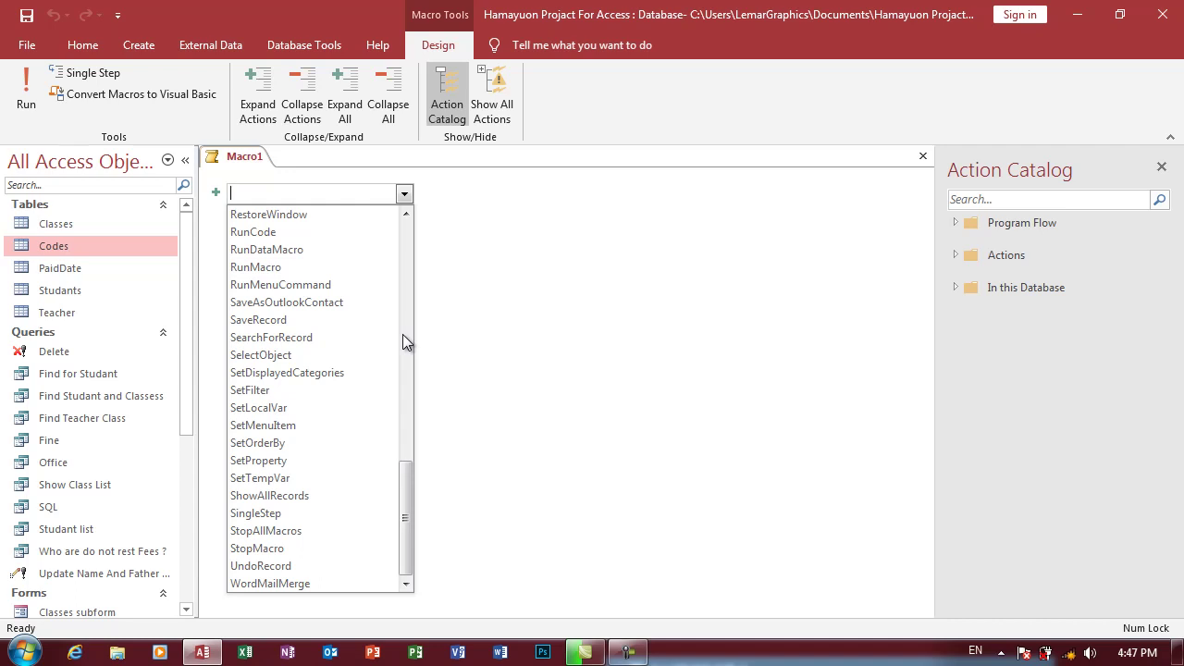
pyautogui.scroll(5, 380, 352)
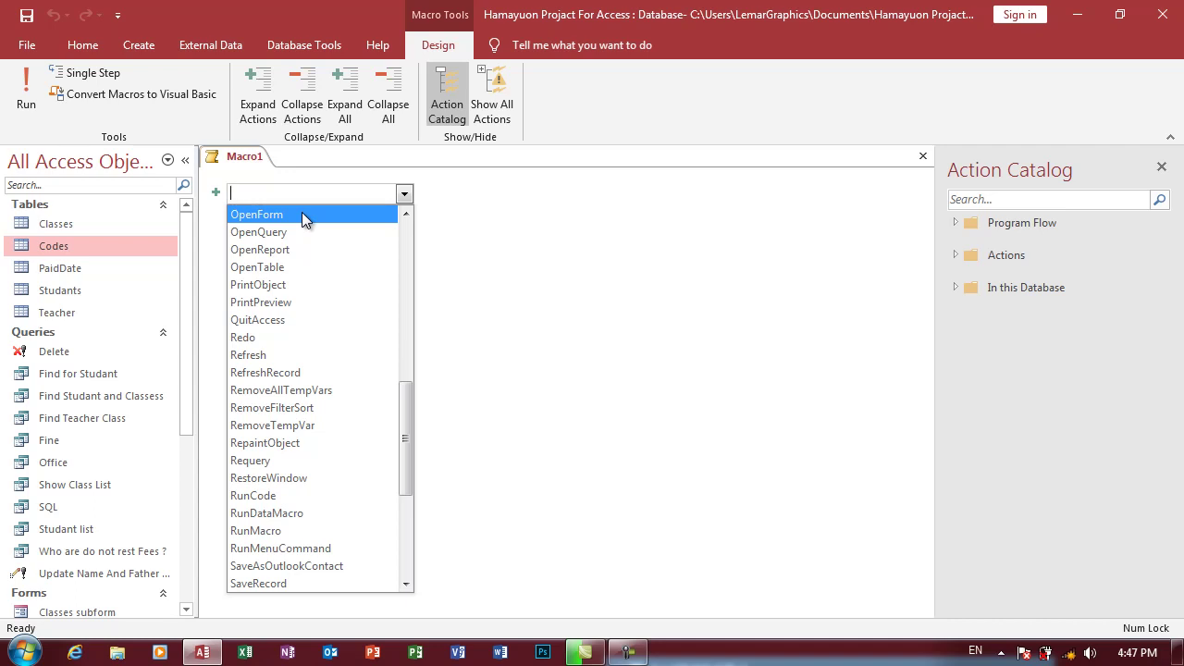
pyautogui.click(302, 212)
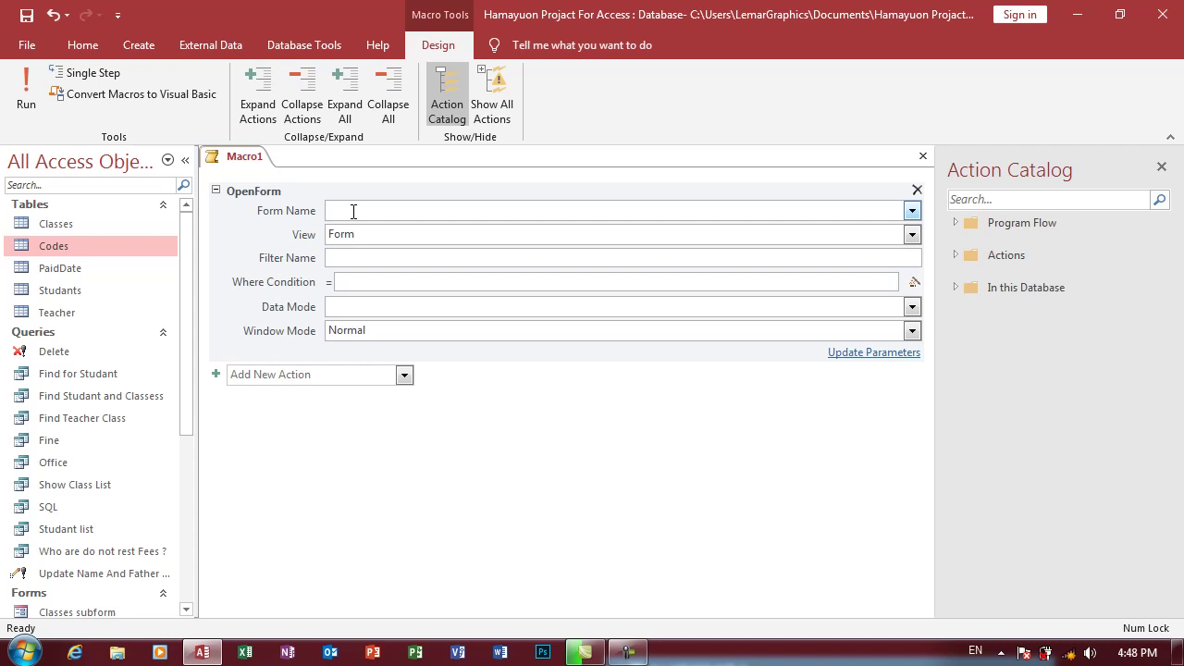
# Step: Set the OpenForm action's Form Name to Form1 and View to Print Preview
pyautogui.moveTo(275, 206)
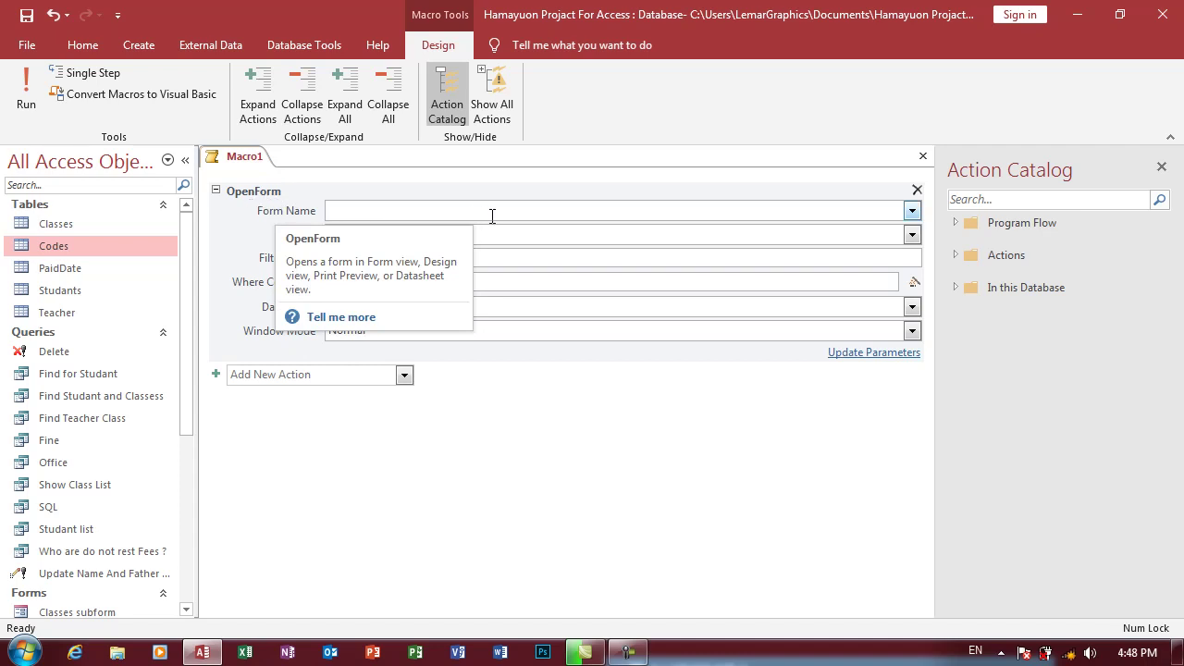
pyautogui.click(919, 209)
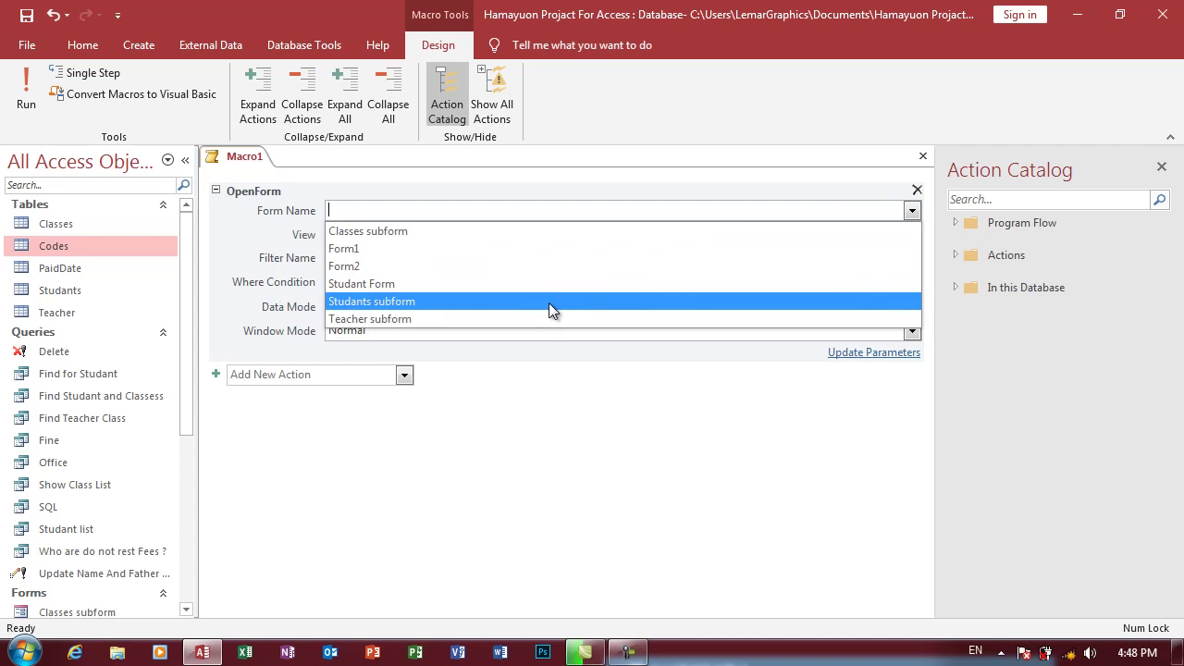
pyautogui.click(465, 245)
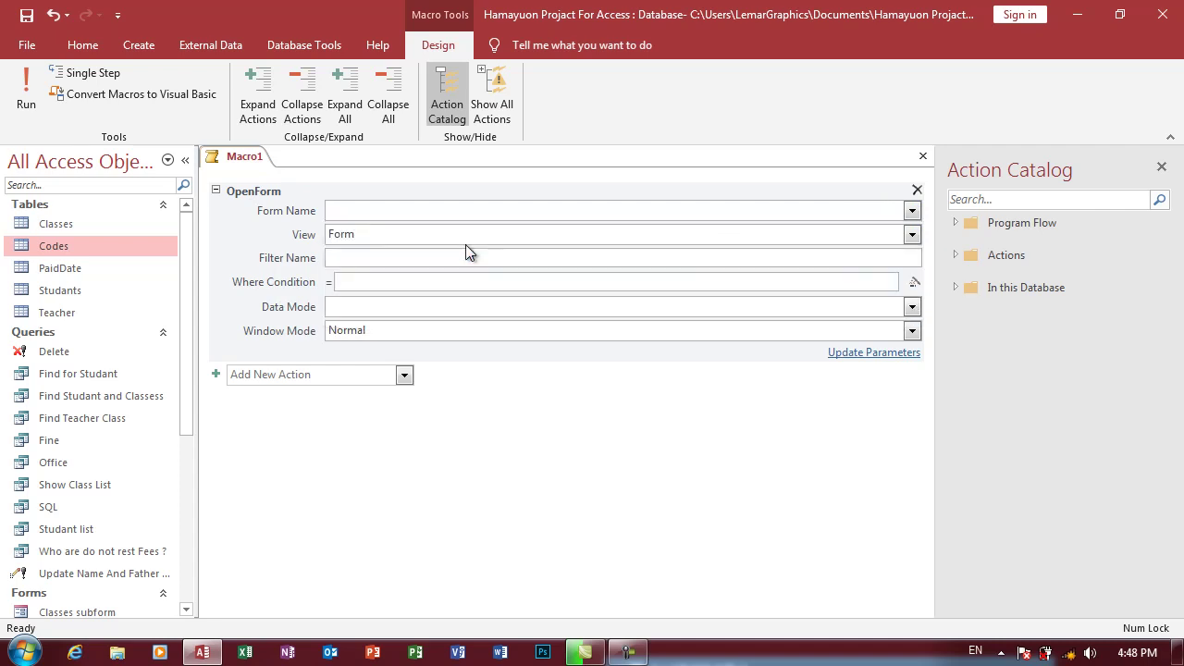
pyautogui.write('Form1')
pyautogui.click(421, 234)
pyautogui.click(911, 237)
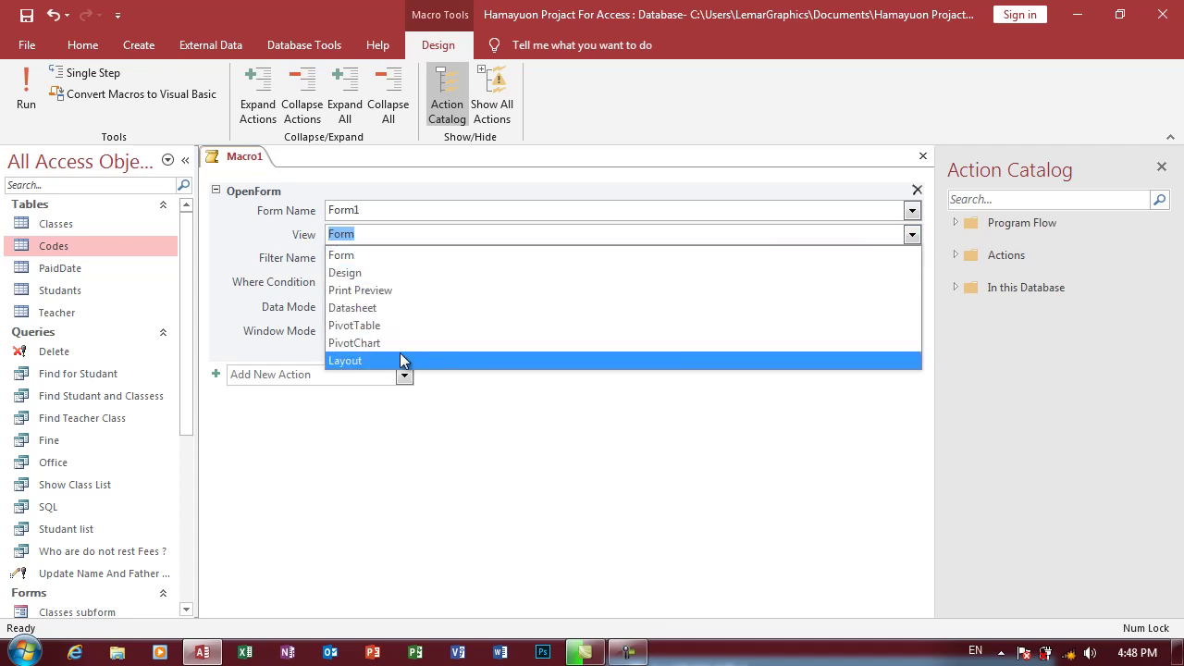
pyautogui.click(374, 290)
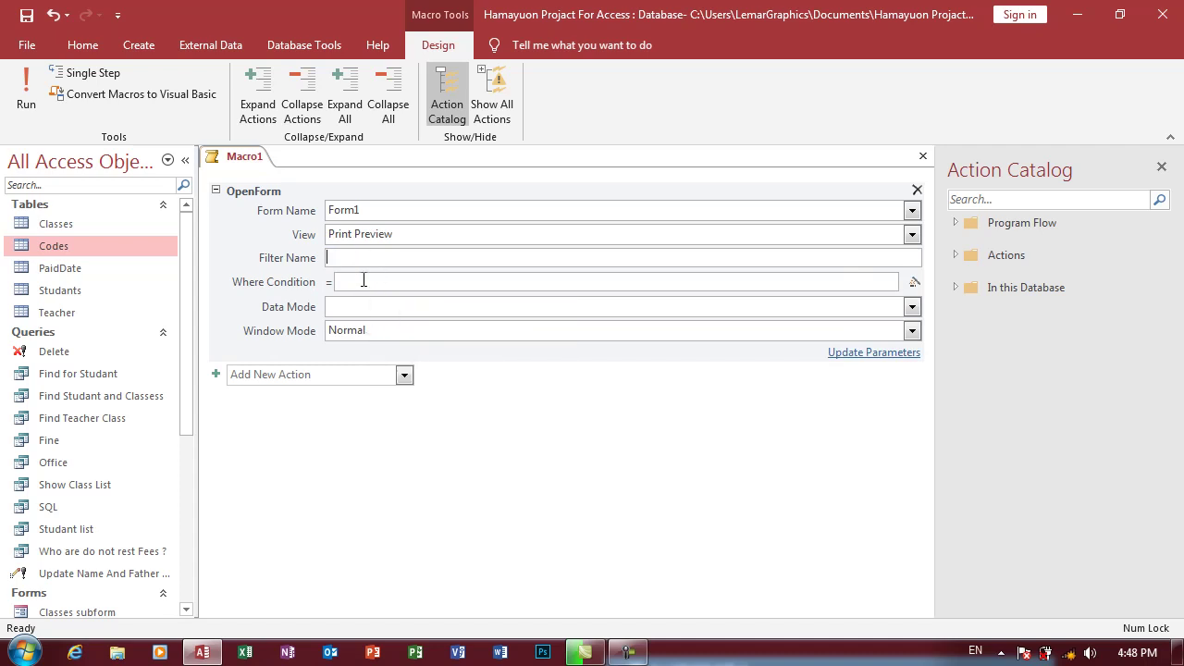
# Step: Leave Data Mode blank, keep Window Mode Normal, and save the macro with Ctrl+S
pyautogui.click(370, 306)
pyautogui.click(911, 306)
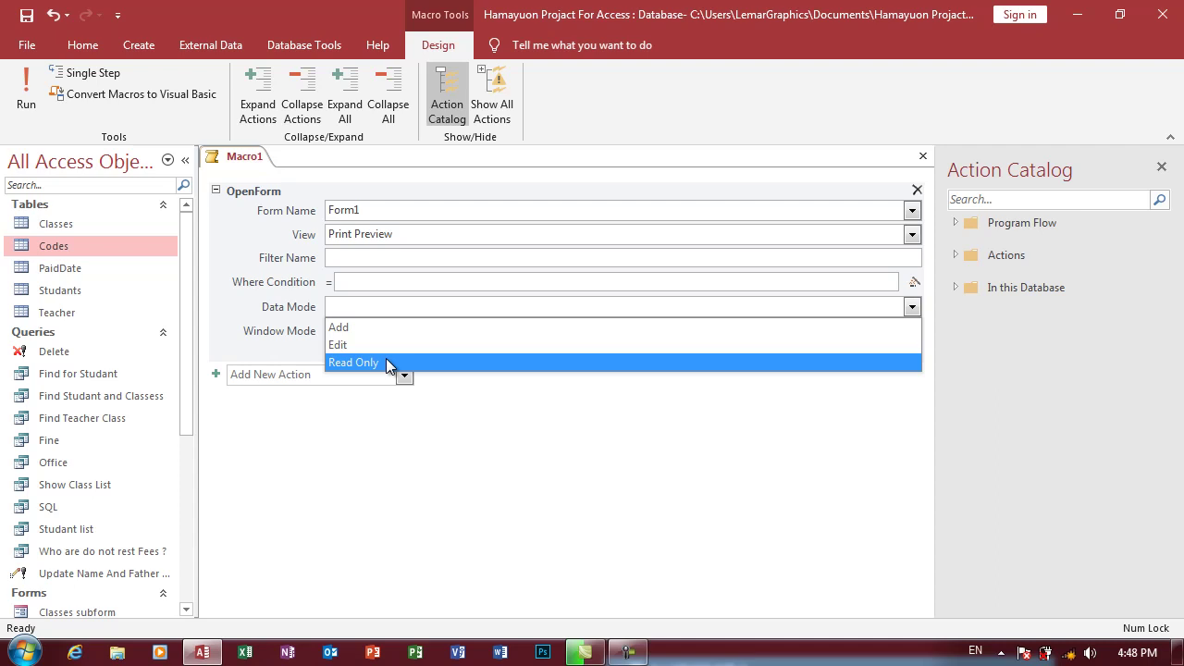
pyautogui.click(317, 414)
pyautogui.click(342, 307)
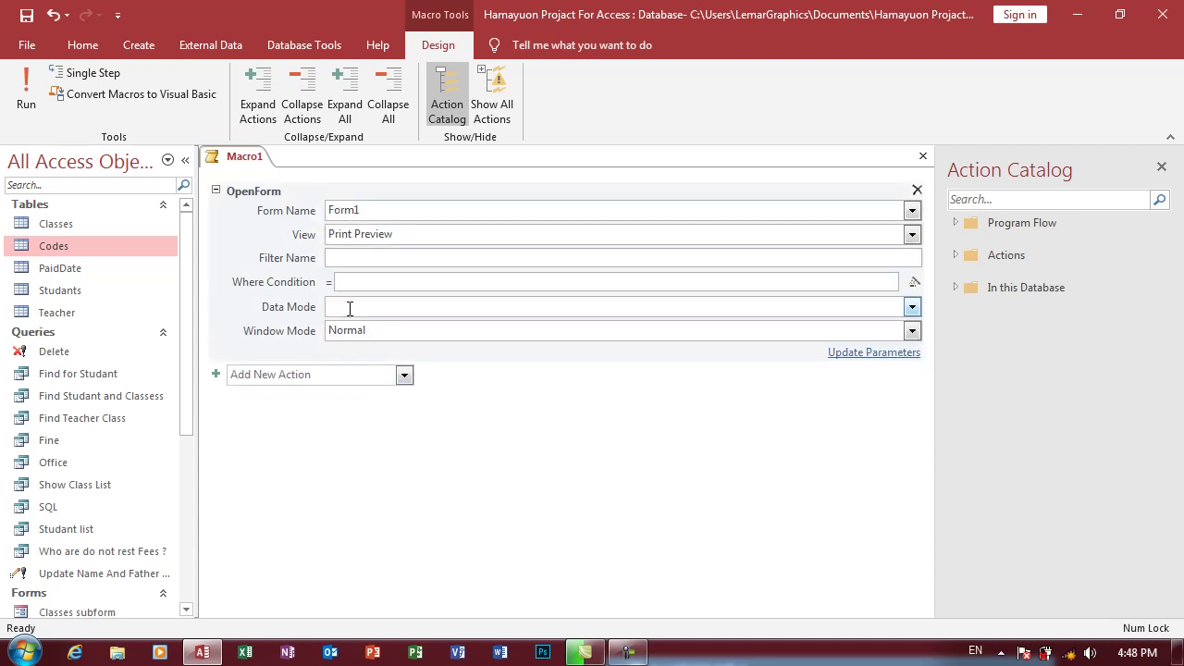
pyautogui.click(356, 330)
pyautogui.click(911, 331)
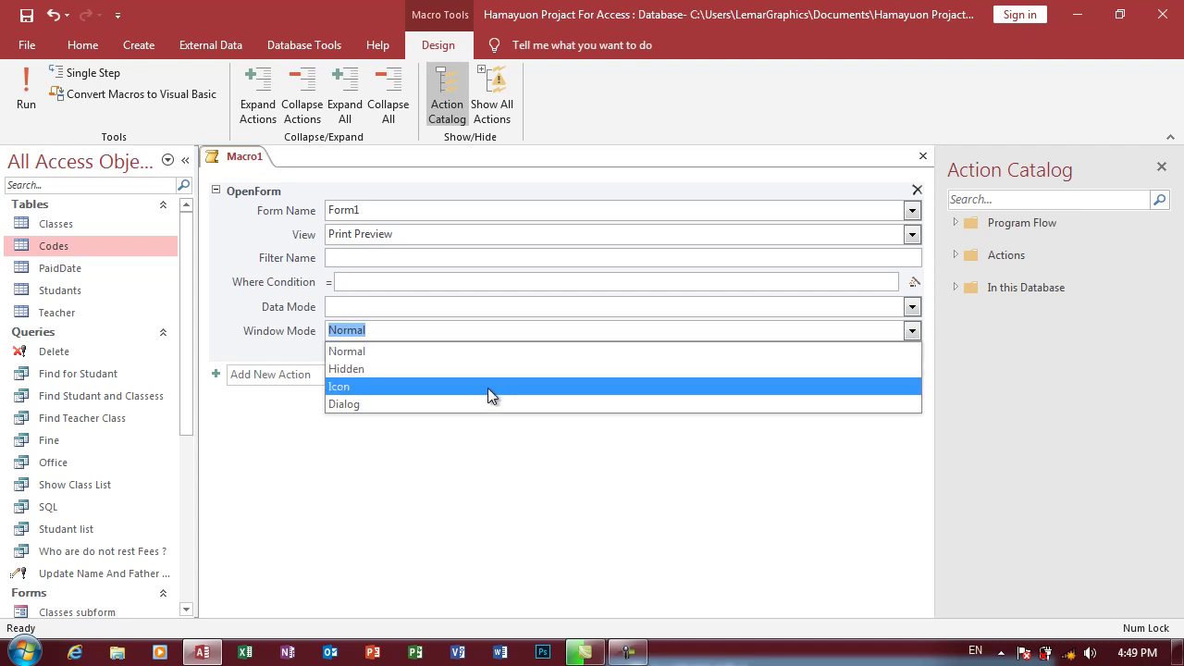
pyautogui.click(350, 350)
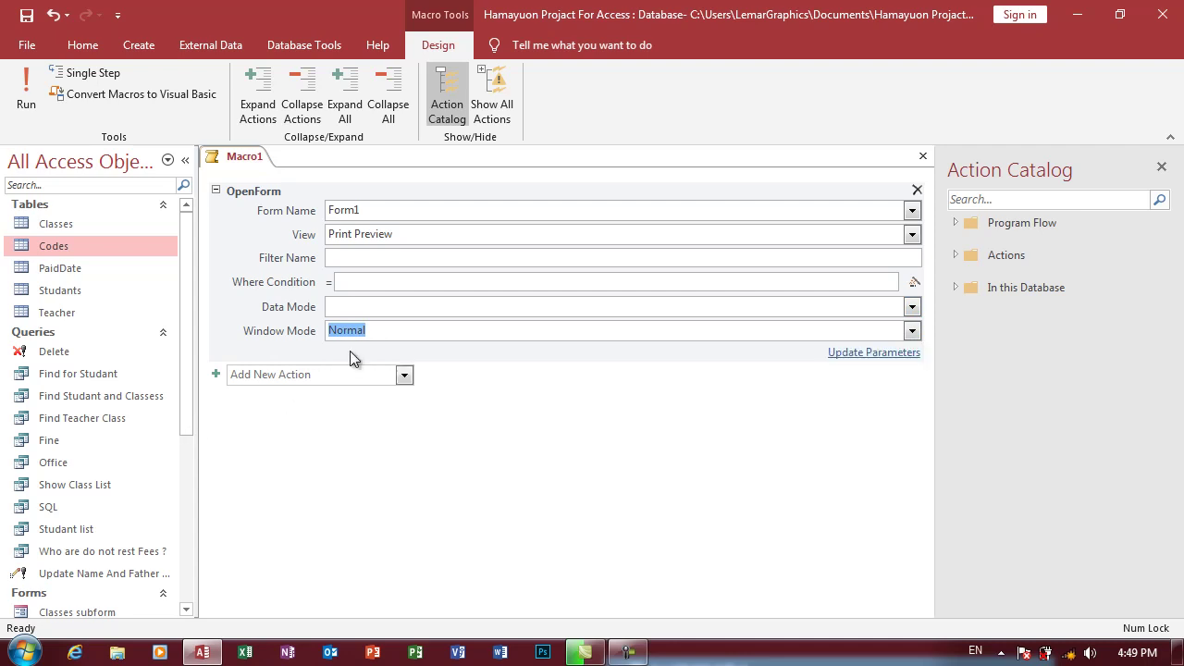
pyautogui.click(411, 235)
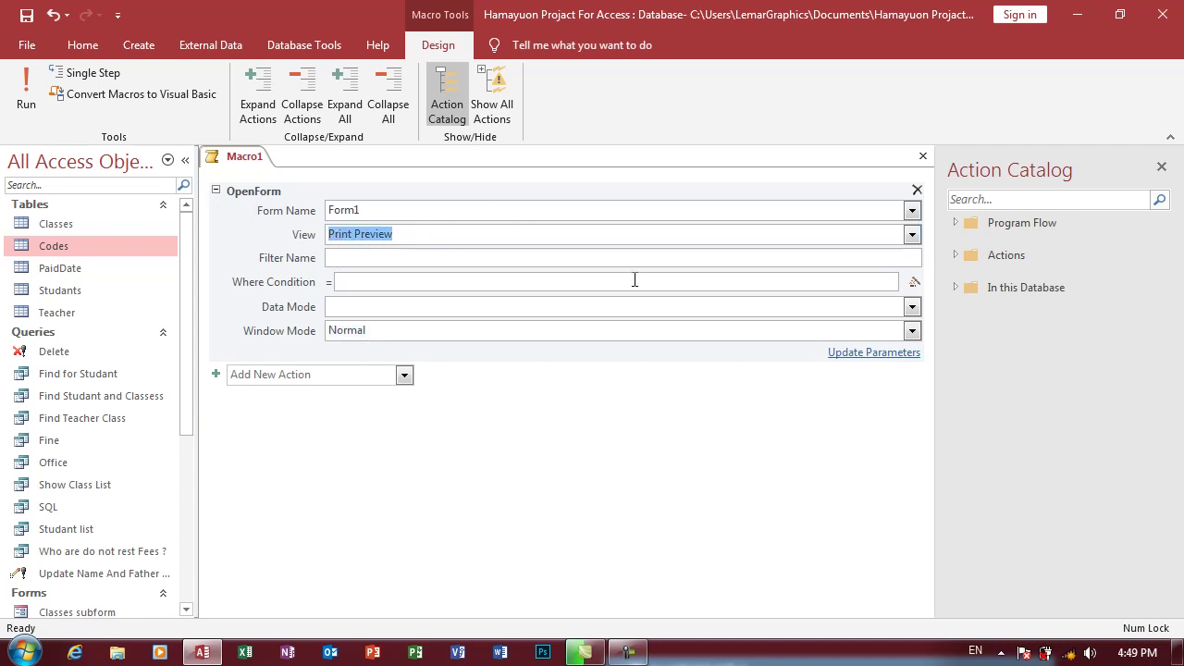
pyautogui.hotkey('ctrl', 's')
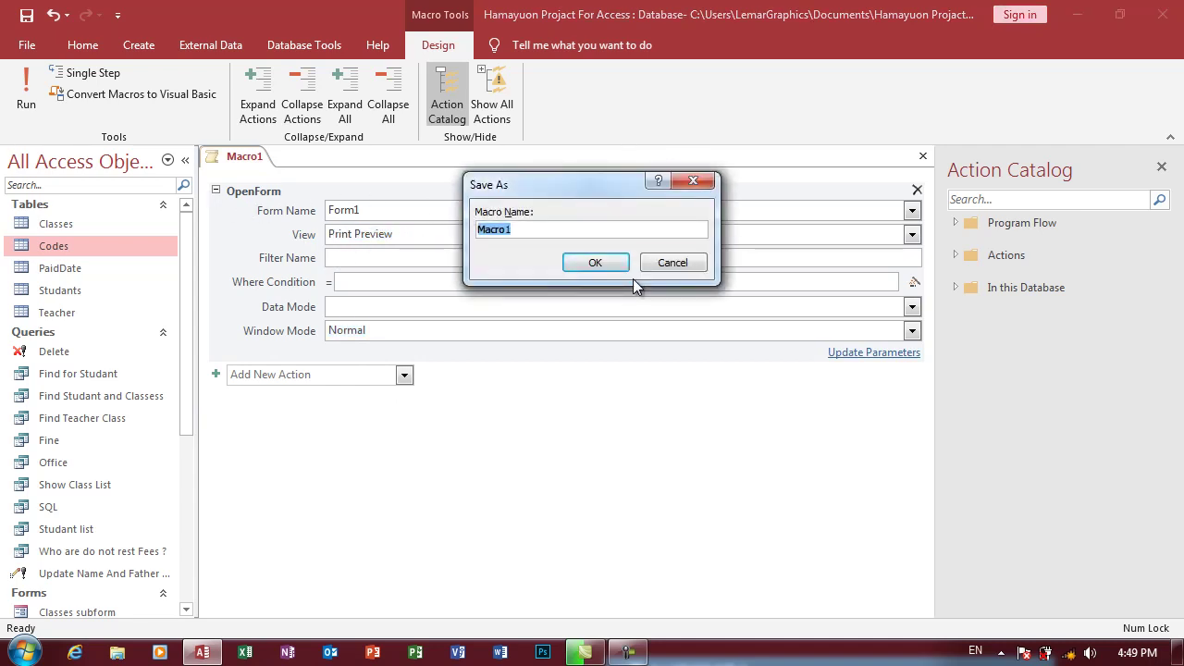
# Step: Save the macro as OpenForm and close it
pyautogui.write('OpenFo')
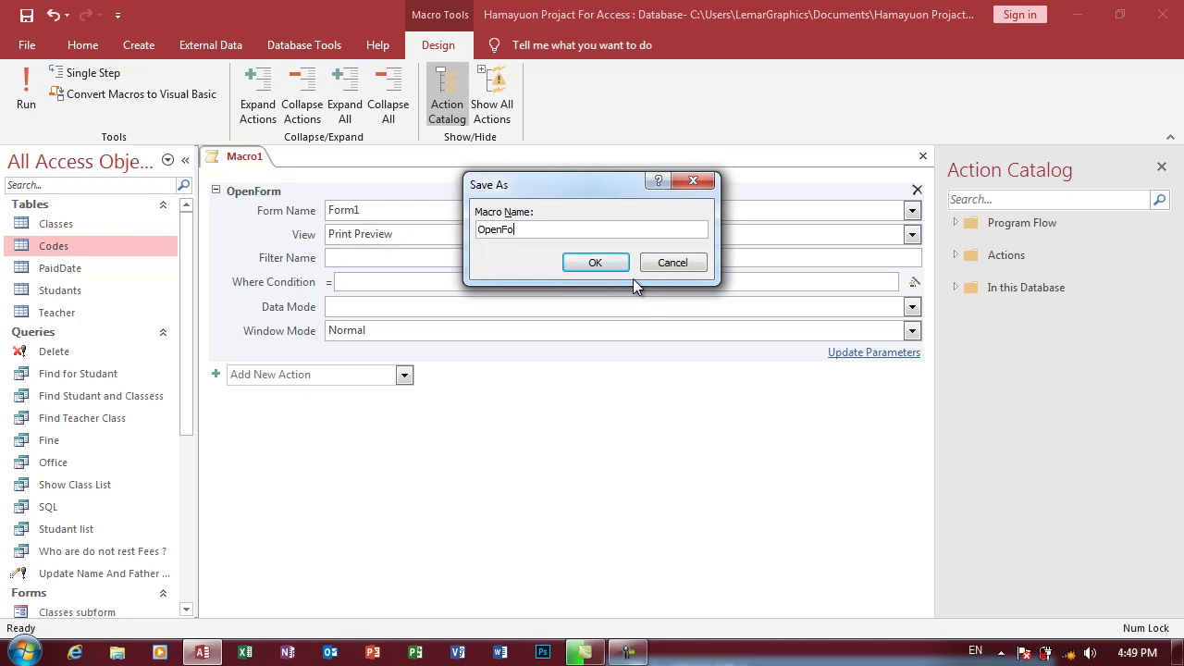
pyautogui.write('rm')
pyautogui.press('Return')
pyautogui.hotkey('ctrl', 'w')
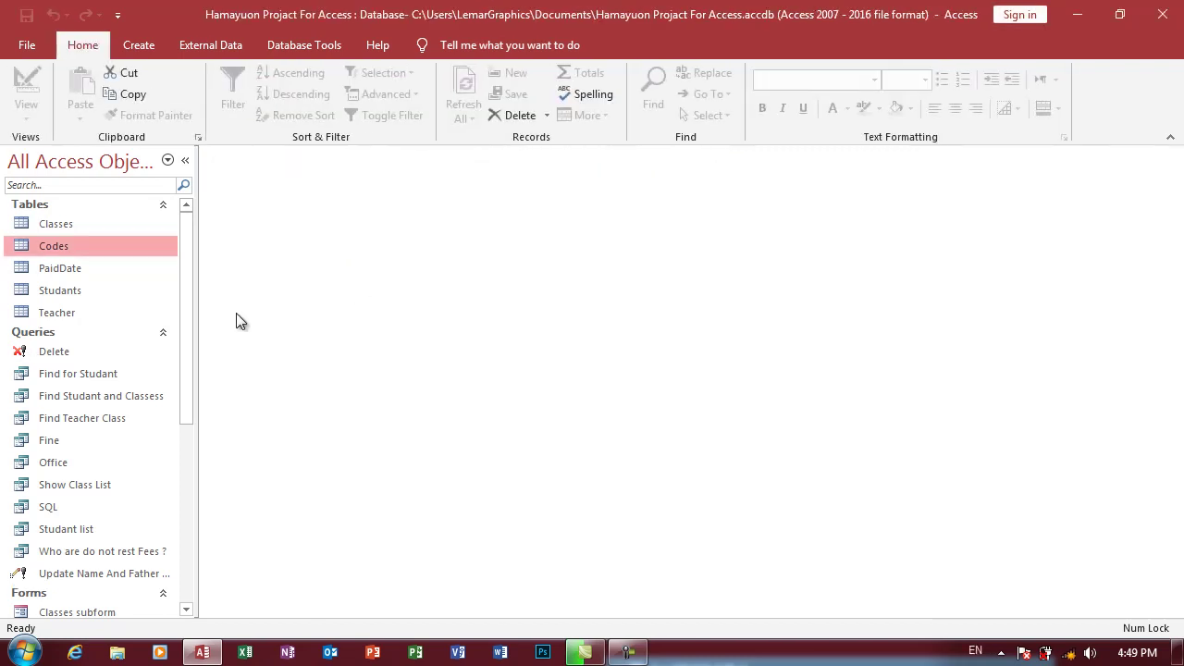
# Step: Run OpenForm from the navigation pane, check Form1 in Print Preview, then close it
pyautogui.scroll(-3, 110, 418)
pyautogui.scroll(-2, 92, 453)
pyautogui.scroll(2, 74, 555)
pyautogui.scroll(-3, 72, 592)
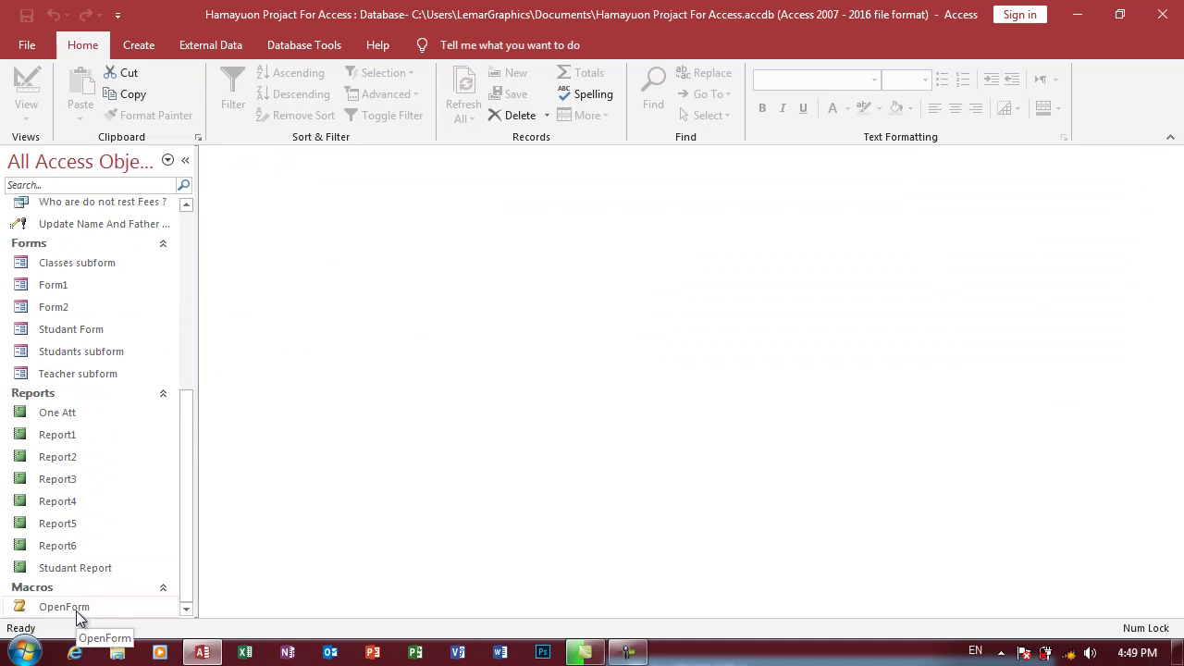
pyautogui.doubleClick(77, 610)
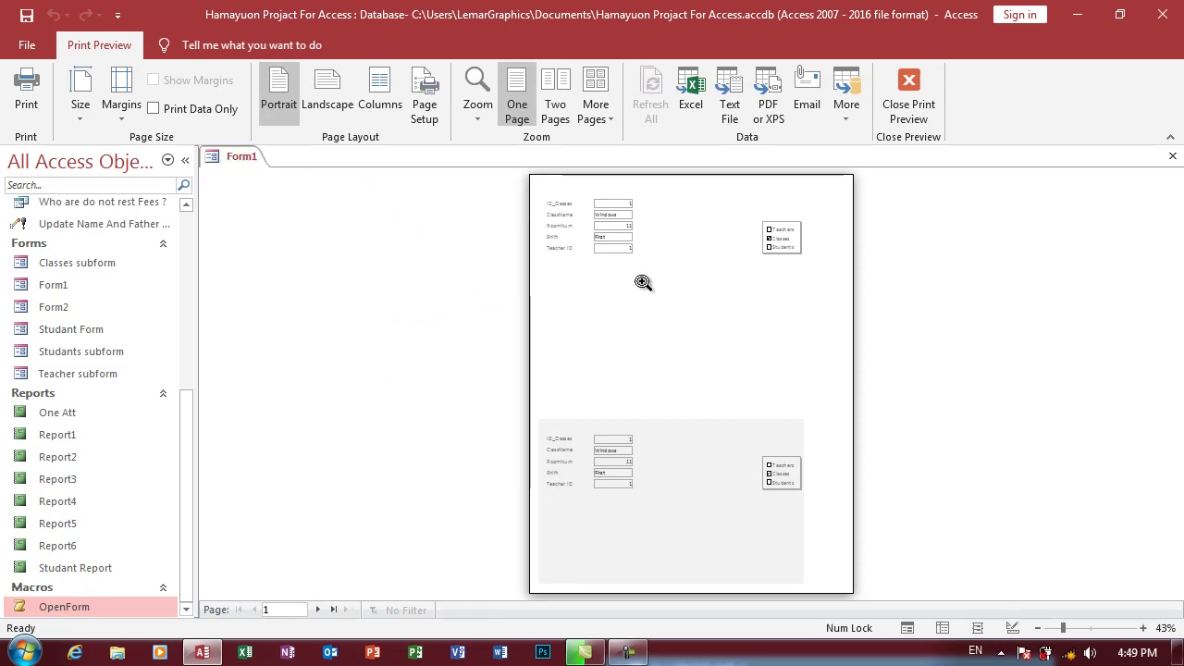
pyautogui.press('Escape')
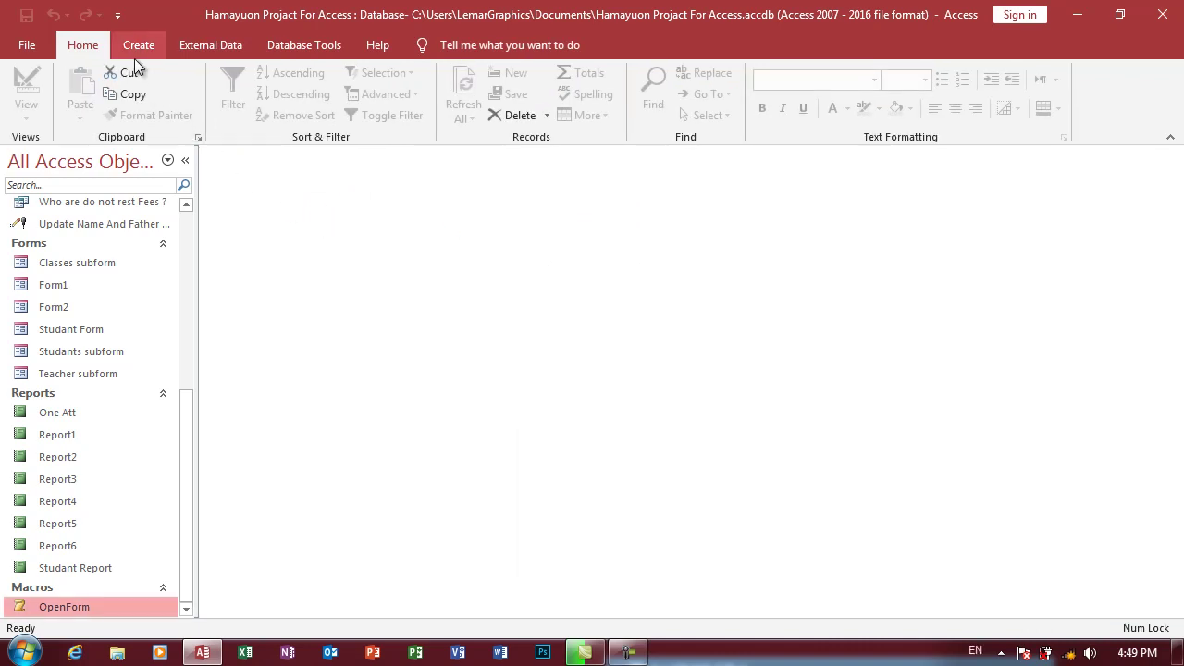
# Step: Create another new macro and add an OpenTable action to it
pyautogui.click(138, 45)
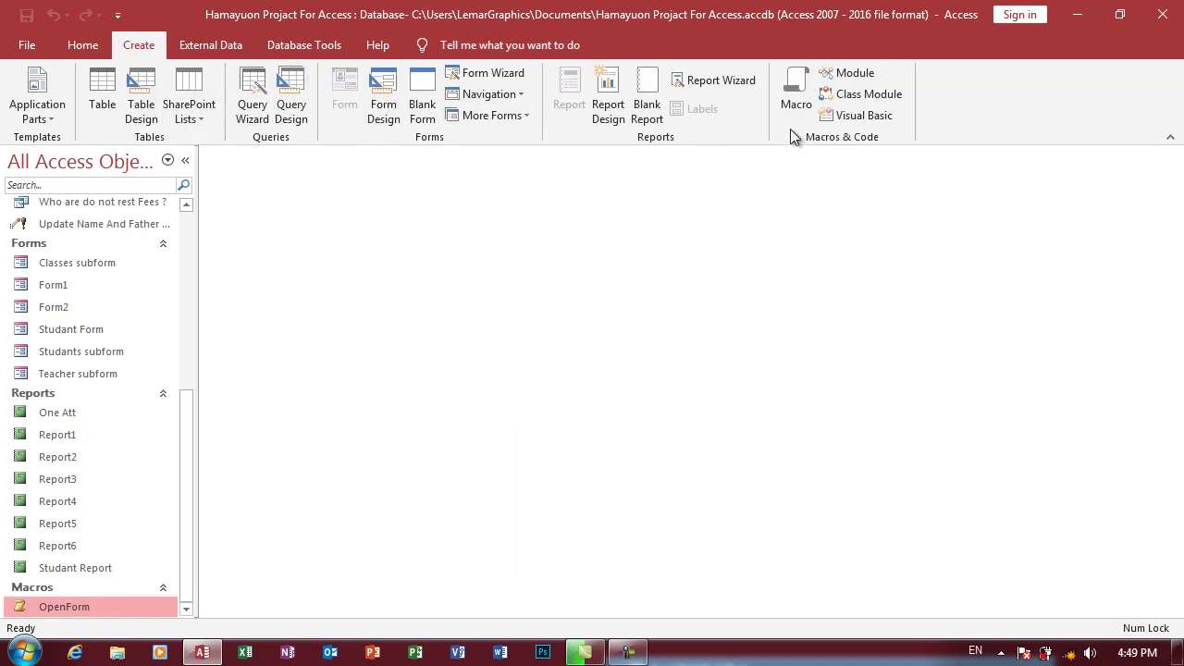
pyautogui.click(796, 93)
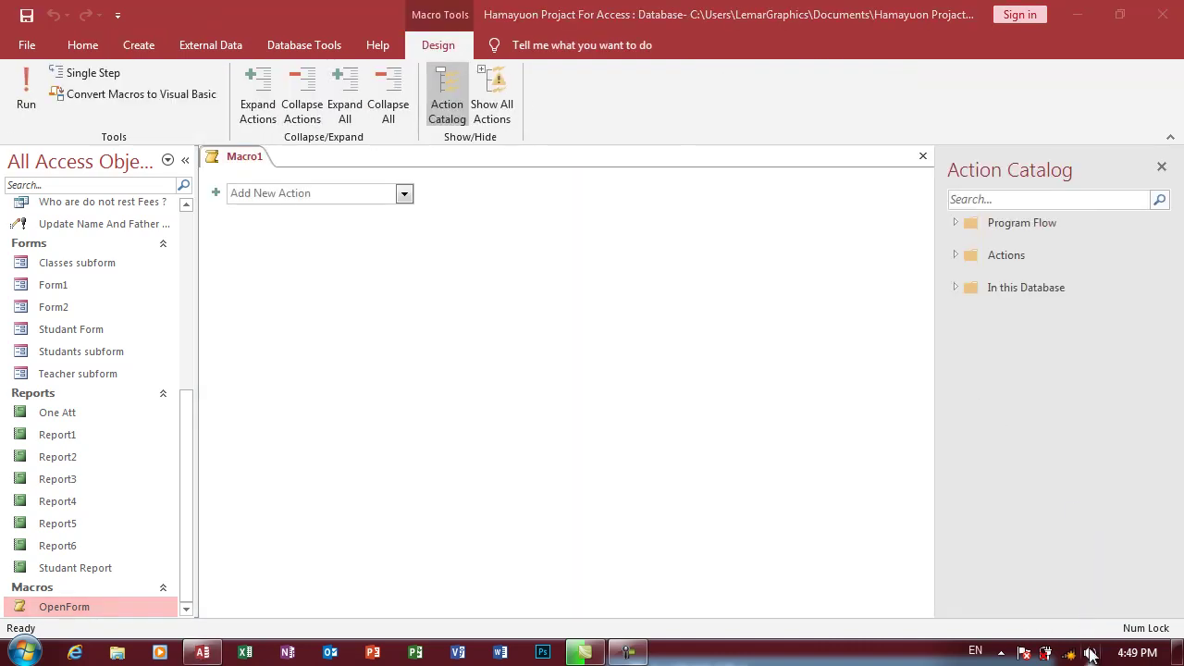
pyautogui.click(1090, 652)
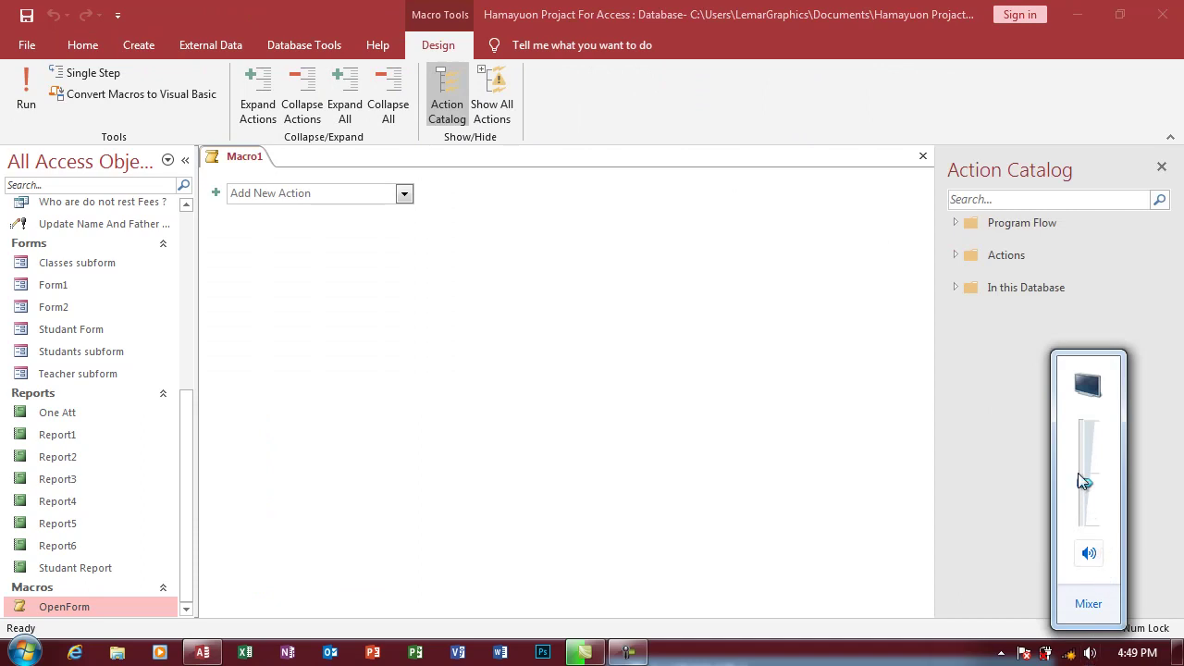
pyautogui.click(403, 195)
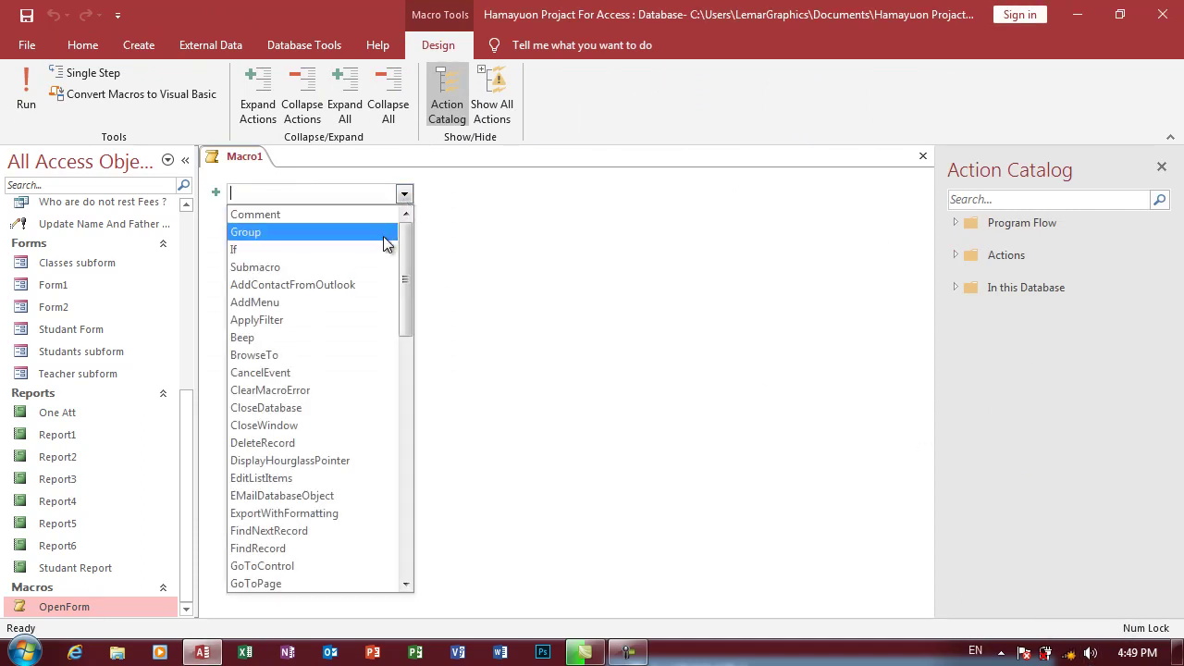
pyautogui.write('Ope')
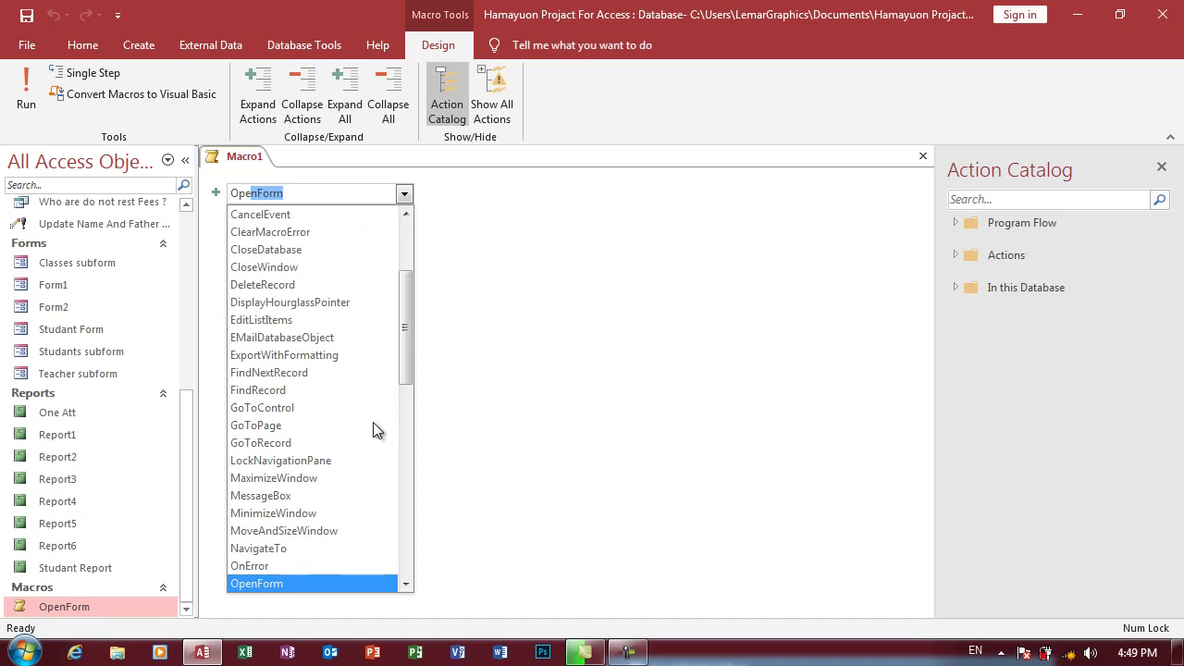
pyautogui.write('n')
pyautogui.scroll(-2, 361, 499)
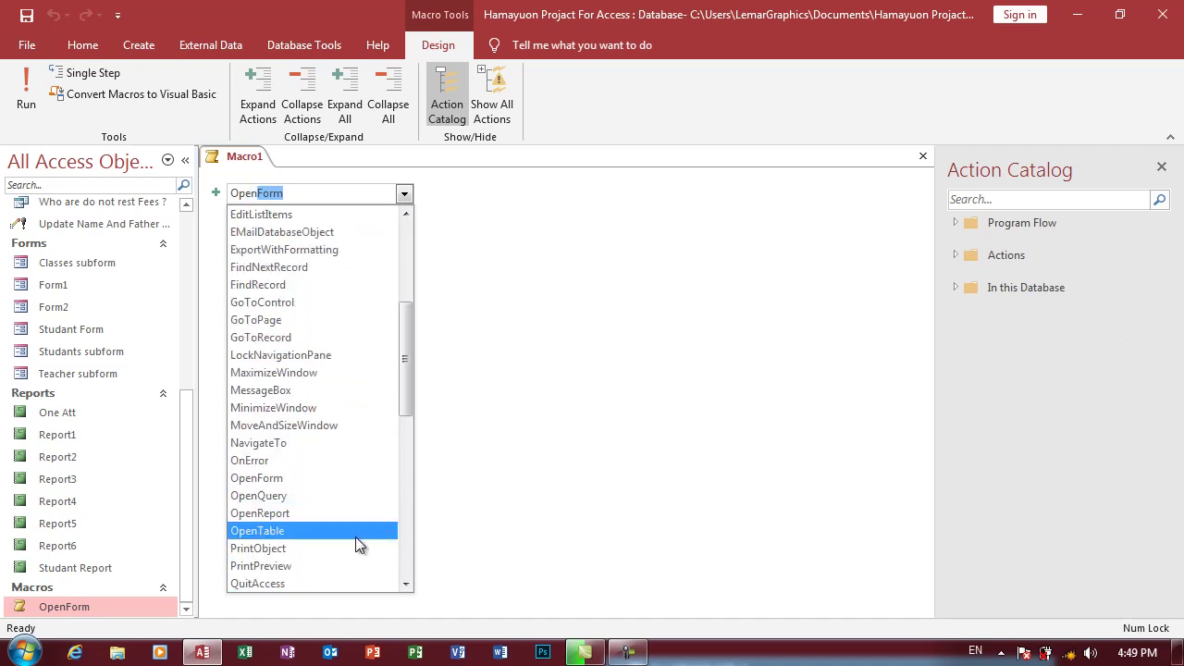
pyautogui.click(355, 534)
# Step: Set OpenTable to open the Codes table in Datasheet view, Read Only
pyautogui.click(912, 211)
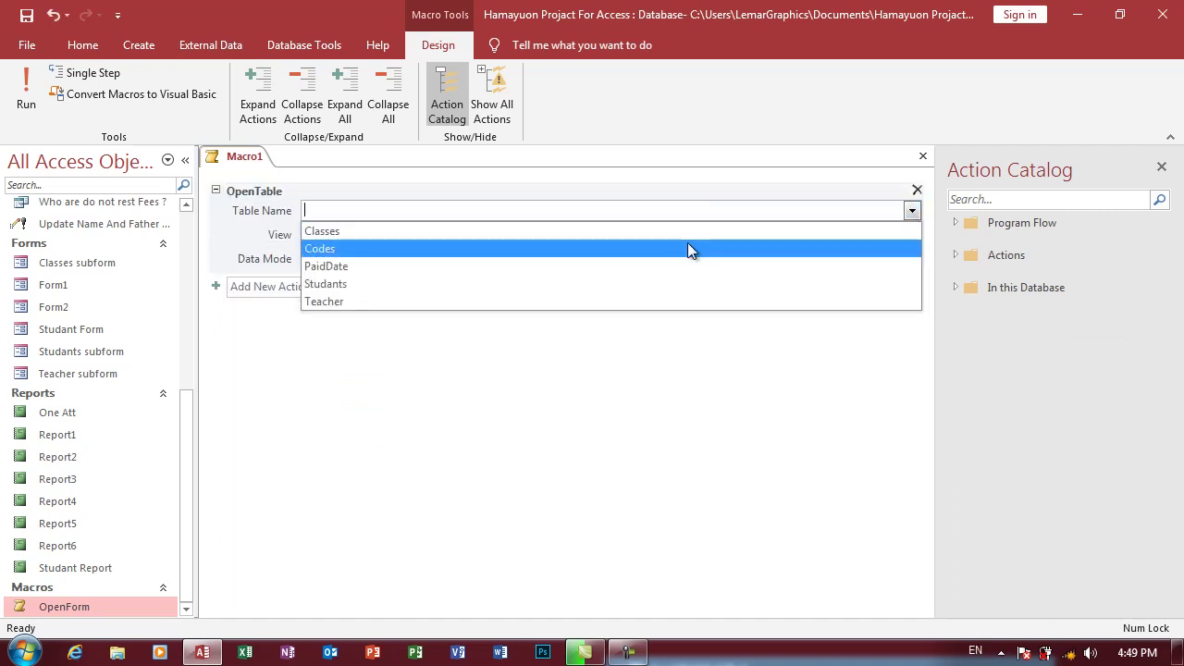
pyautogui.click(530, 249)
pyautogui.click(536, 232)
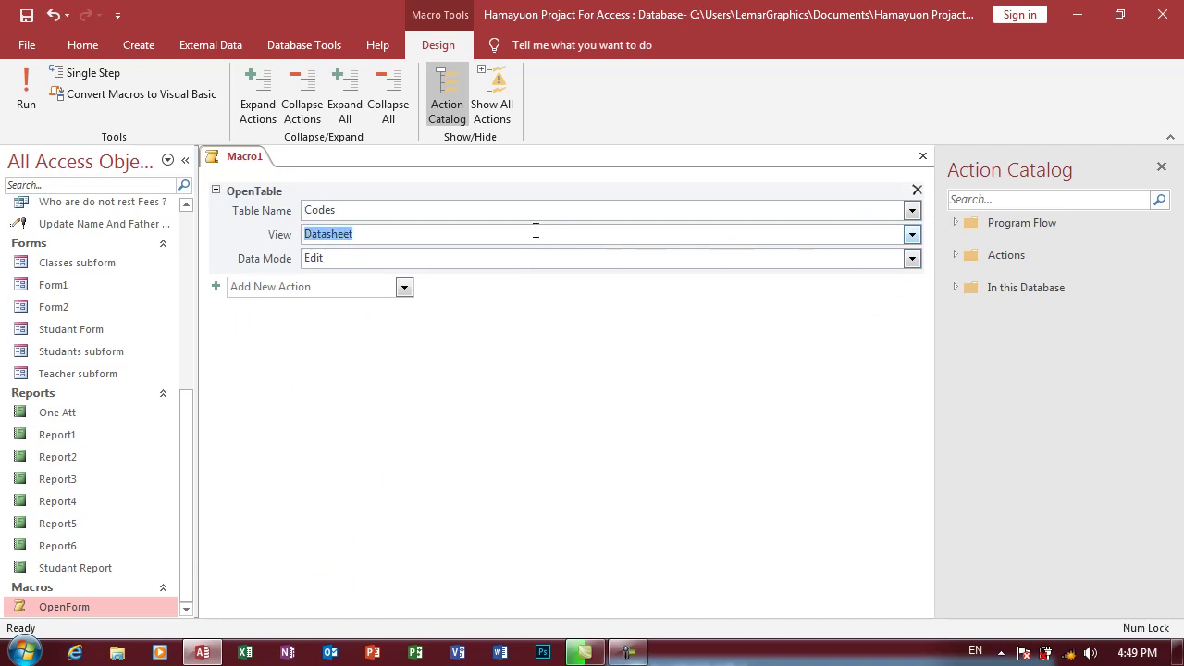
pyautogui.click(912, 237)
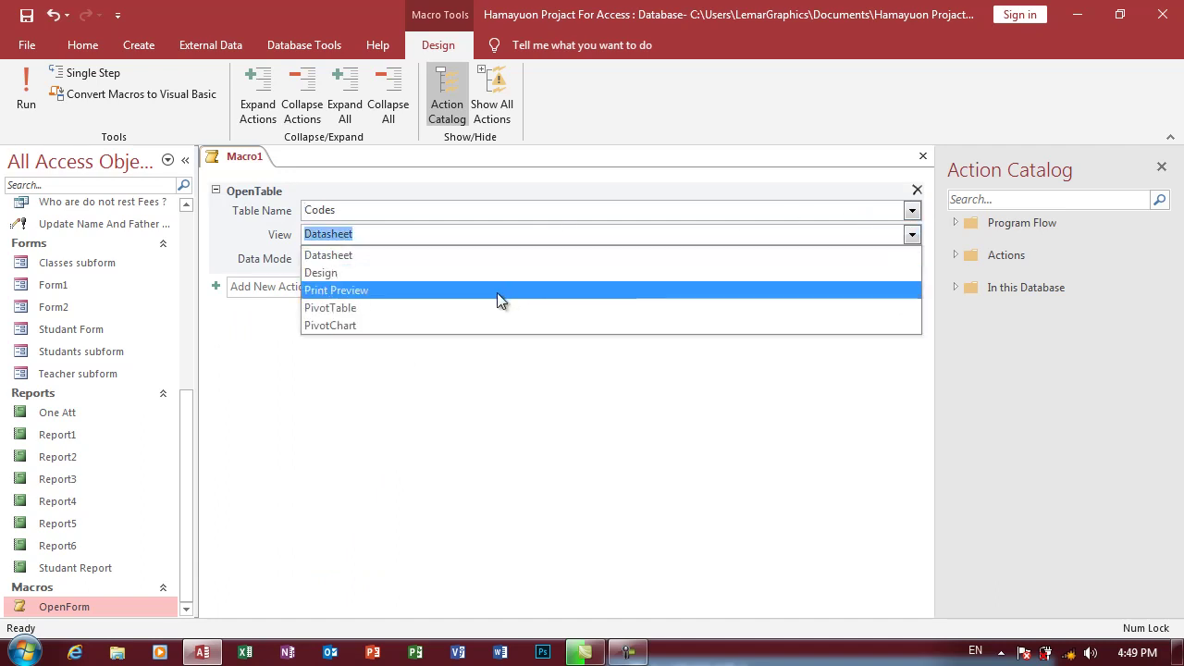
pyautogui.click(459, 255)
pyautogui.click(524, 259)
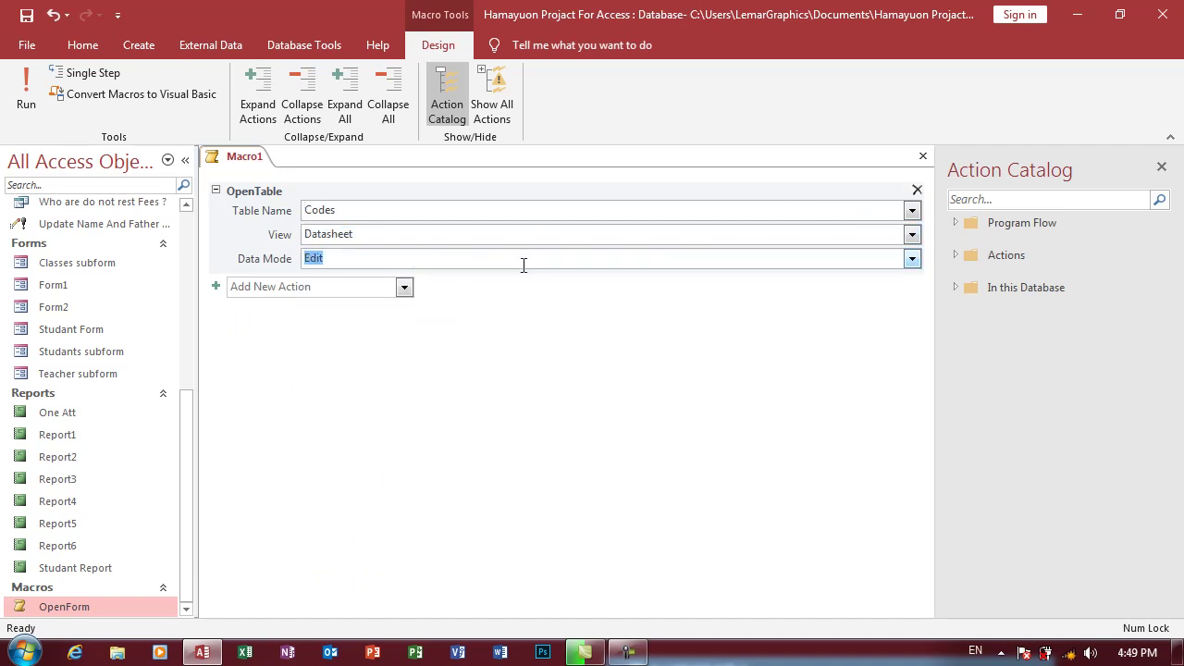
pyautogui.click(912, 259)
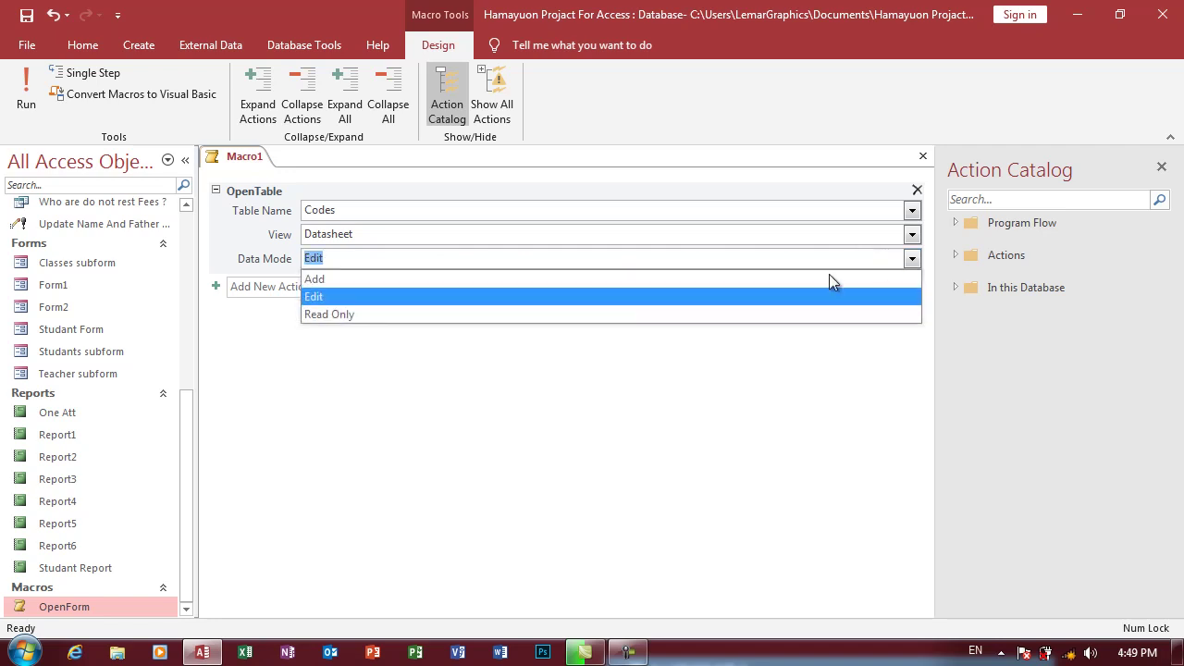
pyautogui.click(515, 316)
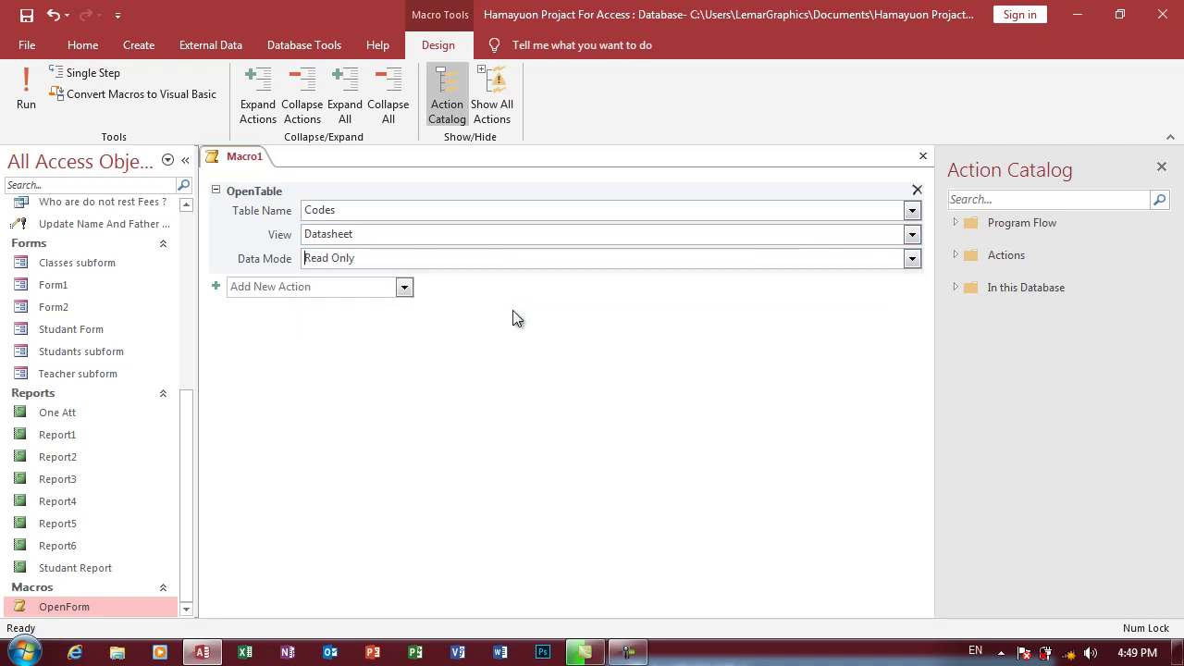
# Step: Add a Beep action followed by a MessageBox action
pyautogui.click(292, 288)
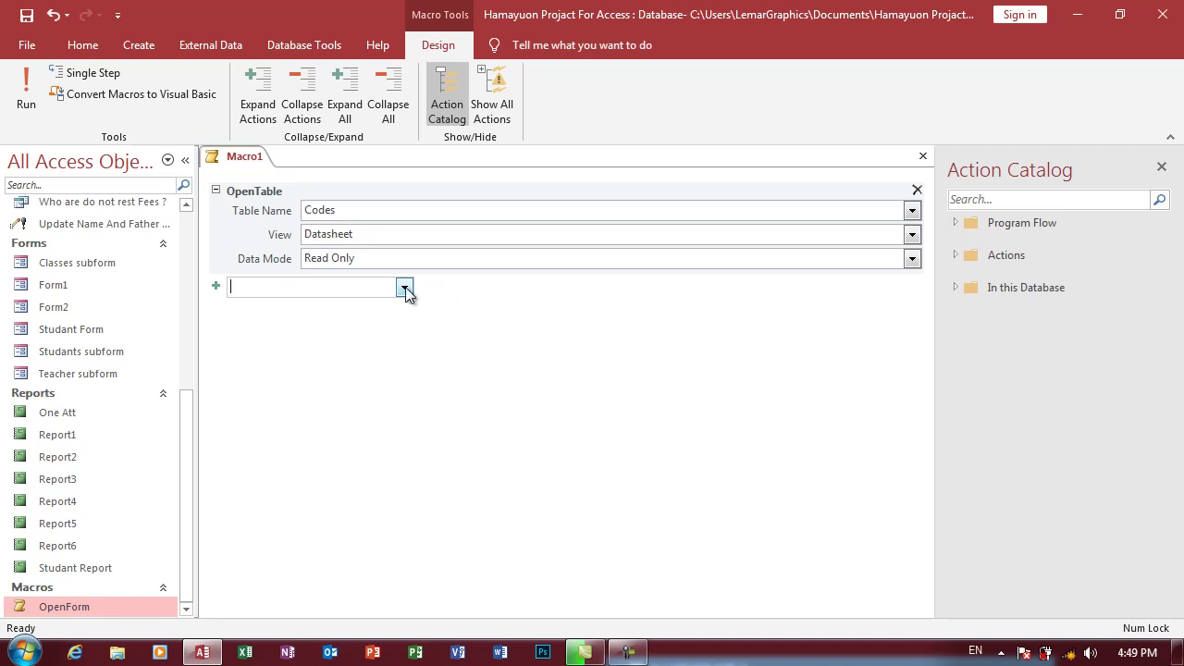
pyautogui.click(405, 288)
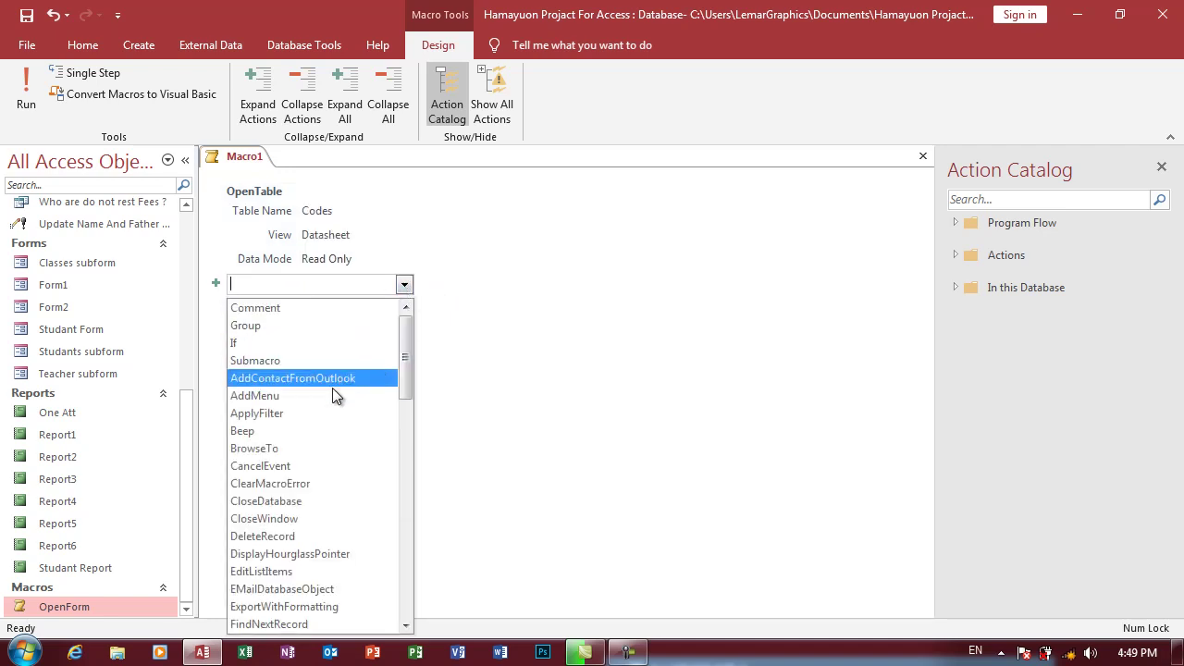
pyautogui.click(282, 431)
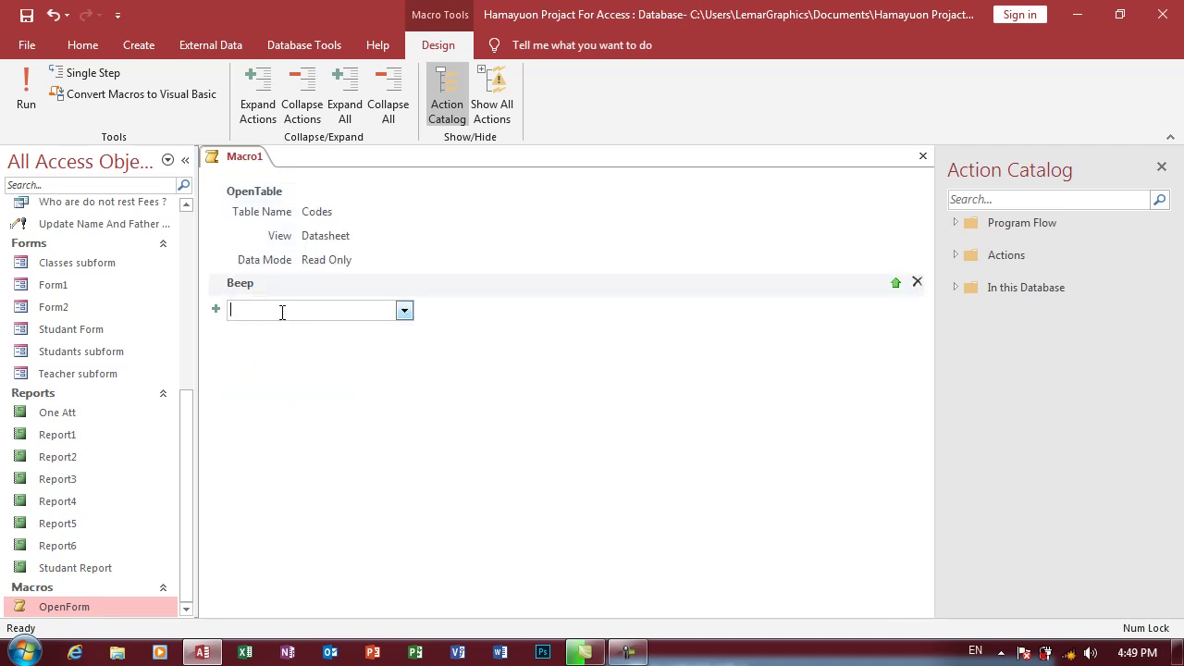
pyautogui.click(404, 310)
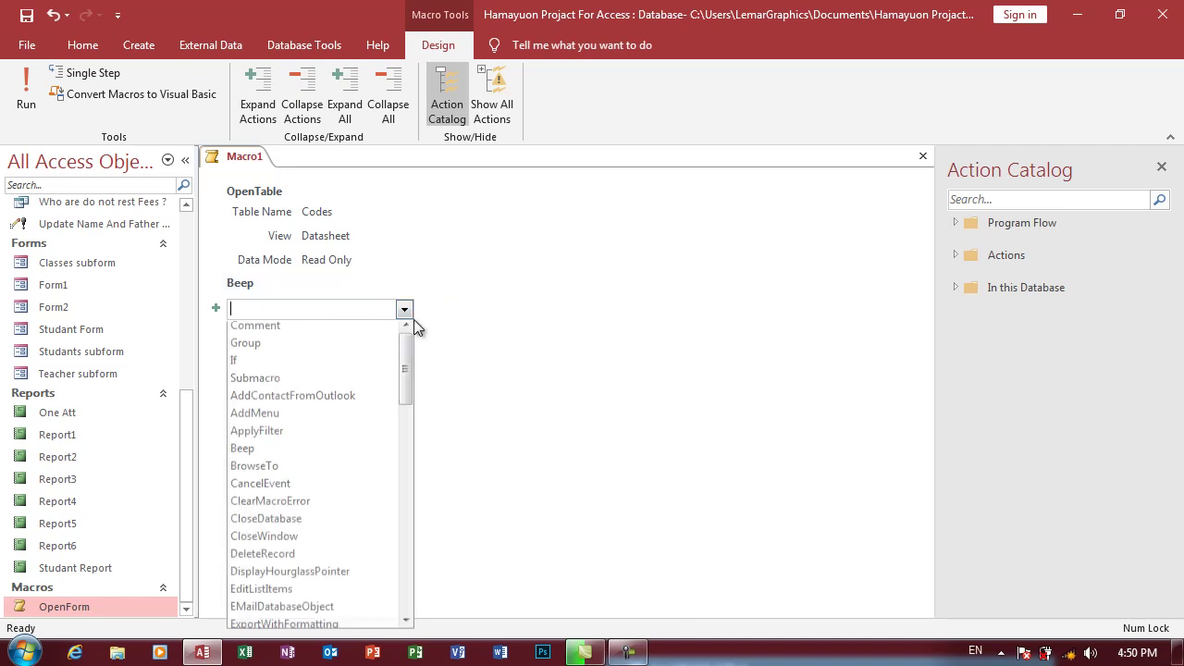
pyautogui.scroll(-5, 363, 455)
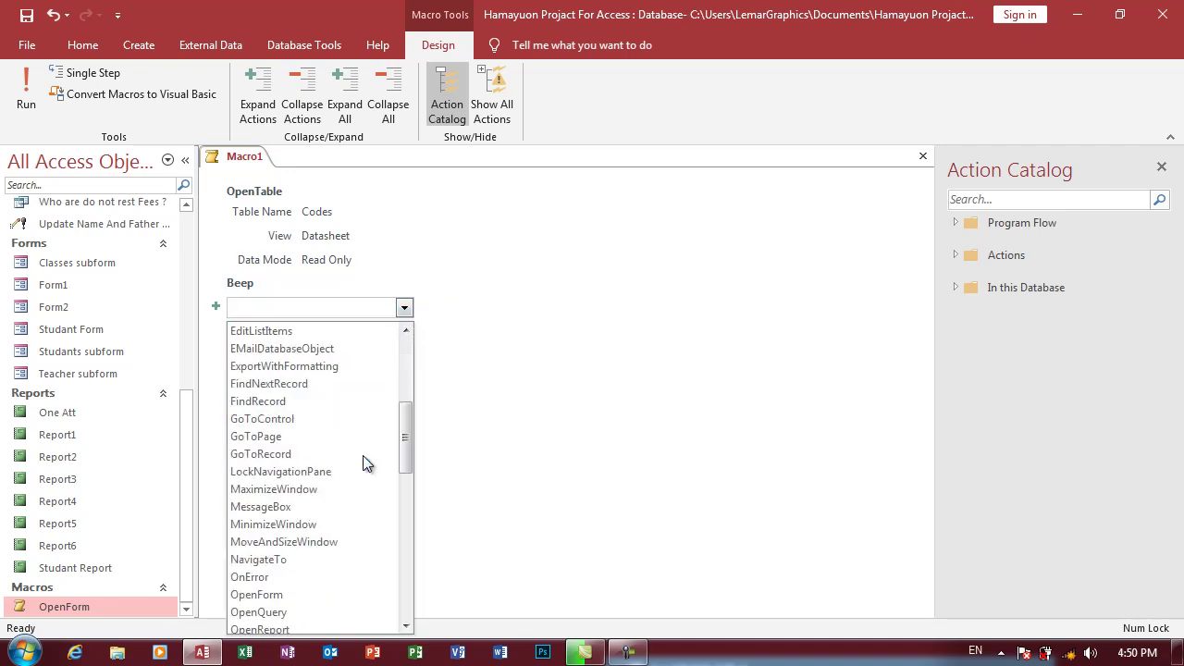
pyautogui.click(316, 507)
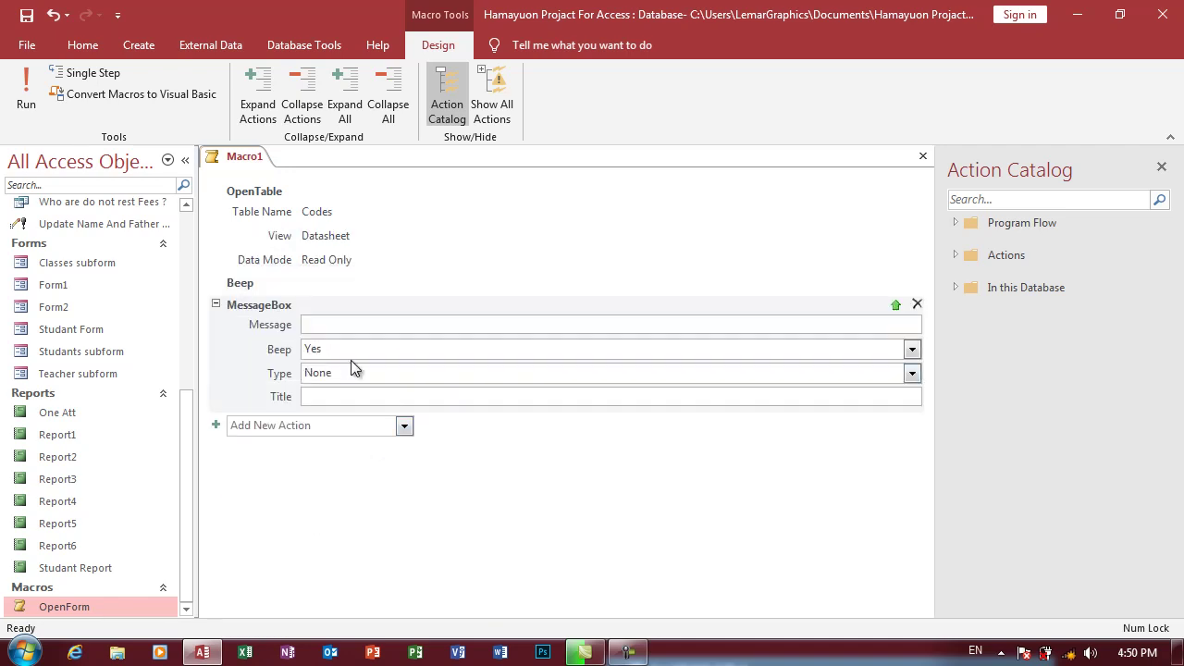
# Step: Set the MessageBox Beep to Yes and its Type to Critical
pyautogui.moveTo(343, 341)
pyautogui.write('Macro Opened')
pyautogui.click(351, 346)
pyautogui.click(912, 348)
pyautogui.click(387, 385)
pyautogui.click(384, 373)
pyautogui.moveTo(342, 351)
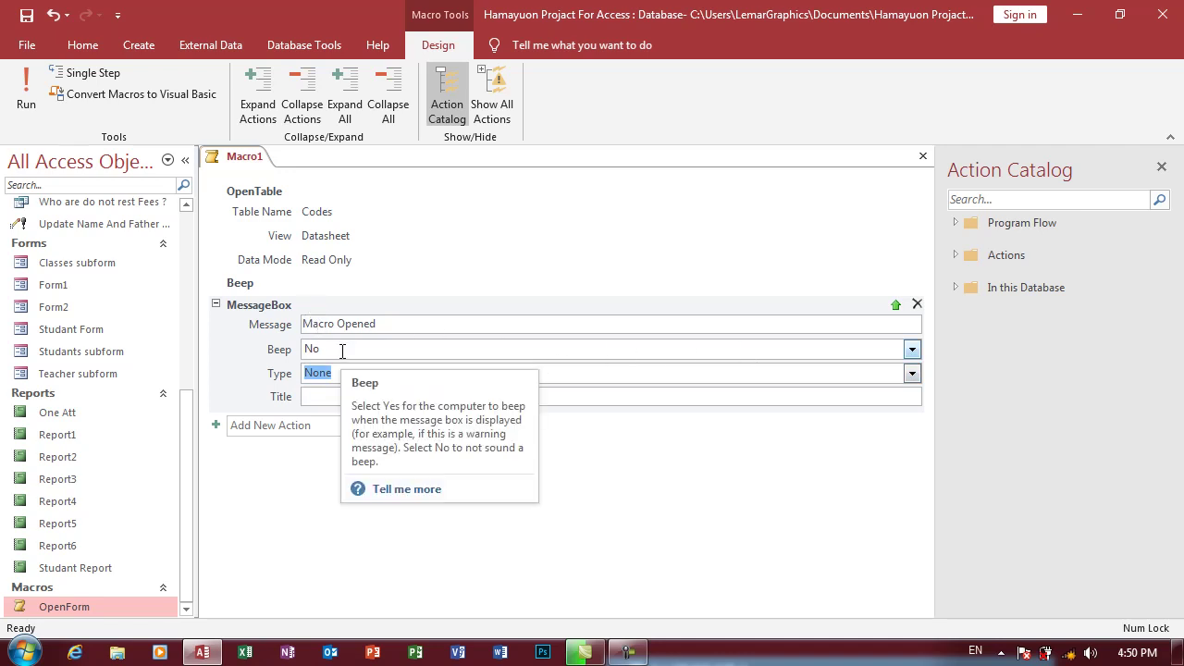
pyautogui.click(342, 352)
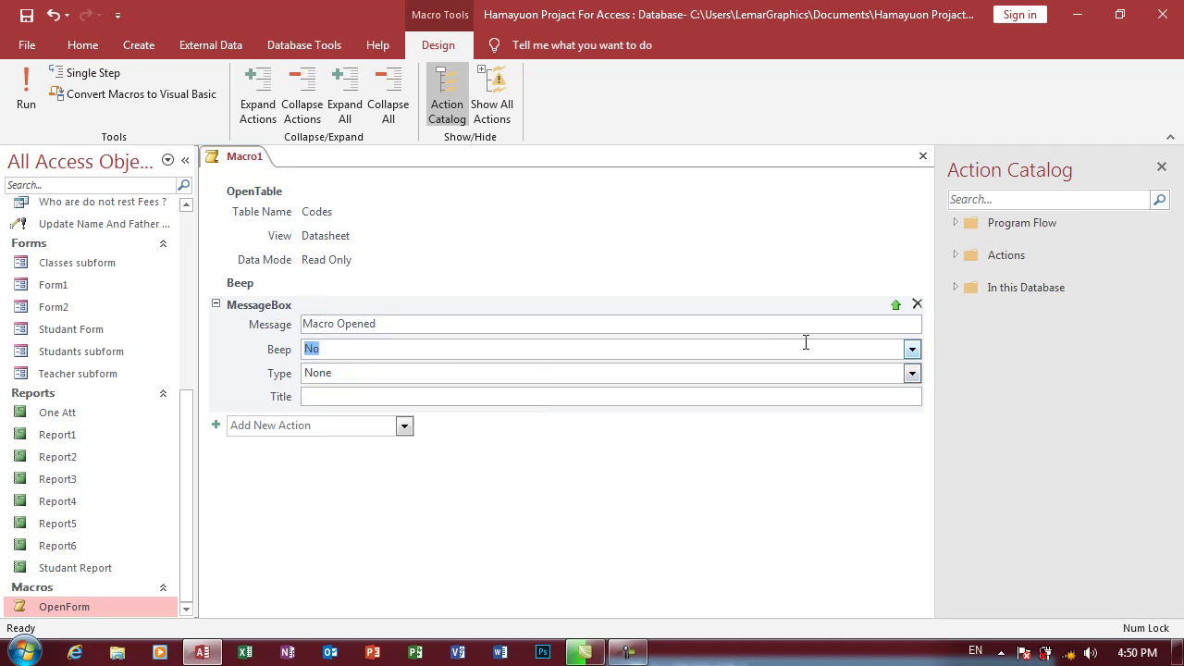
pyautogui.click(912, 350)
pyautogui.click(522, 370)
pyautogui.click(409, 374)
pyautogui.click(912, 374)
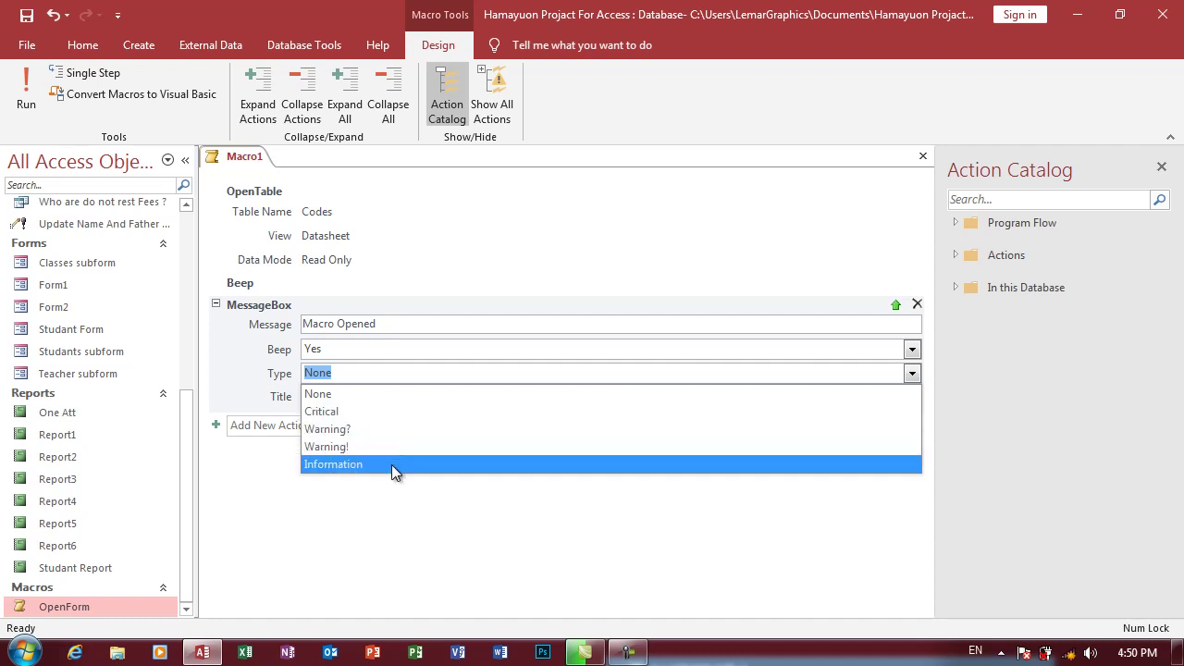
pyautogui.click(384, 412)
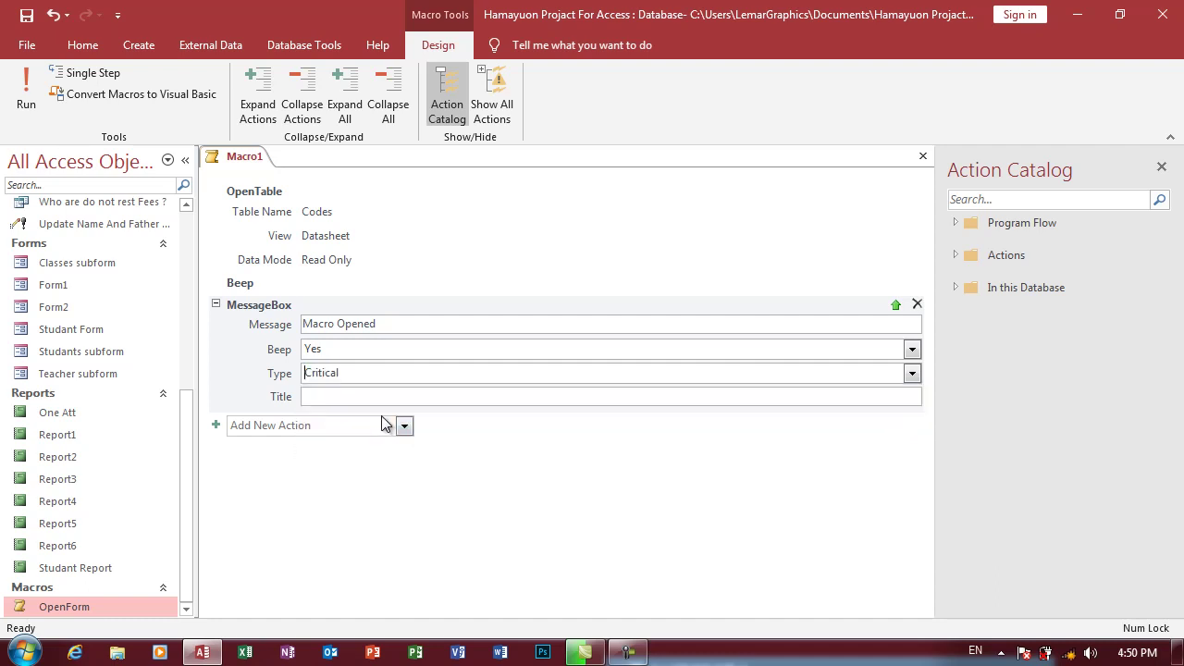
# Step: Title the message box 'Access Class Training' and collapse OpenTable and MessageBox to summaries
pyautogui.click(384, 395)
pyautogui.write('Acce')
pyautogui.write('ss Class T')
pyautogui.write('raining')
pyautogui.click(215, 190)
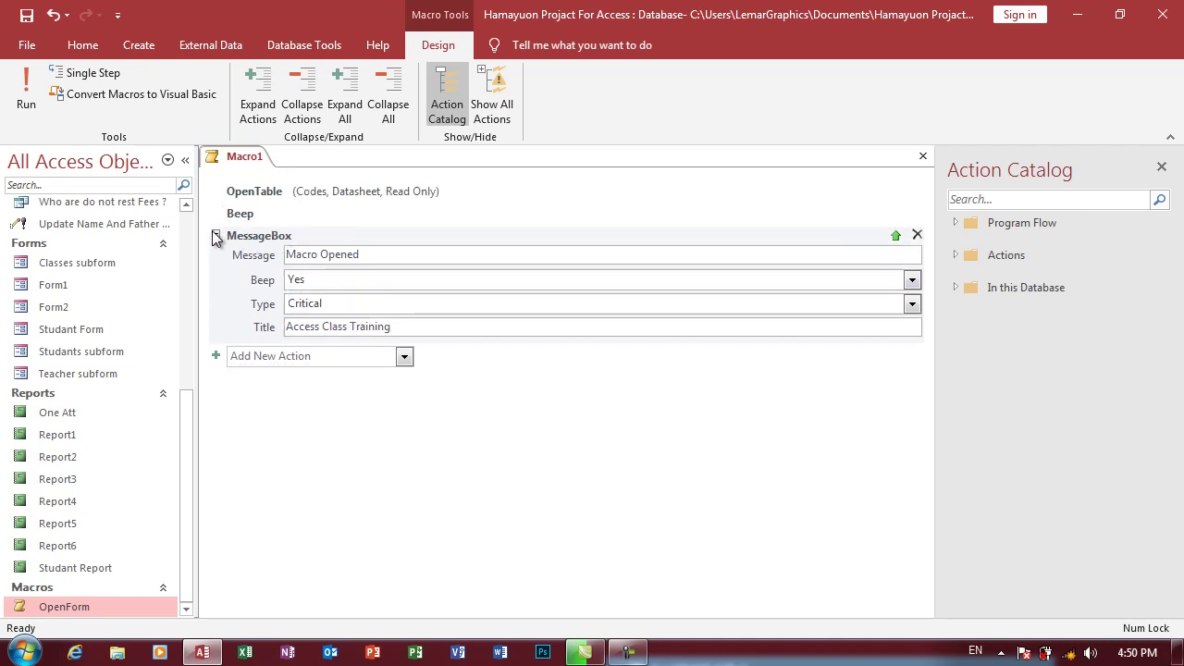
pyautogui.click(216, 236)
pyautogui.moveTo(274, 192)
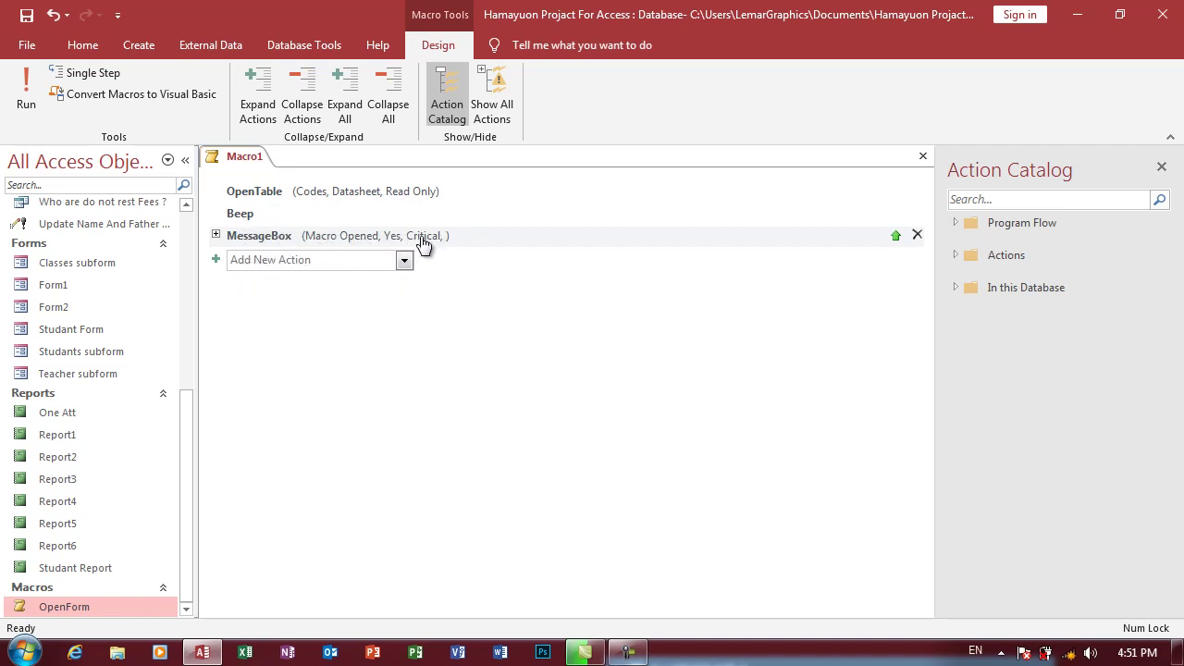
# Step: Close the macro and save it as Multiple
pyautogui.click(922, 157)
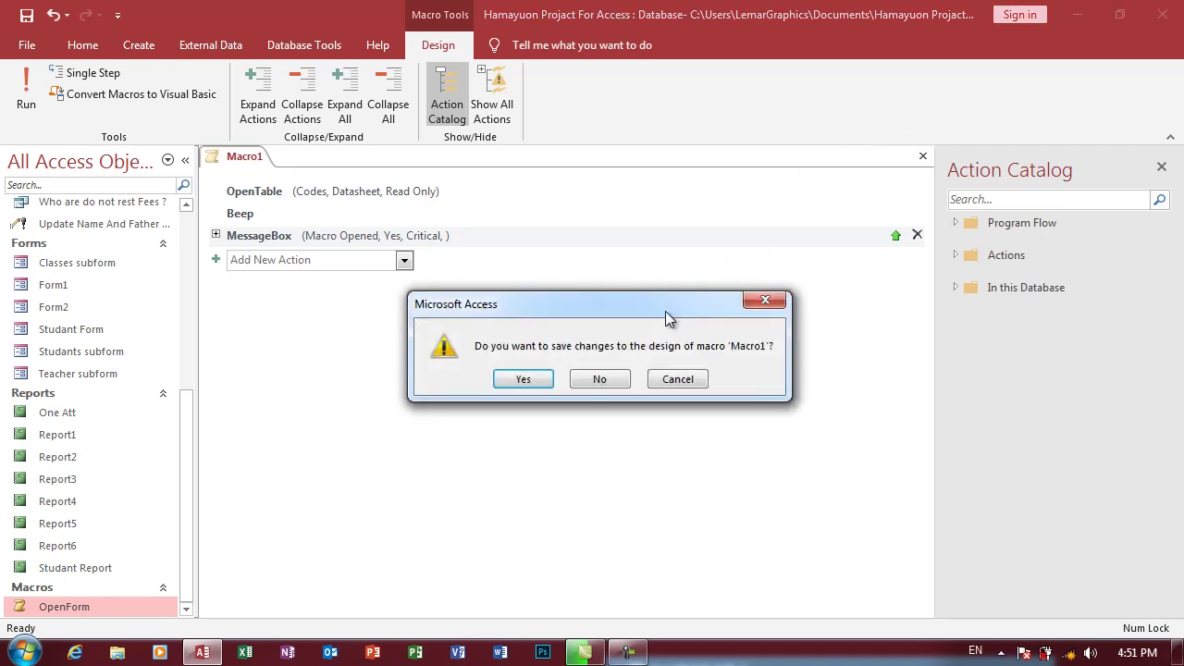
pyautogui.click(524, 379)
pyautogui.write('Mult')
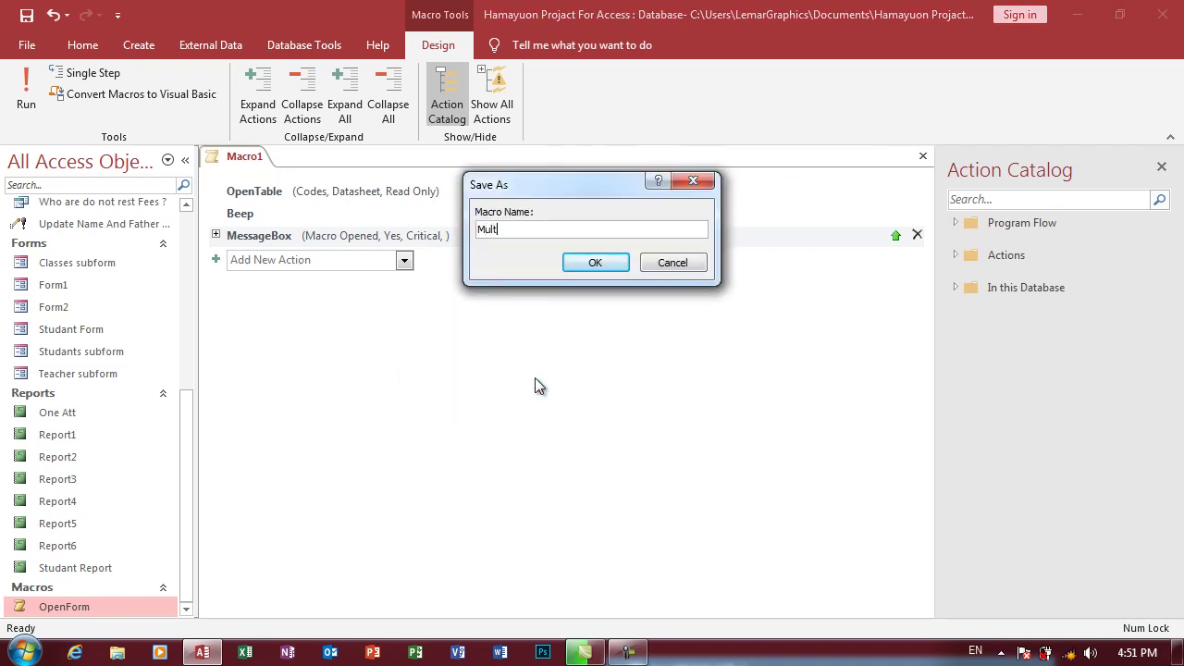
pyautogui.write('iple')
pyautogui.press('Return')
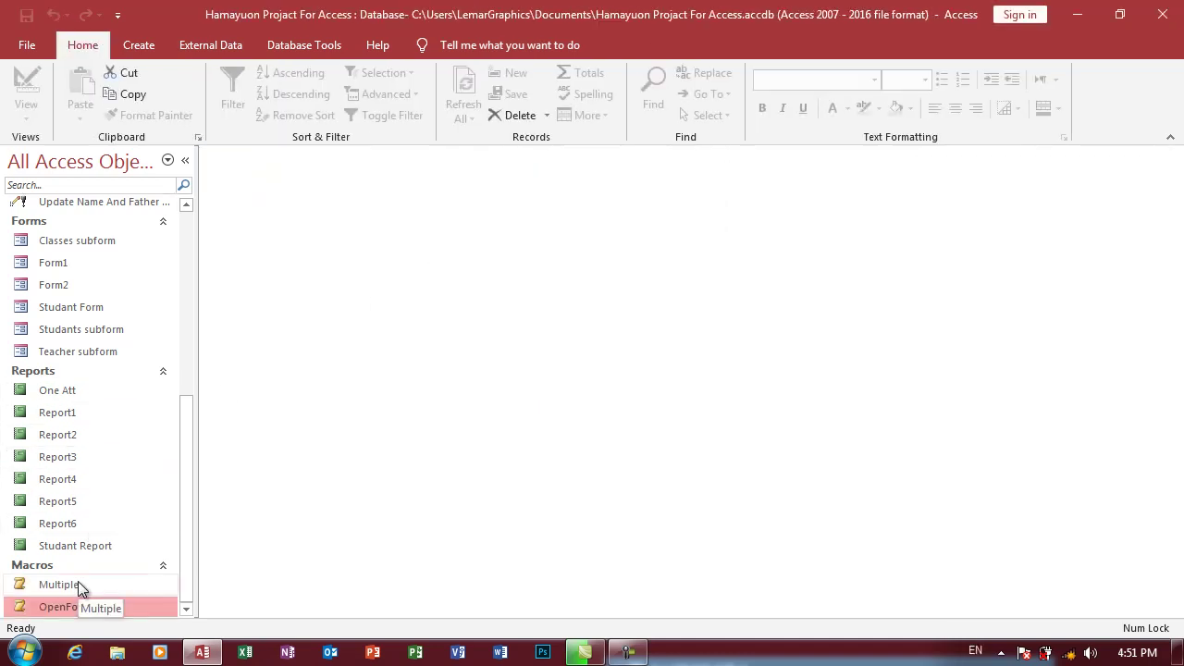
# Step: Run Multiple, dismiss the Macro Opened alert, and close the Codes table
pyautogui.doubleClick(78, 583)
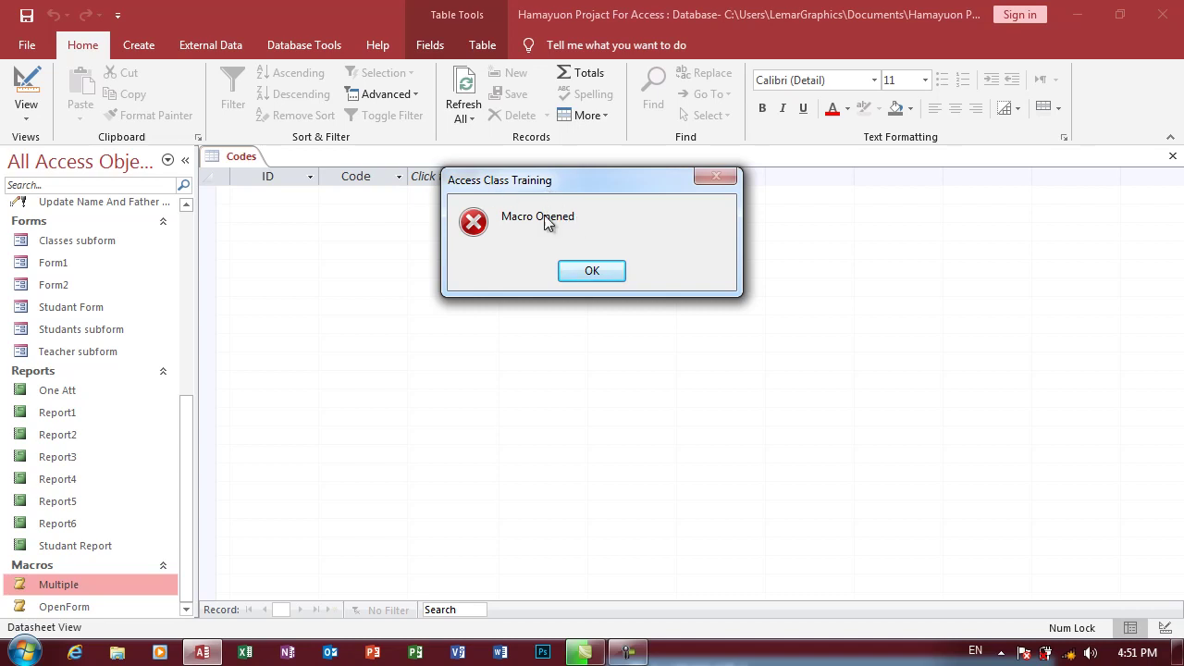
pyautogui.click(590, 271)
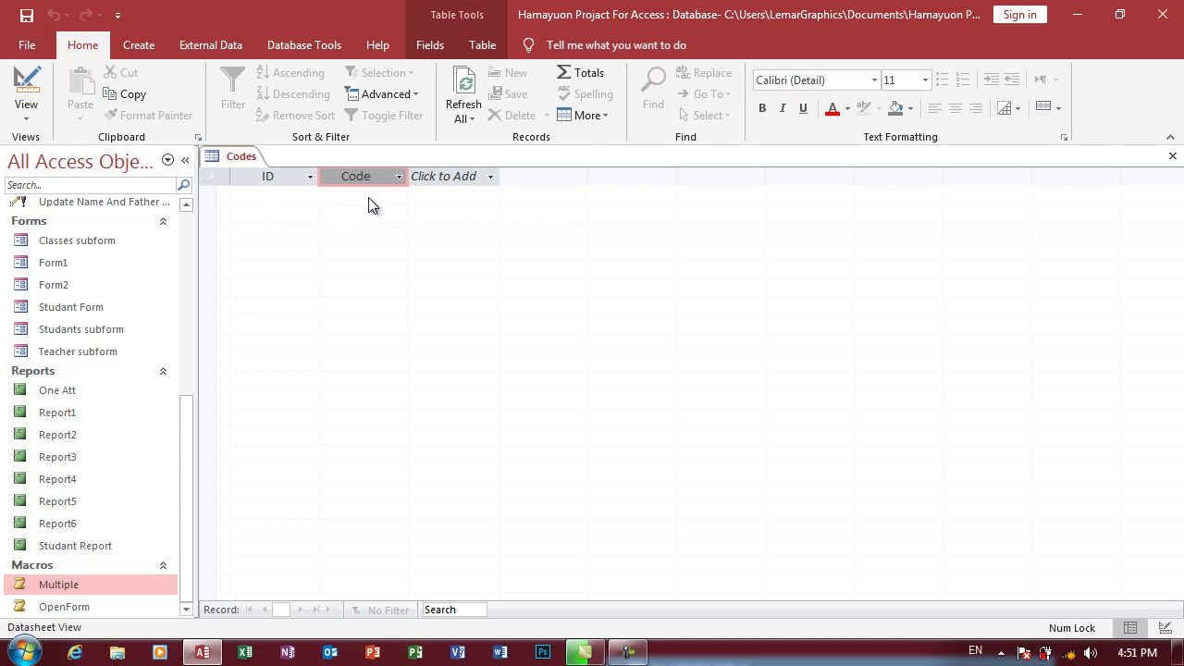
pyautogui.hotkey('ctrl', 'w')
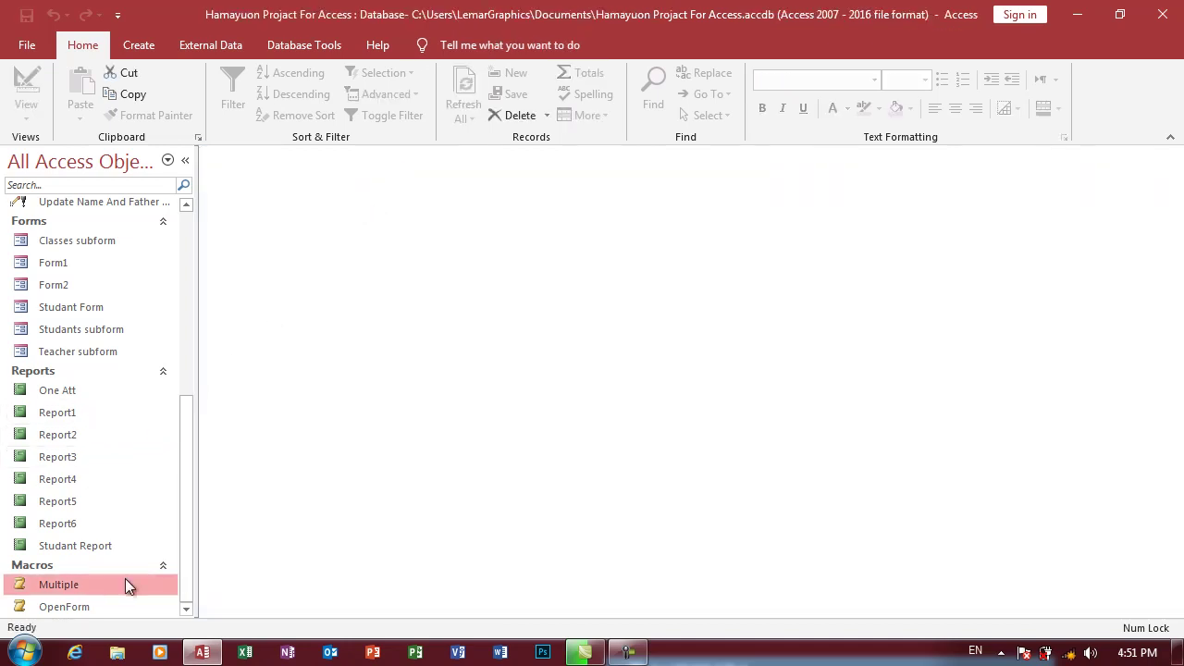
# Step: Create a blank macro, browse the action list, then close it without adding anything
pyautogui.click(139, 46)
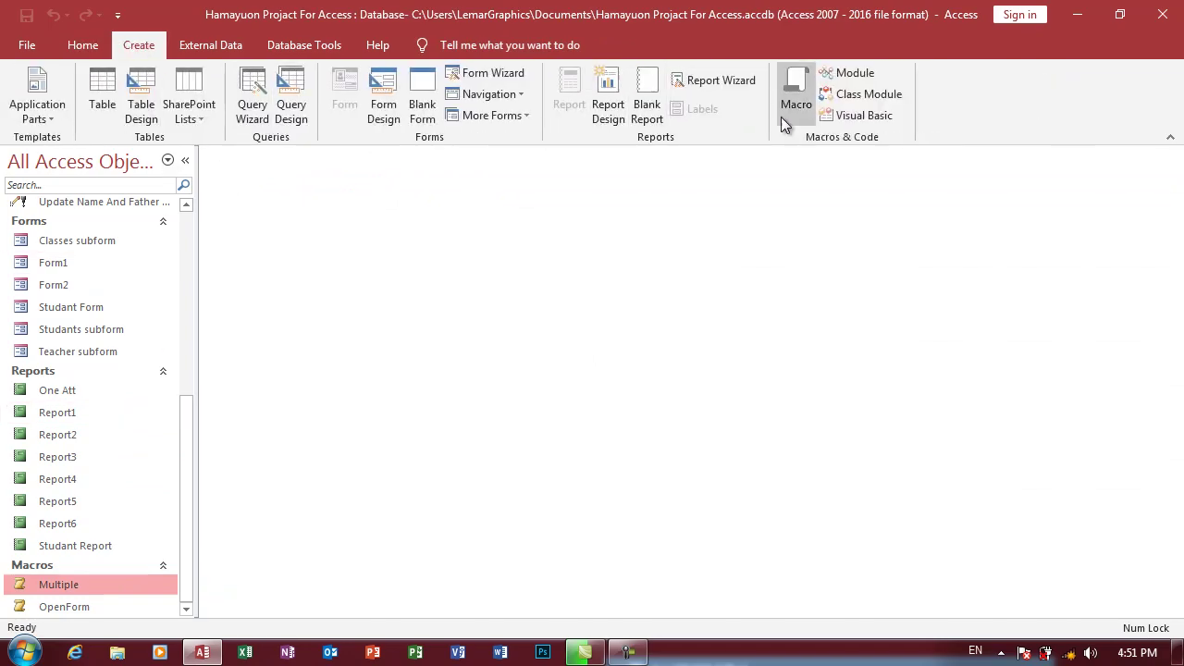
pyautogui.click(780, 111)
pyautogui.click(405, 192)
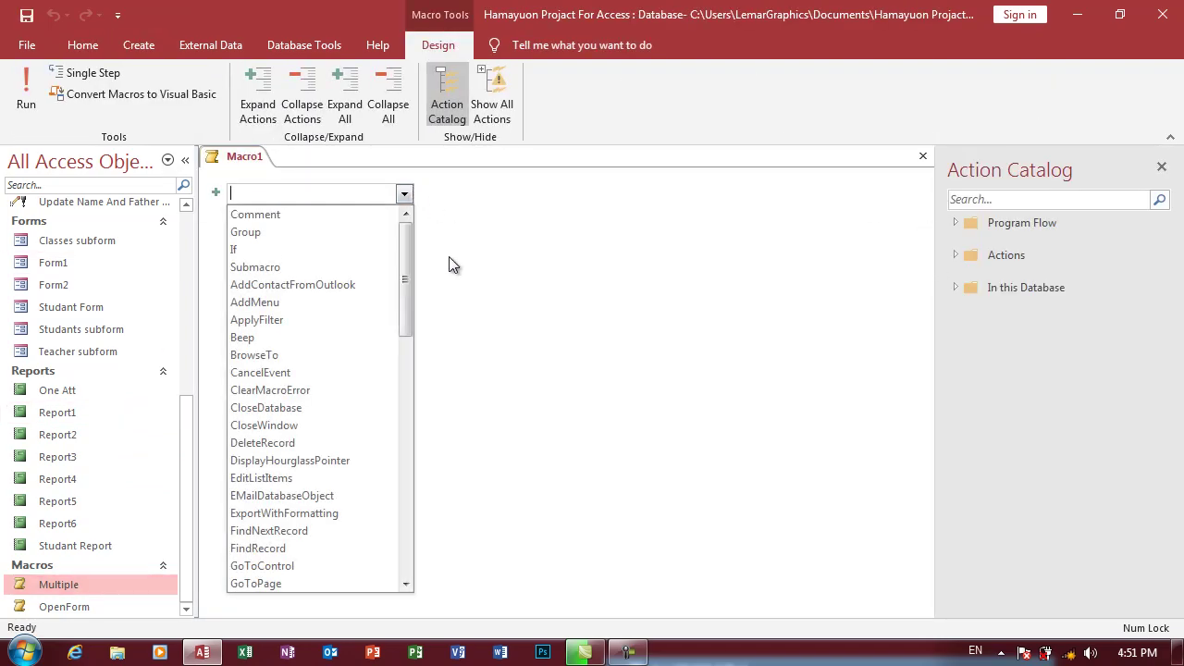
pyautogui.moveTo(407, 259); pyautogui.dragTo(405, 509)
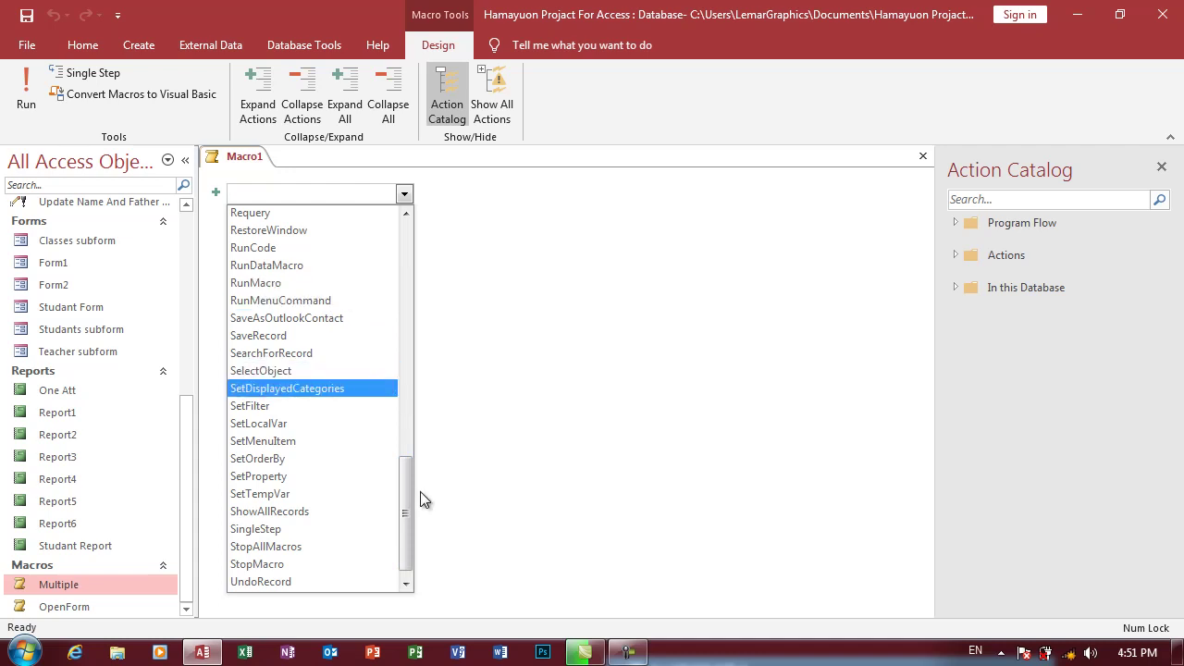
pyautogui.moveTo(406, 497)
pyautogui.mouseDown()
pyautogui.moveTo(407, 375)
pyautogui.moveTo(386, 317)
pyautogui.mouseUp()
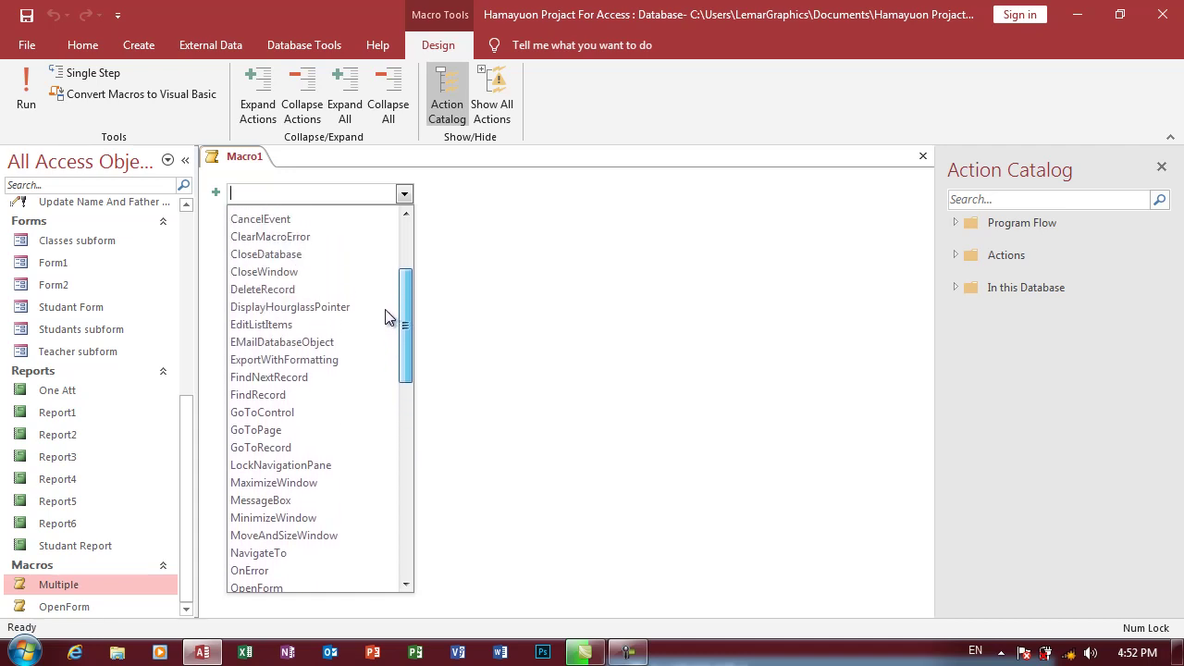
pyautogui.moveTo(387, 317); pyautogui.dragTo(379, 264)
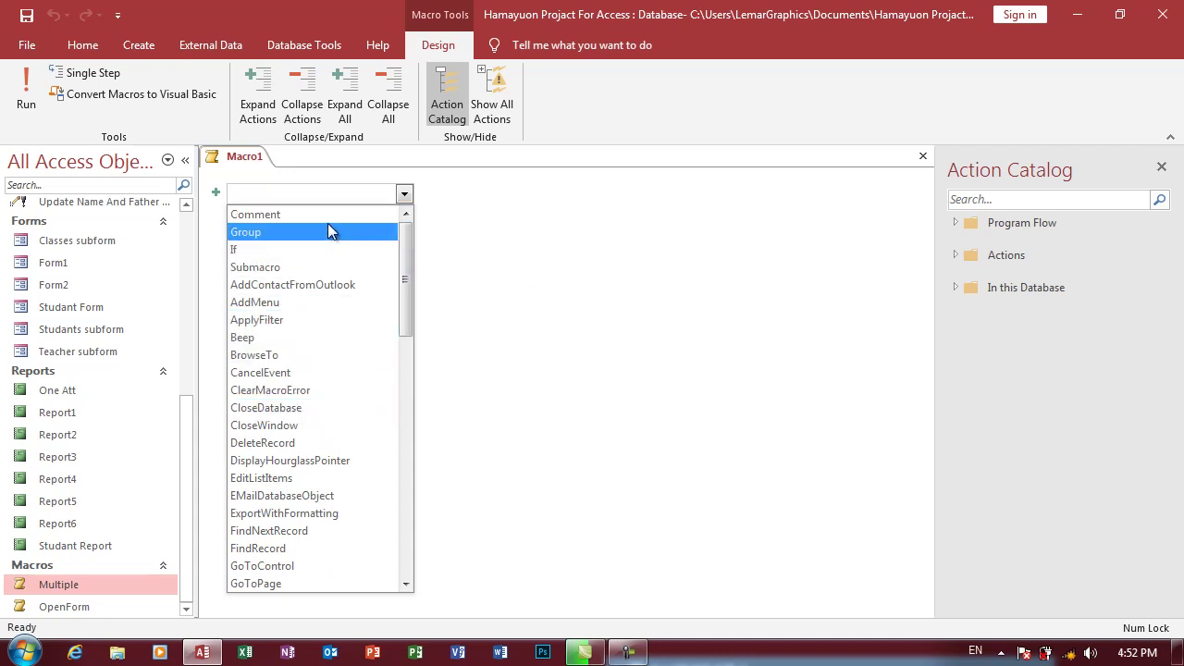
pyautogui.click(869, 241)
pyautogui.click(922, 155)
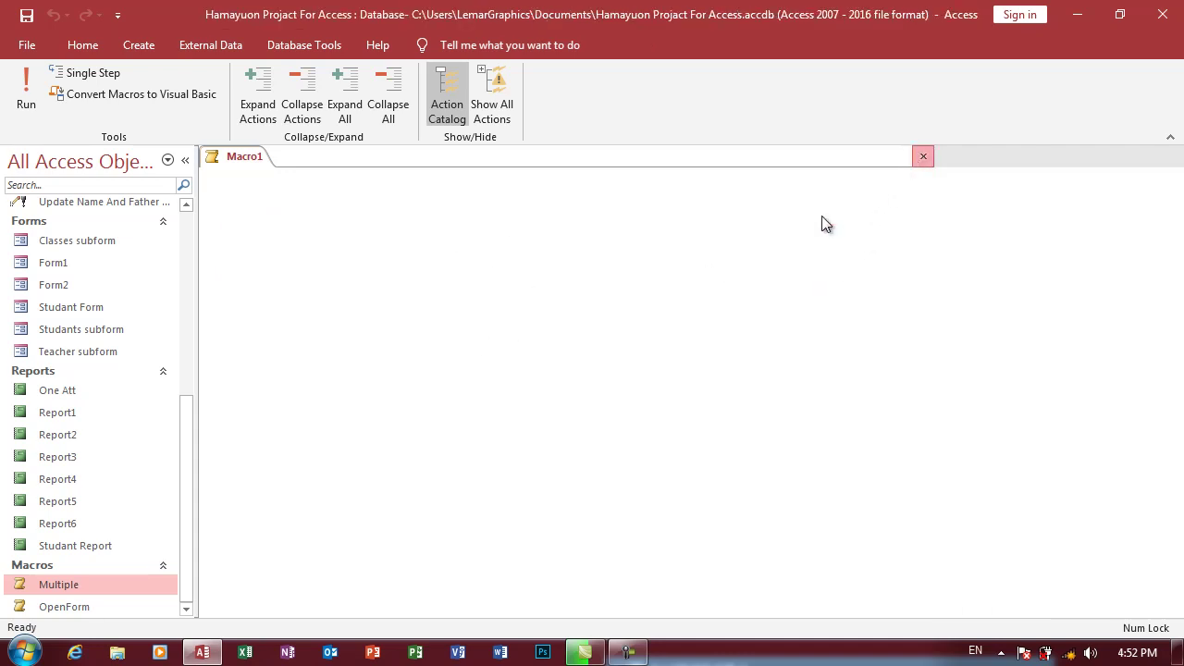
# Step: Rerun Multiple, dismiss the Macro Opened alert, and close Codes
pyautogui.doubleClick(98, 587)
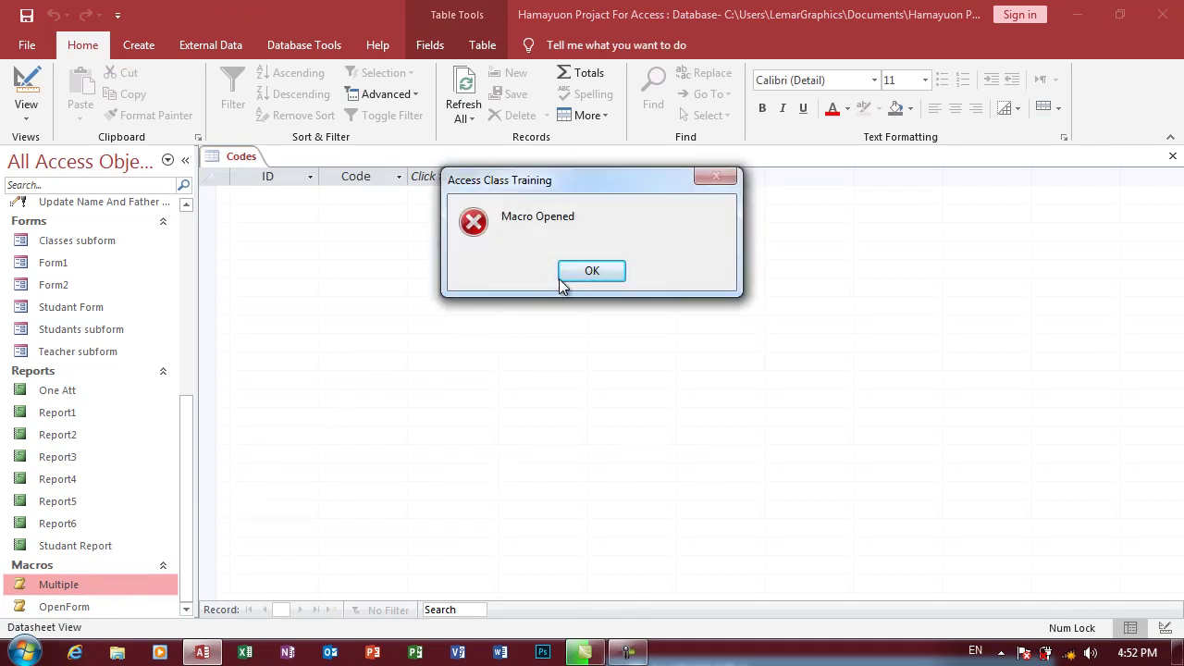
pyautogui.click(583, 271)
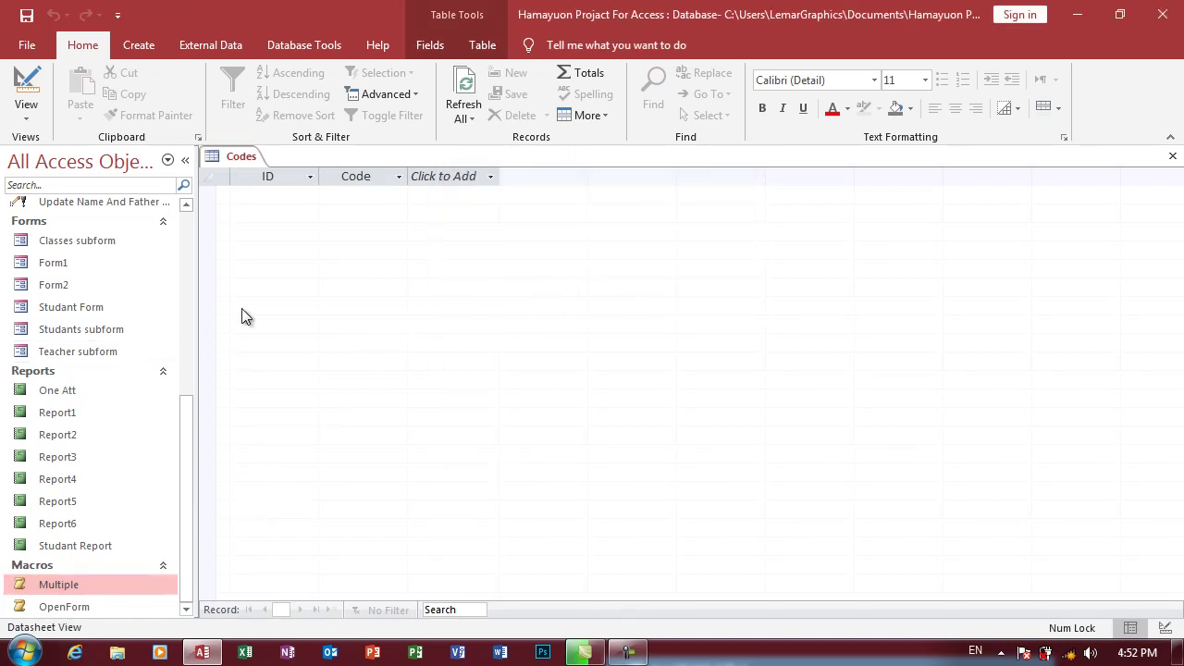
pyautogui.click(61, 290)
# Step: Open Form2 and place a plain button captioned Multiple on Page3
pyautogui.rightClick(61, 290)
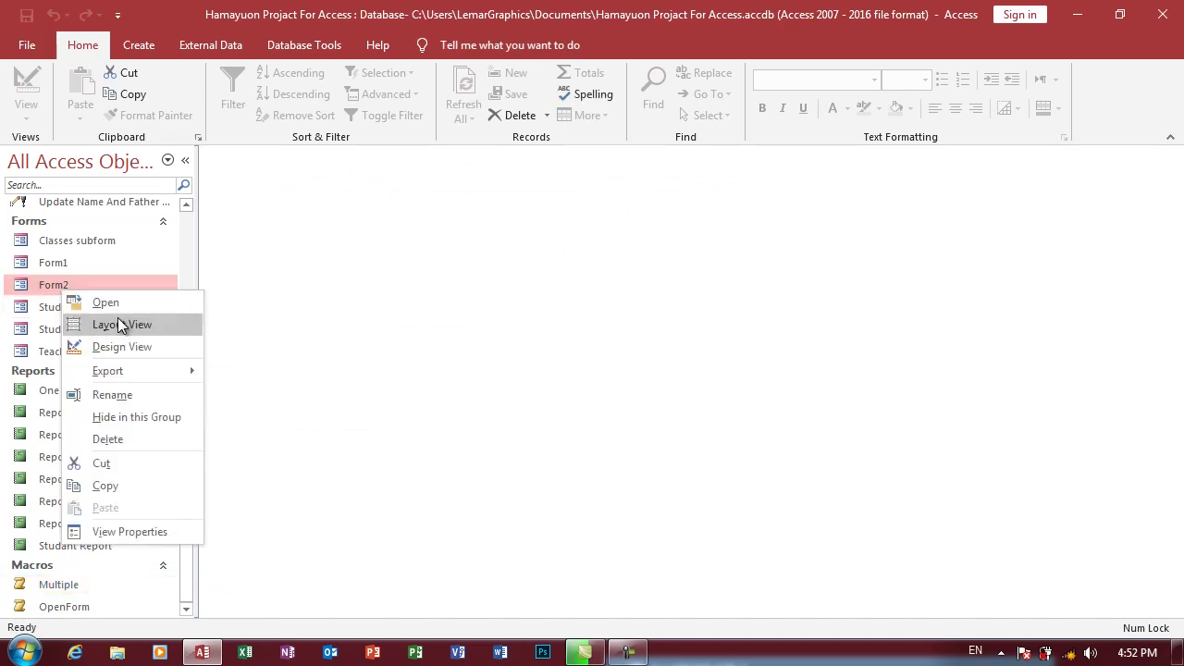
pyautogui.click(138, 344)
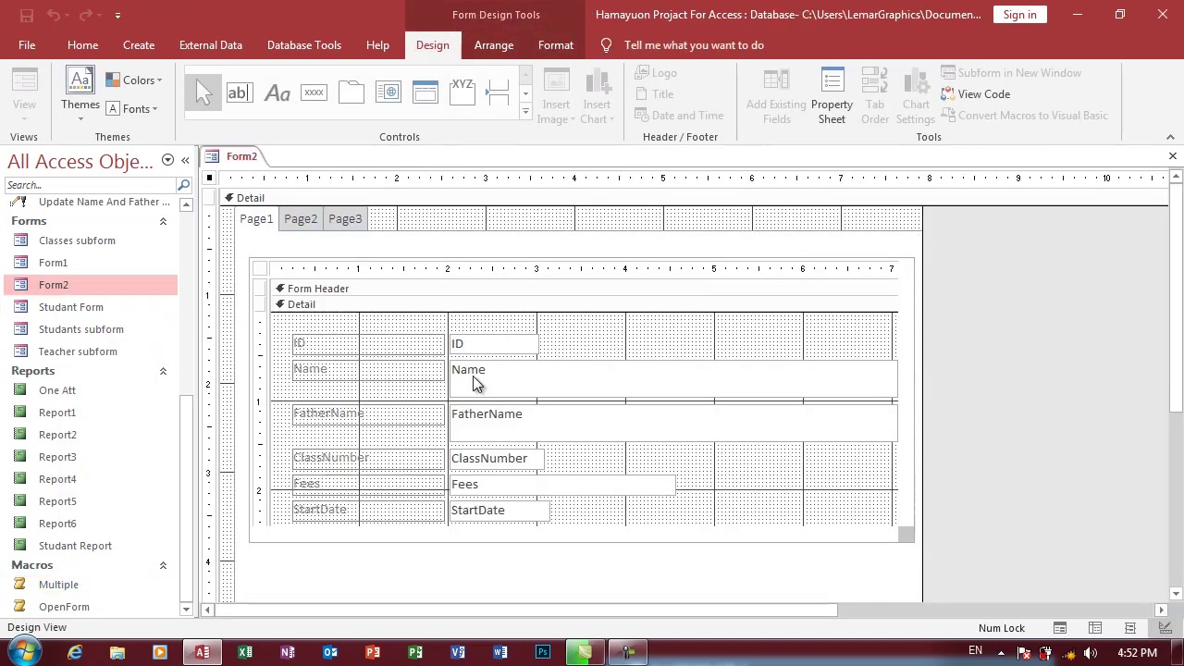
pyautogui.click(342, 219)
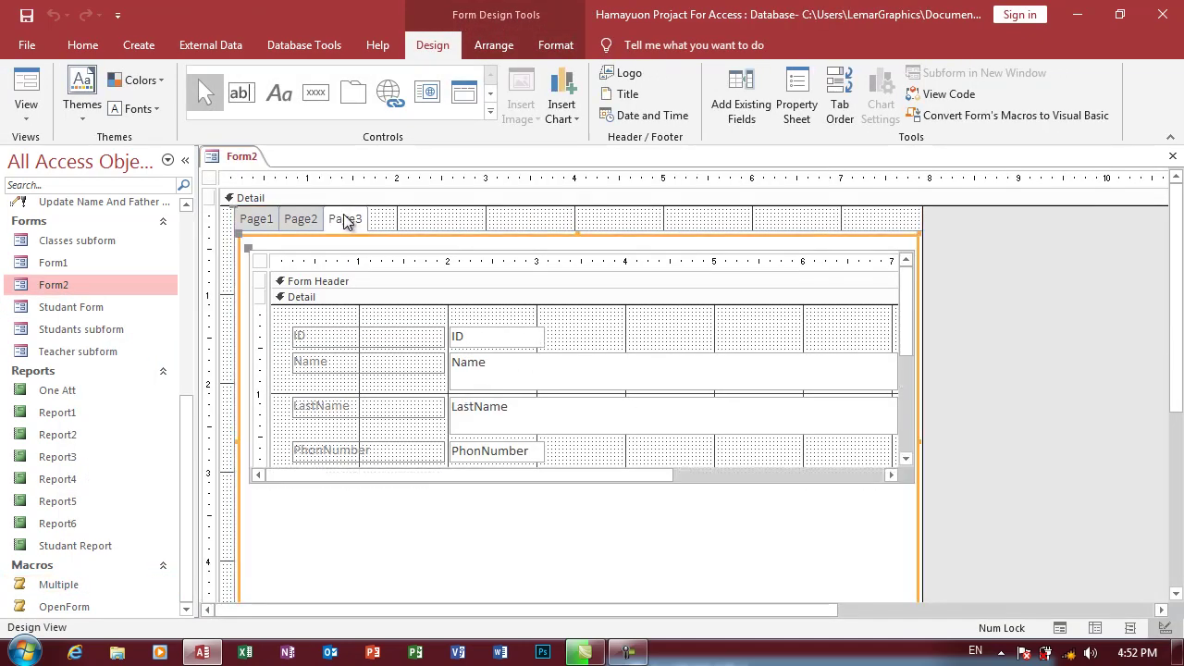
pyautogui.click(315, 93)
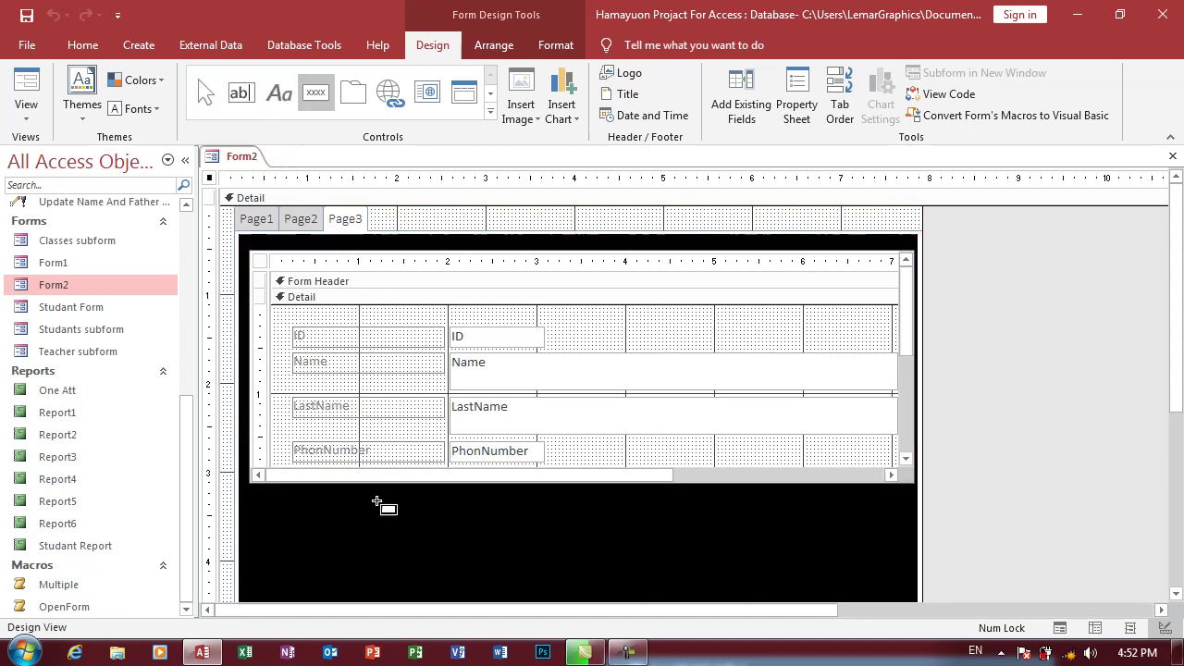
pyautogui.click(374, 510)
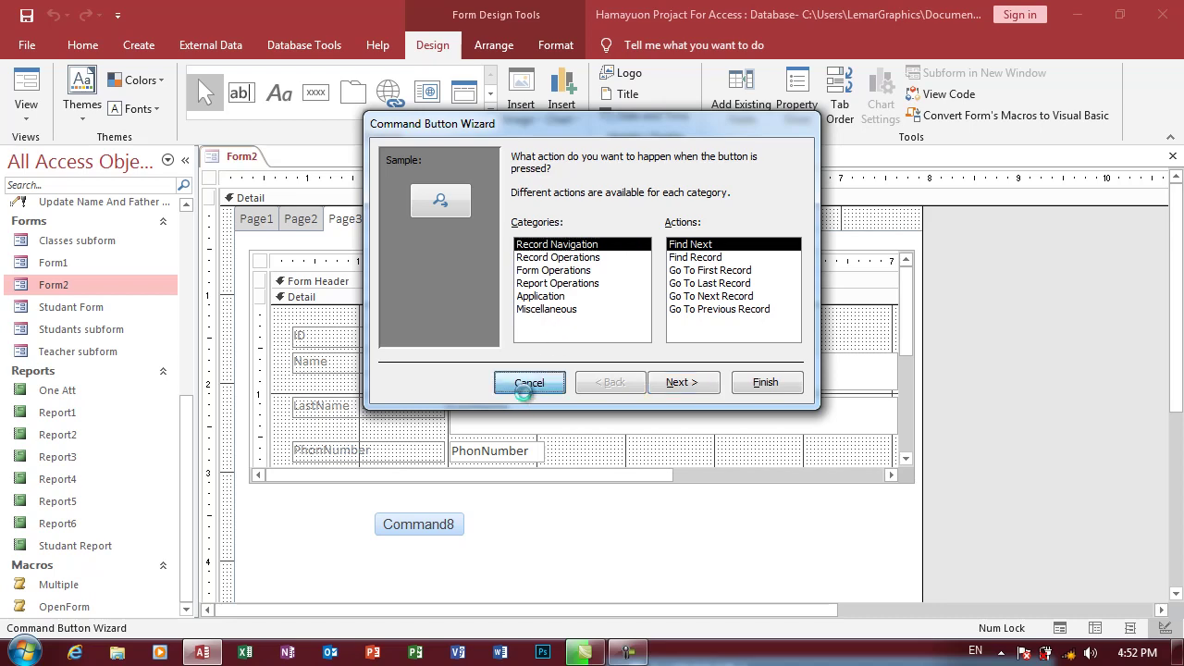
pyautogui.click(529, 381)
pyautogui.doubleClick(419, 524)
pyautogui.write('M')
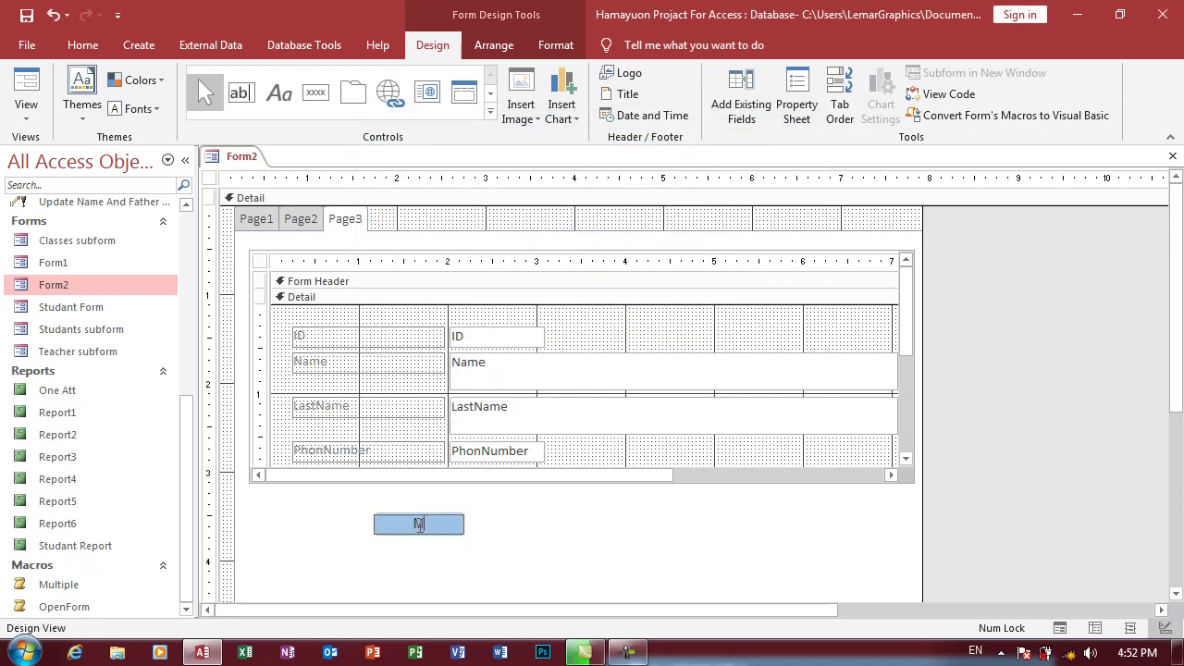
pyautogui.write('ulti')
pyautogui.write('ple')
pyautogui.press('Return')
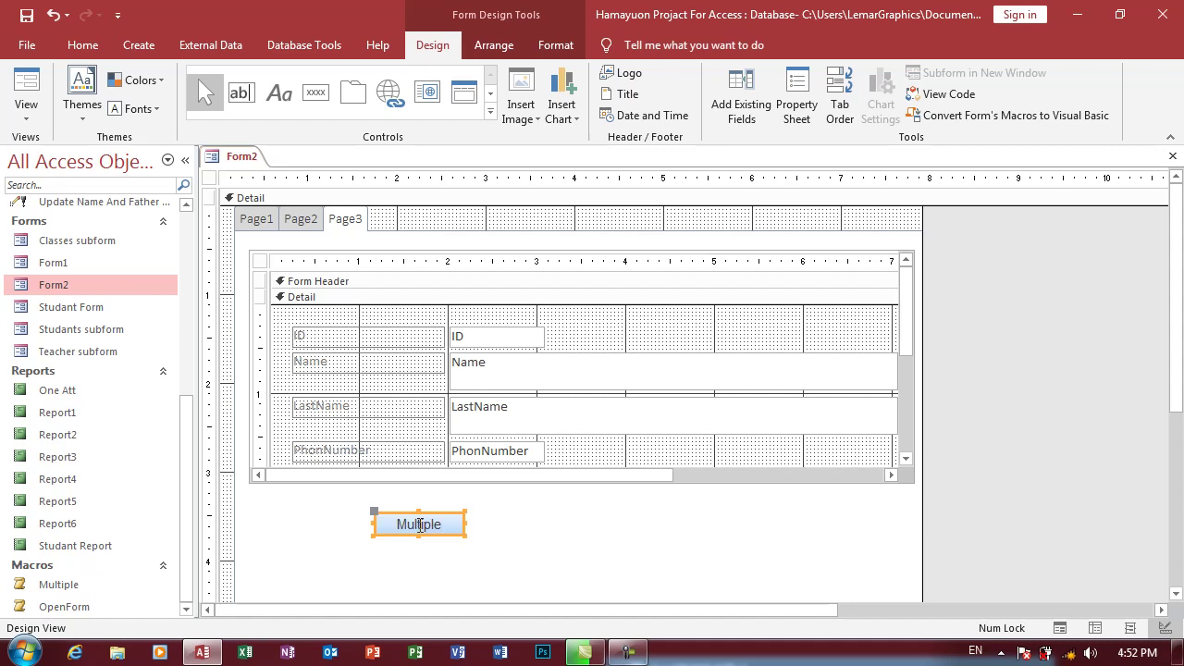
# Step: Set the button's On Dbl Click event to the Multiple macro
pyautogui.click(797, 104)
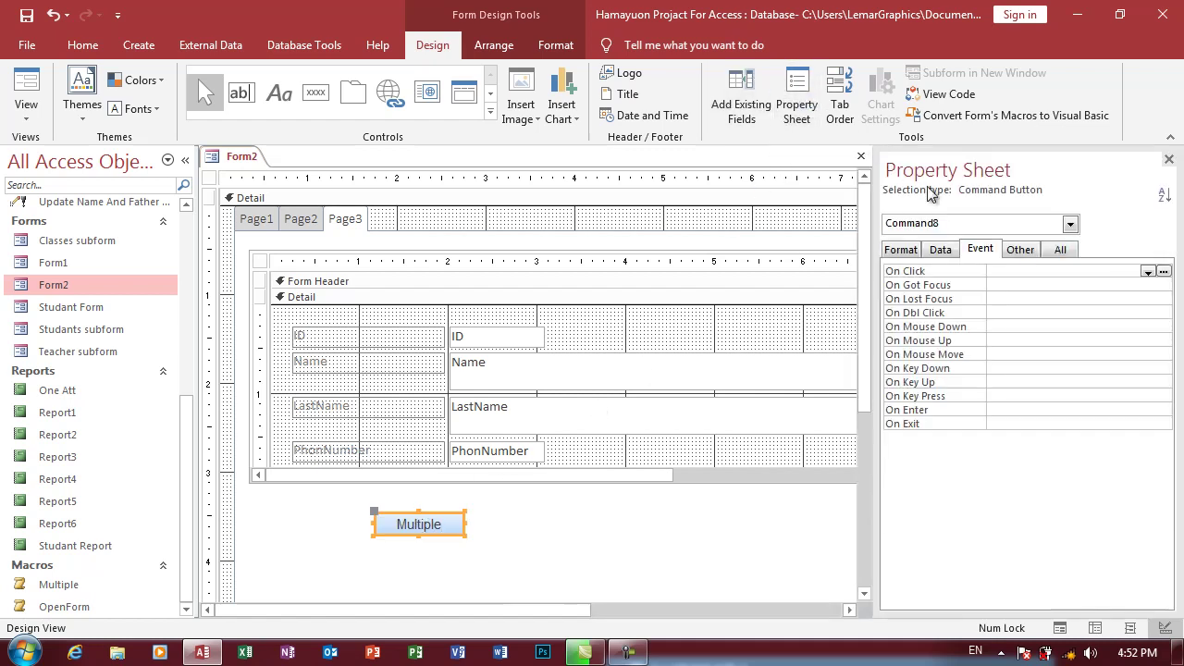
pyautogui.click(967, 313)
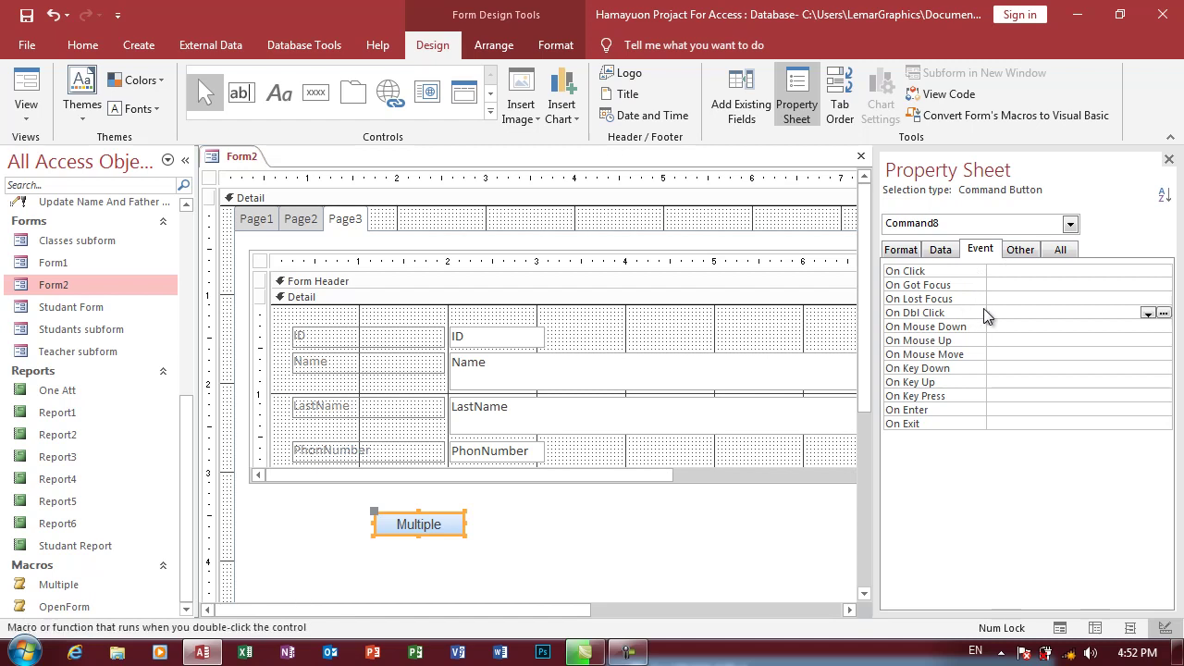
pyautogui.click(1147, 313)
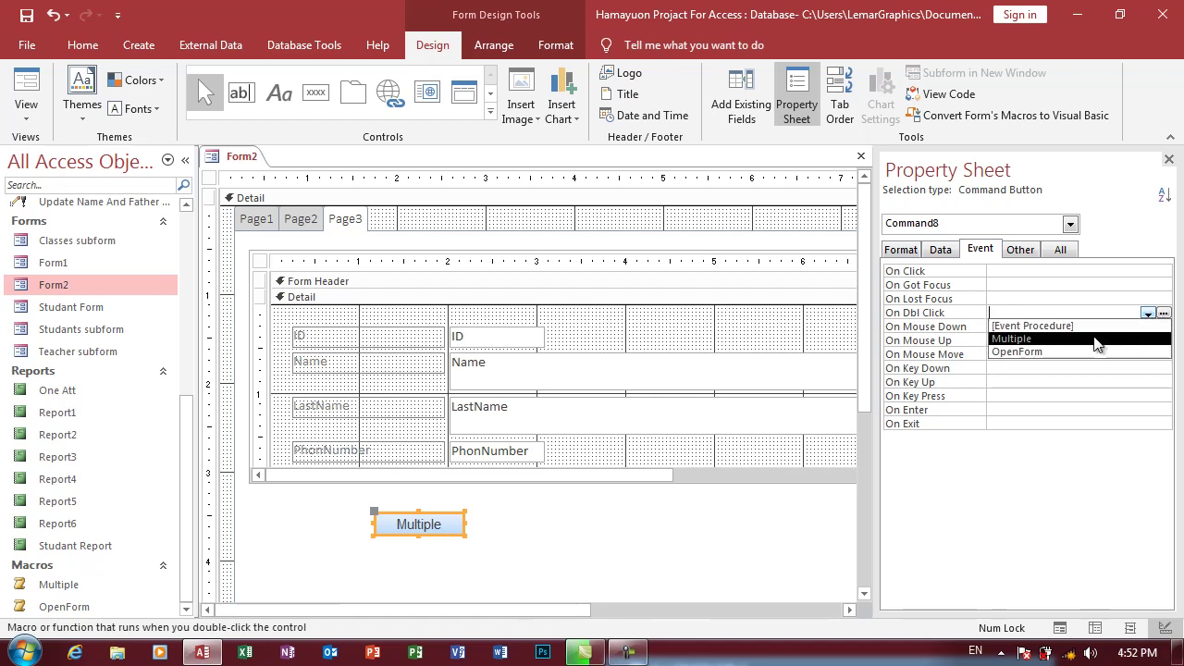
pyautogui.click(1096, 338)
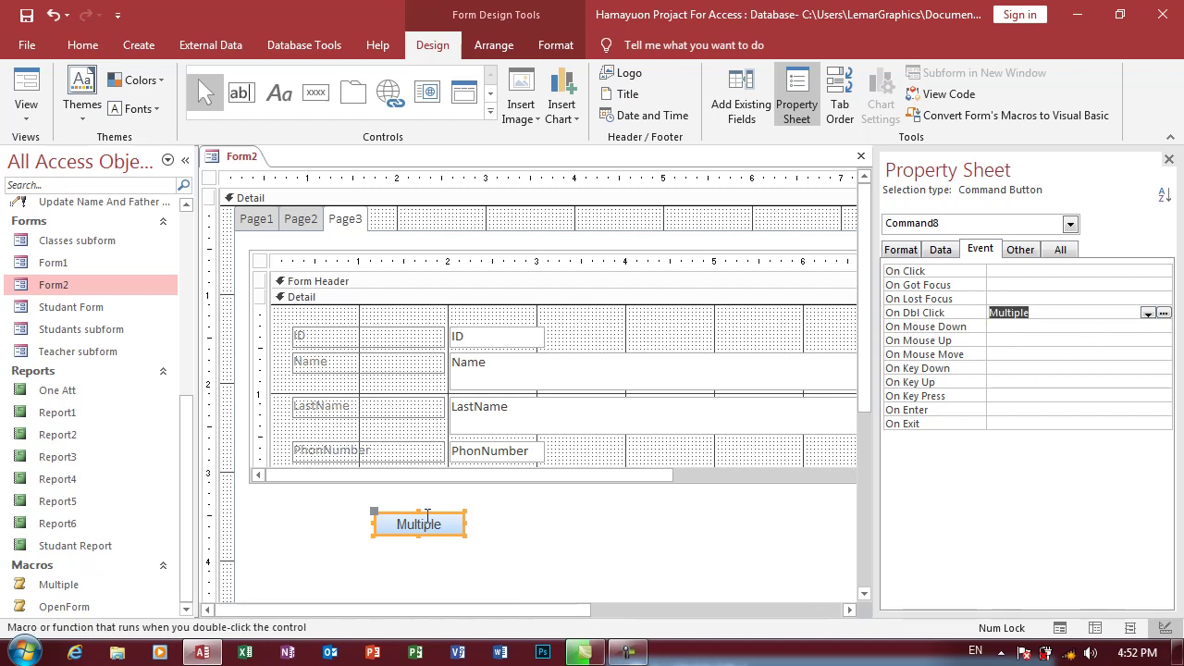
pyautogui.click(615, 493)
pyautogui.click(26, 92)
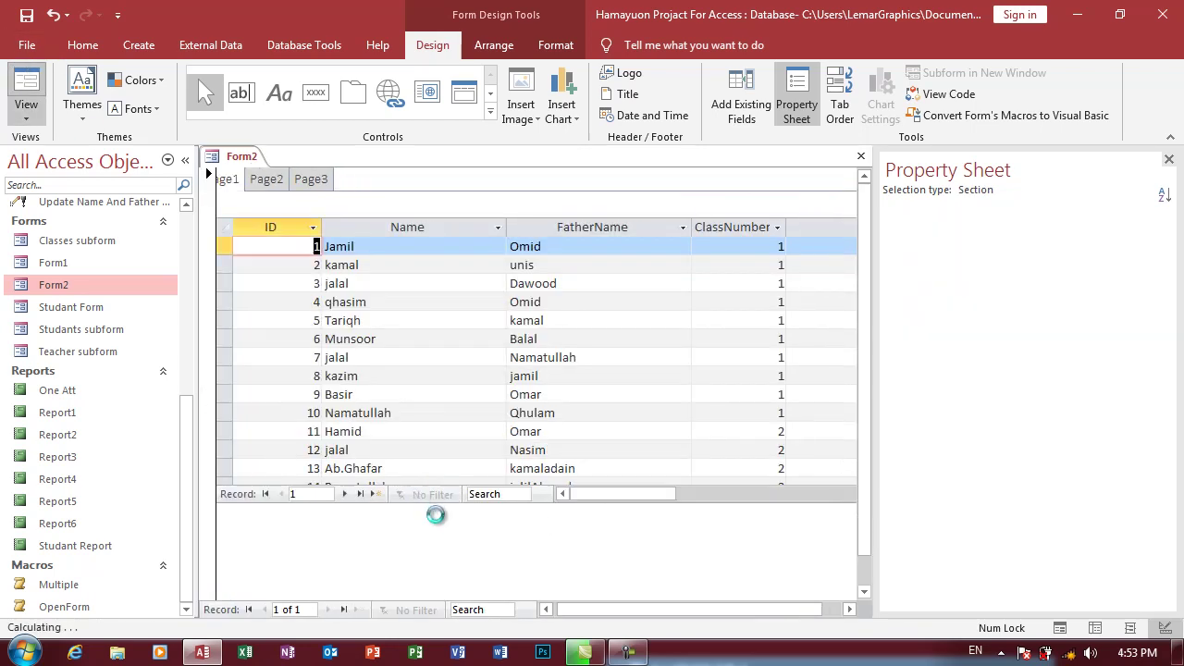
pyautogui.click(341, 178)
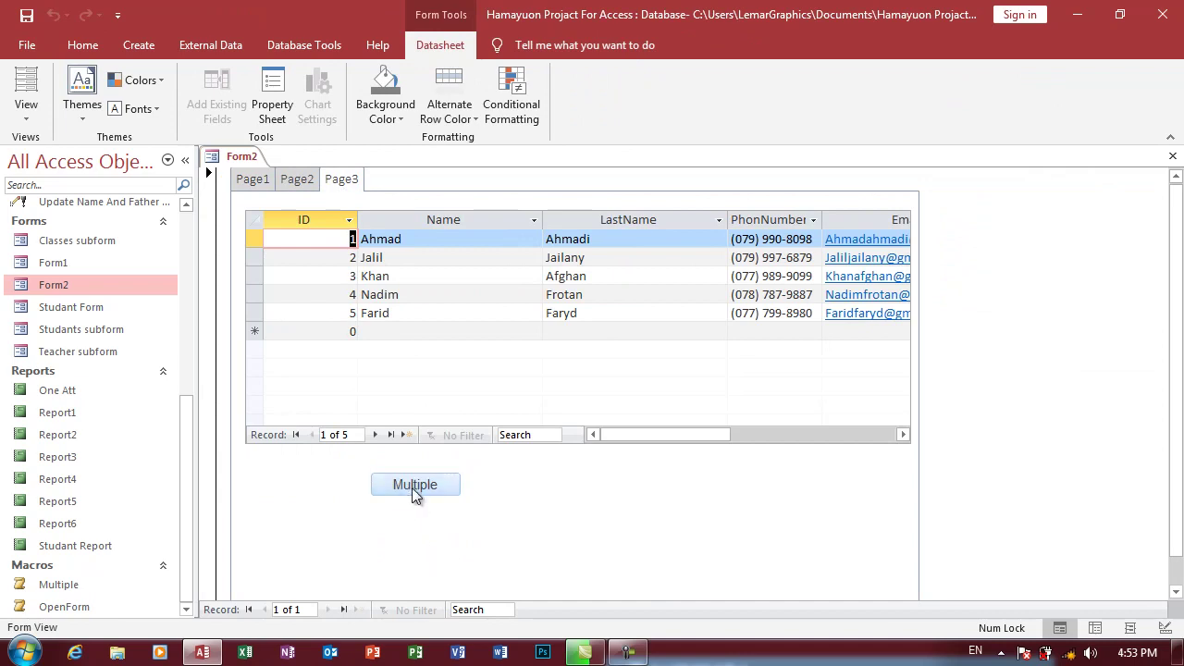
pyautogui.click(414, 487)
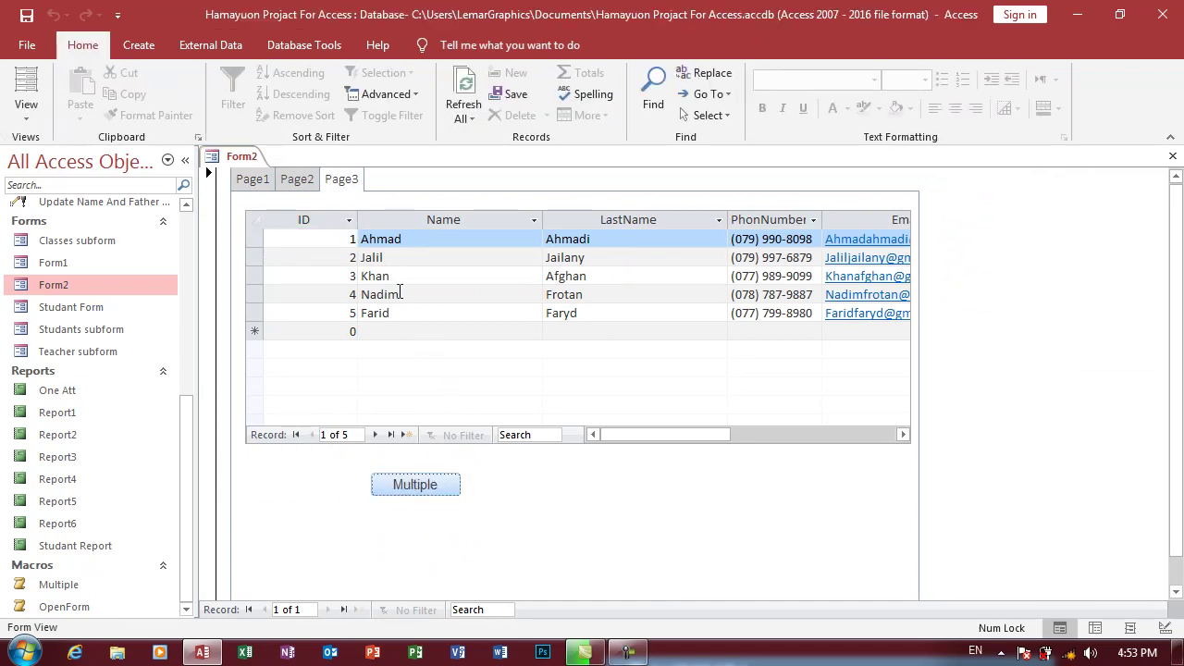
pyautogui.click(437, 488)
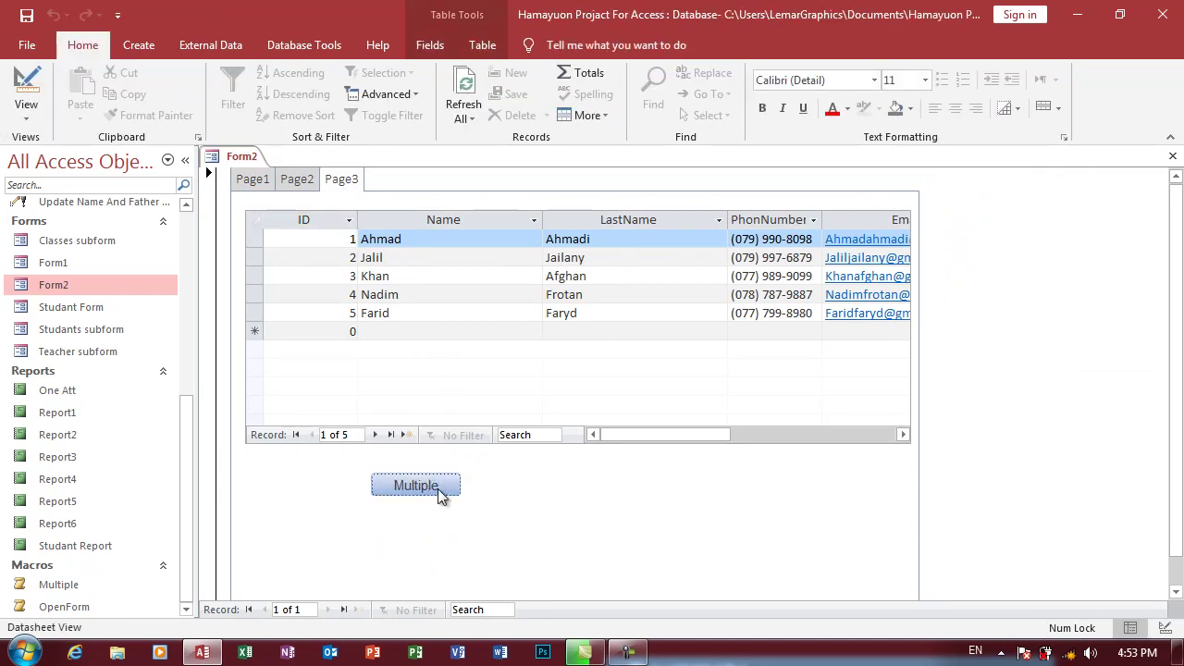
pyautogui.click(590, 273)
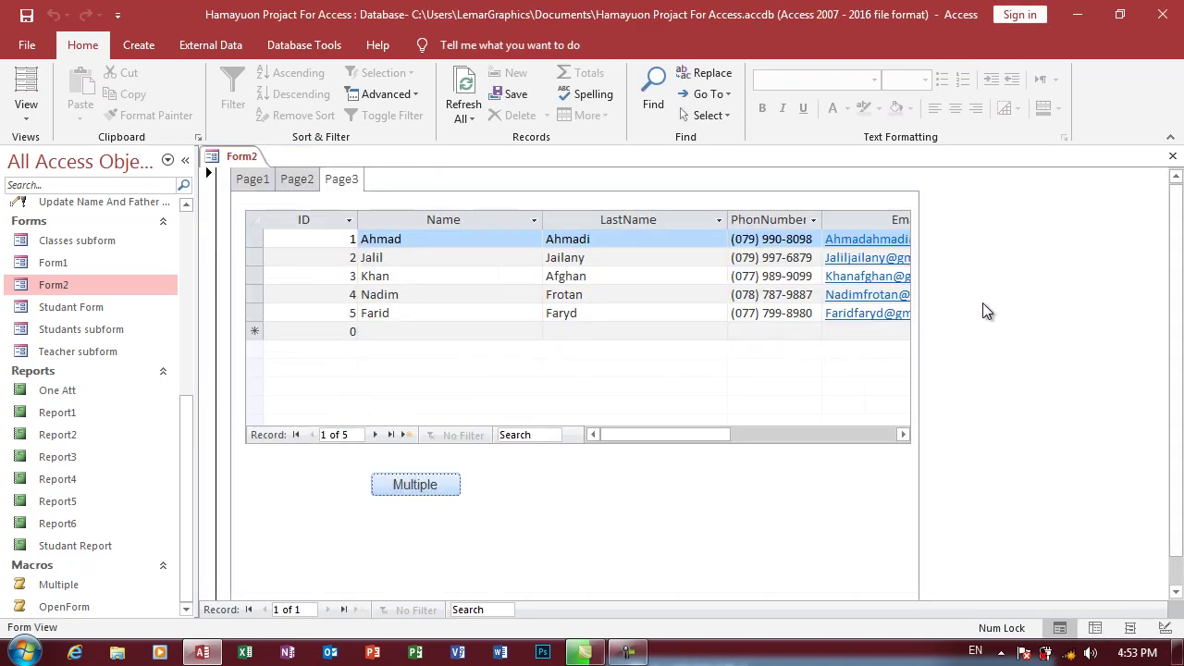
pyautogui.rightClick(976, 297)
pyautogui.click(1014, 344)
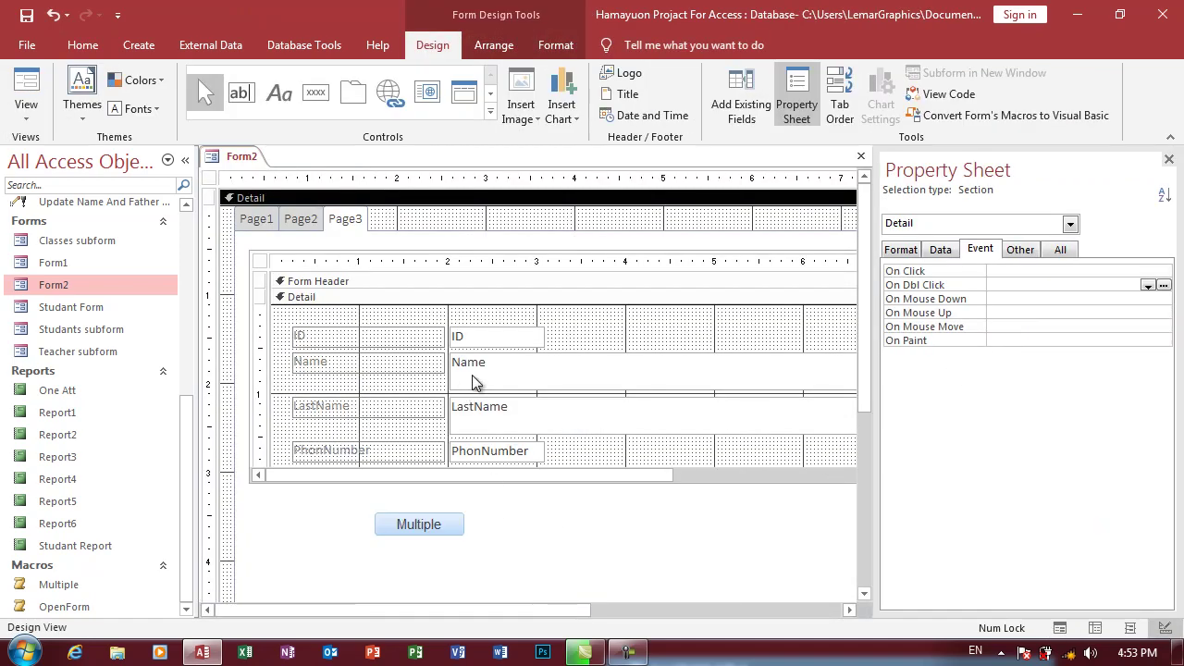
# Step: Insert Page9 into Form2's tab control with a plain Command10 button, and open its On Click builder
pyautogui.rightClick(352, 225)
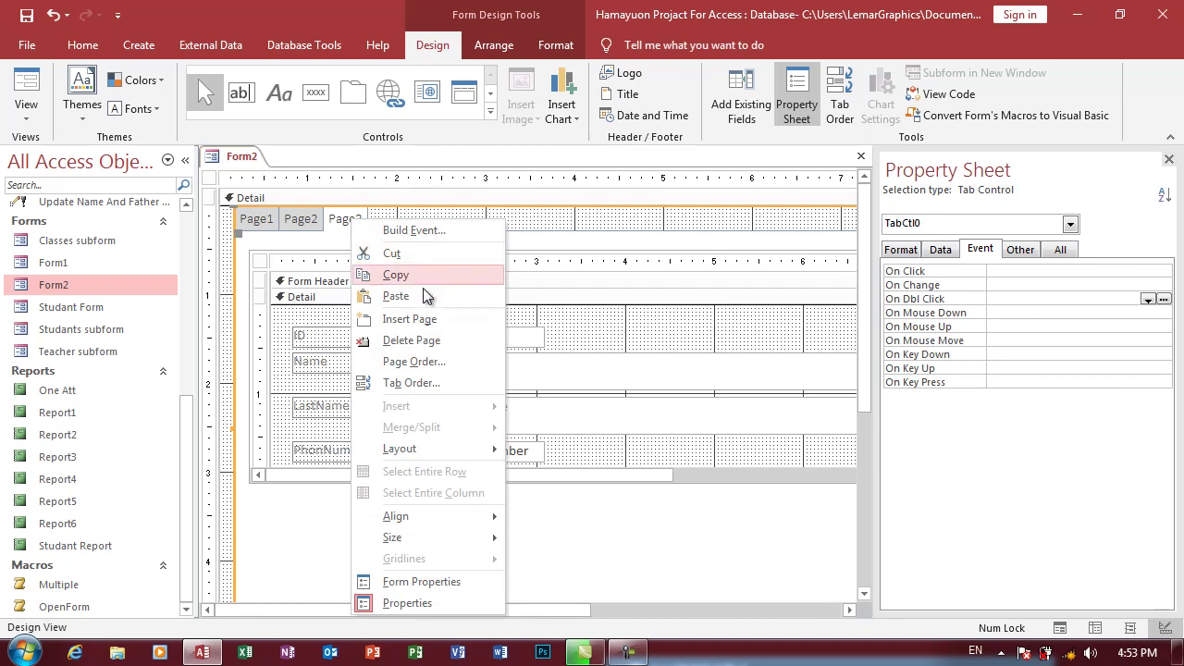
pyautogui.click(429, 320)
pyautogui.click(315, 93)
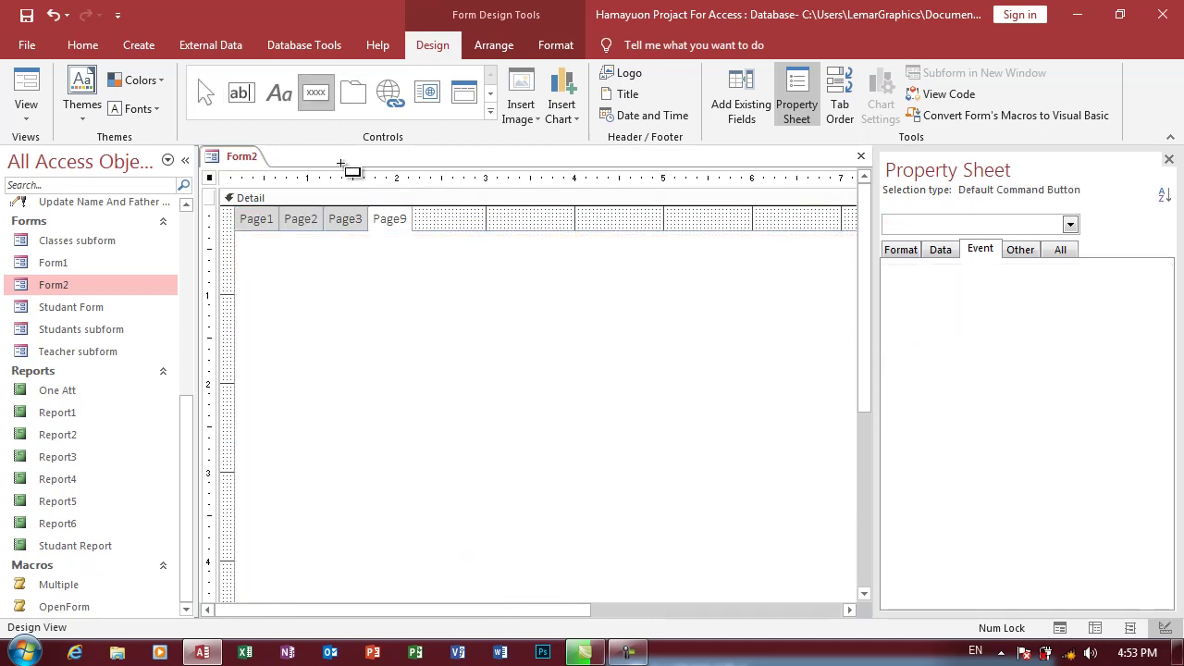
pyautogui.click(414, 368)
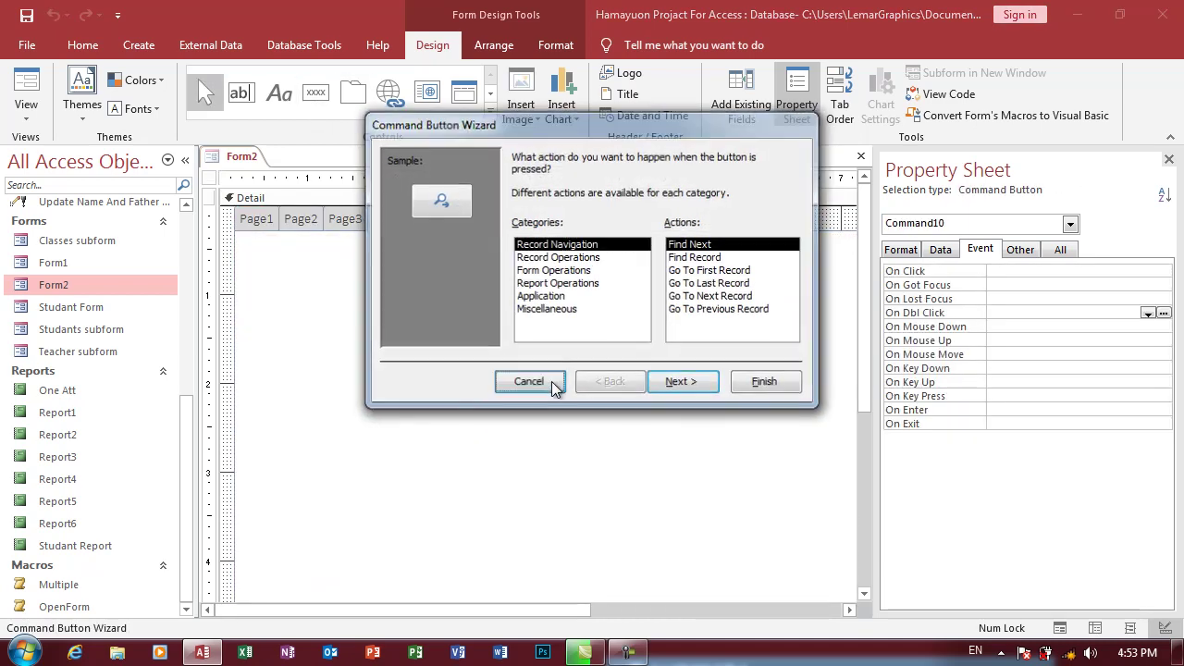
pyautogui.click(546, 379)
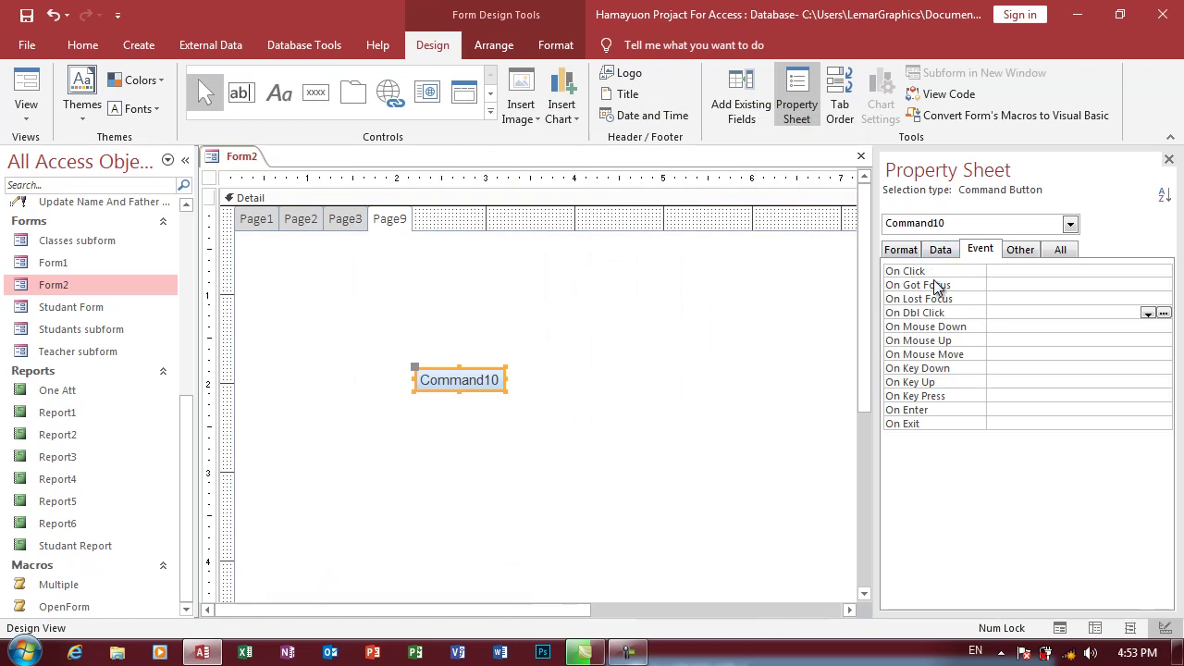
pyautogui.click(1005, 271)
pyautogui.click(1162, 272)
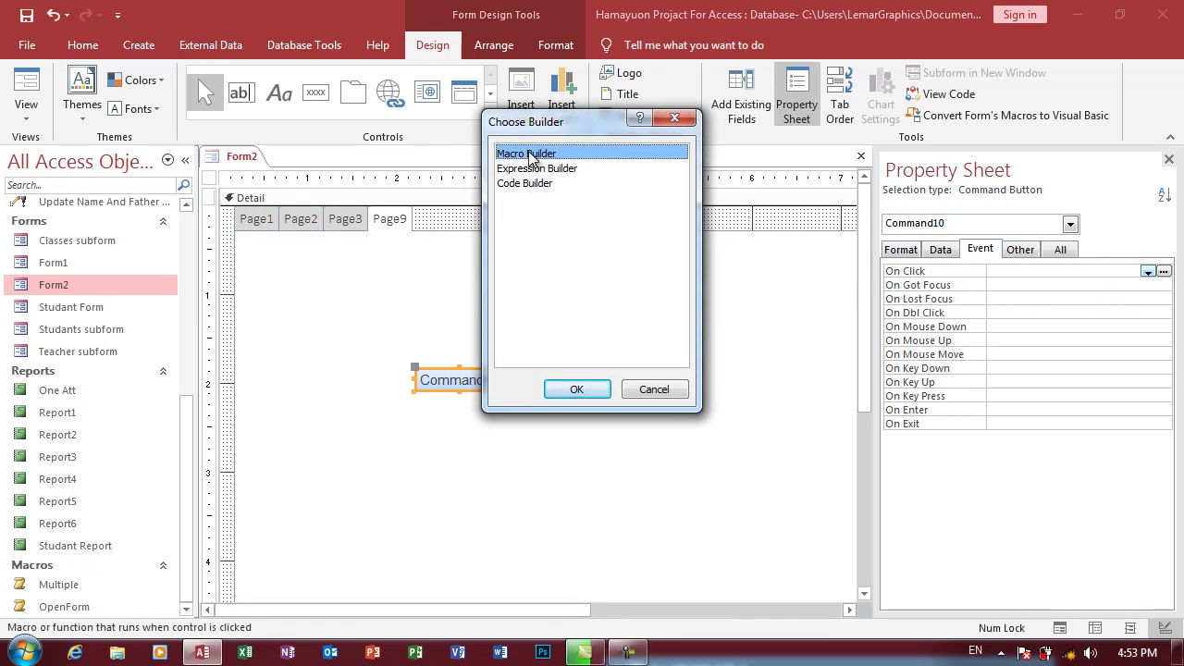
# Step: Choose Macro Builder rather than Code Builder for Command10's On Click event
pyautogui.click(544, 184)
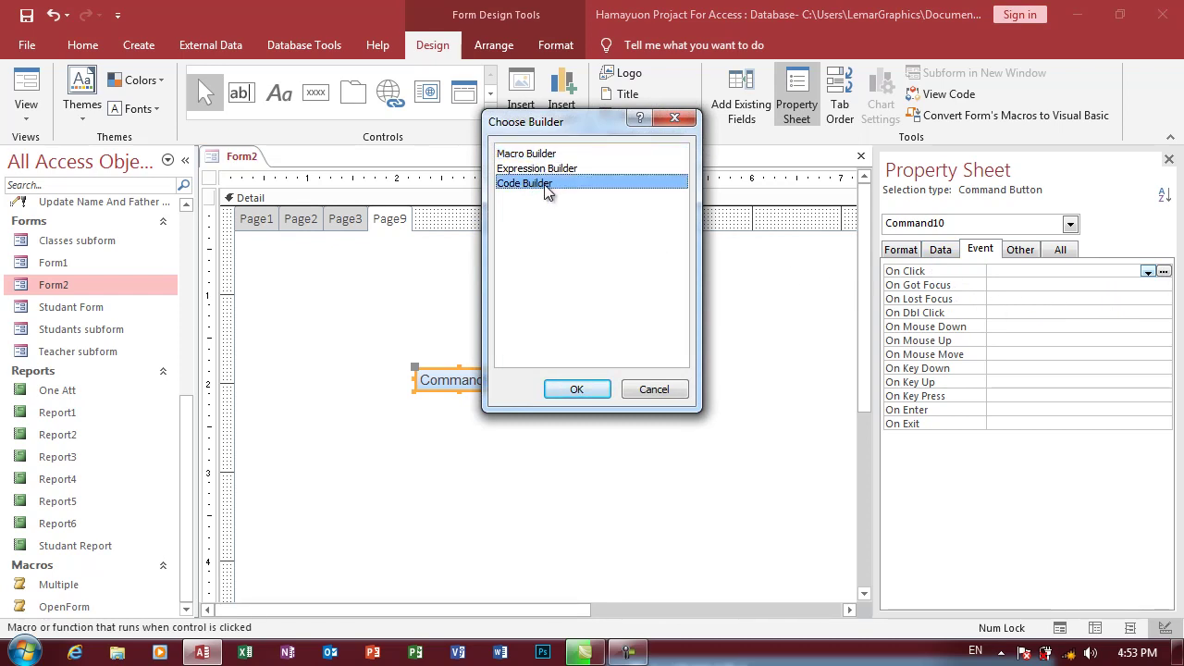
pyautogui.click(527, 154)
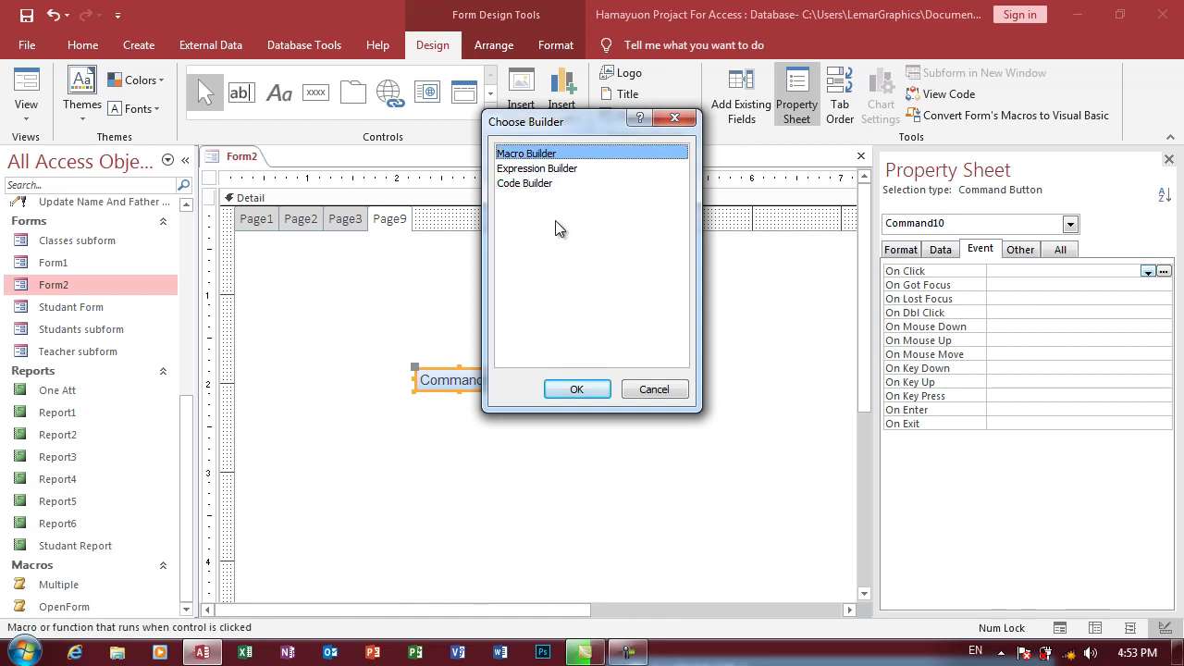
pyautogui.click(524, 184)
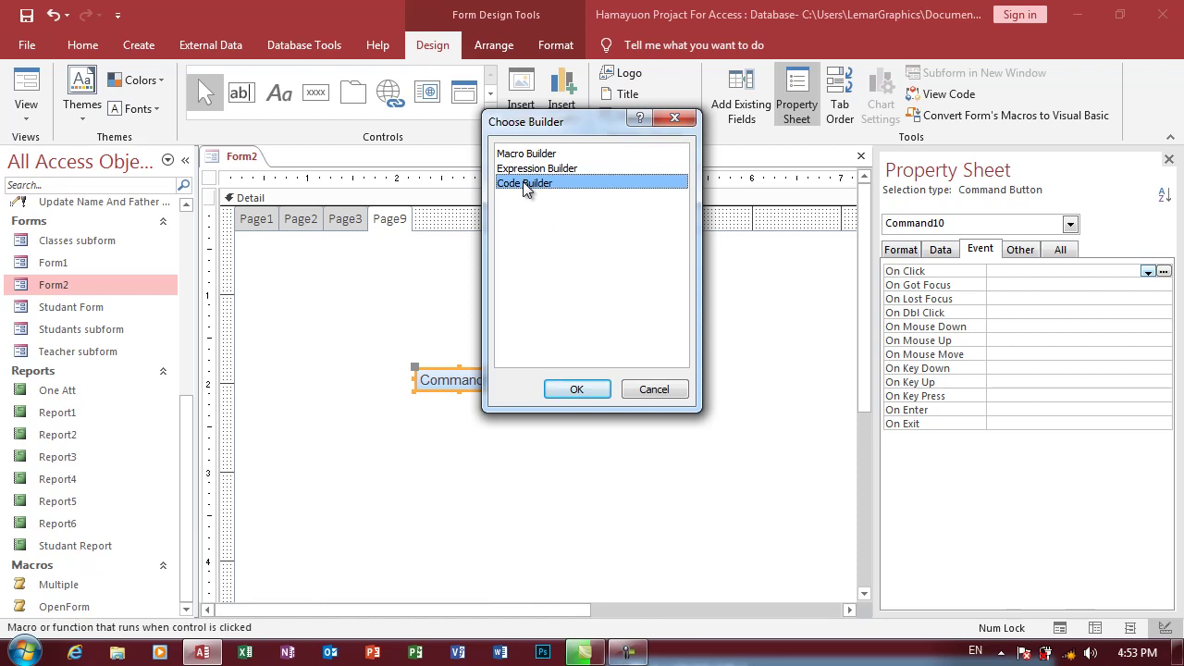
pyautogui.click(540, 157)
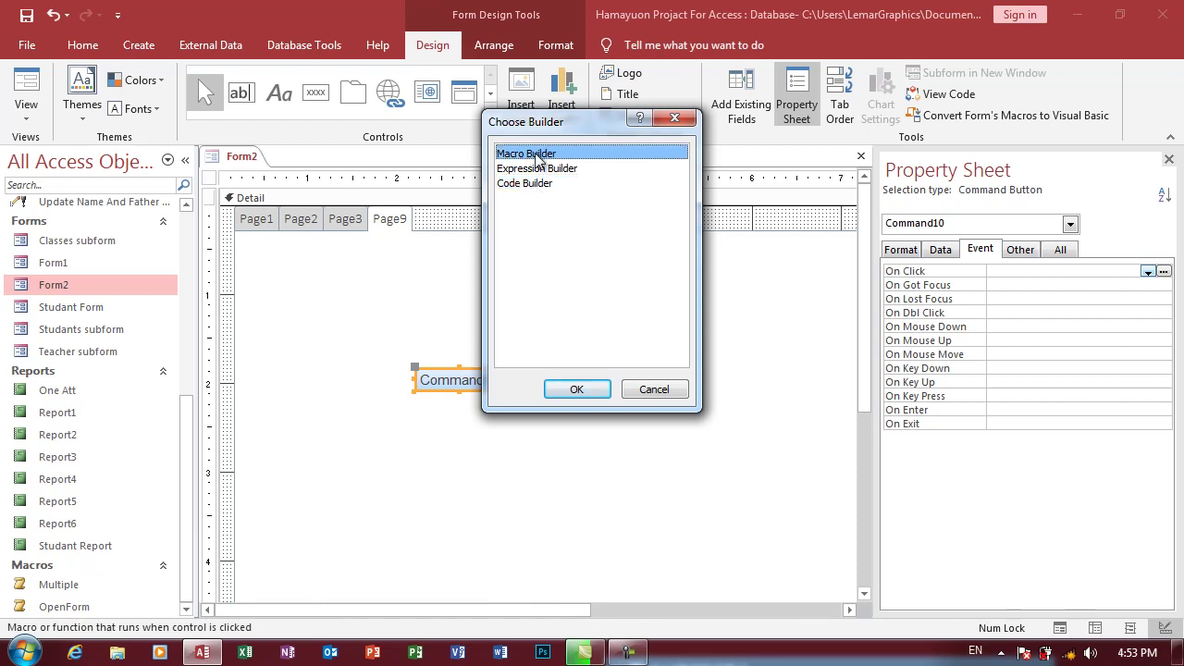
pyautogui.click(576, 389)
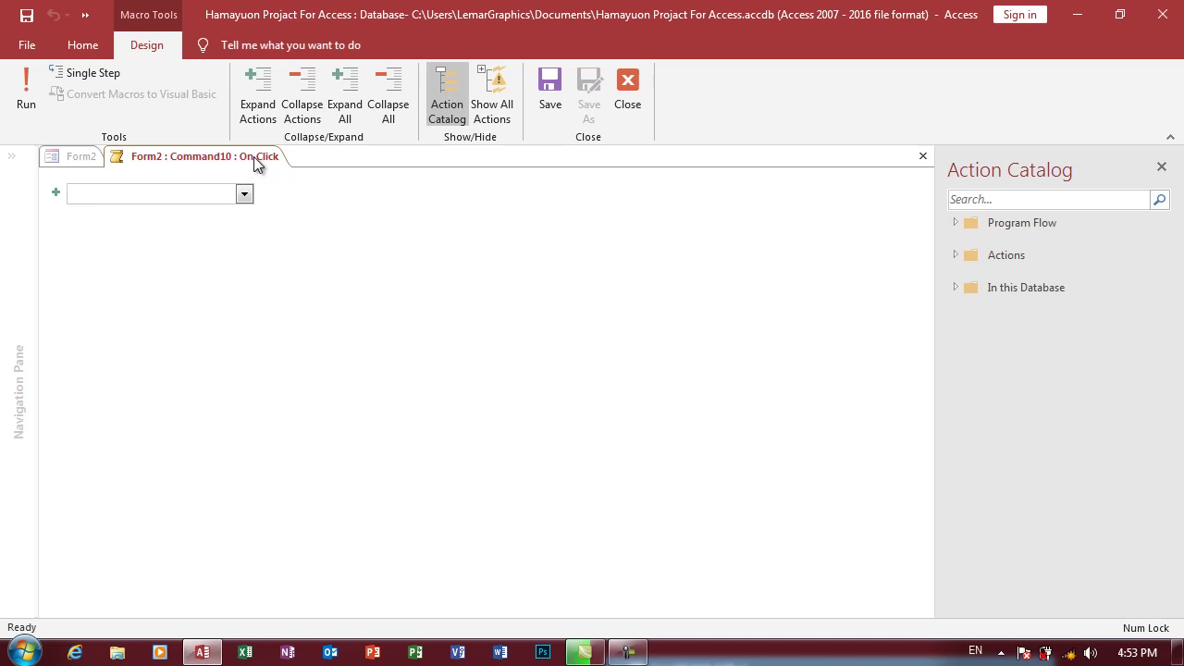
# Step: Add a LockNavigationPane action with Lock set to Yes
pyautogui.click(245, 195)
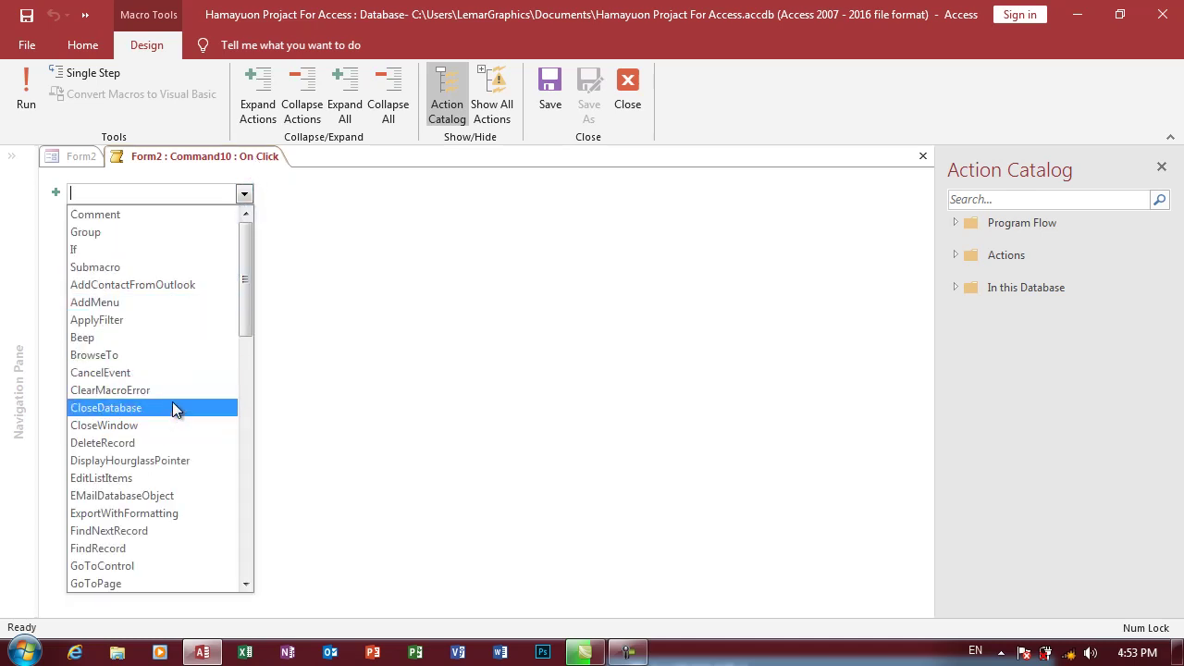
pyautogui.scroll(-2, 175, 398)
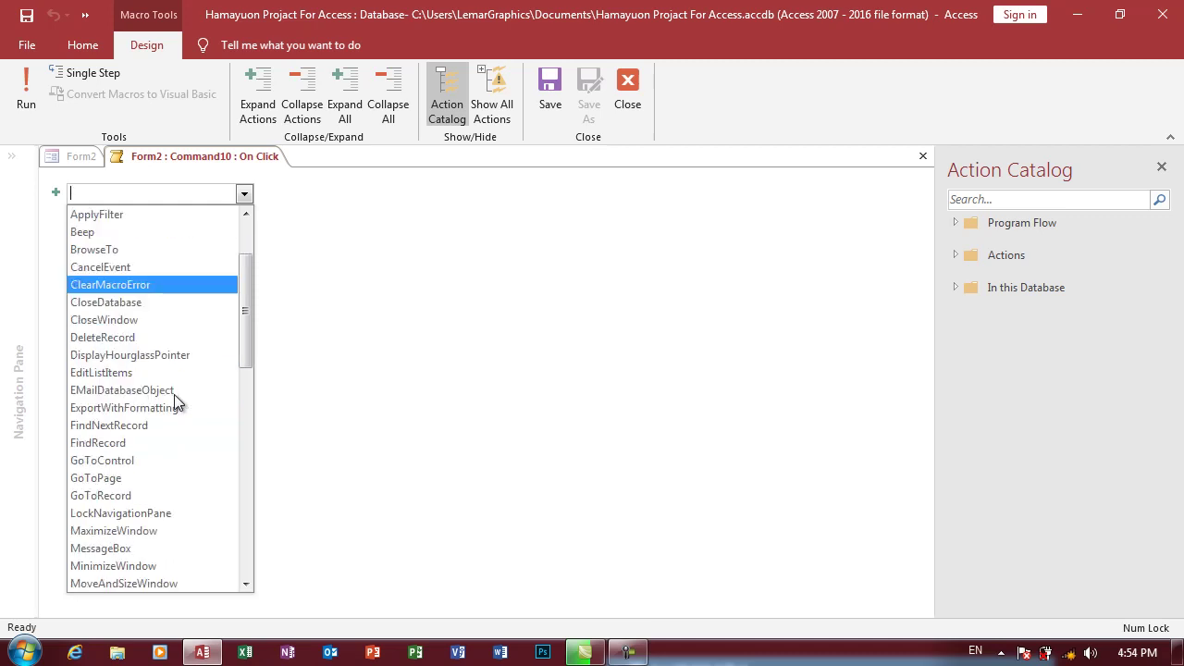
pyautogui.scroll(-1, 179, 436)
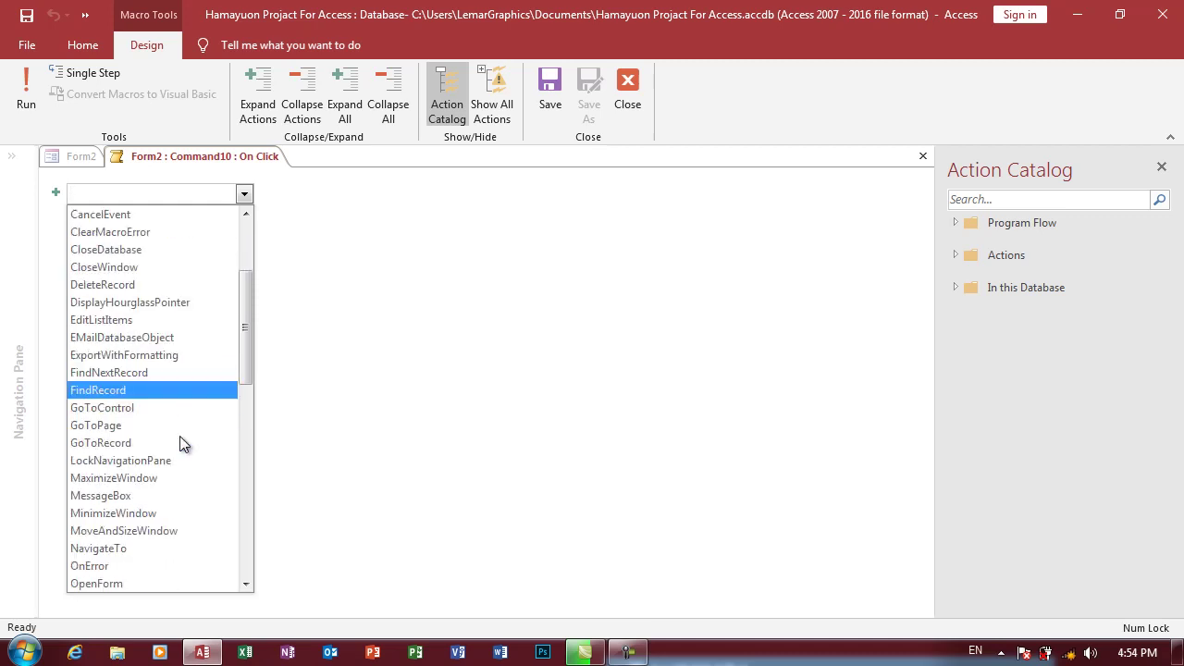
pyautogui.click(167, 460)
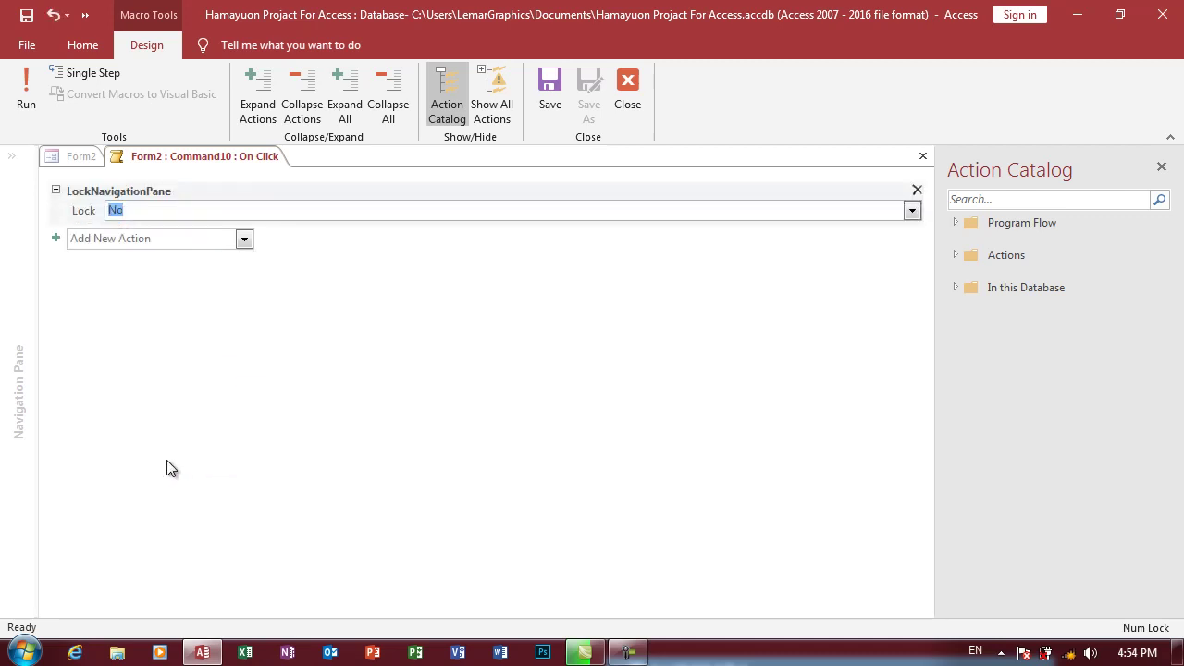
pyautogui.click(912, 210)
pyautogui.click(555, 230)
# Step: Try out a GoToControl action, then delete it from the macro
pyautogui.click(243, 238)
pyautogui.scroll(-3, 248, 278)
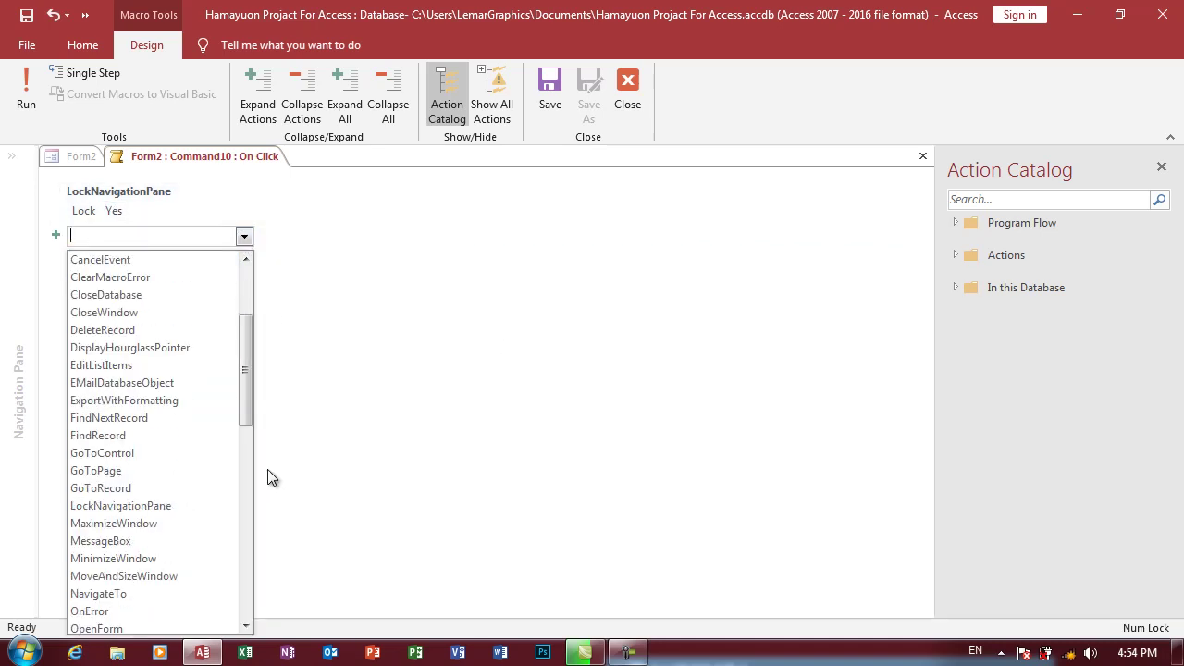
pyautogui.click(190, 455)
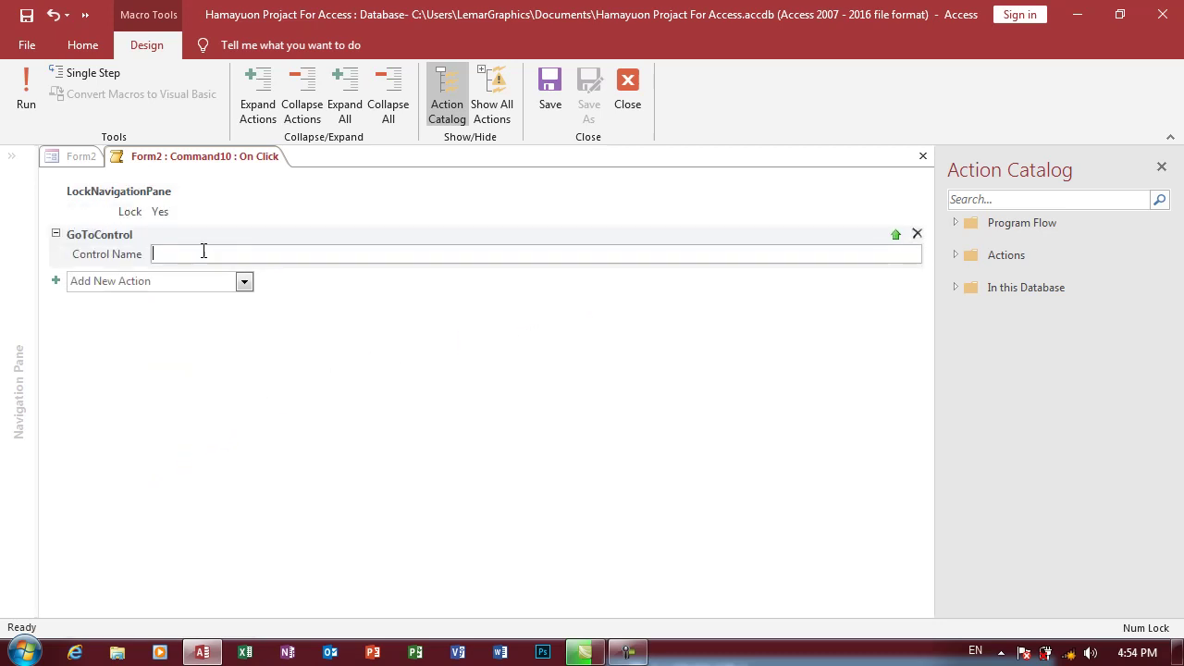
pyautogui.moveTo(203, 250)
pyautogui.write('find')
pyautogui.click(161, 279)
pyautogui.moveTo(190, 253); pyautogui.dragTo(80, 258)
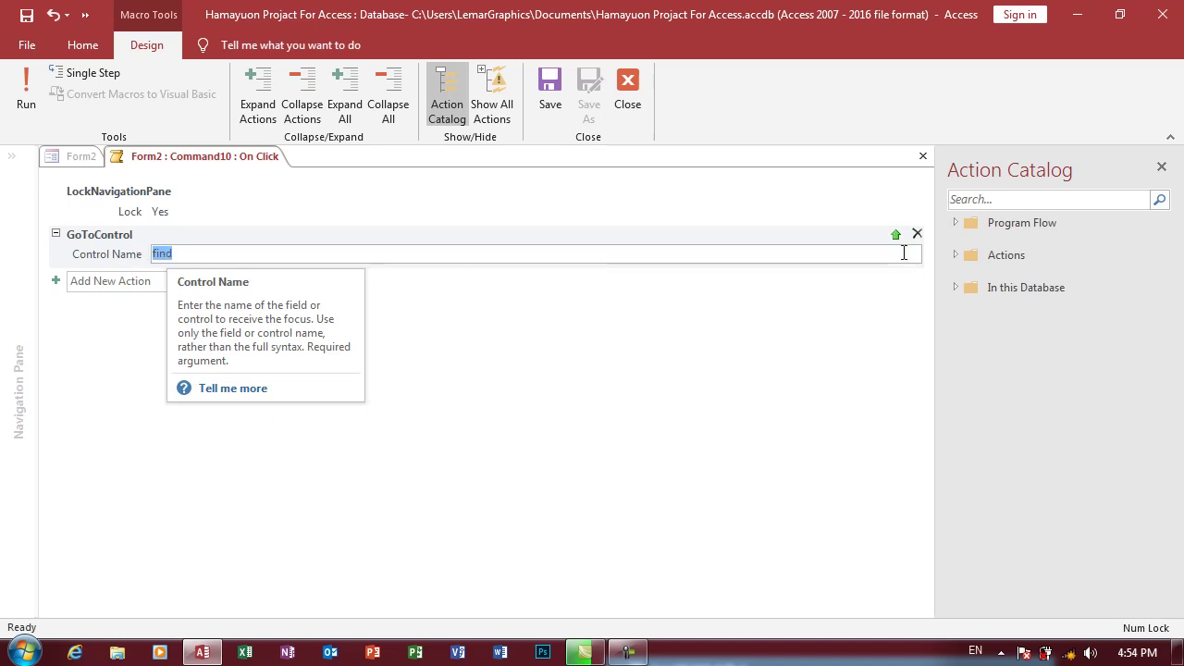
pyautogui.click(917, 234)
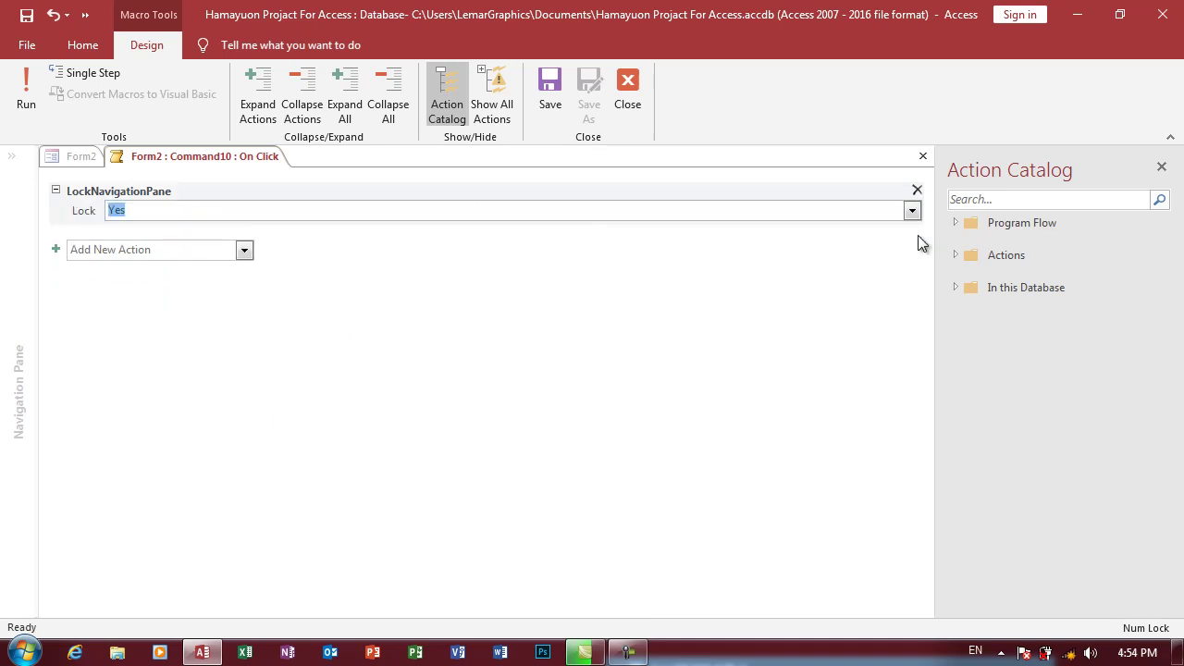
# Step: Add a MessageBox action with the message 'Welcome'
pyautogui.click(243, 240)
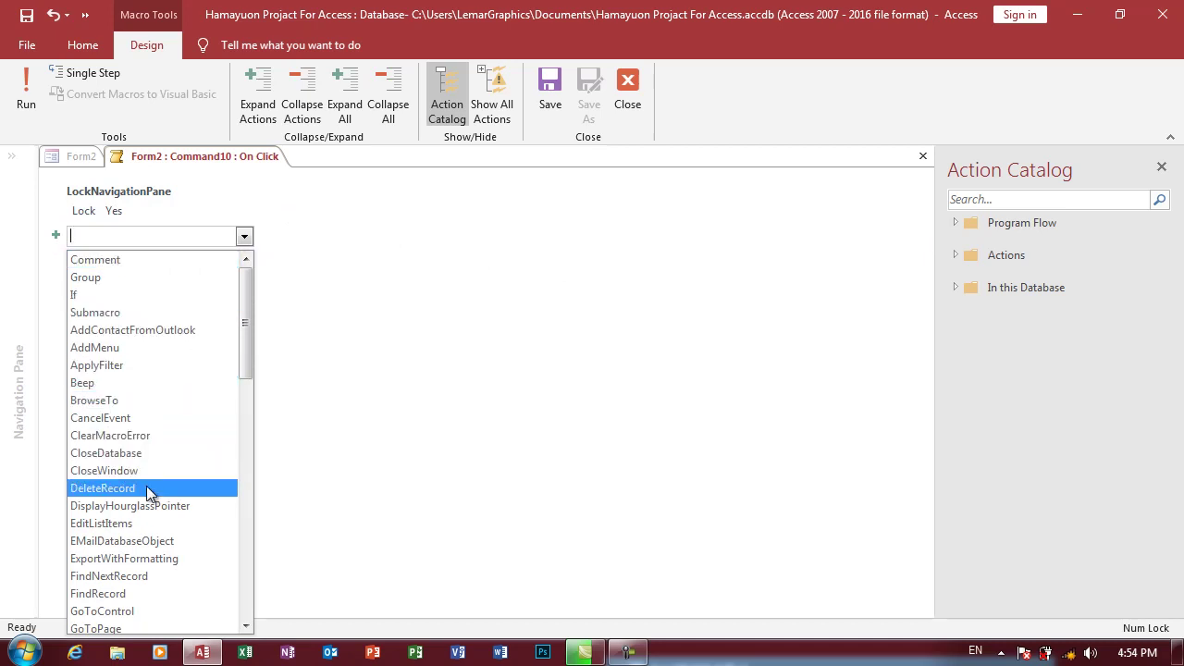
pyautogui.scroll(-1, 149, 493)
pyautogui.scroll(-1, 149, 493)
pyautogui.scroll(-2, 149, 493)
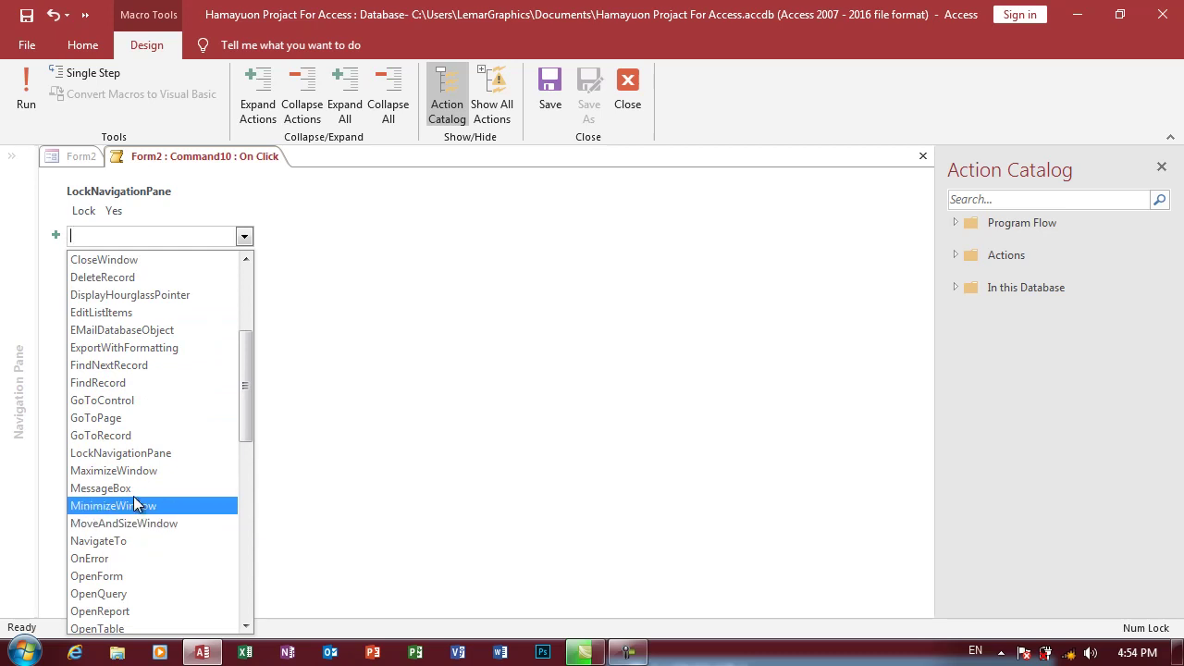
pyautogui.click(131, 488)
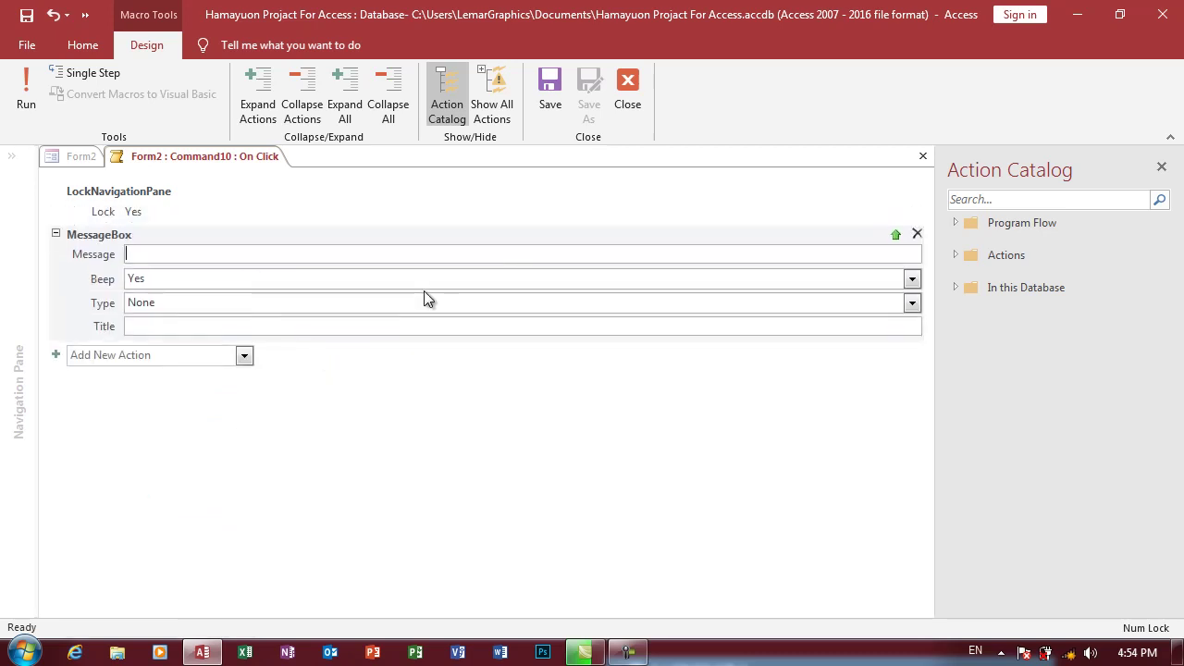
pyautogui.write('Welcome')
# Step: Close the macro editor and save the embedded macro changes
pyautogui.click(244, 357)
pyautogui.click(405, 395)
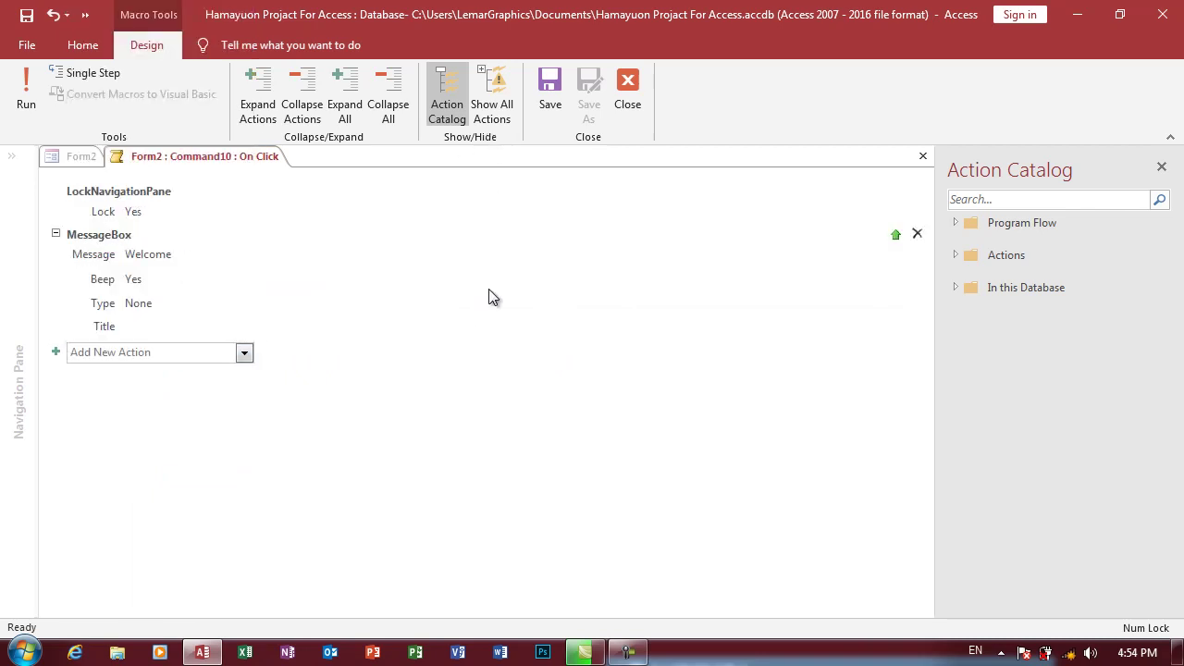
pyautogui.click(922, 155)
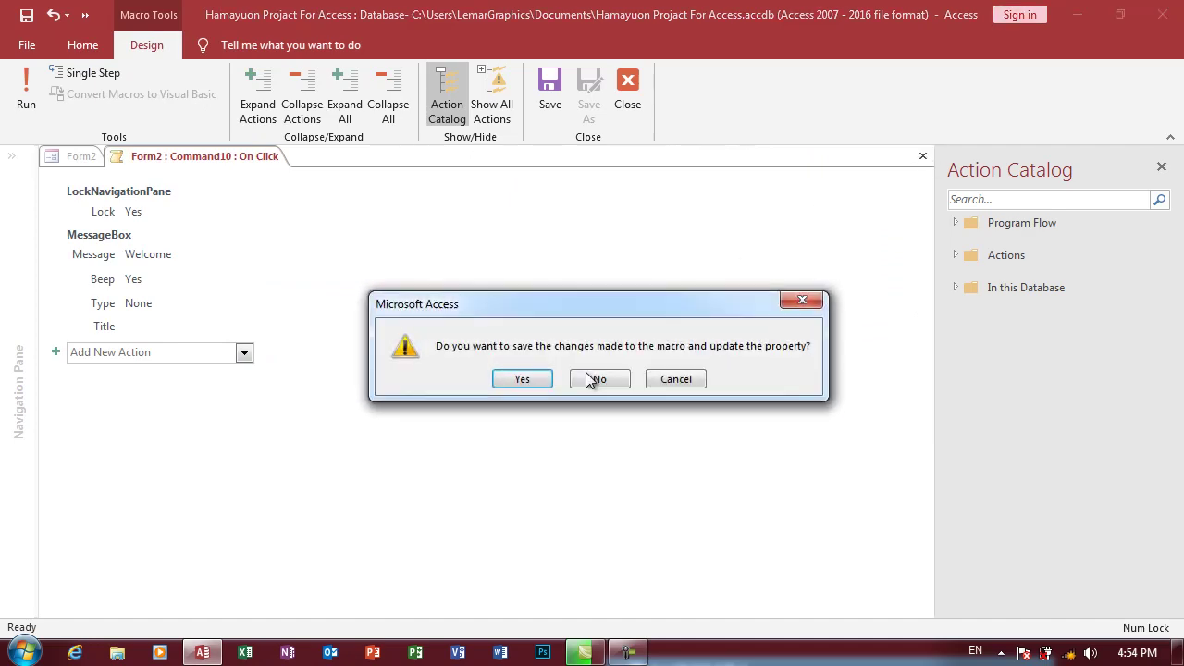
pyautogui.click(521, 381)
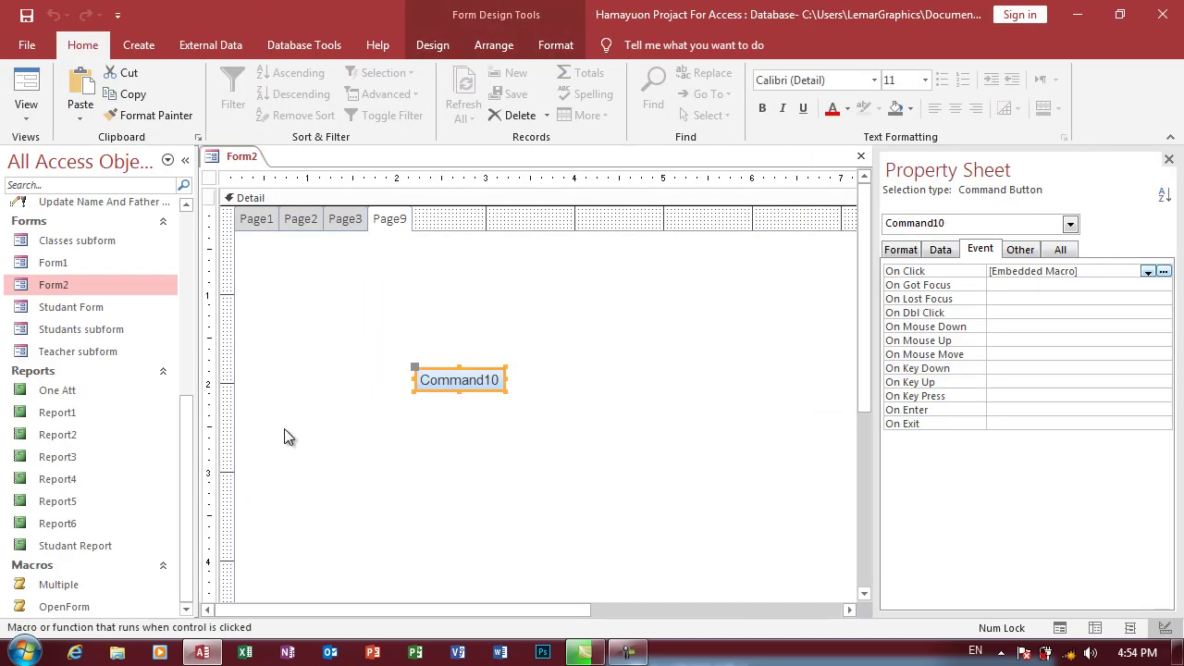
pyautogui.scroll(1, 185, 410)
pyautogui.scroll(-1, 145, 549)
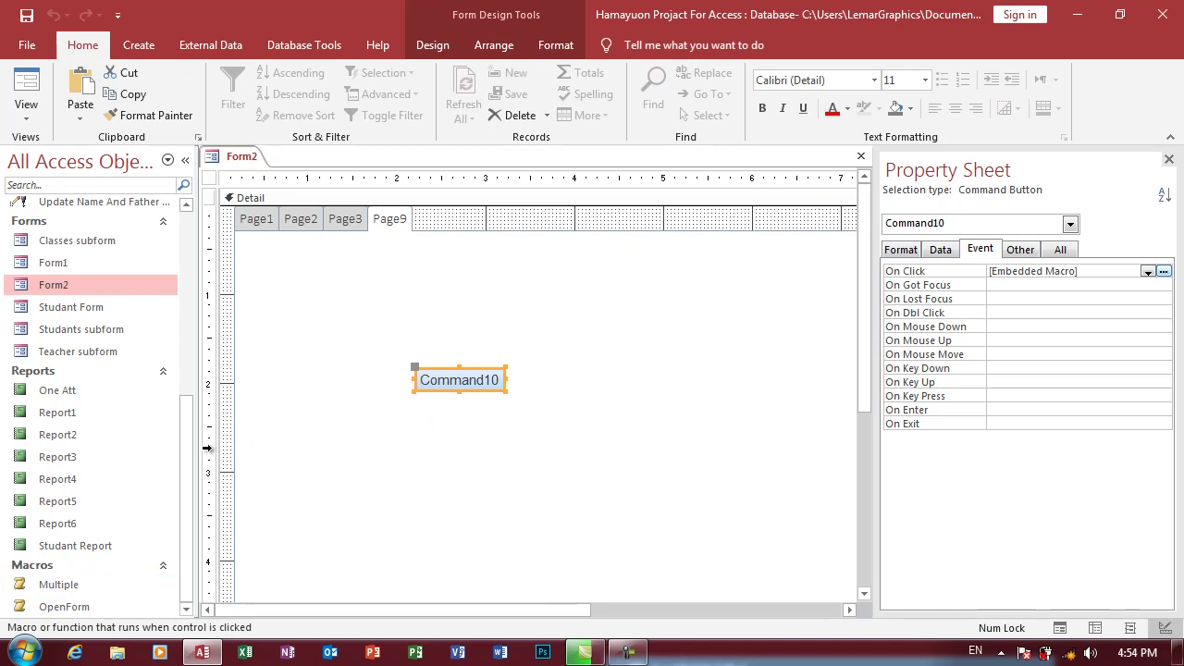
pyautogui.click(42, 100)
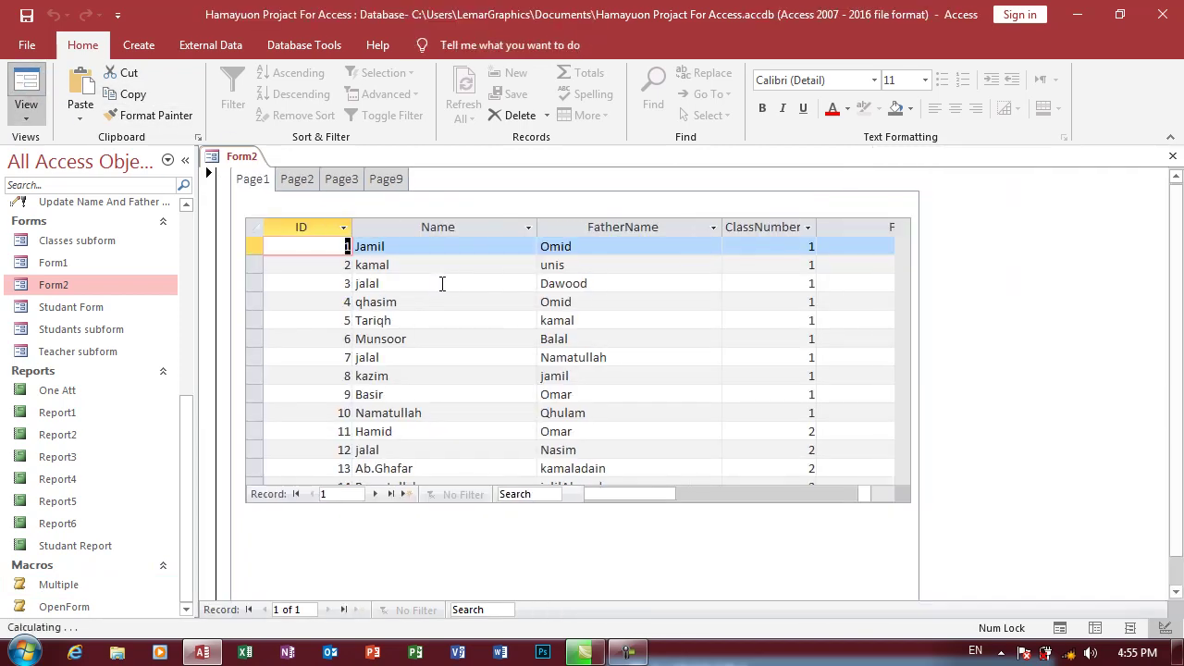
pyautogui.click(463, 342)
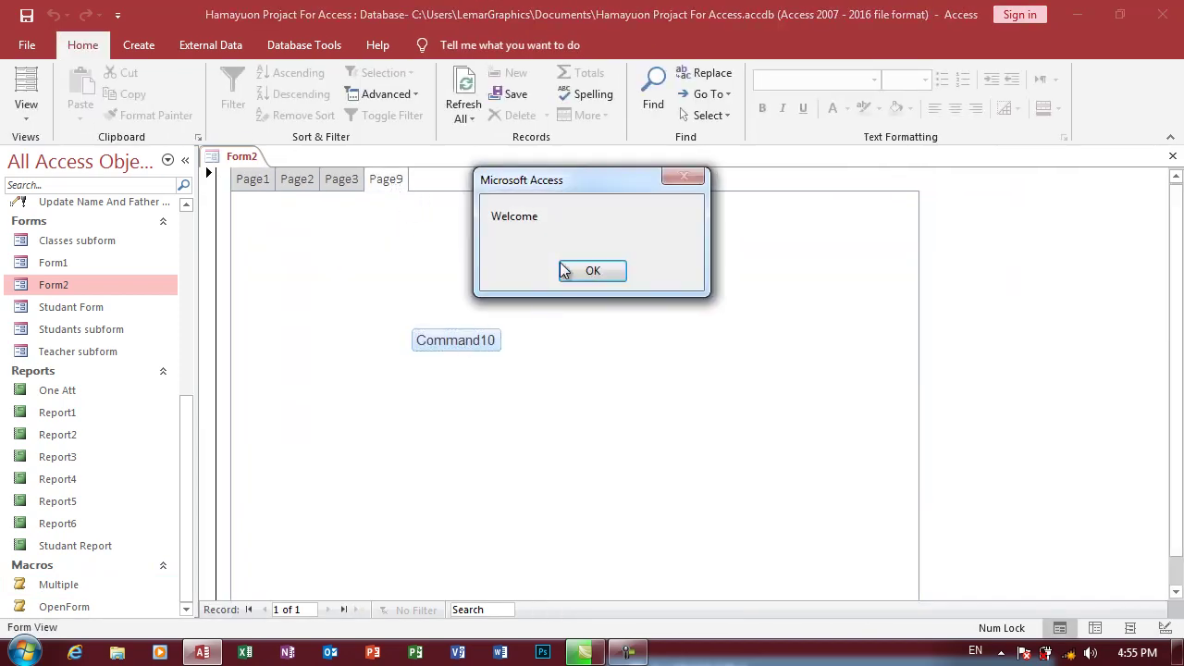
pyautogui.click(592, 269)
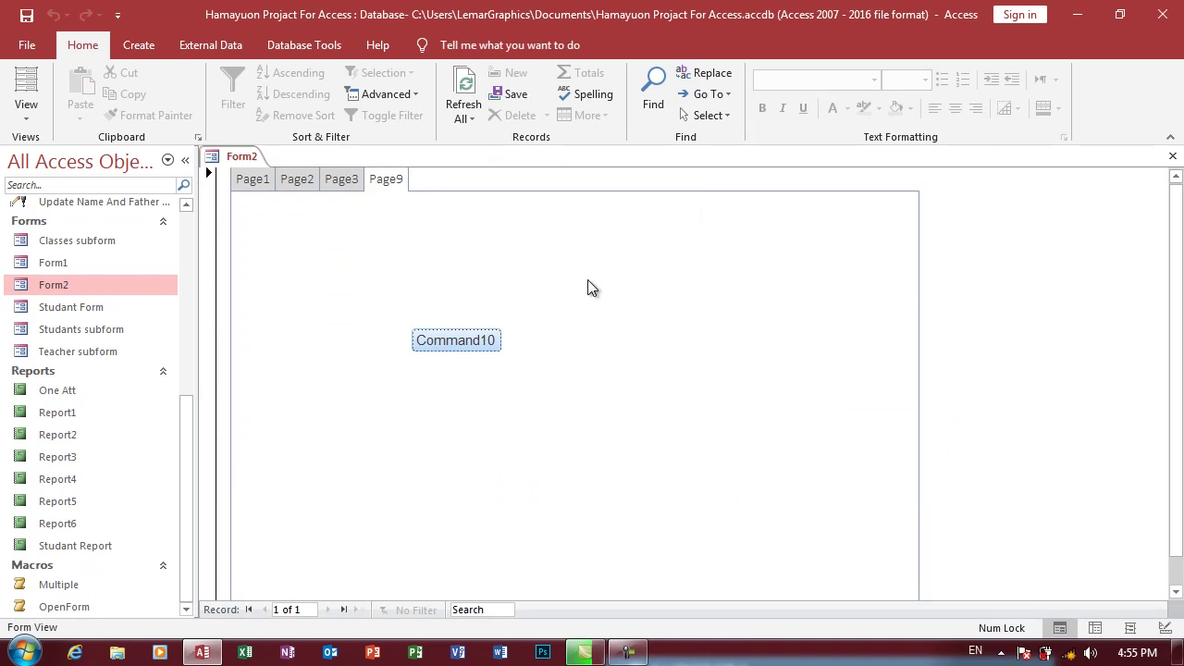
pyautogui.rightClick(594, 242)
pyautogui.click(635, 297)
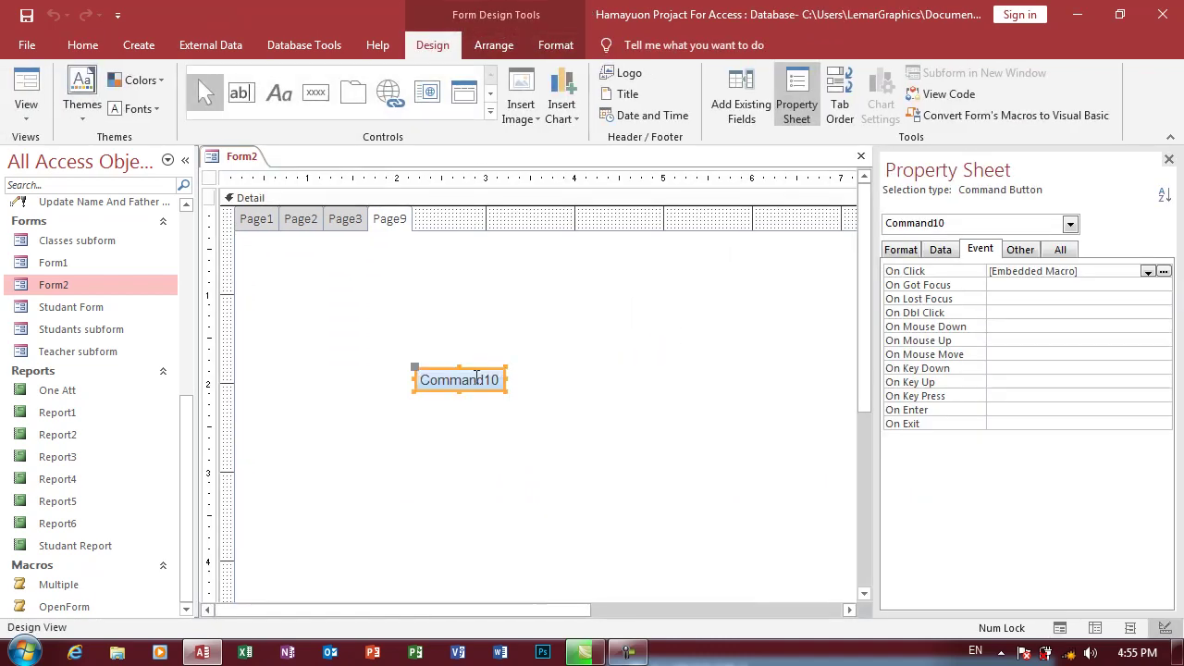
pyautogui.click(476, 378)
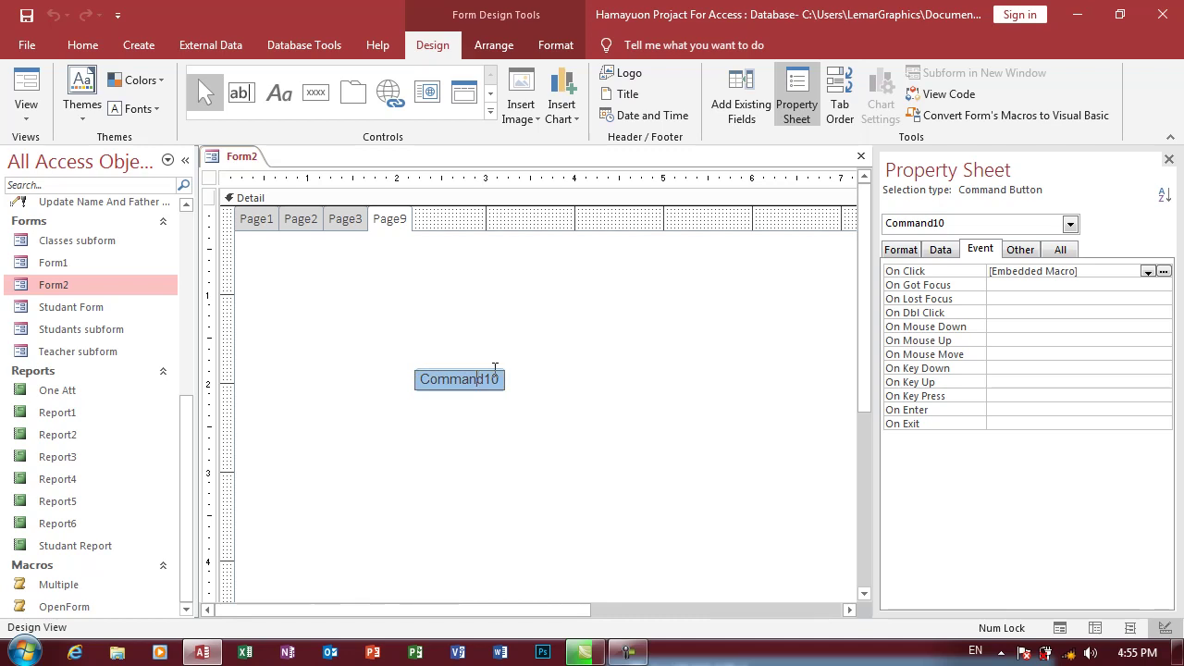
pyautogui.click(1164, 272)
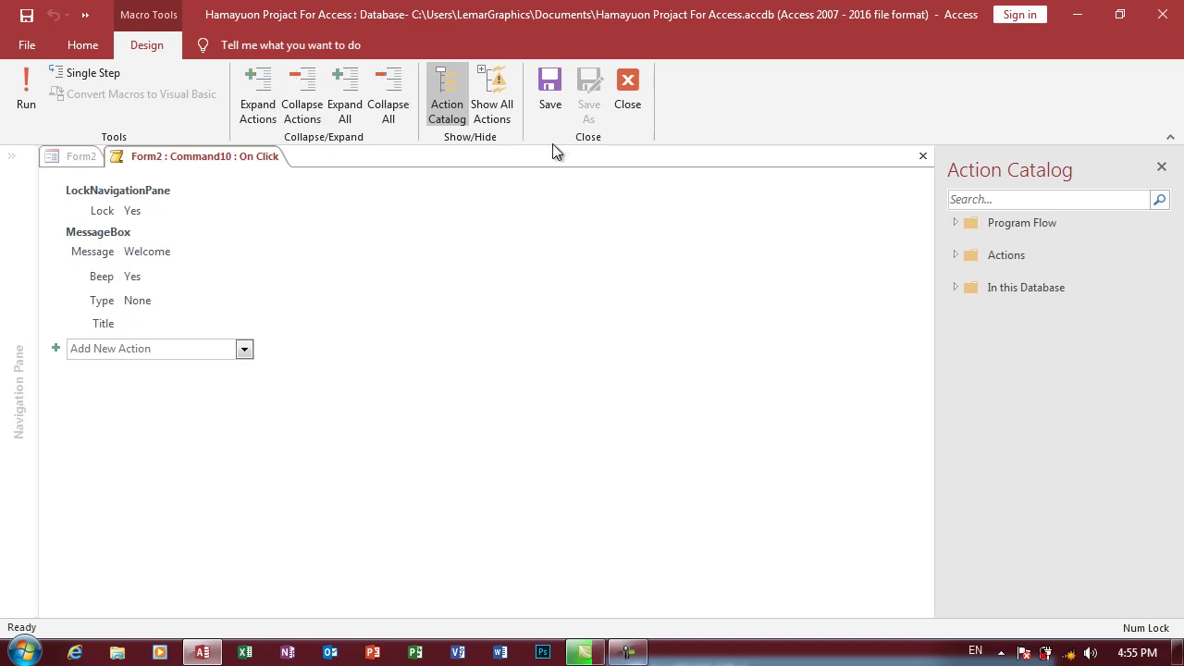
pyautogui.click(922, 159)
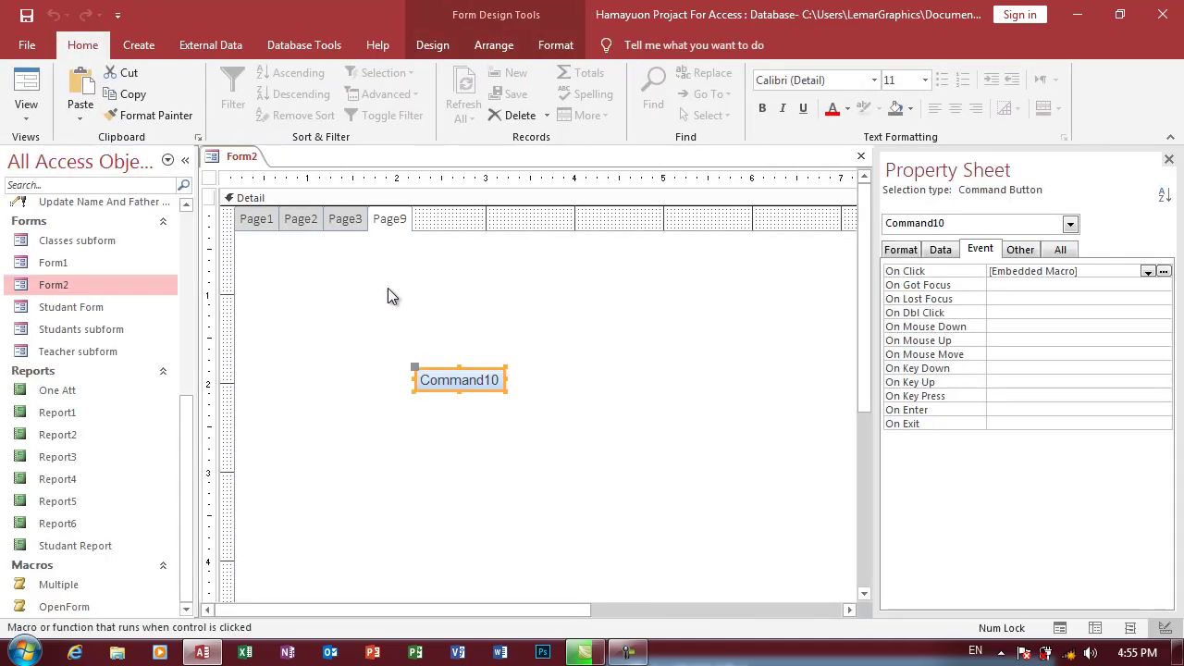
pyautogui.press('F5')
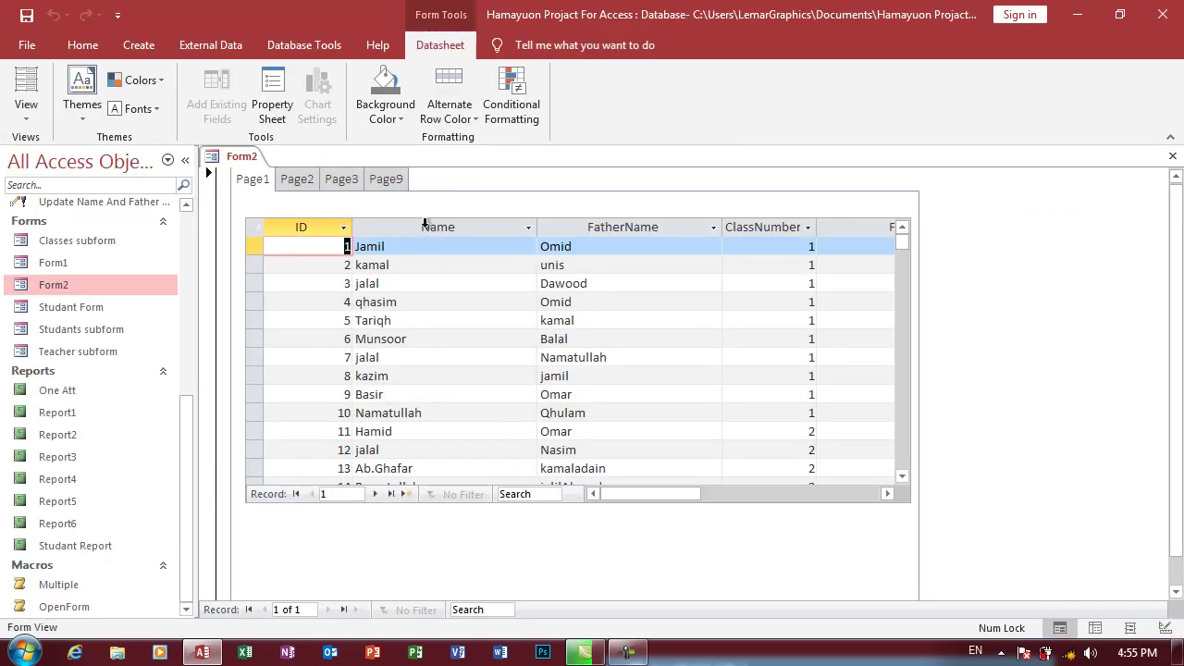
pyautogui.click(463, 339)
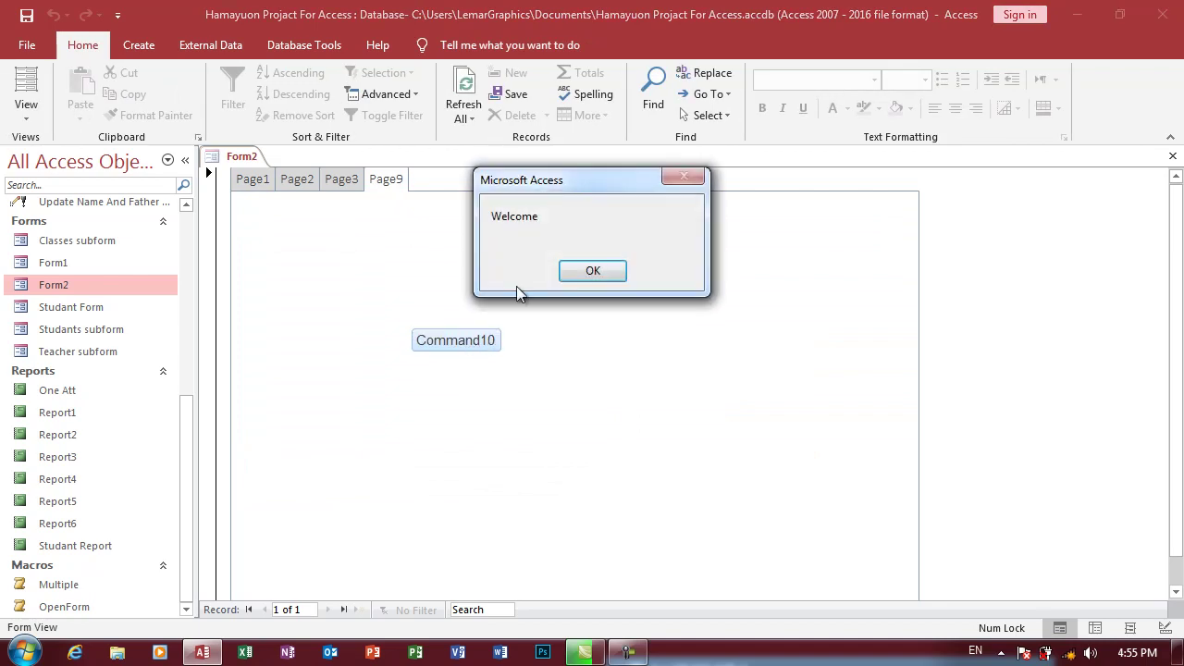
pyautogui.click(593, 271)
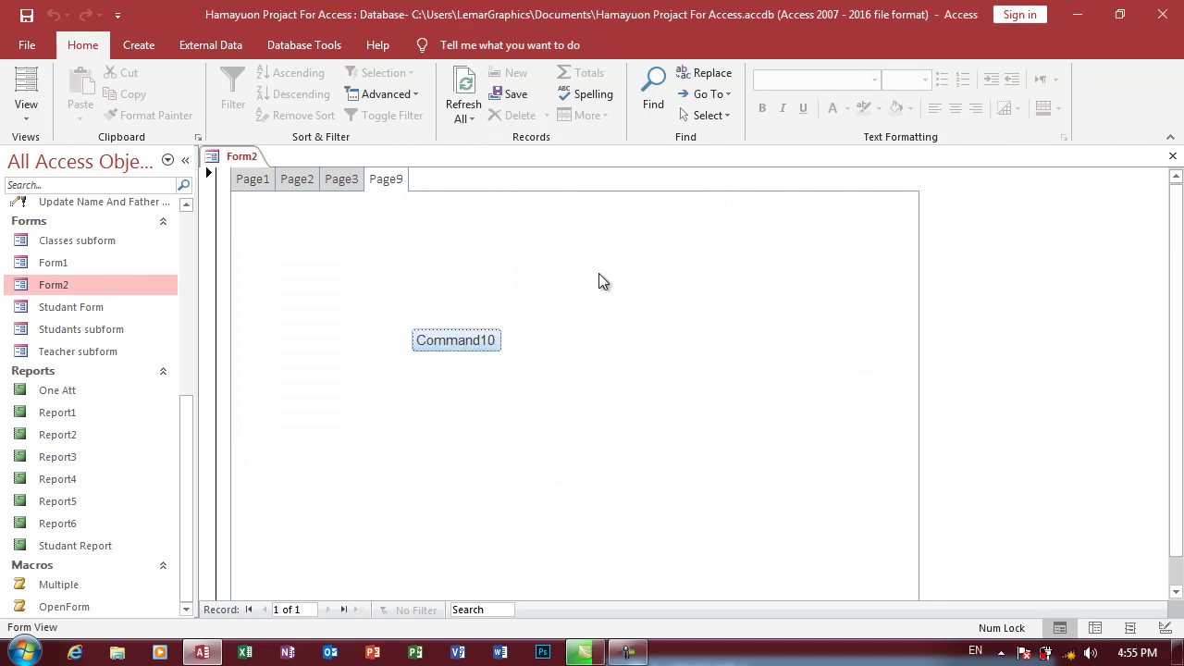
pyautogui.rightClick(1054, 205)
pyautogui.click(1036, 258)
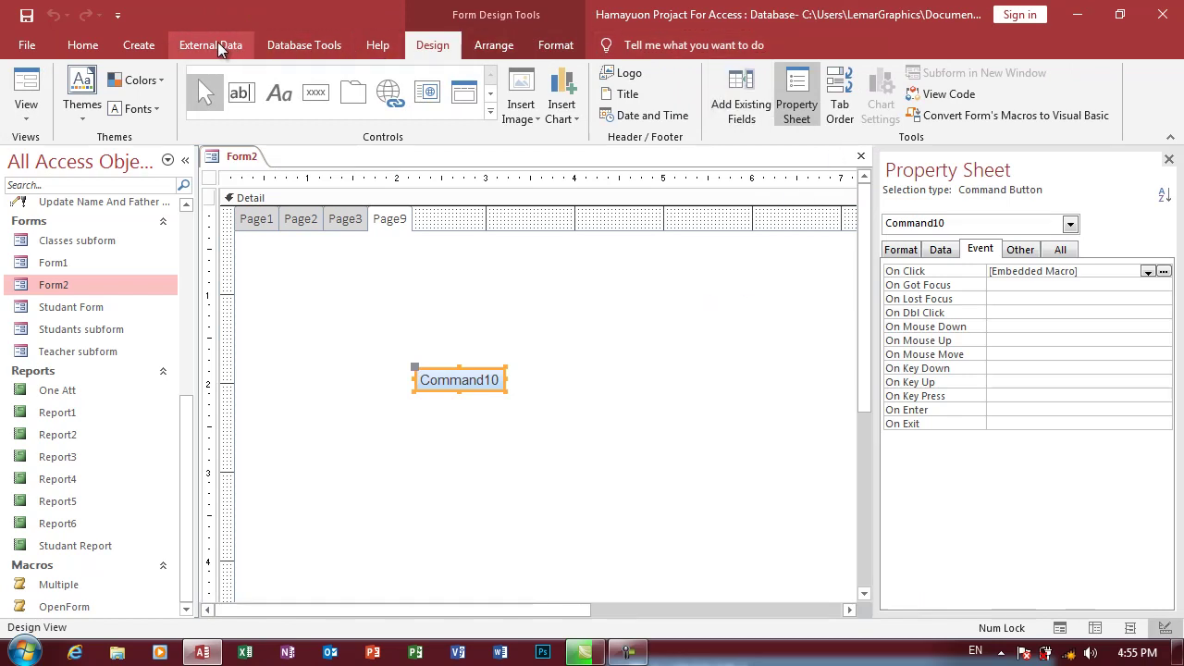
pyautogui.click(136, 46)
# Step: Build a new macro with a CloseWindow action for Table PaidDate, Save set to Yes
pyautogui.click(801, 93)
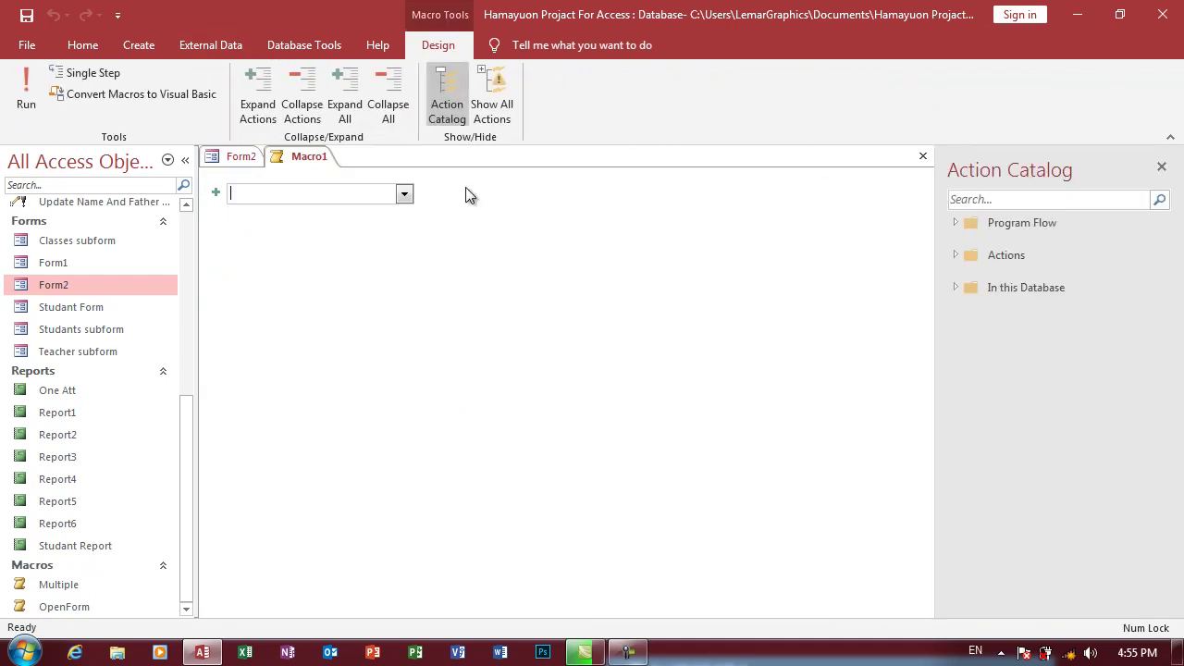
pyautogui.click(408, 196)
pyautogui.click(322, 424)
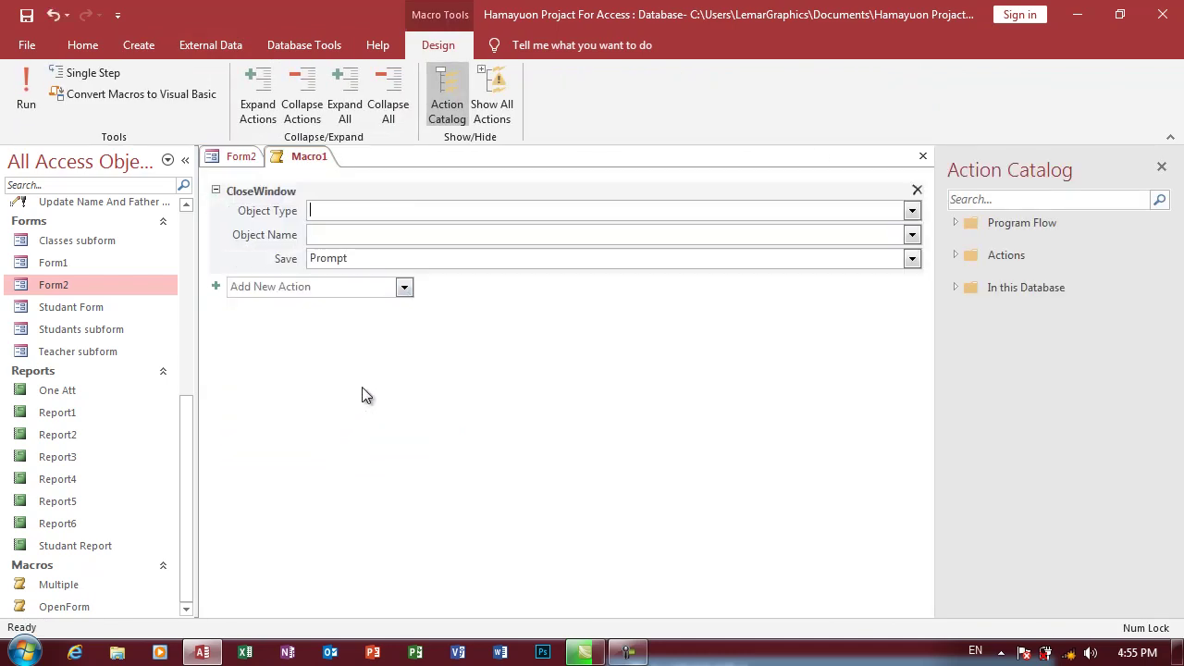
pyautogui.click(912, 211)
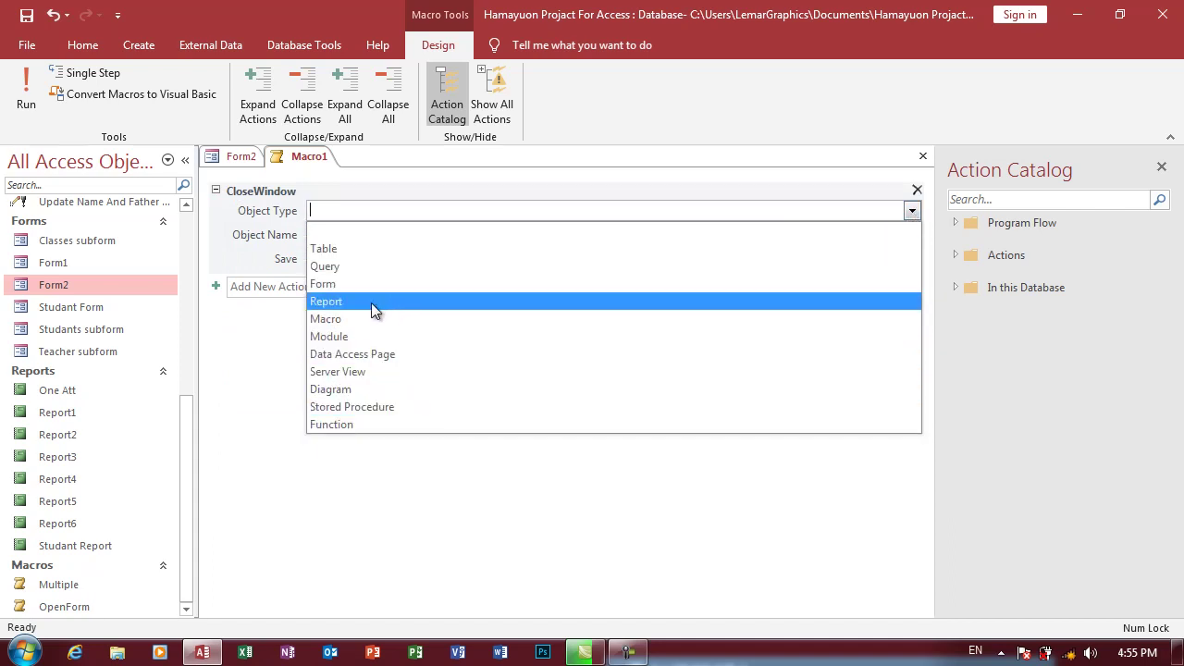
pyautogui.click(350, 249)
pyautogui.click(911, 236)
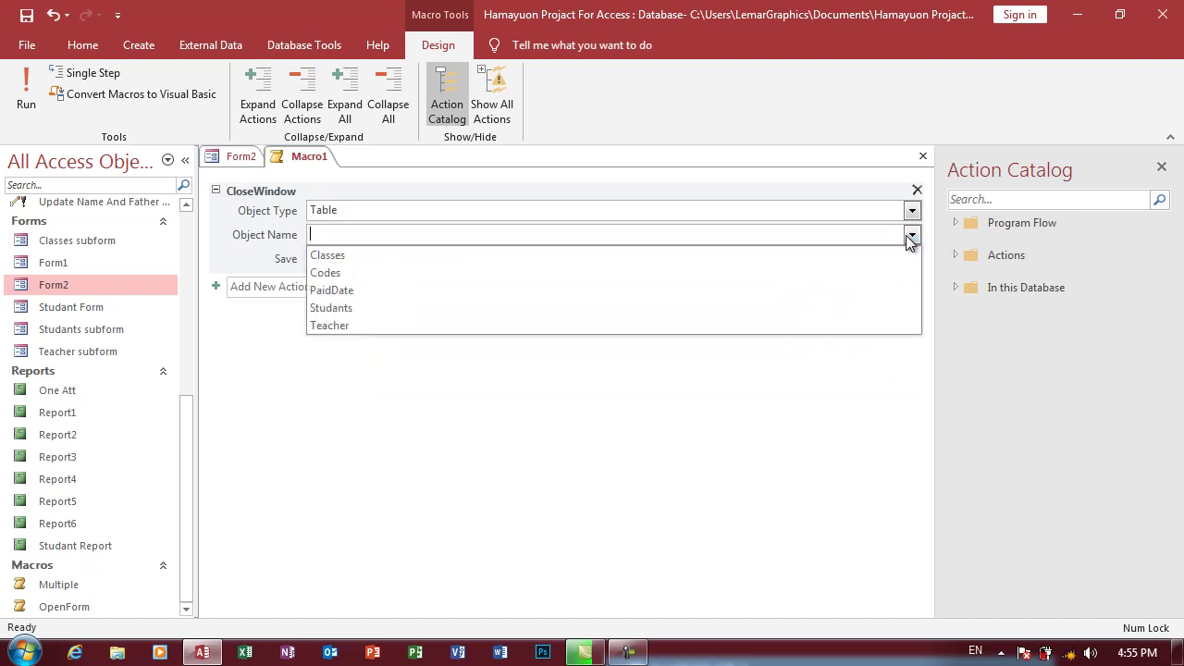
pyautogui.click(409, 291)
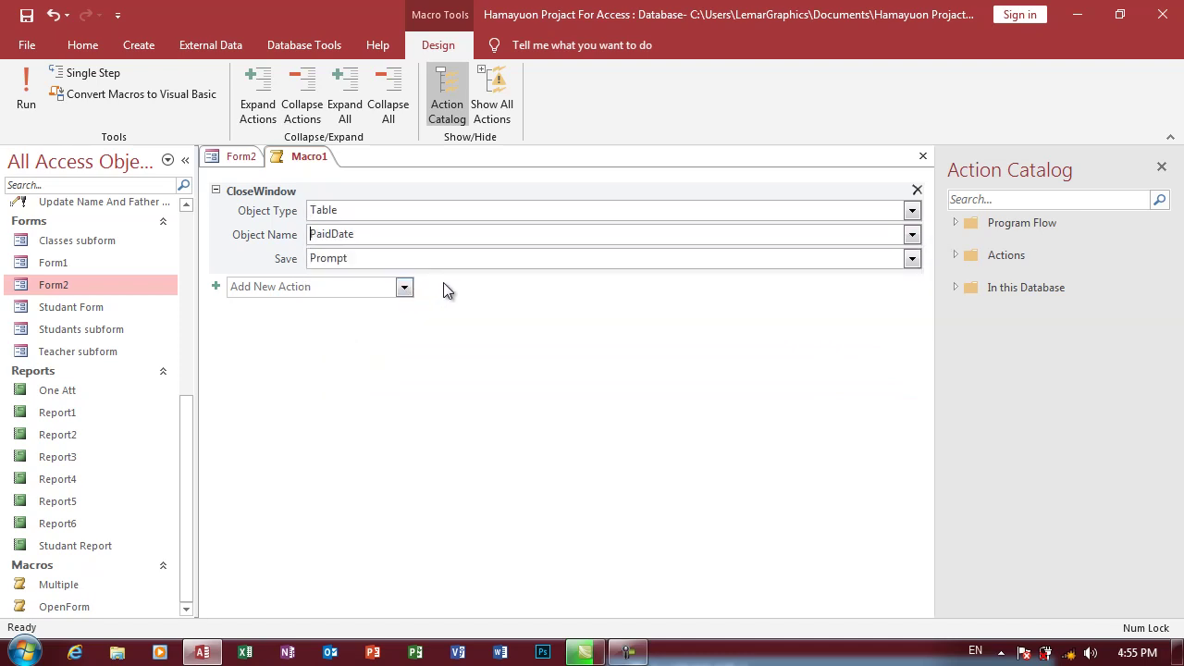
pyautogui.click(515, 259)
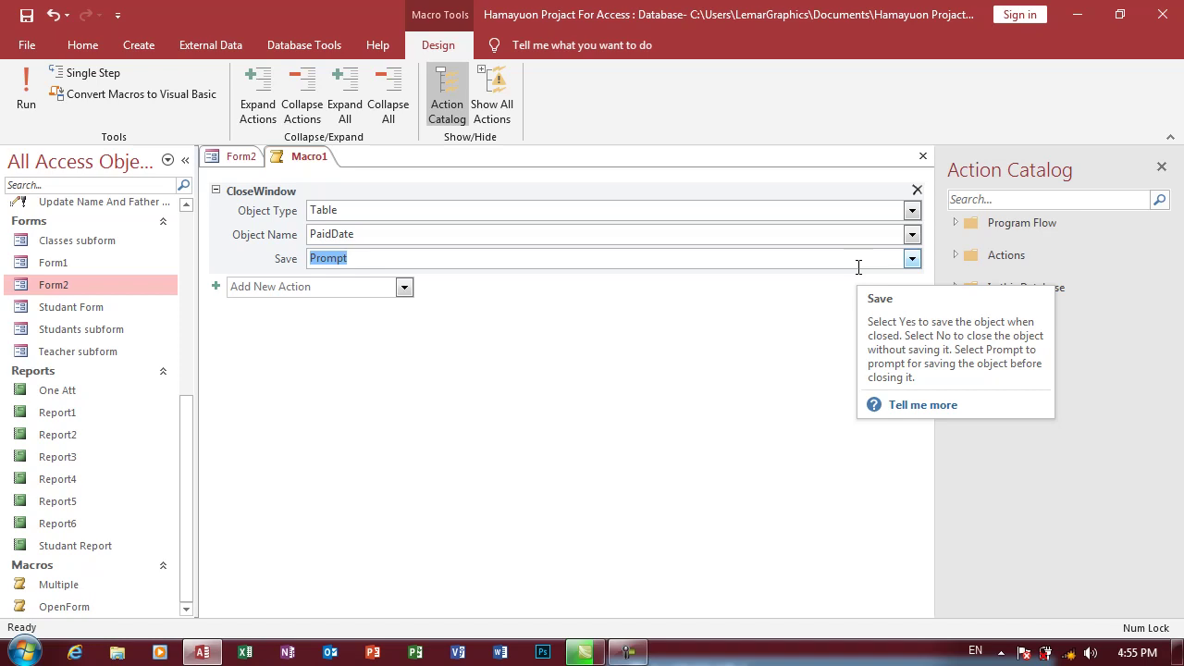
pyautogui.click(911, 259)
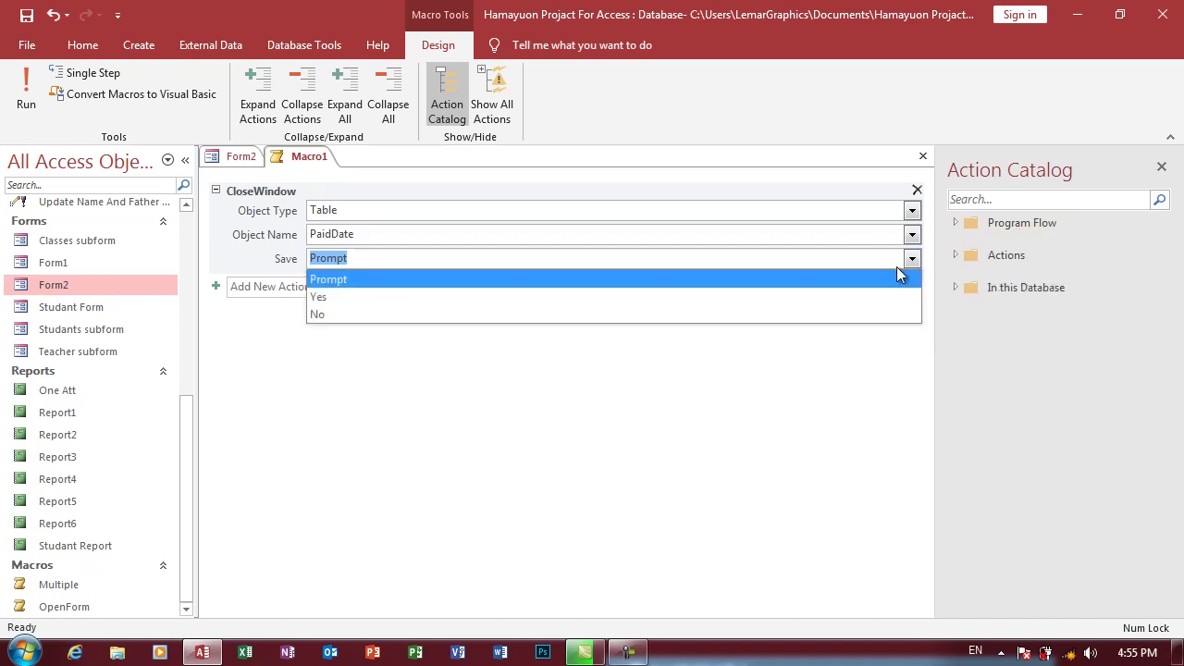
pyautogui.click(376, 297)
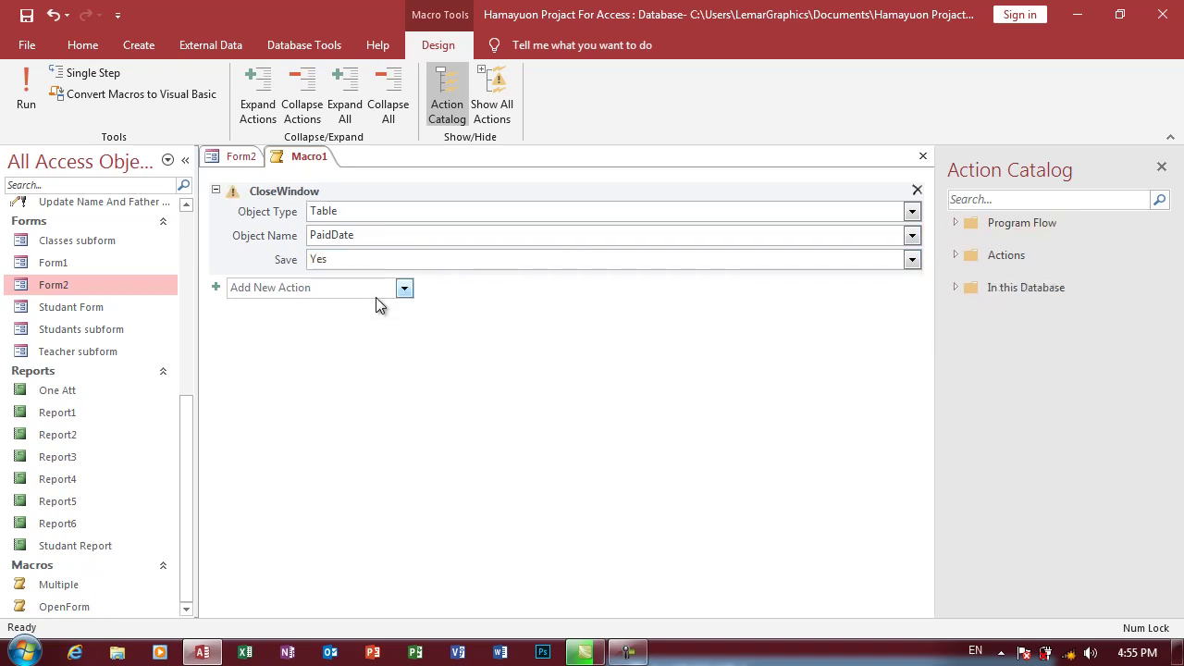
# Step: Save the new macro as Macro1
pyautogui.moveTo(364, 271)
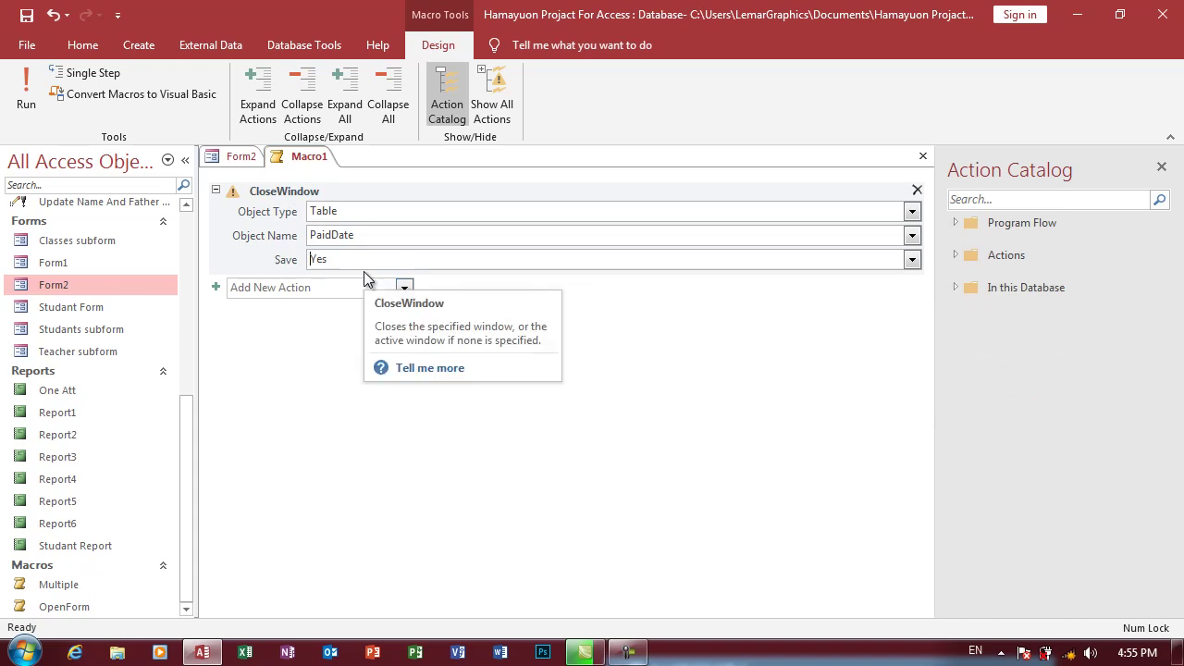
pyautogui.hotkey('ctrl', 's')
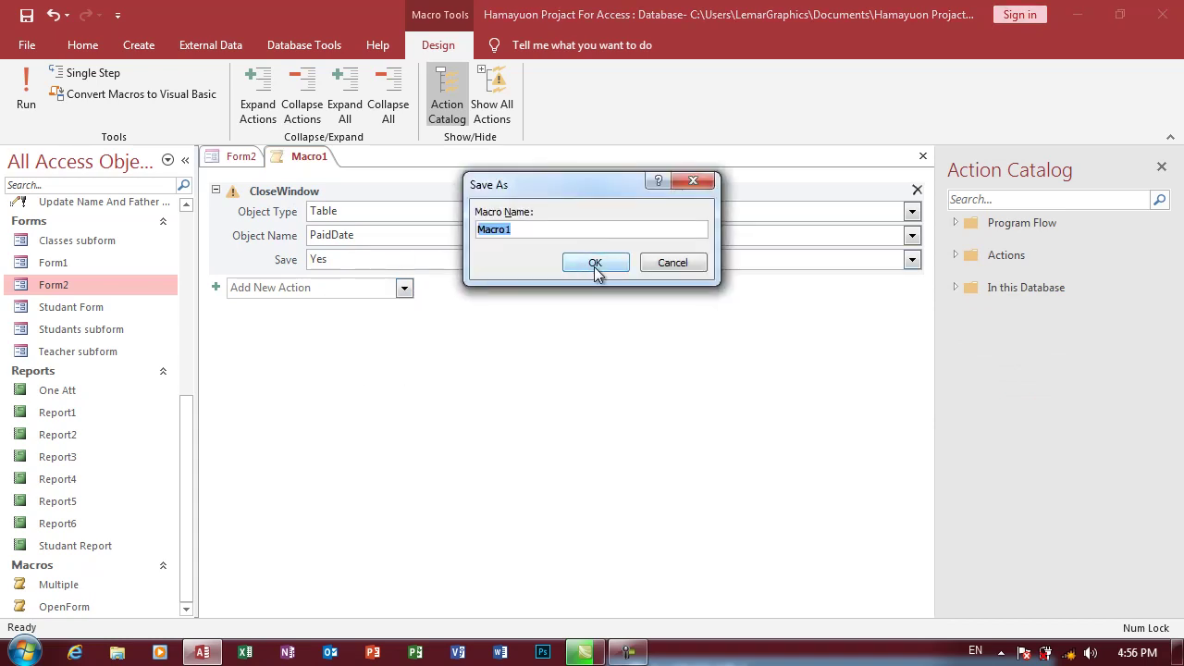
pyautogui.click(595, 263)
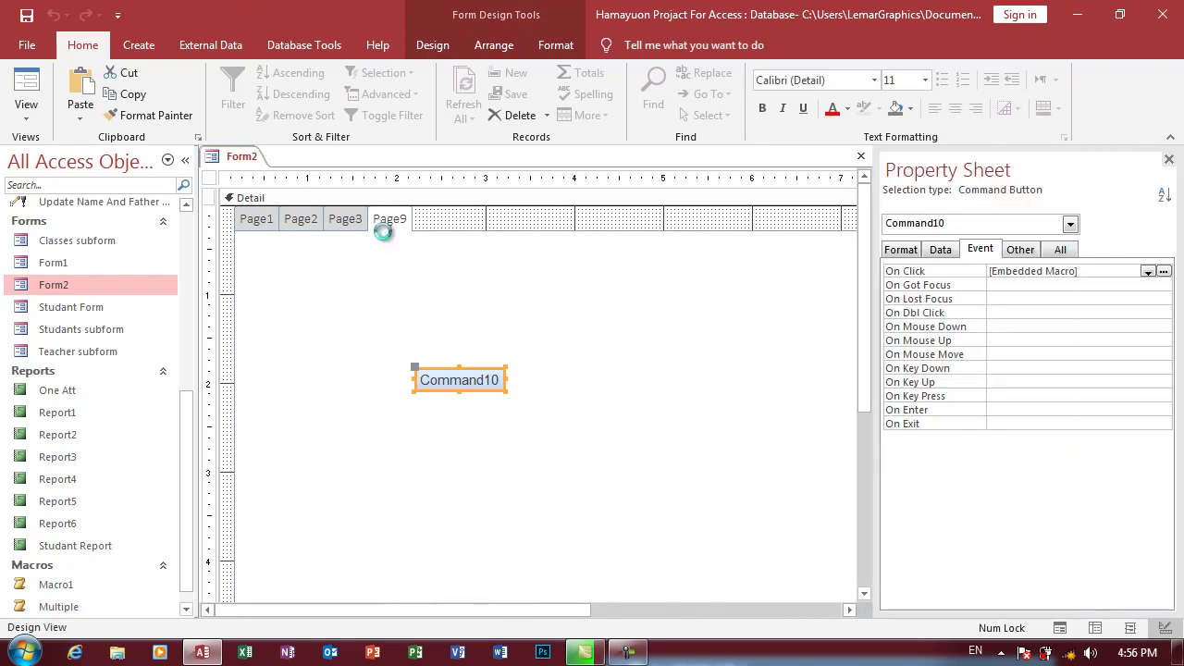
# Step: Close Form2's design view and open the PaidDate table at its Code field
pyautogui.click(496, 383)
pyautogui.scroll(3, 118, 281)
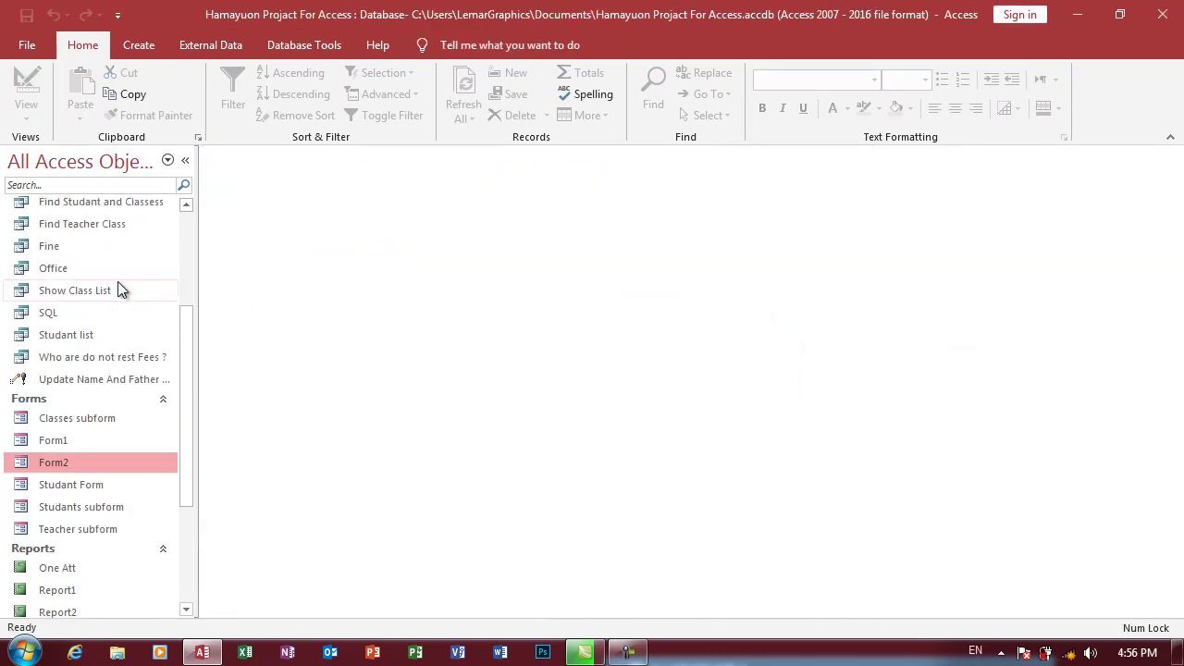
pyautogui.scroll(2, 116, 285)
pyautogui.click(97, 222)
pyautogui.doubleClick(96, 211)
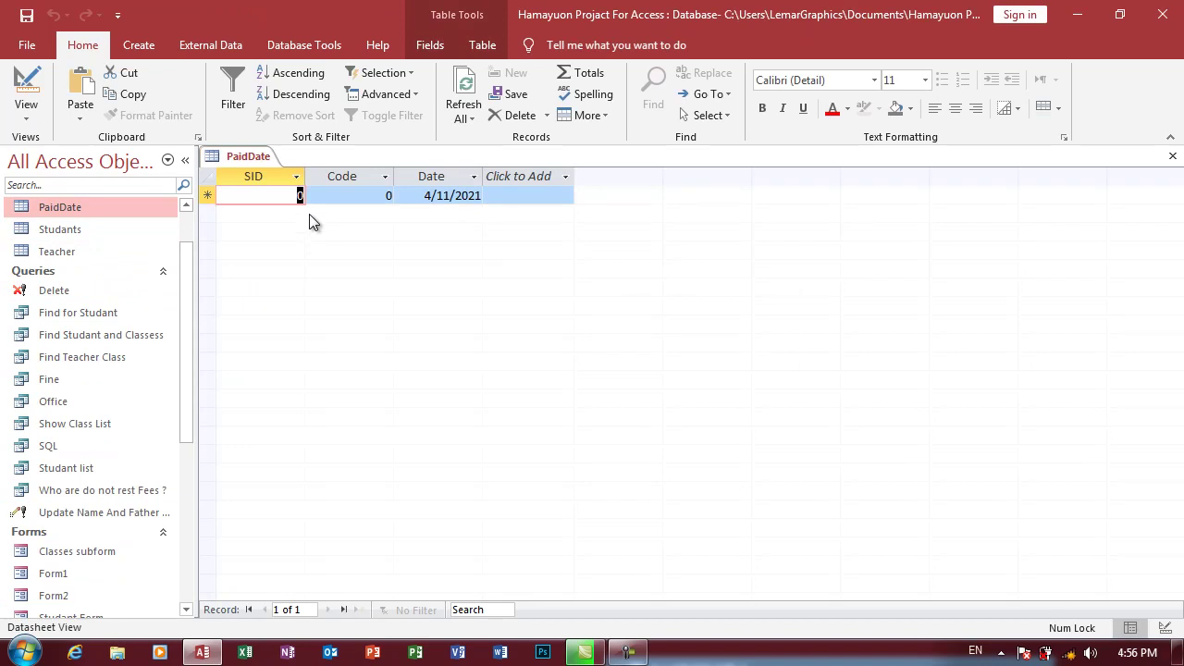
pyautogui.click(349, 196)
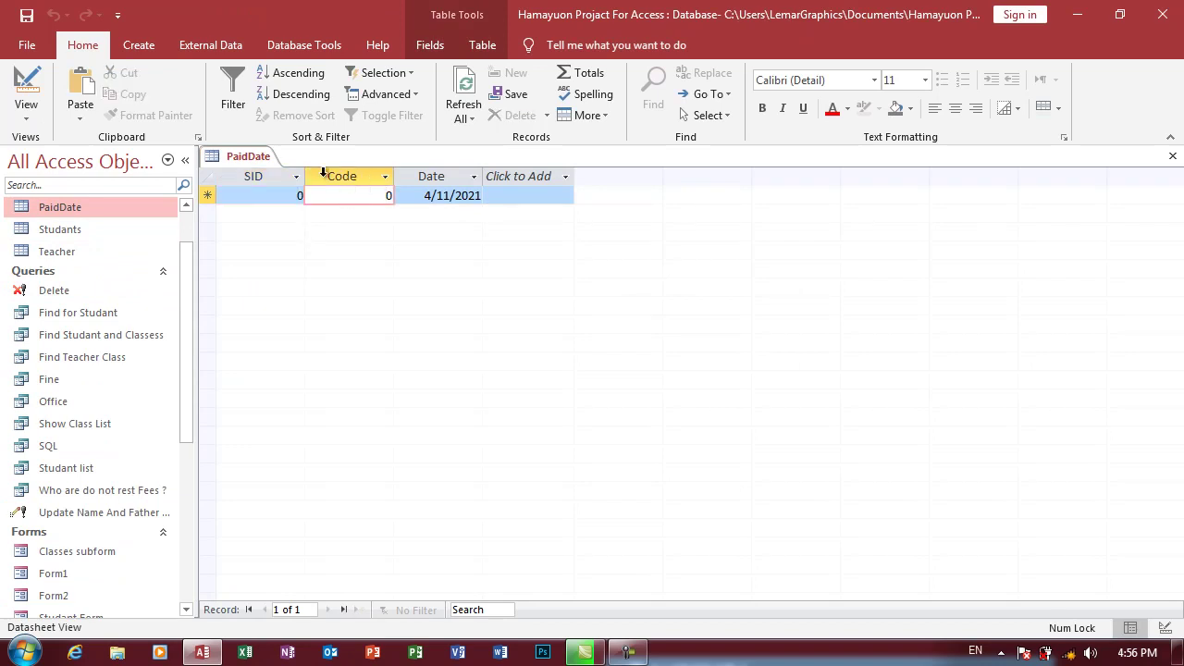
# Step: Run Macro1 from the Macros group in the Navigation Pane
pyautogui.click(55, 597)
pyautogui.scroll(-4, 57, 602)
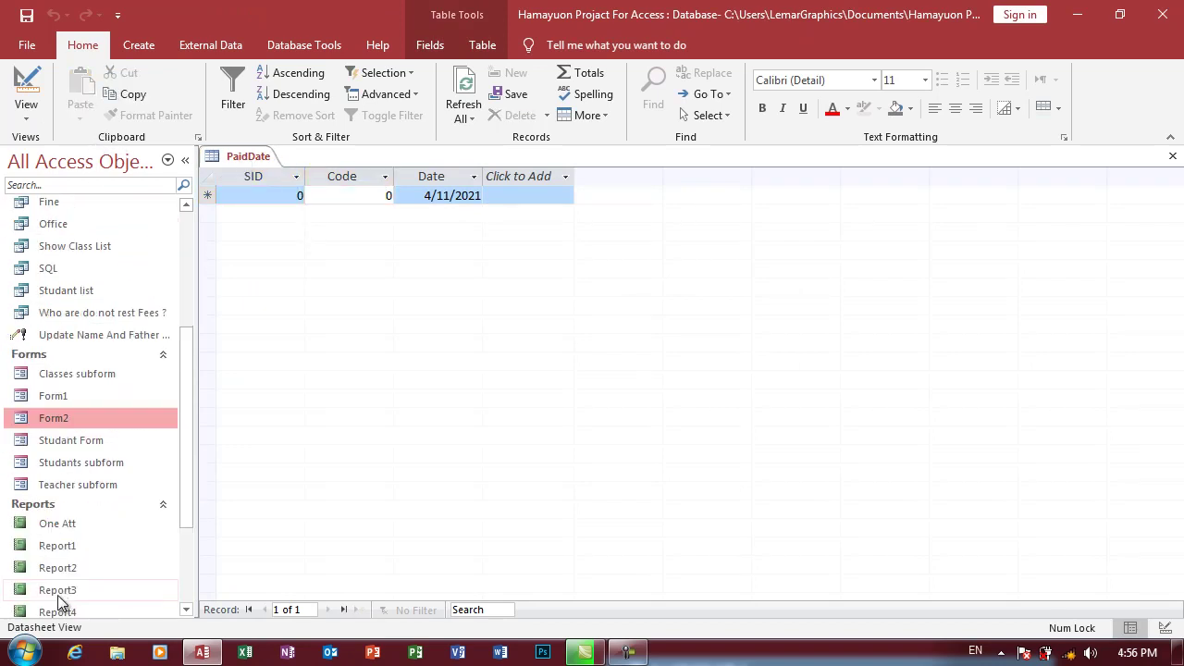
pyautogui.scroll(-1, 58, 601)
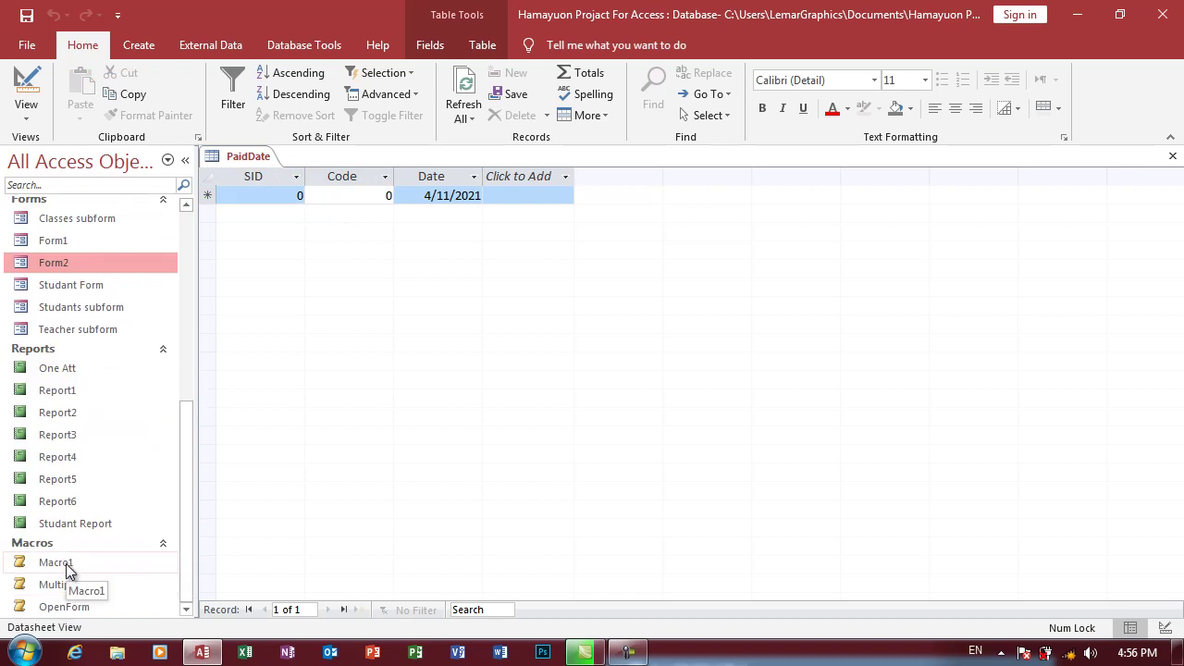
pyautogui.doubleClick(66, 564)
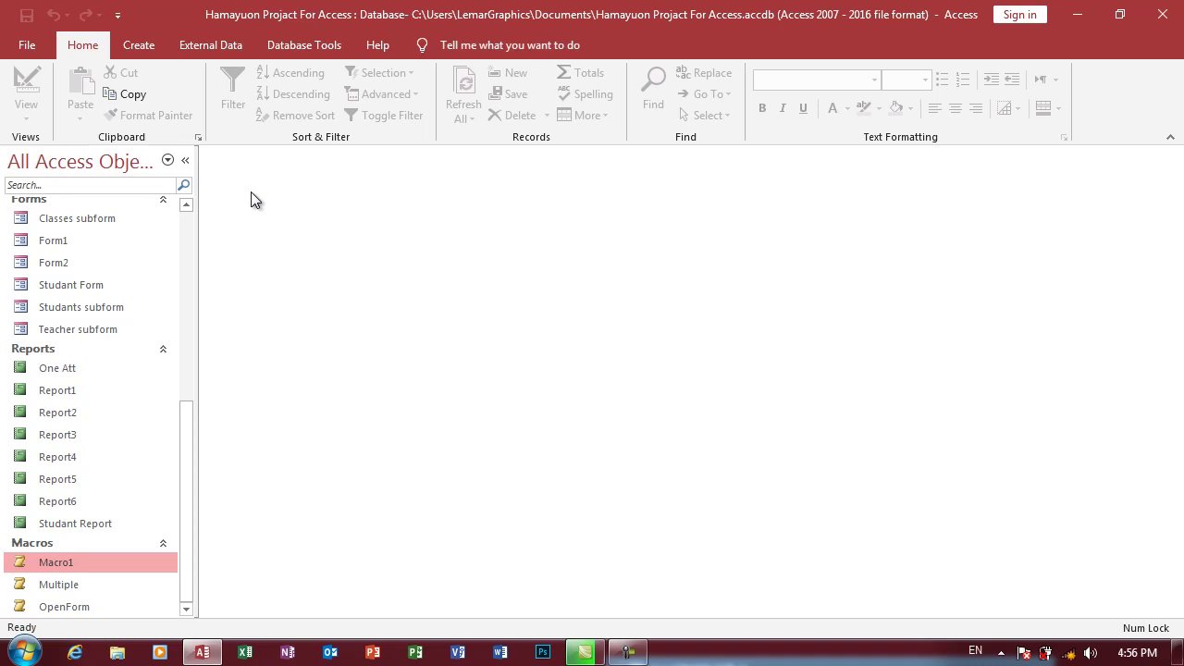
# Step: Switch to the ribbon's Create tab
pyautogui.click(139, 46)
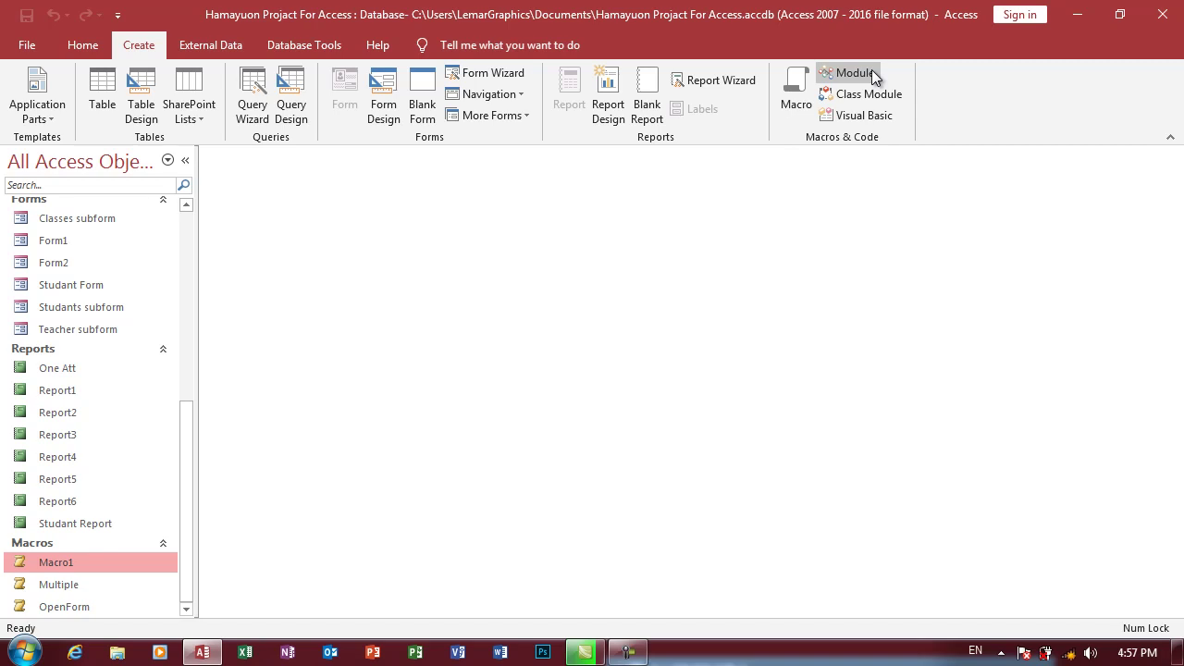
pyautogui.click(795, 87)
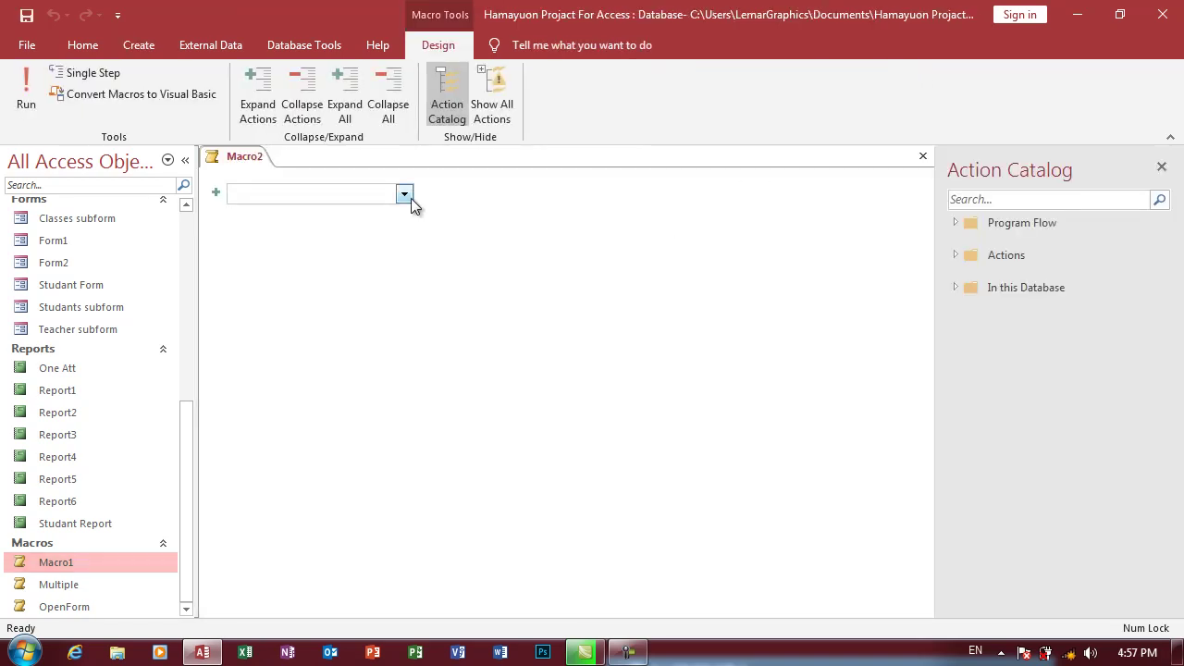
pyautogui.click(411, 199)
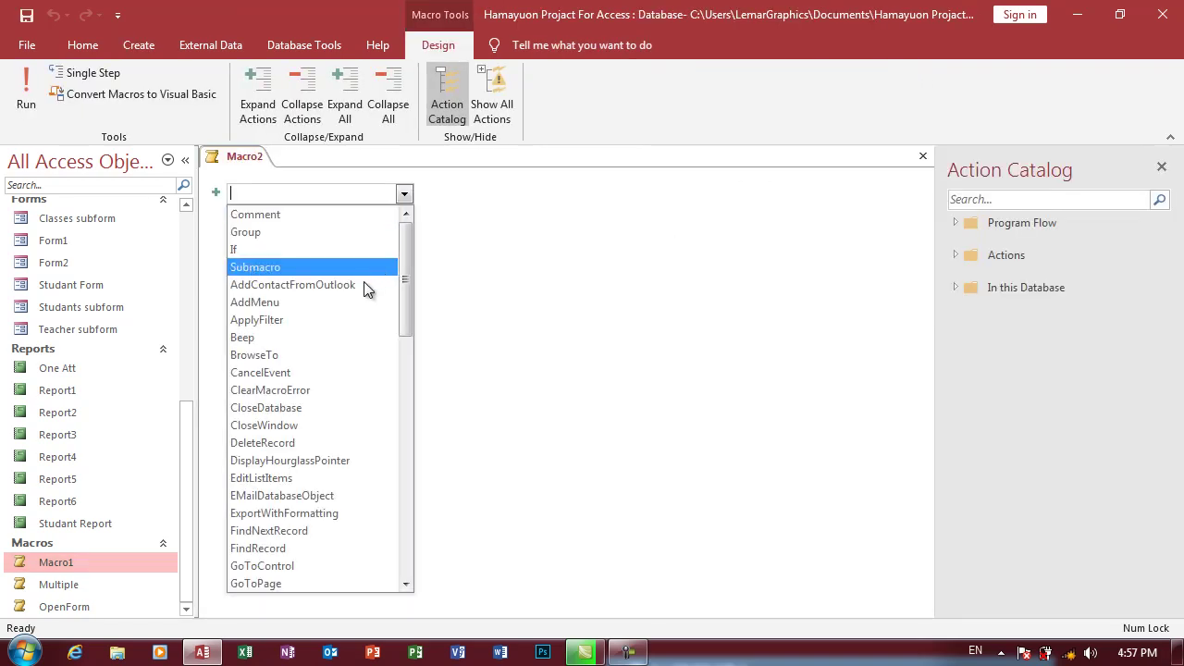
pyautogui.click(271, 250)
pyautogui.click(426, 228)
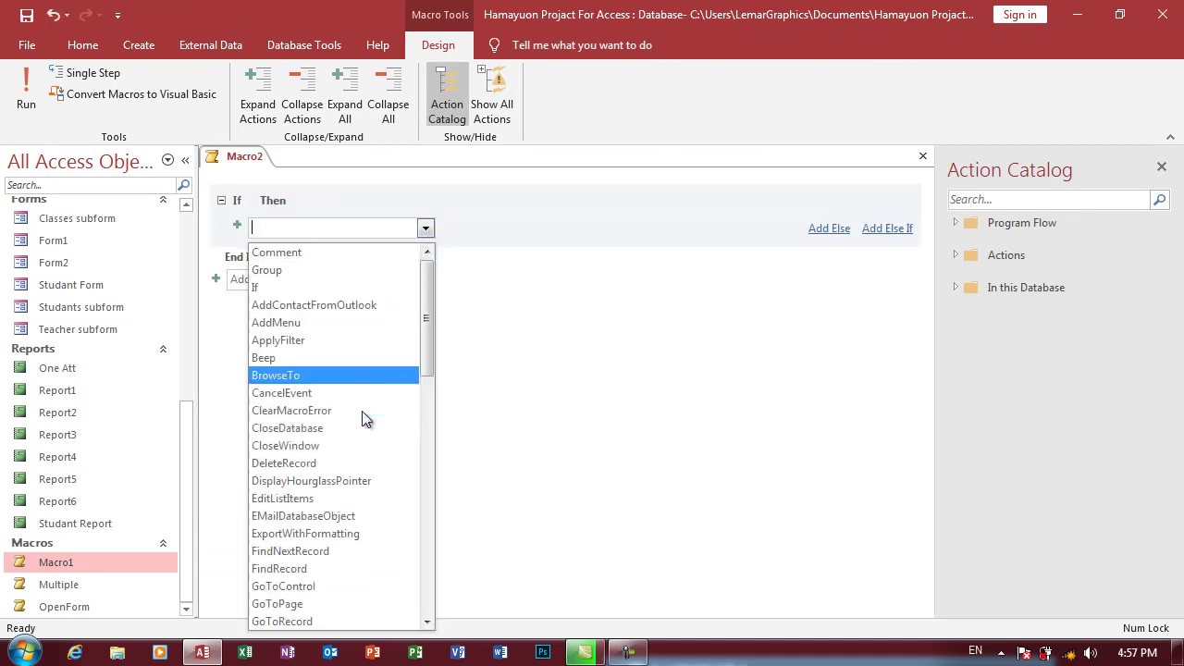
pyautogui.click(628, 303)
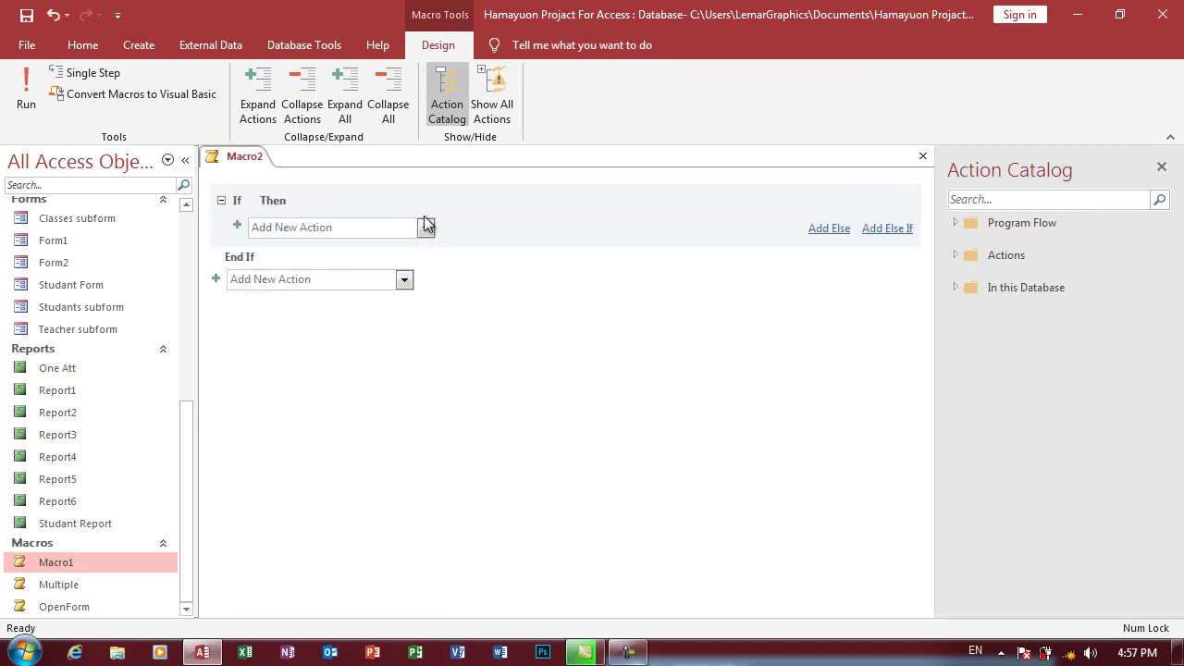
pyautogui.click(404, 200)
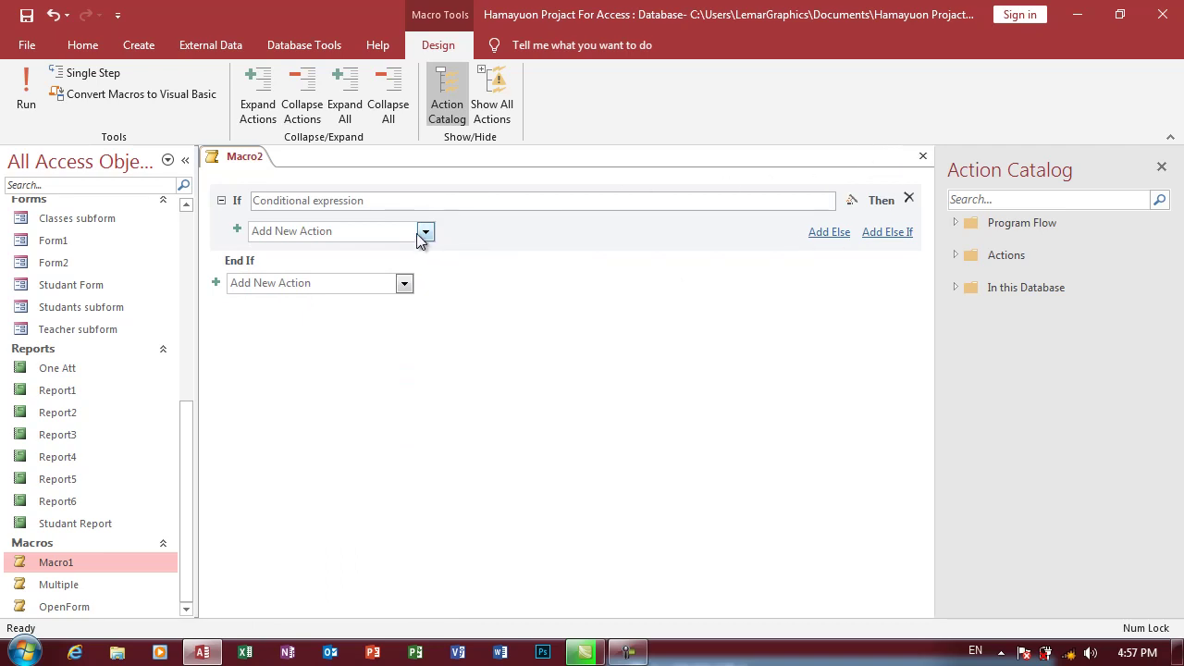
pyautogui.click(404, 283)
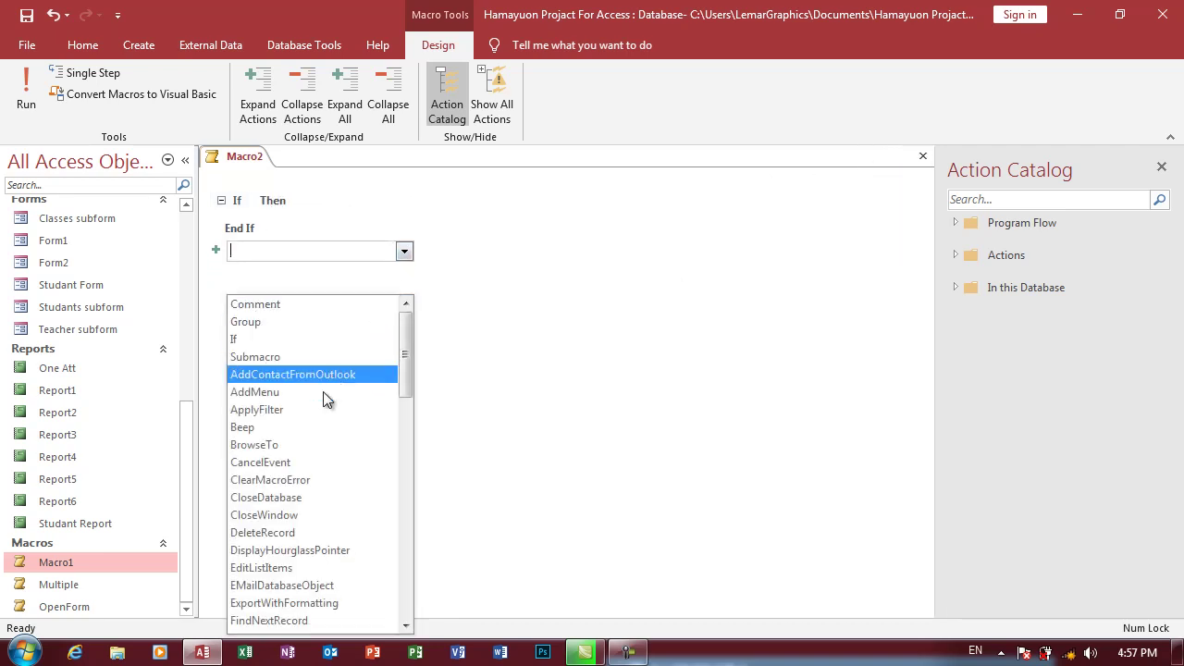
pyautogui.click(289, 426)
pyautogui.moveTo(249, 253)
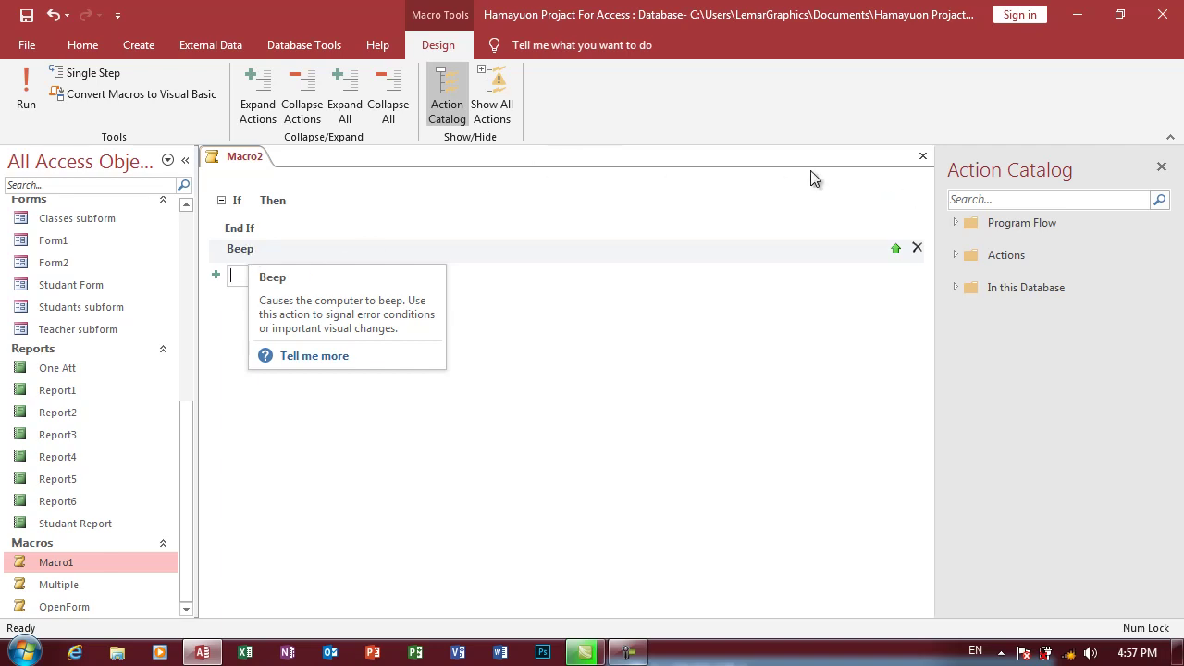
pyautogui.click(922, 155)
# Step: Discard the open macro without saving and switch to the Create tab
pyautogui.click(601, 377)
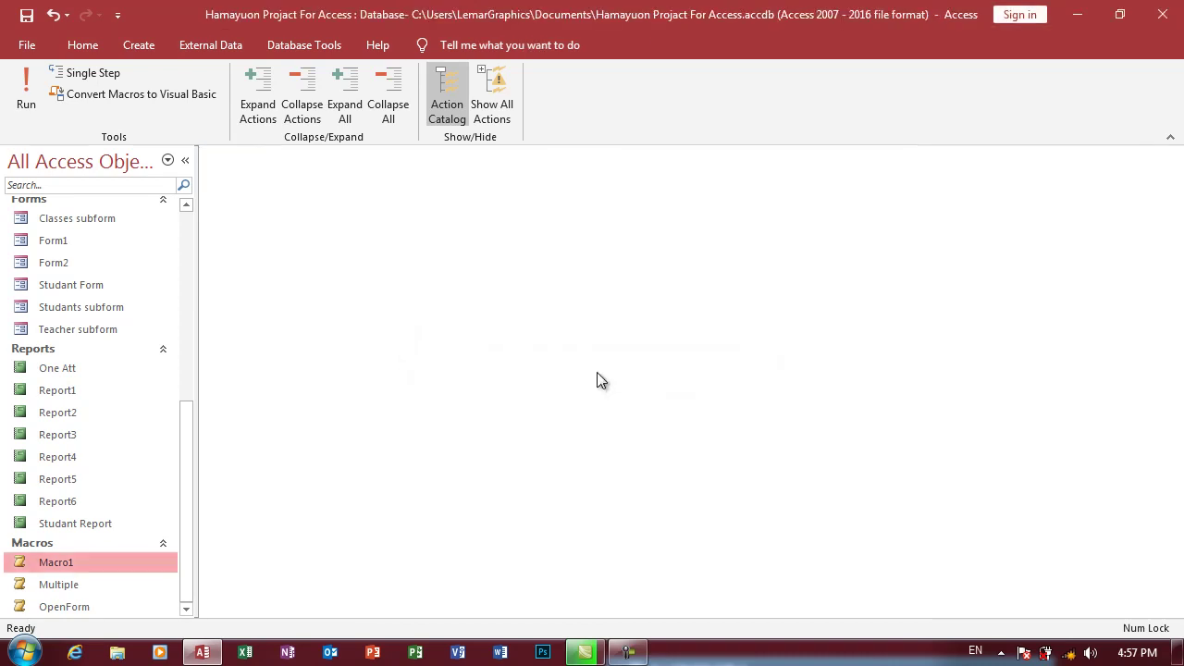
pyautogui.click(138, 45)
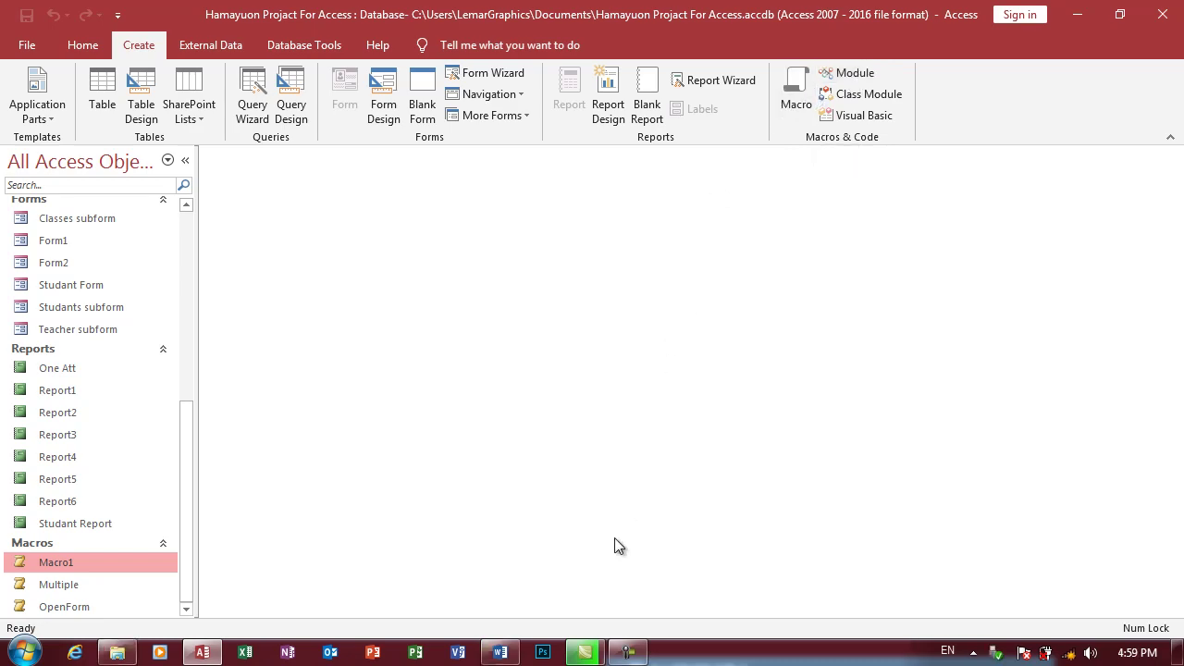
# Step: Copy the bypass-key code block from Disable Shift Key on Database.docx
pyautogui.click(499, 652)
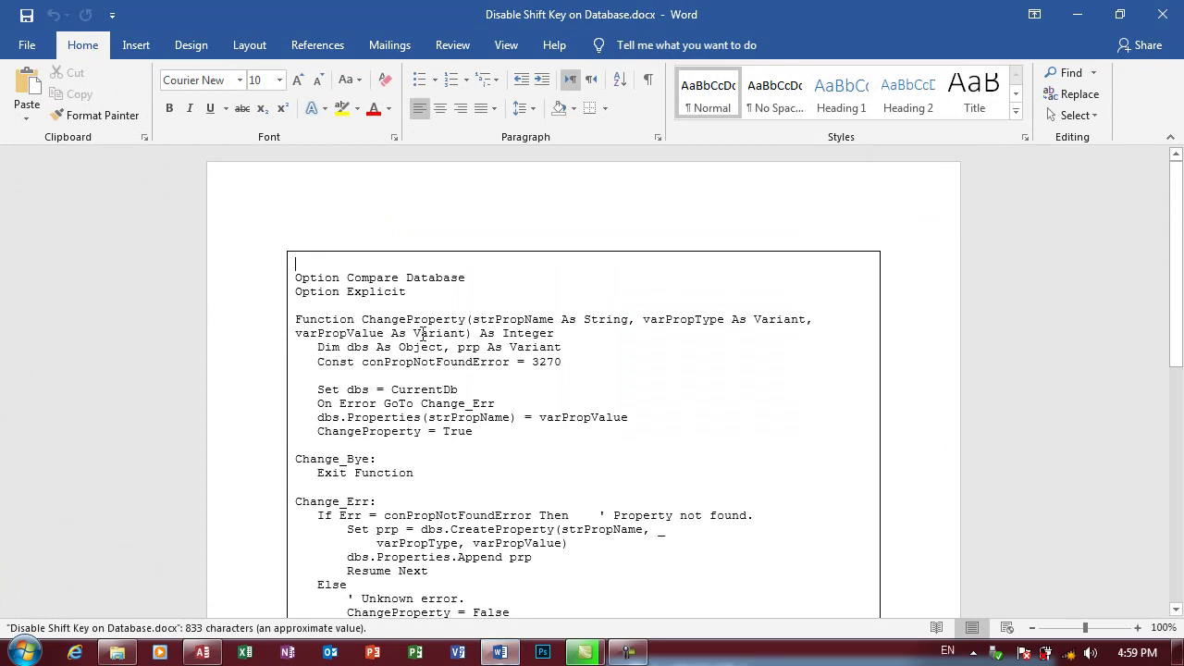
pyautogui.scroll(-4, 461, 293)
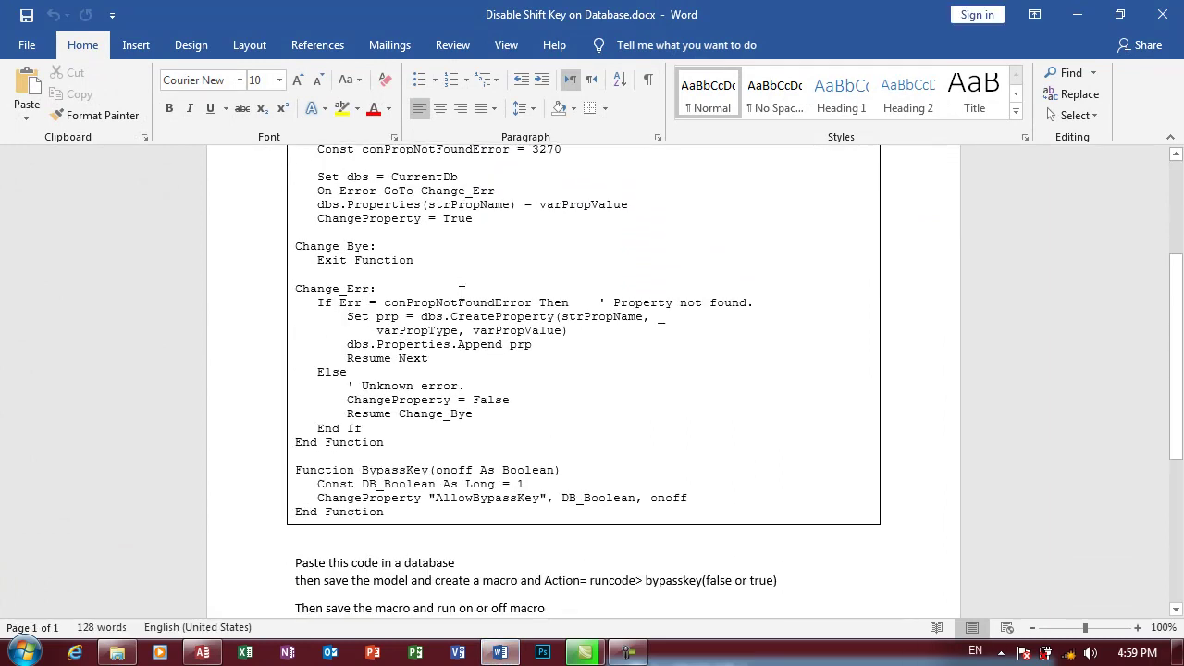
pyautogui.scroll(-3, 461, 292)
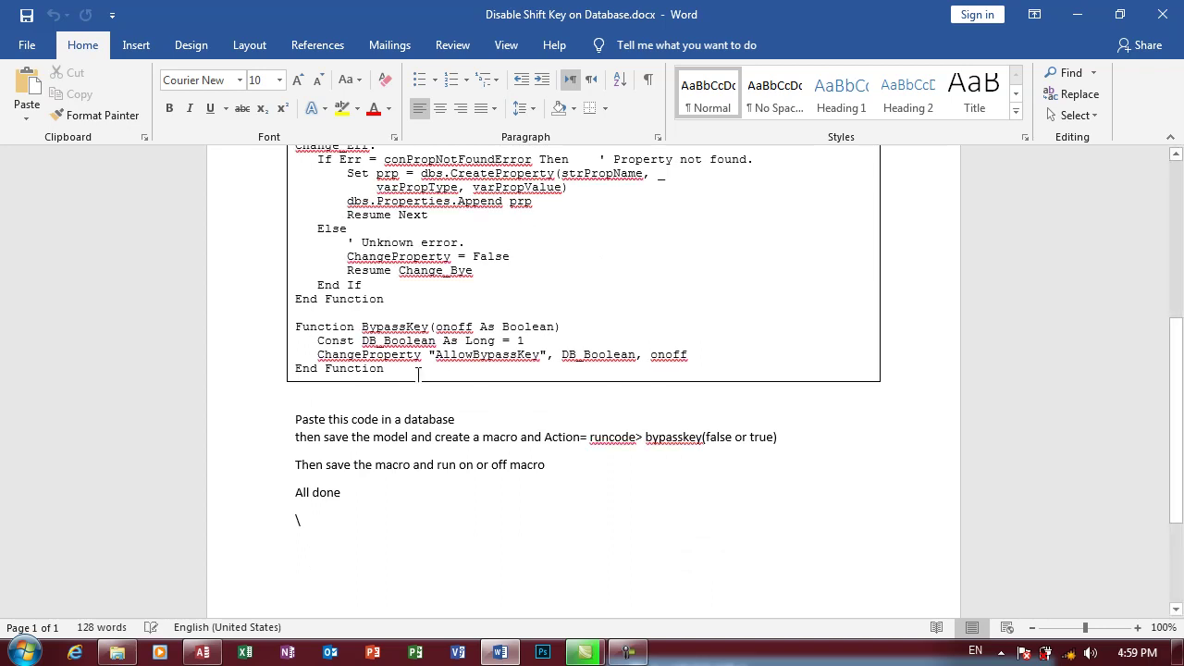
pyautogui.moveTo(394, 371)
pyautogui.mouseDown()
pyautogui.moveTo(293, 302)
pyautogui.moveTo(293, 277)
pyautogui.mouseUp()
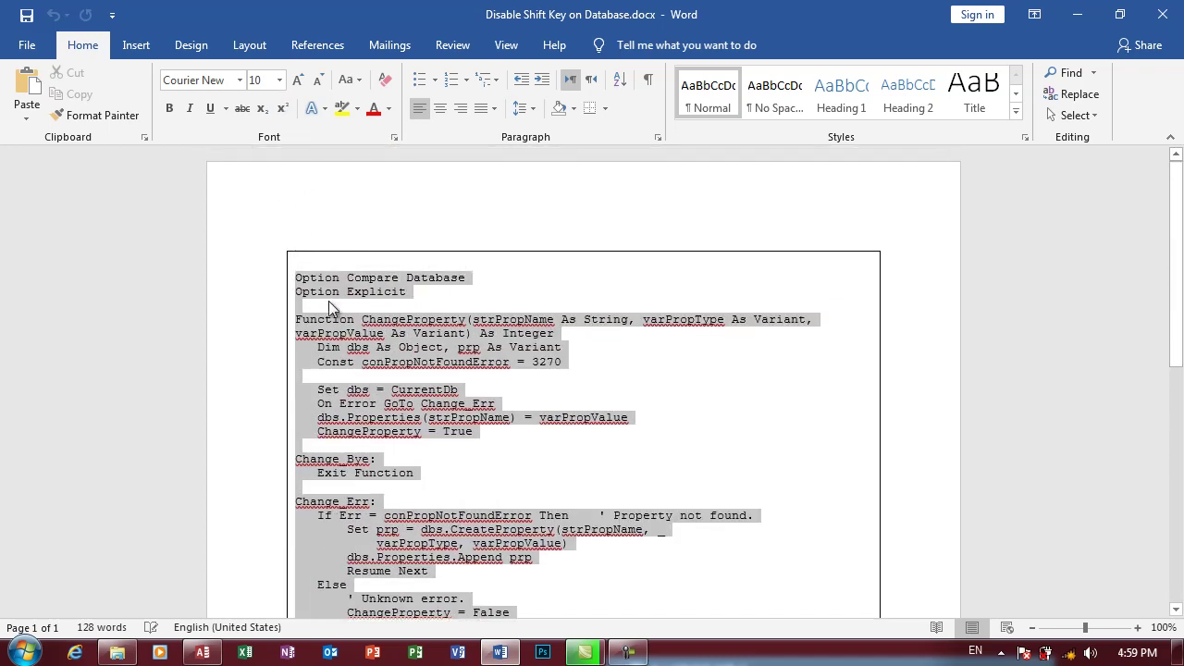
pyautogui.hotkey('ctrl', 'c')
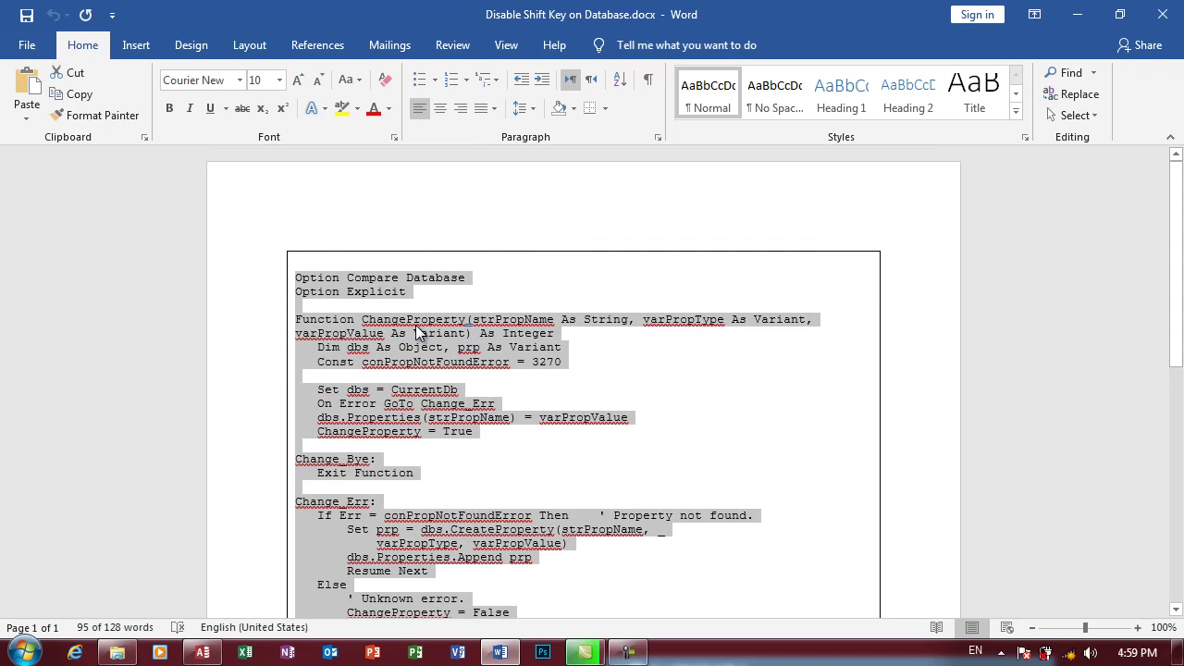
# Step: Create a new module and replace its default text with the pasted bypass-key code
pyautogui.click(205, 653)
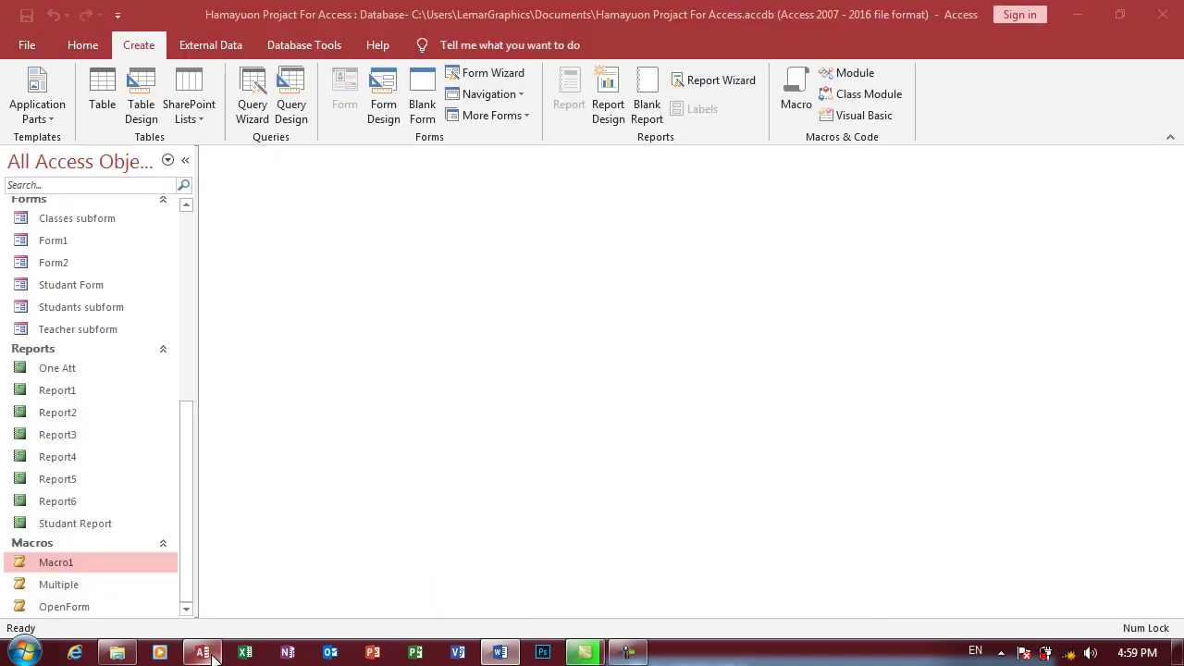
pyautogui.click(853, 73)
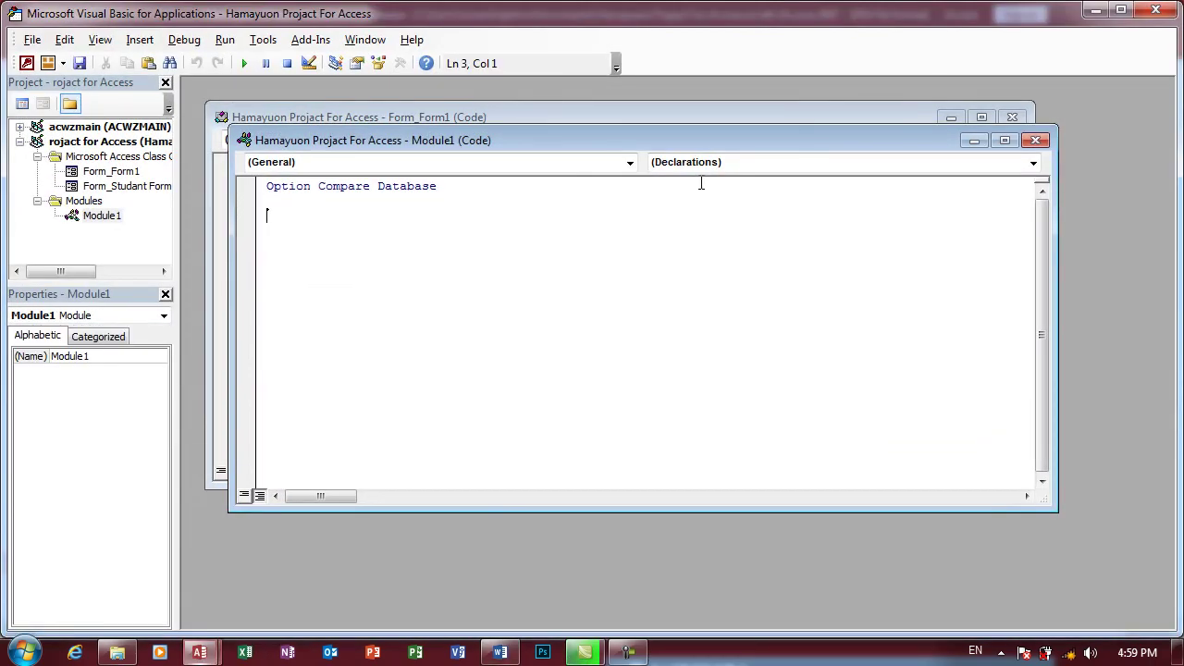
pyautogui.hotkey('ctrl', 'a')
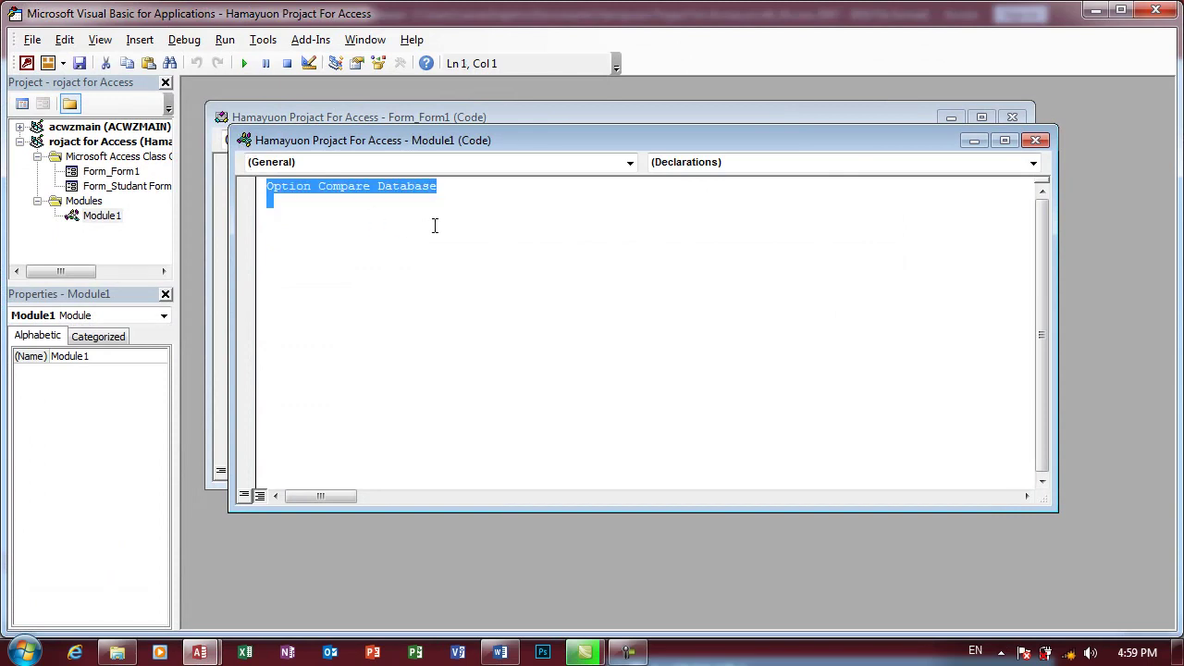
pyautogui.press('Delete')
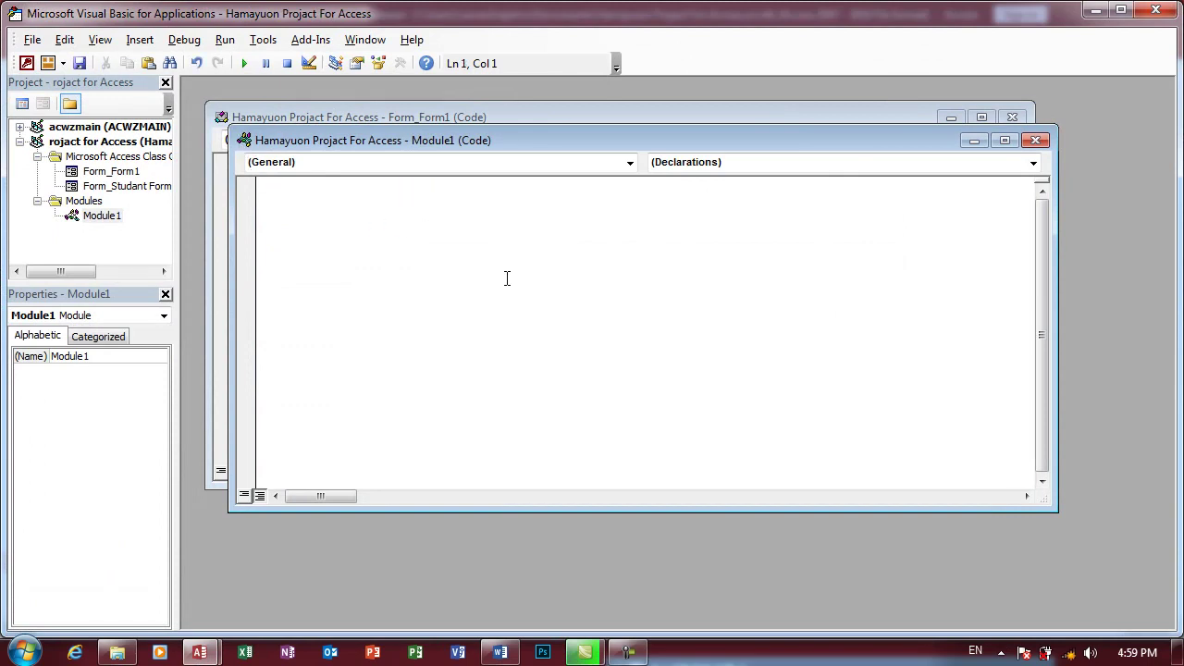
pyautogui.hotkey('ctrl', 'v')
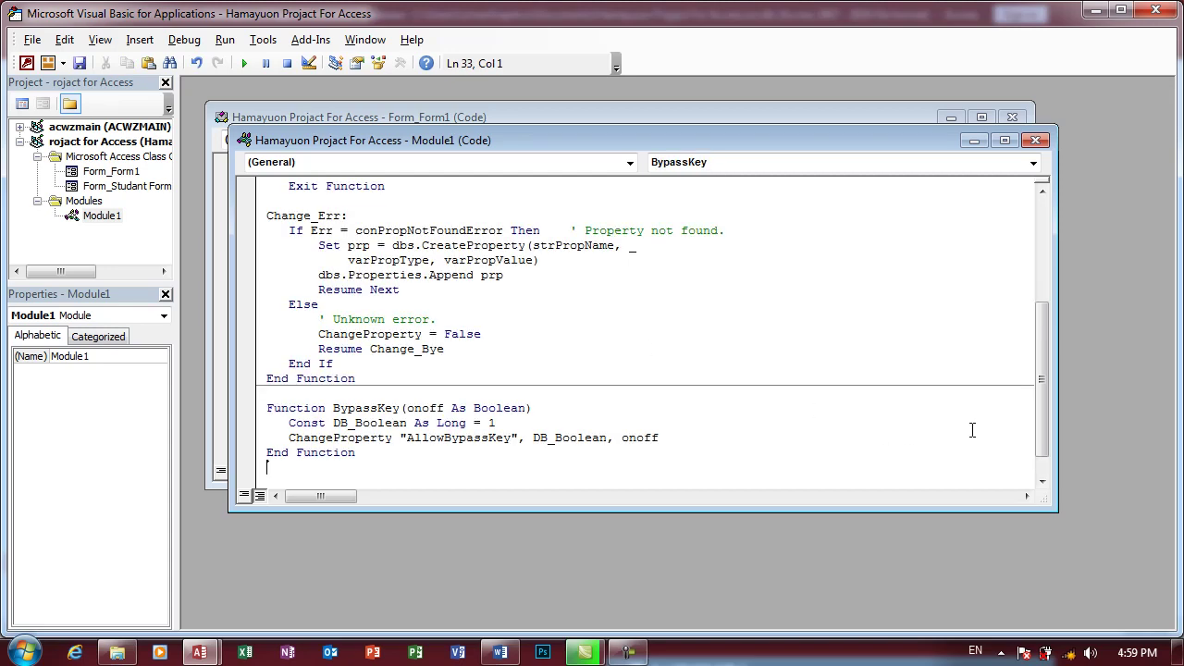
pyautogui.moveTo(1044, 395); pyautogui.dragTo(1042, 291)
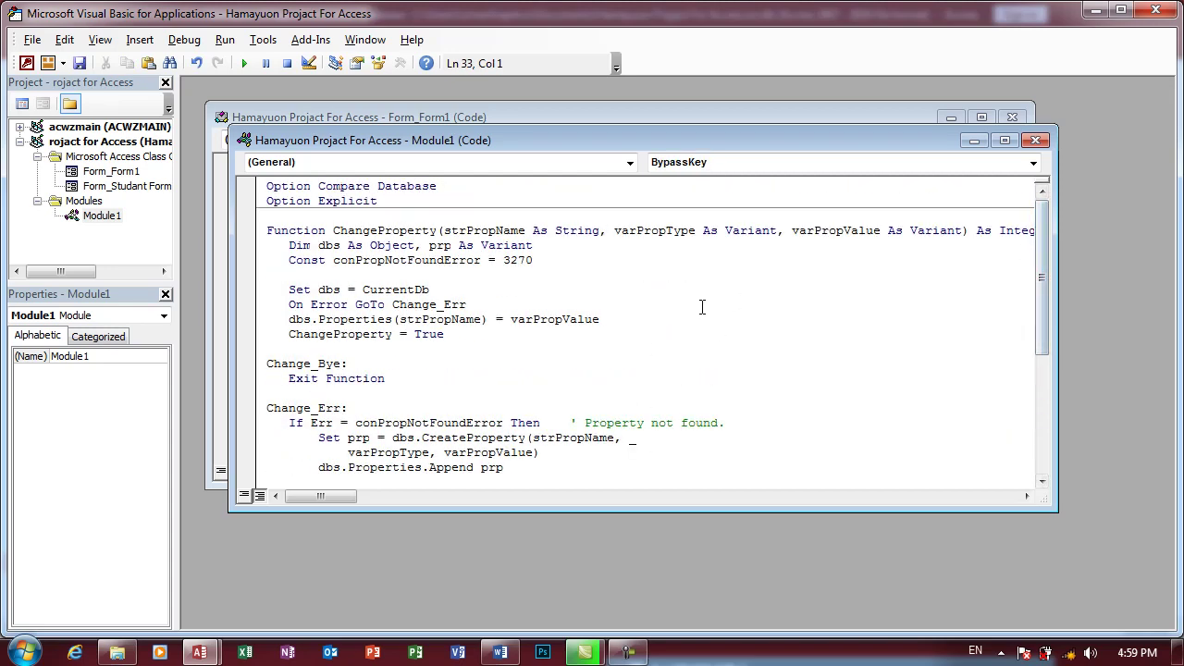
# Step: Cancel the module save prompt and close the Module1 window and VBA editor
pyautogui.hotkey('ctrl', 's')
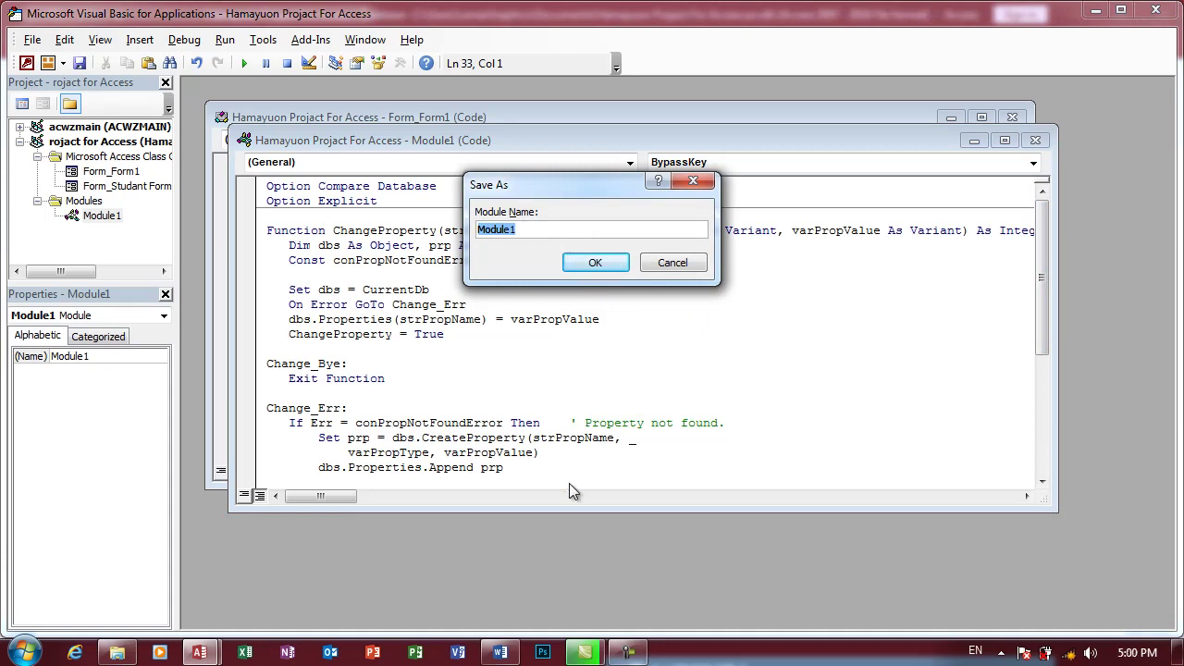
pyautogui.moveTo(199, 652)
pyautogui.click(185, 571)
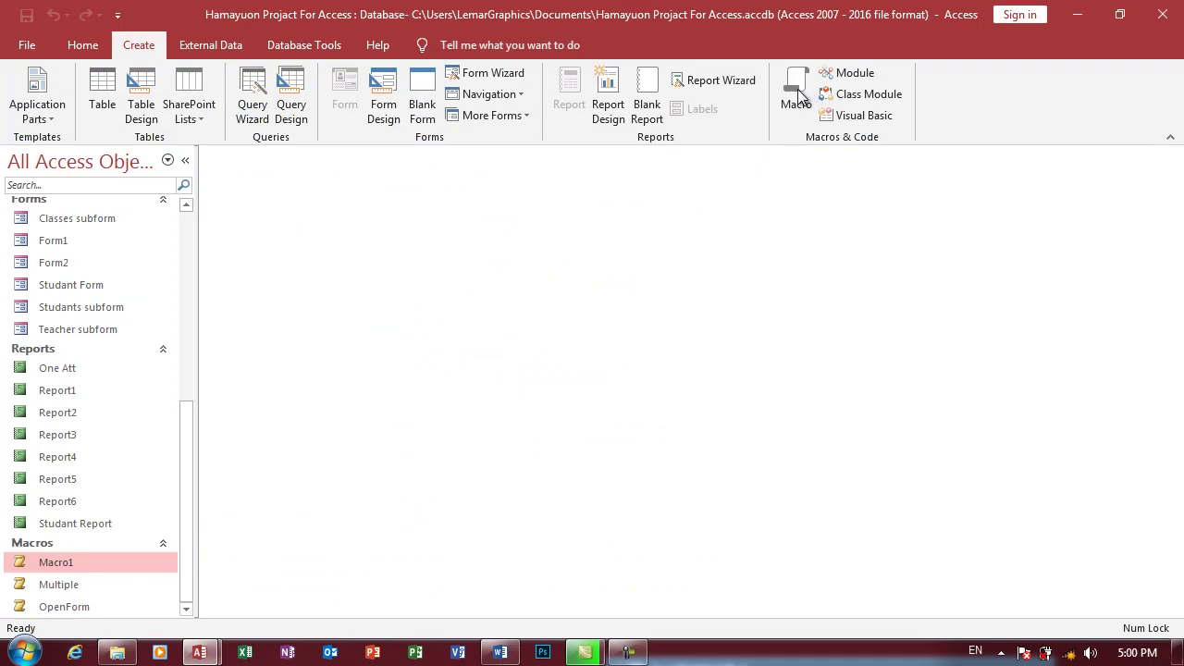
pyautogui.moveTo(199, 652)
pyautogui.click(296, 578)
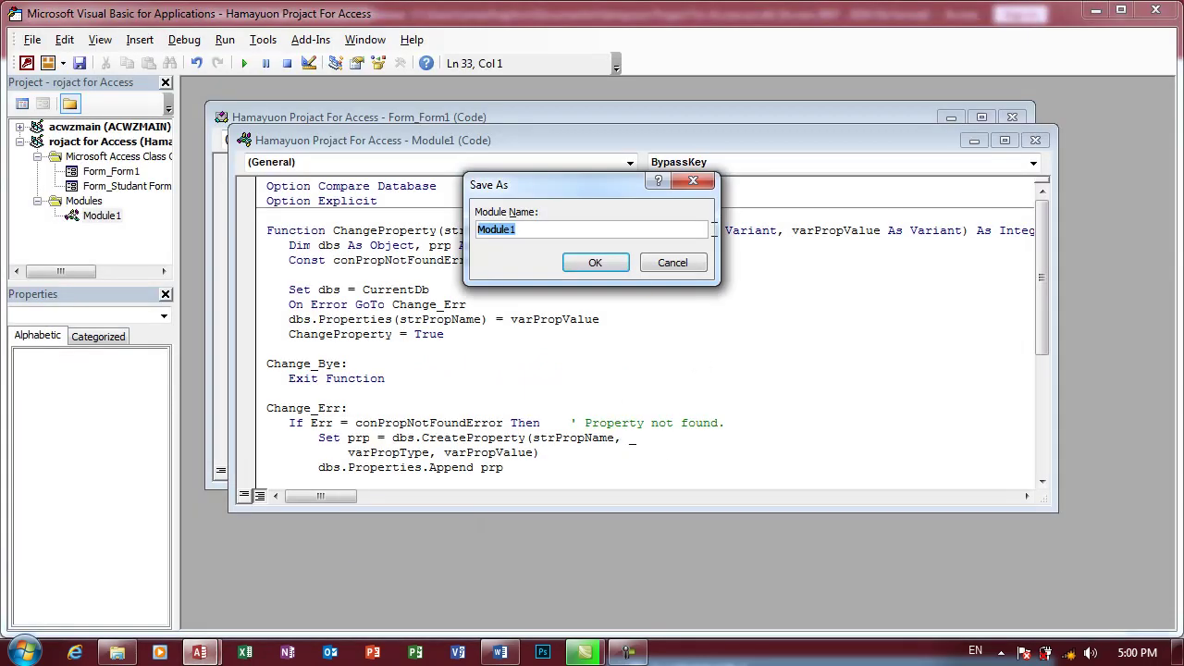
pyautogui.click(672, 263)
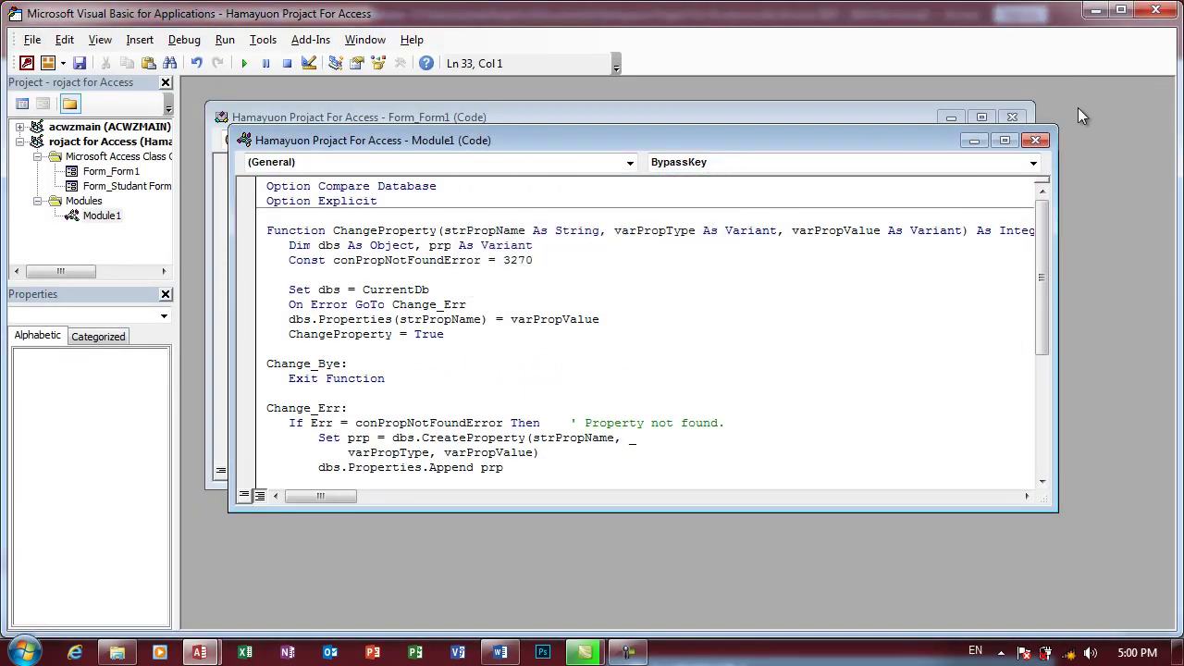
pyautogui.click(1037, 141)
pyautogui.click(1155, 9)
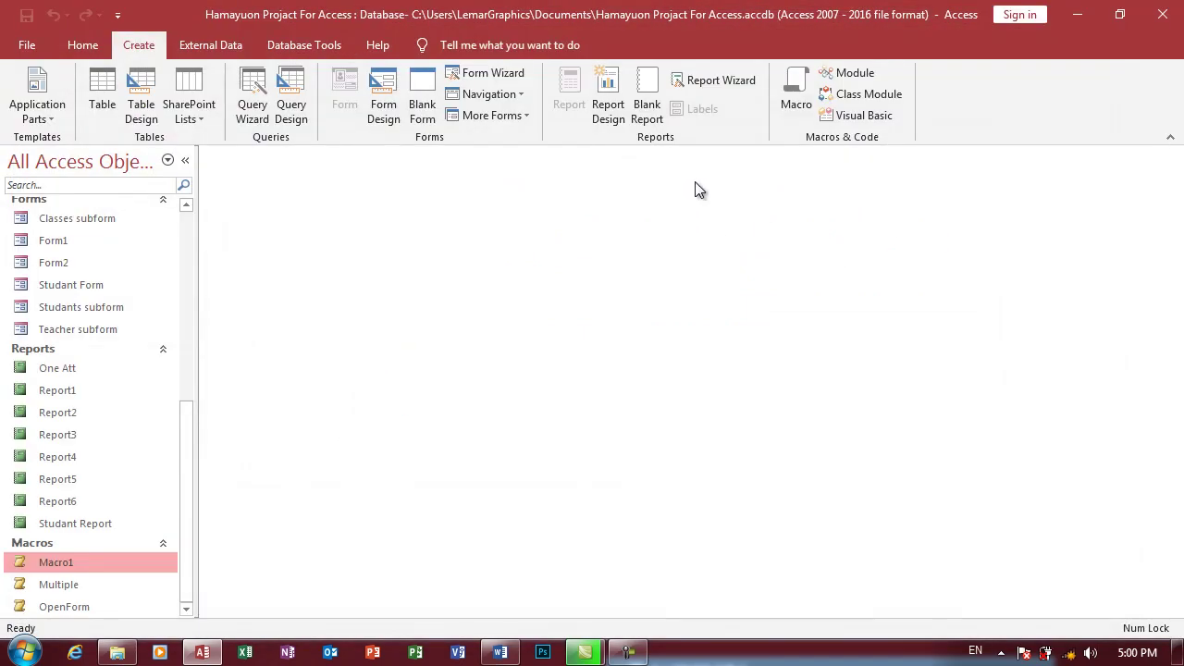
# Step: Start a new macro with a RunCode action, entering 'bypass' as the function name
pyautogui.click(797, 92)
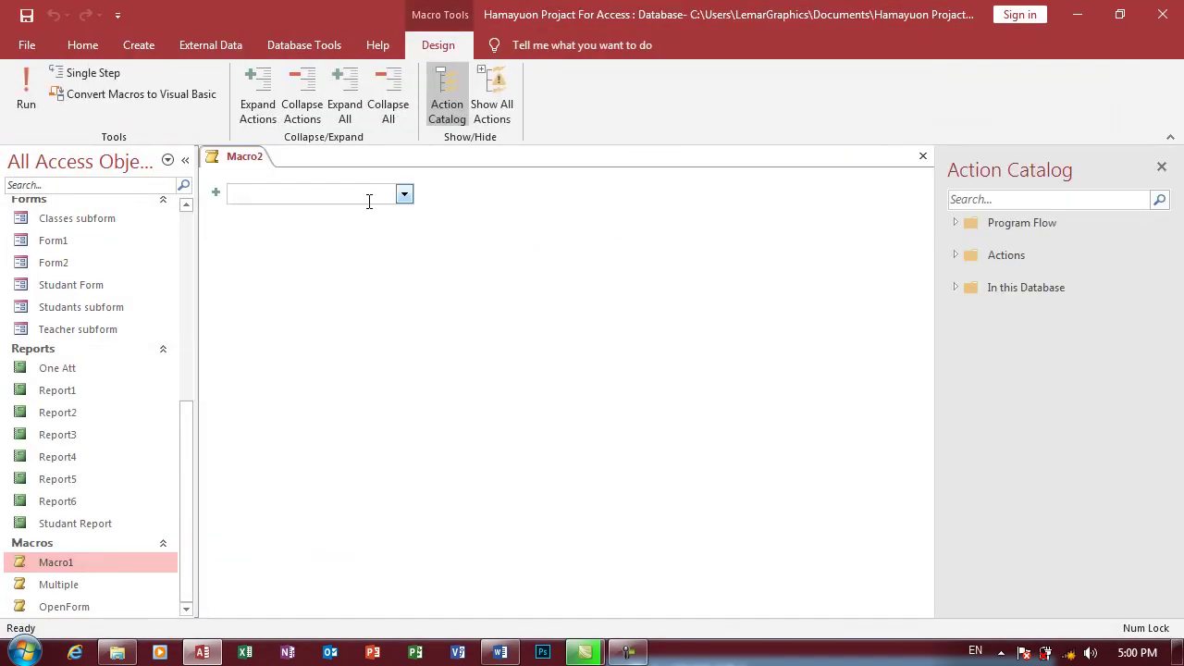
pyautogui.write('RunCode')
pyautogui.press('Return')
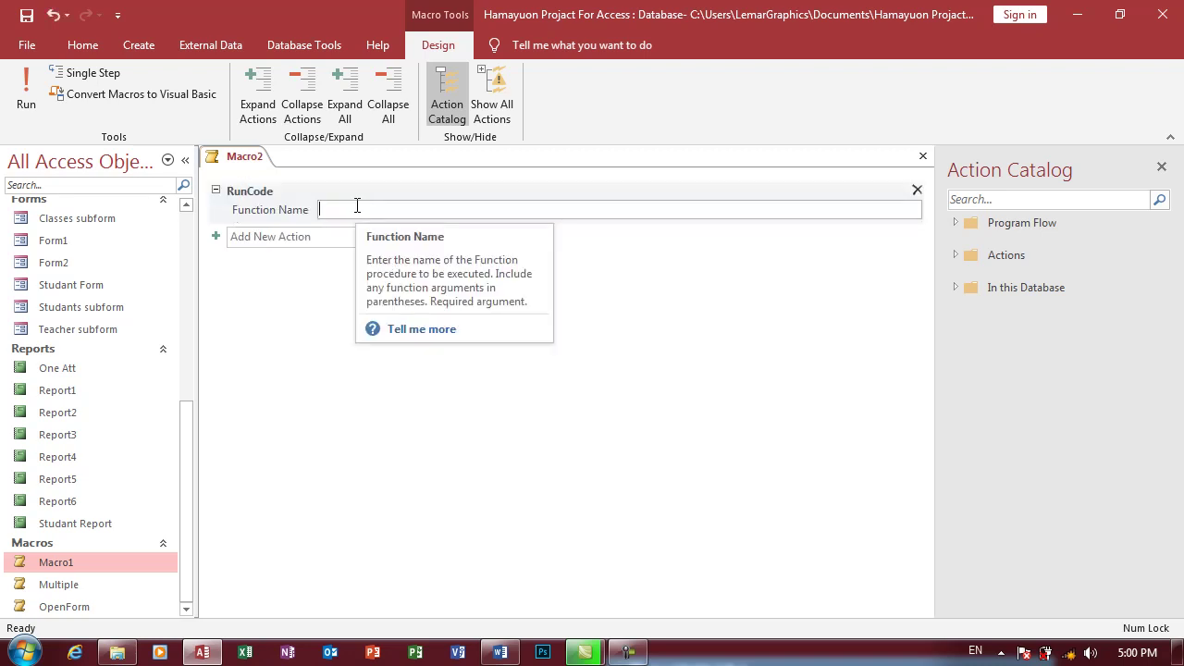
pyautogui.write('by')
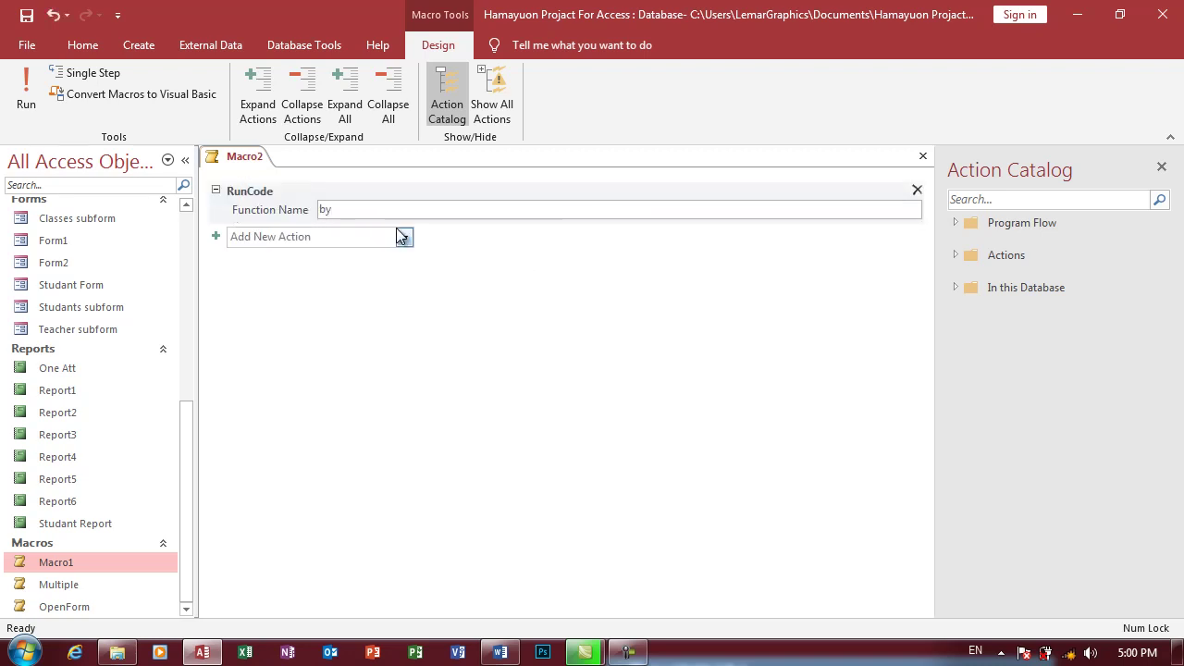
pyautogui.write('pass')
# Step: Clear the function name and close Macro2 without saving
pyautogui.moveTo(392, 212); pyautogui.dragTo(224, 219)
pyautogui.press('BackSpace')
pyautogui.write('b')
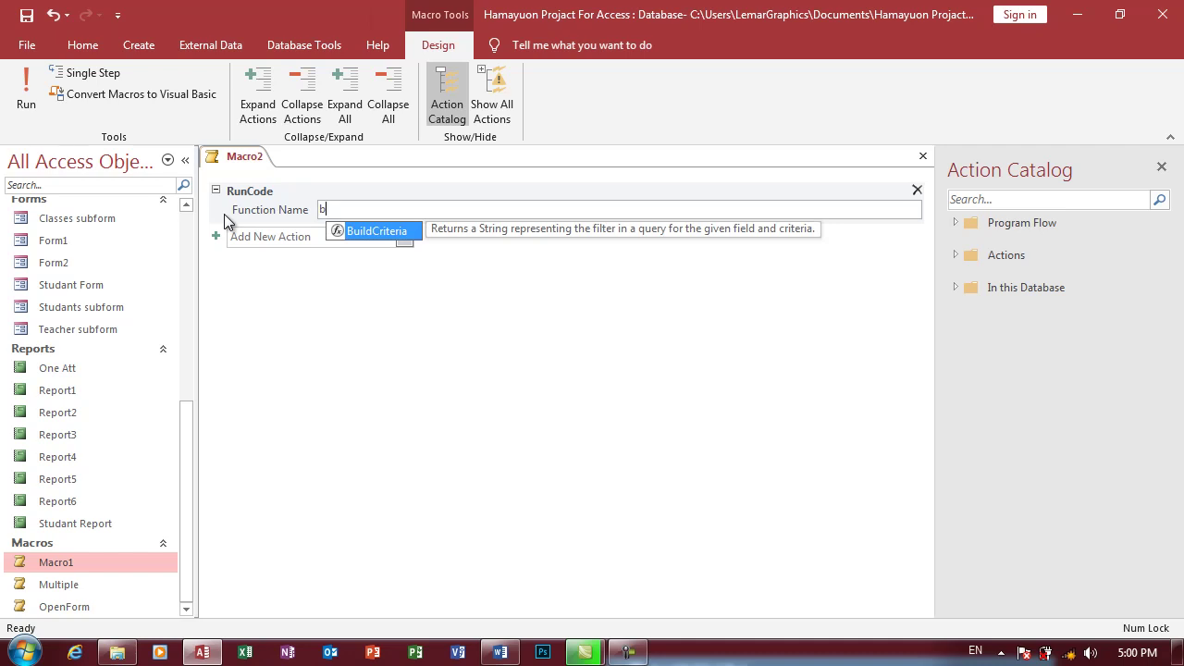
pyautogui.press('BackSpace')
pyautogui.hotkey('ctrl', 'w')
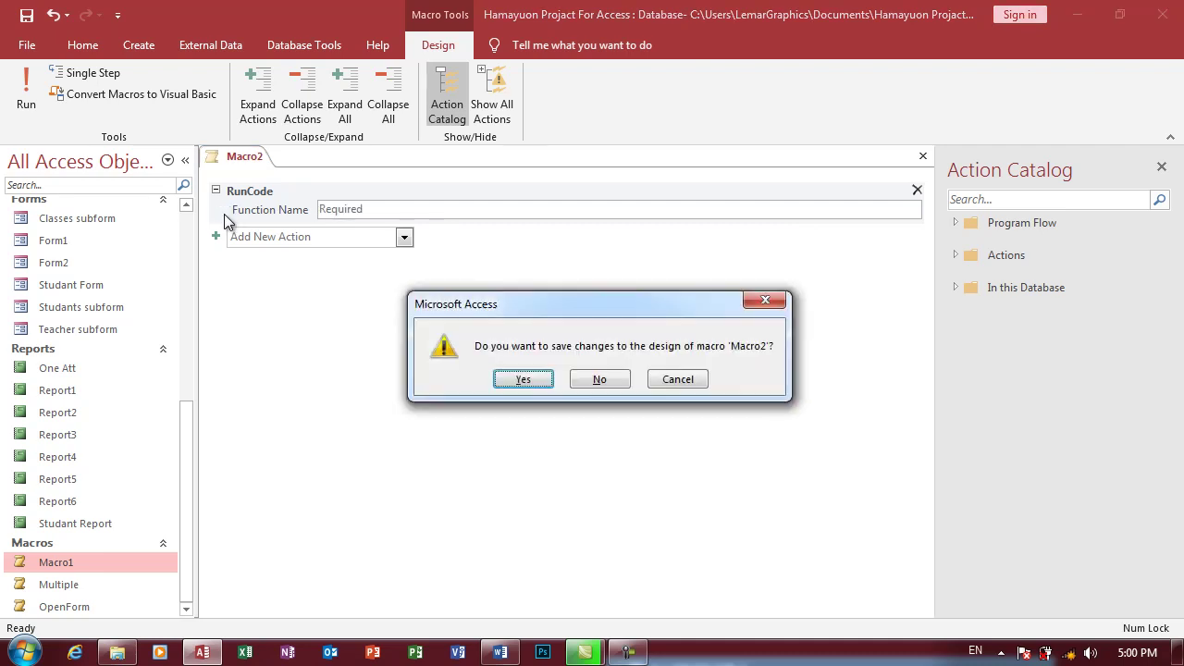
pyautogui.click(600, 379)
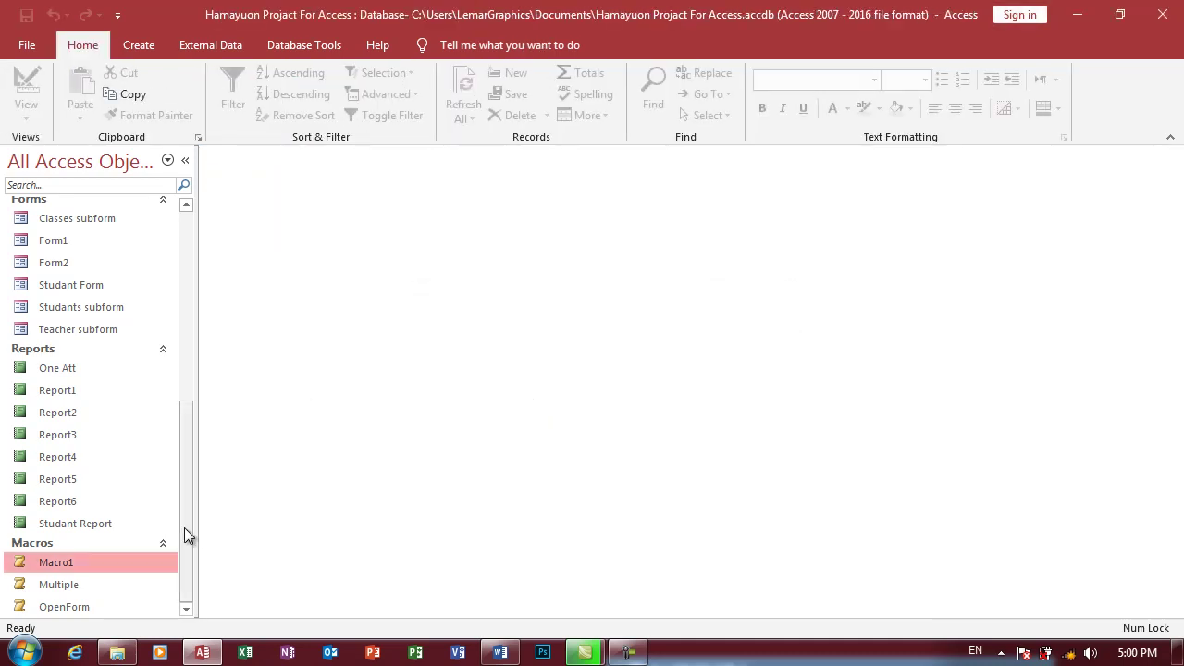
pyautogui.click(154, 52)
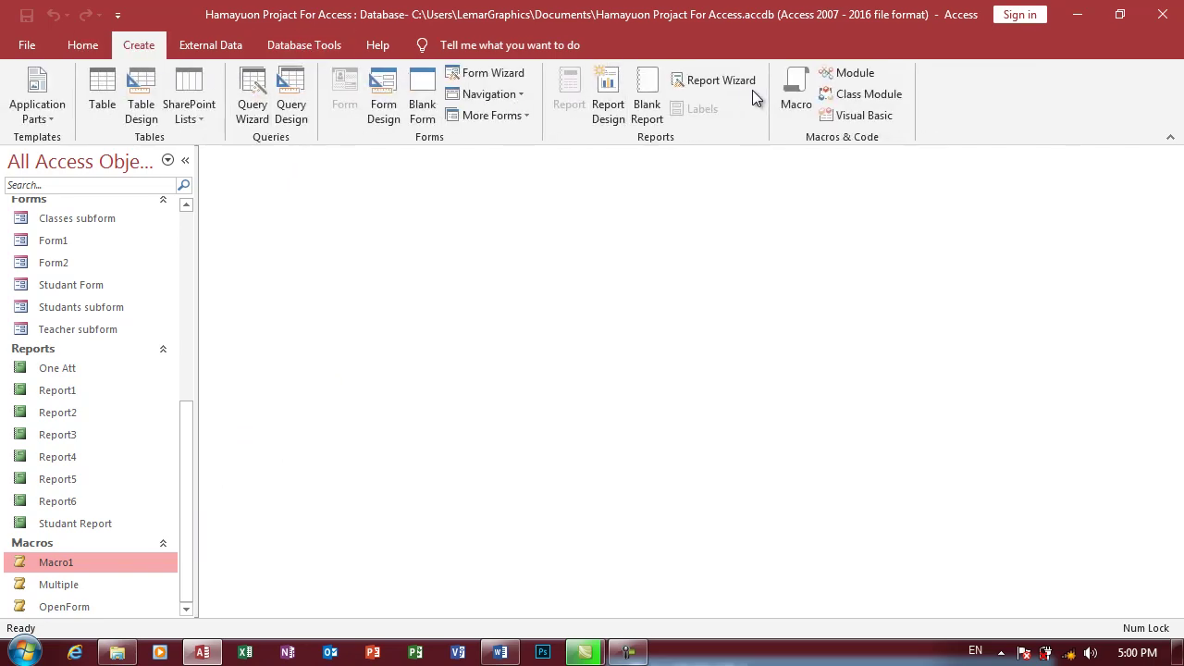
# Step: Paste the bypass-key code into a new Module2, save both modules with default names, and return to Access
pyautogui.click(847, 72)
pyautogui.hotkey('ctrl', 'a')
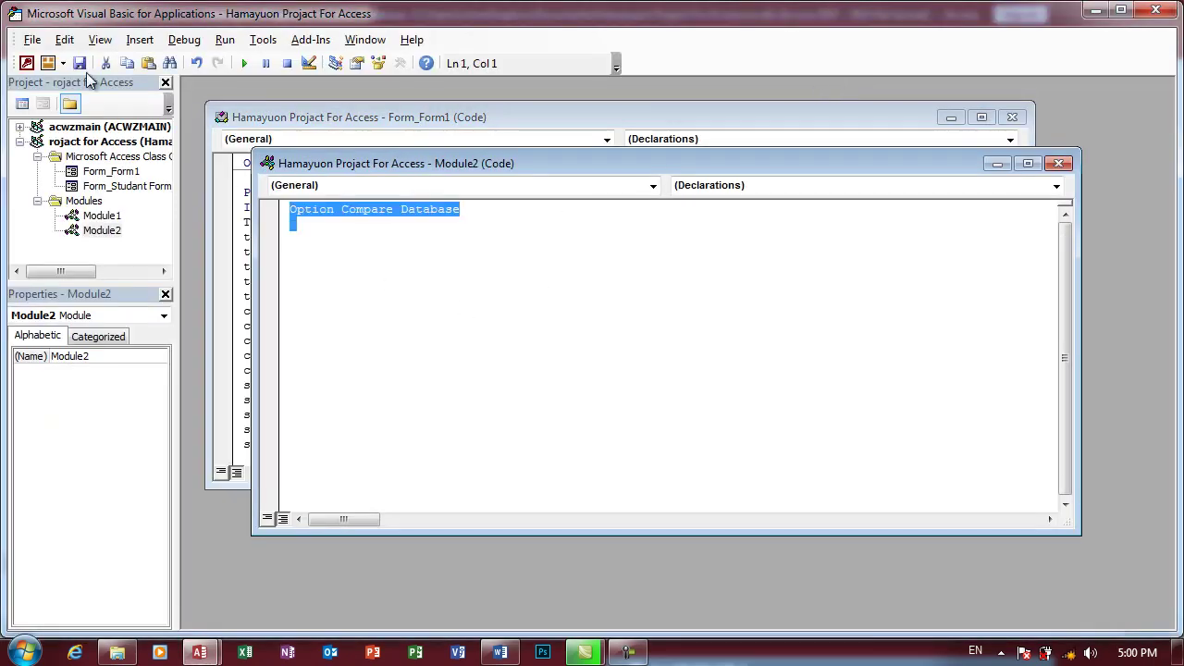
pyautogui.press('Delete')
pyautogui.hotkey('ctrl', 'v')
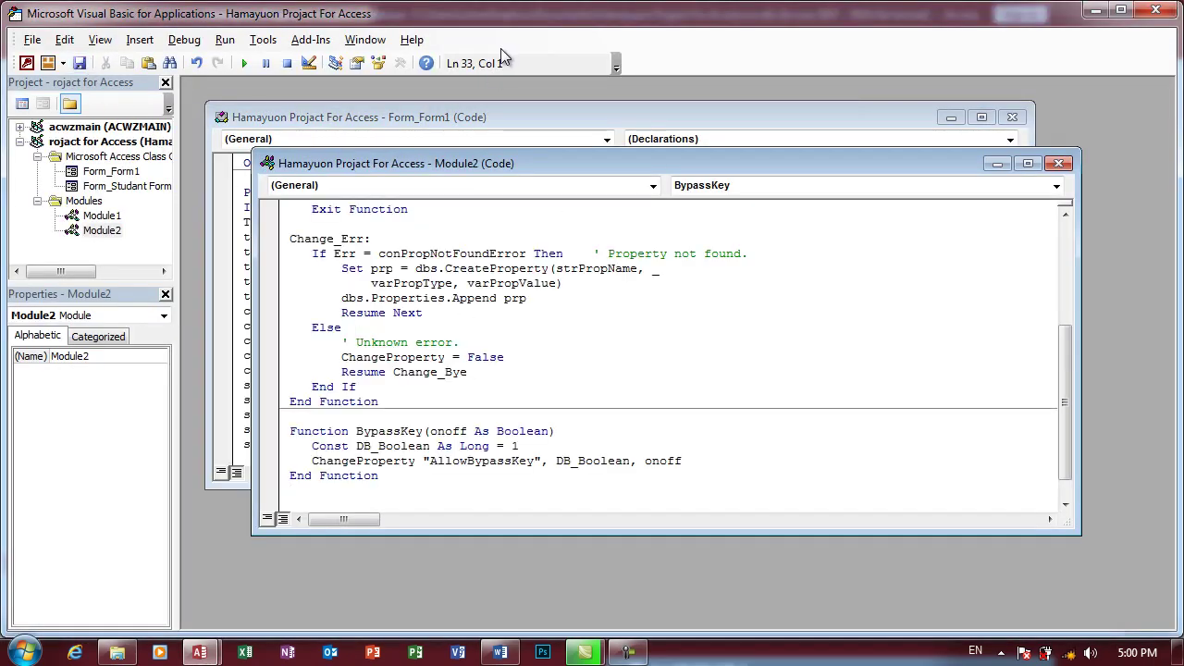
pyautogui.hotkey('ctrl', 's')
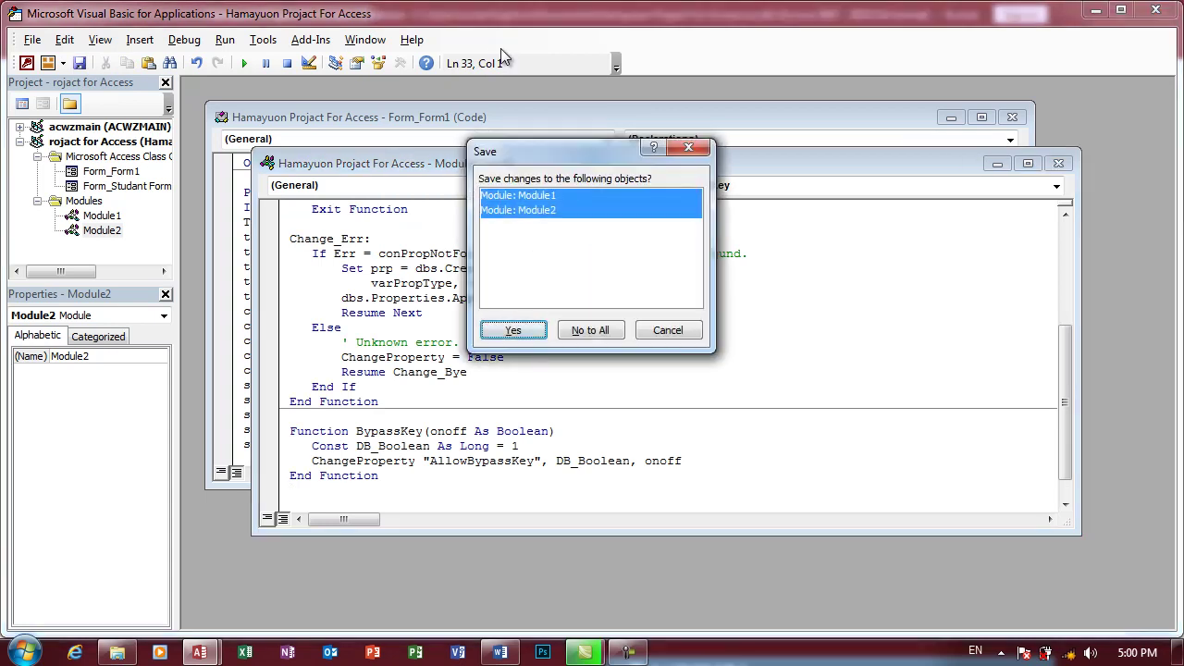
pyautogui.click(504, 331)
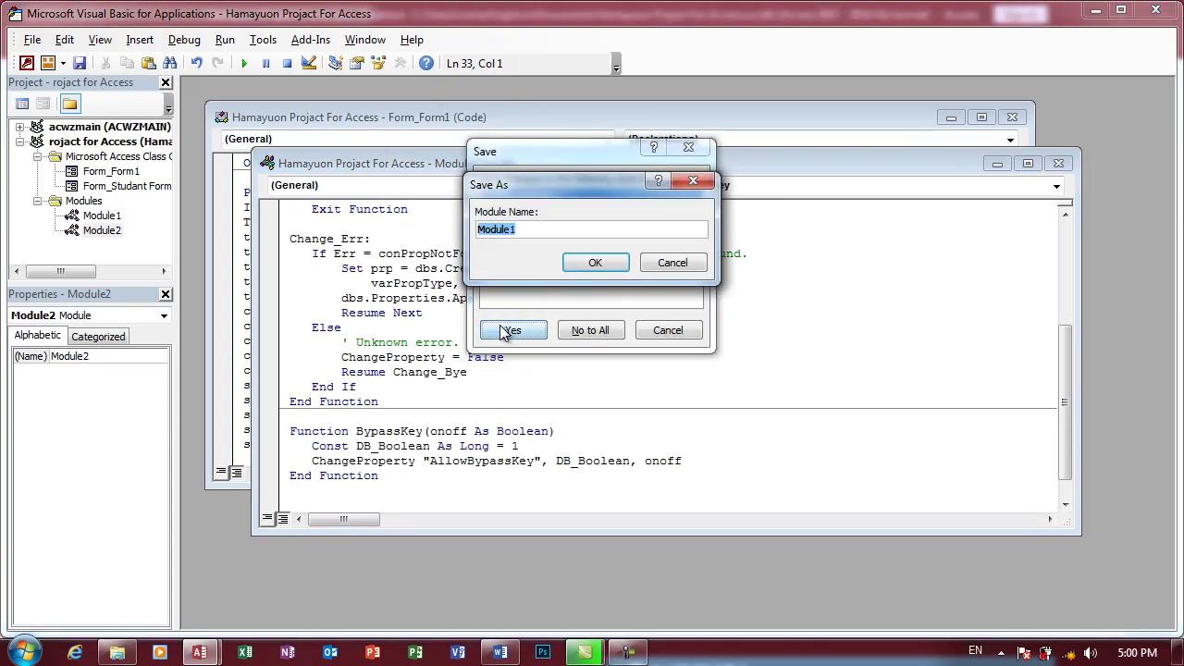
pyautogui.click(595, 263)
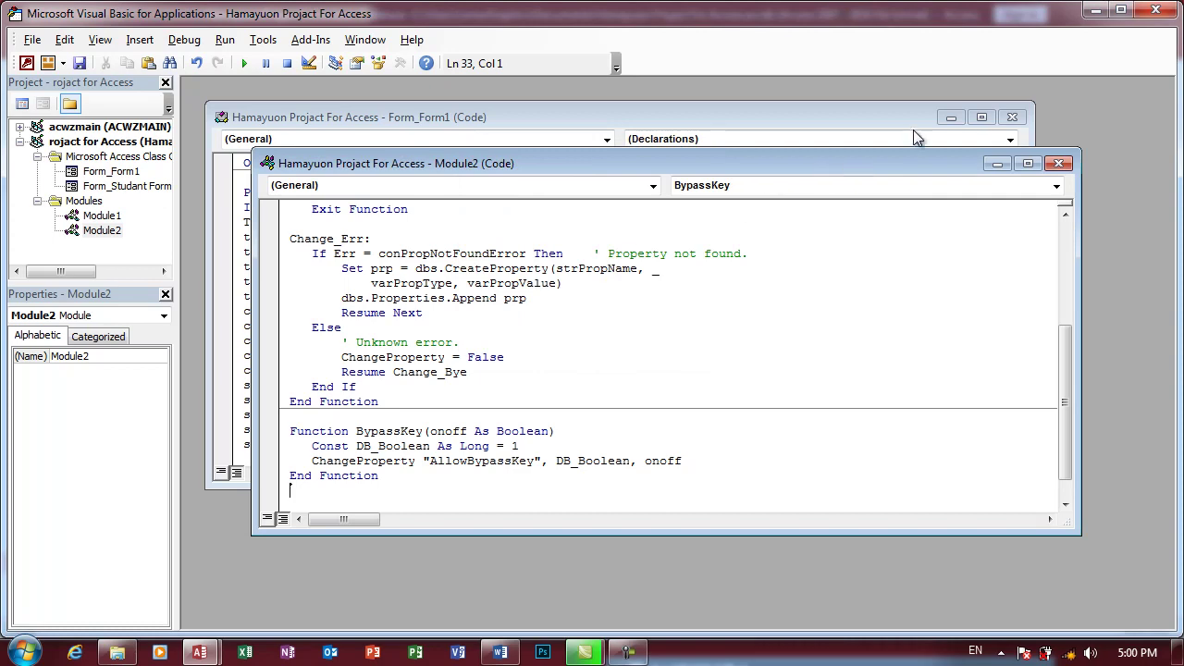
pyautogui.hotkey('alt', 'F11')
# Step: Start a new macro with a RunCode action and begin the function name with 'b'
pyautogui.scroll(-3, 120, 546)
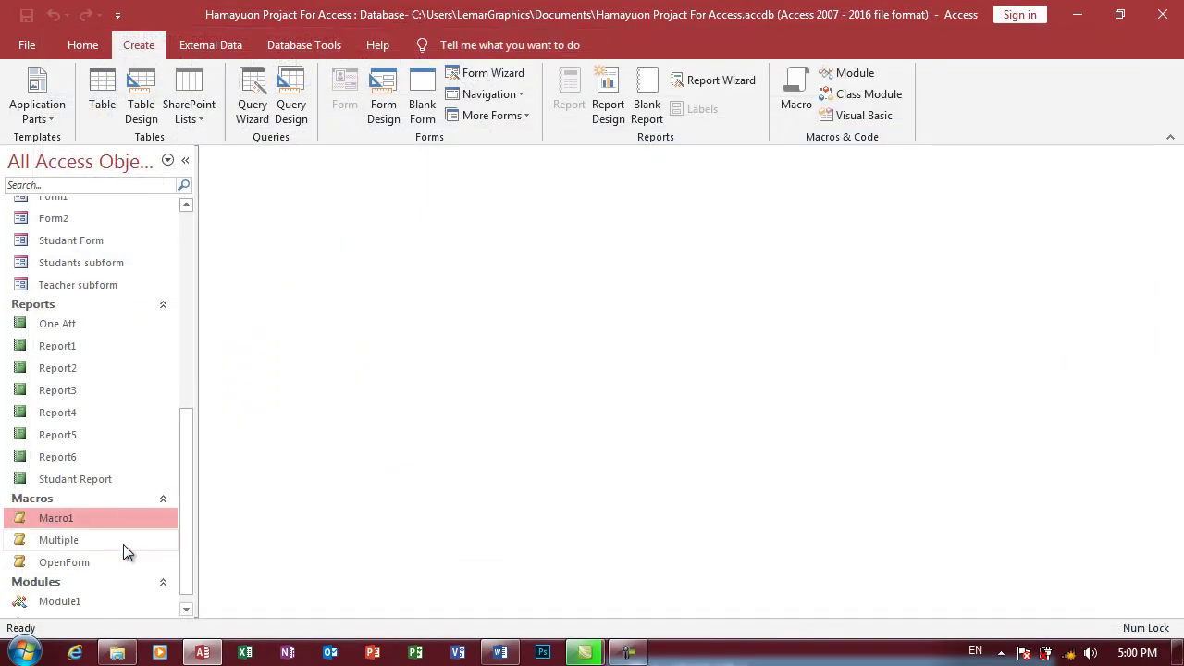
pyautogui.click(793, 96)
pyautogui.write('RunCode')
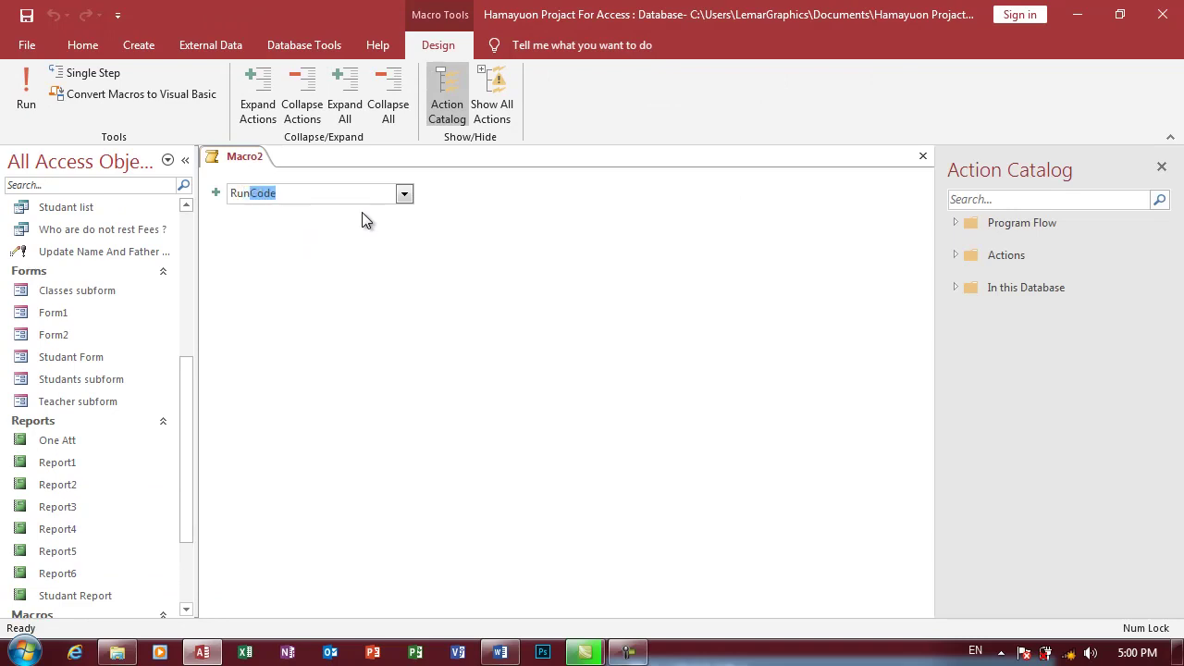
pyautogui.press('Return')
pyautogui.write('b')
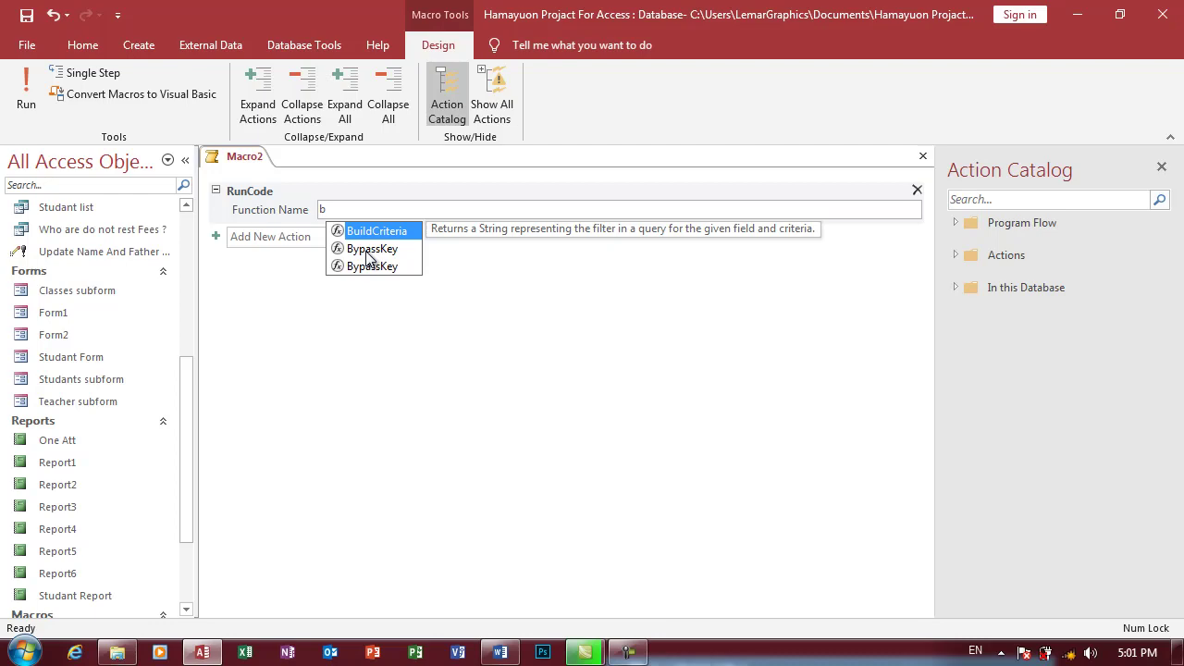
# Step: Open Module1 in the VBA editor and scroll to the BypassKey function
pyautogui.click(82, 588)
pyautogui.scroll(-2, 83, 588)
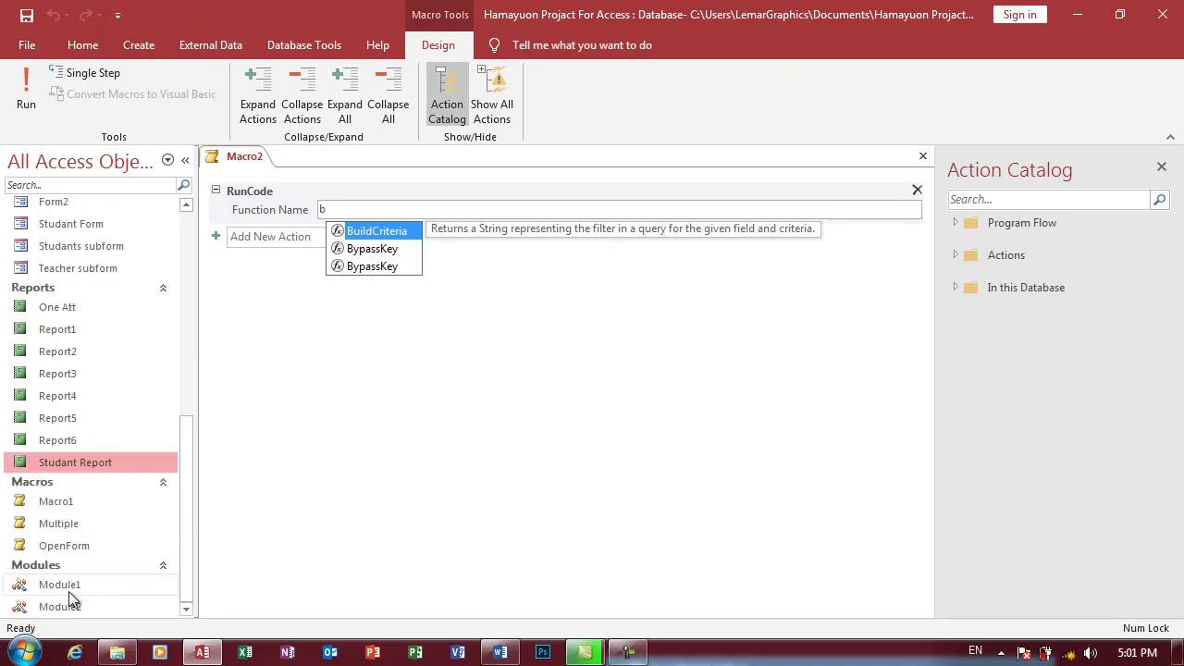
pyautogui.doubleClick(68, 591)
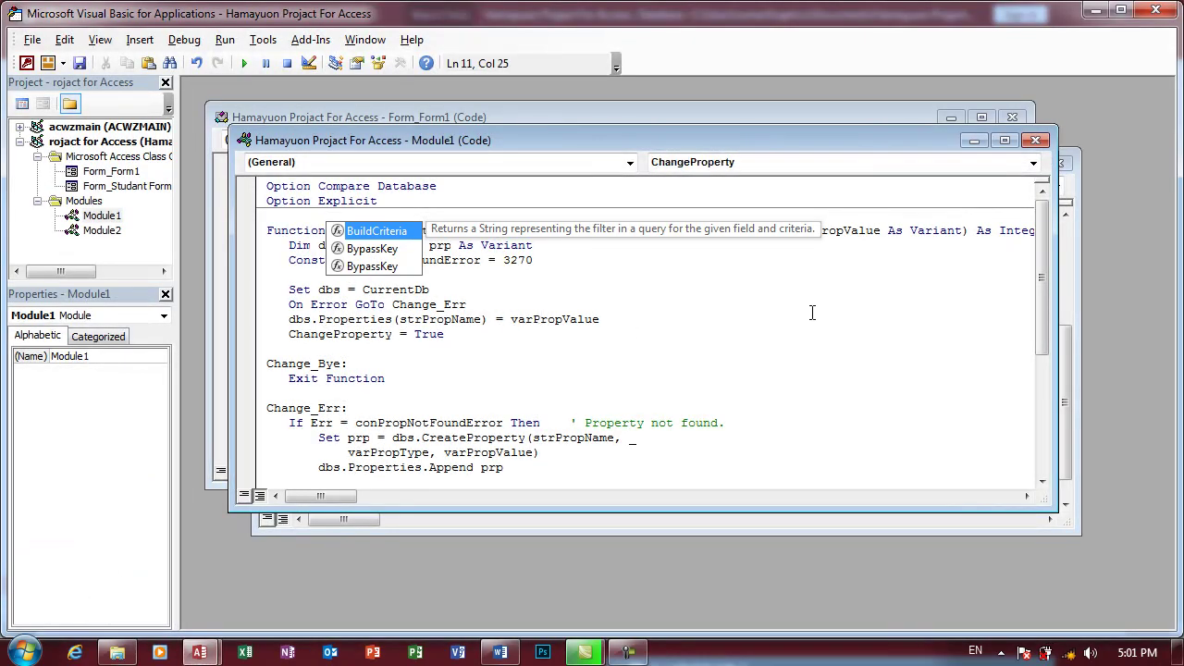
pyautogui.scroll(-1, 1029, 305)
pyautogui.scroll(-2, 1025, 342)
pyautogui.scroll(-1, 1019, 379)
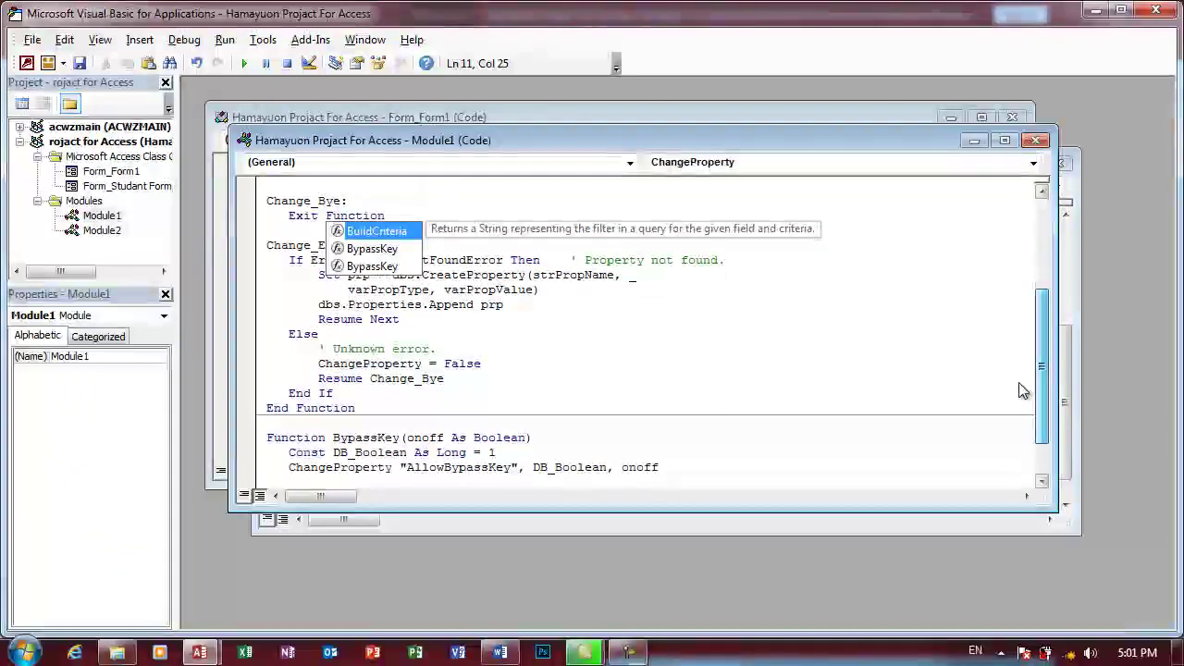
pyautogui.scroll(-1, 1017, 390)
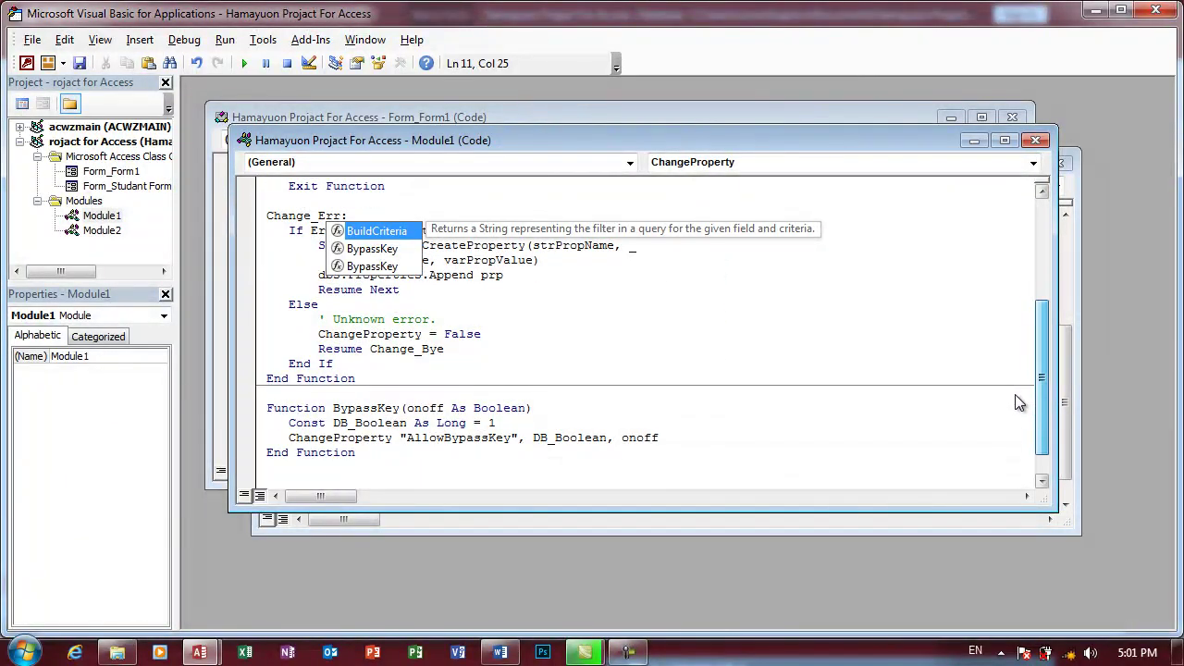
# Step: Confirm the BypassKey name in the code and set it as the RunCode function
pyautogui.doubleClick(361, 408)
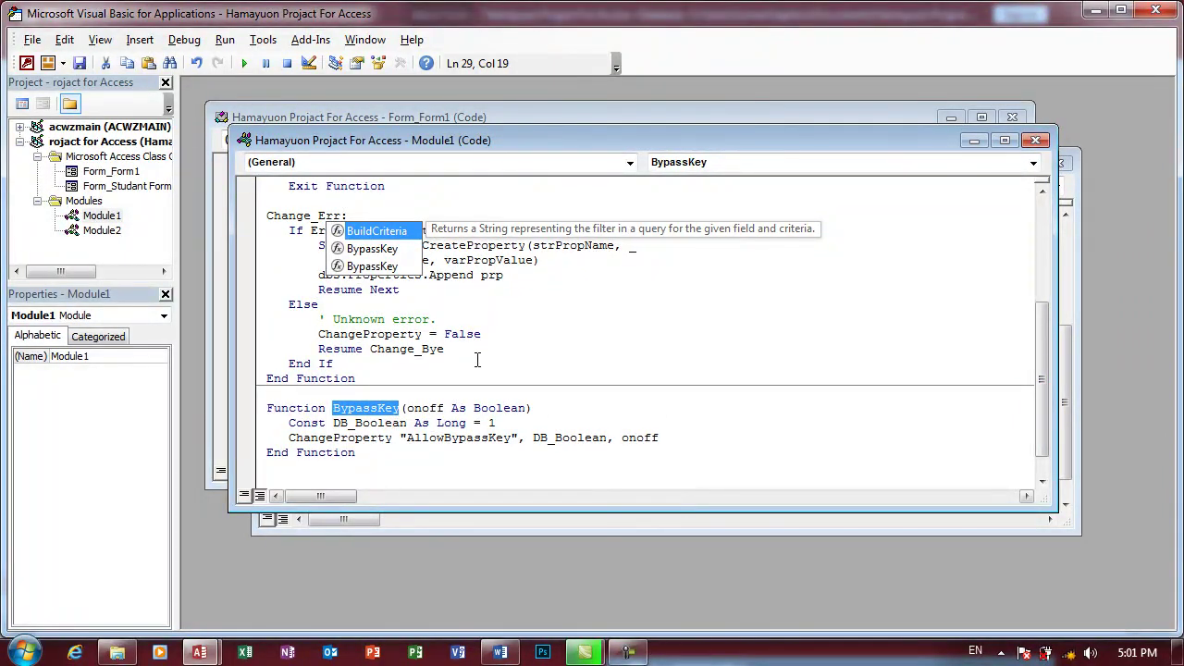
pyautogui.click(755, 333)
pyautogui.moveTo(1039, 420); pyautogui.dragTo(973, 418)
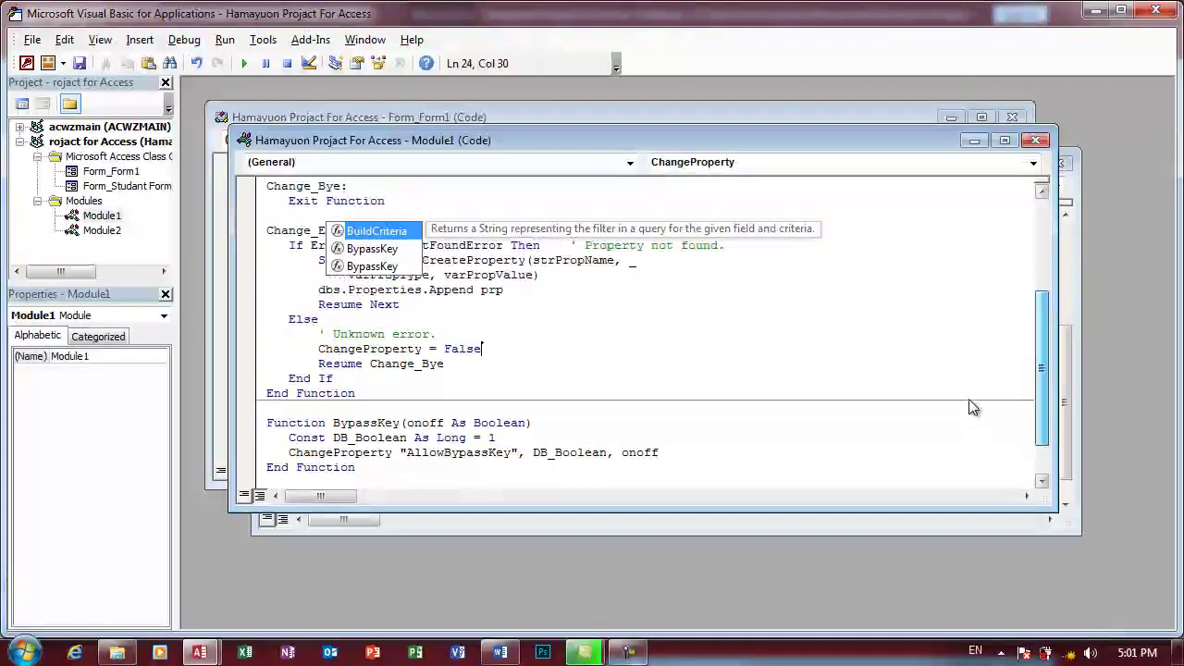
pyautogui.moveTo(968, 418); pyautogui.dragTo(970, 398)
pyautogui.click(1155, 9)
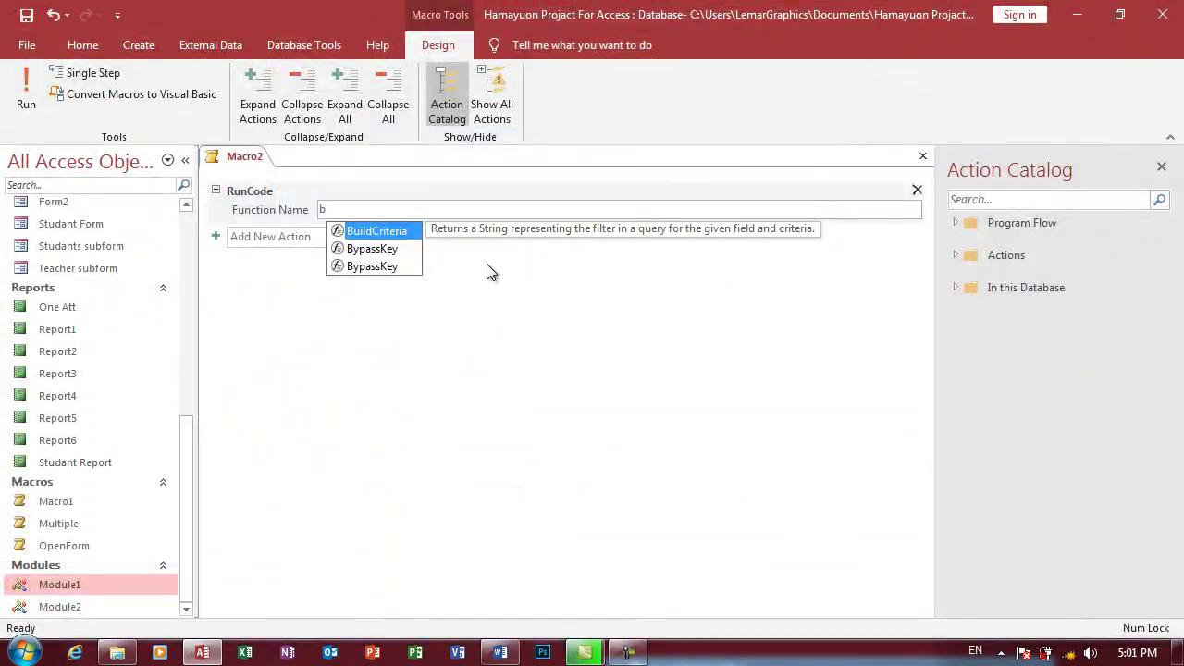
pyautogui.doubleClick(365, 248)
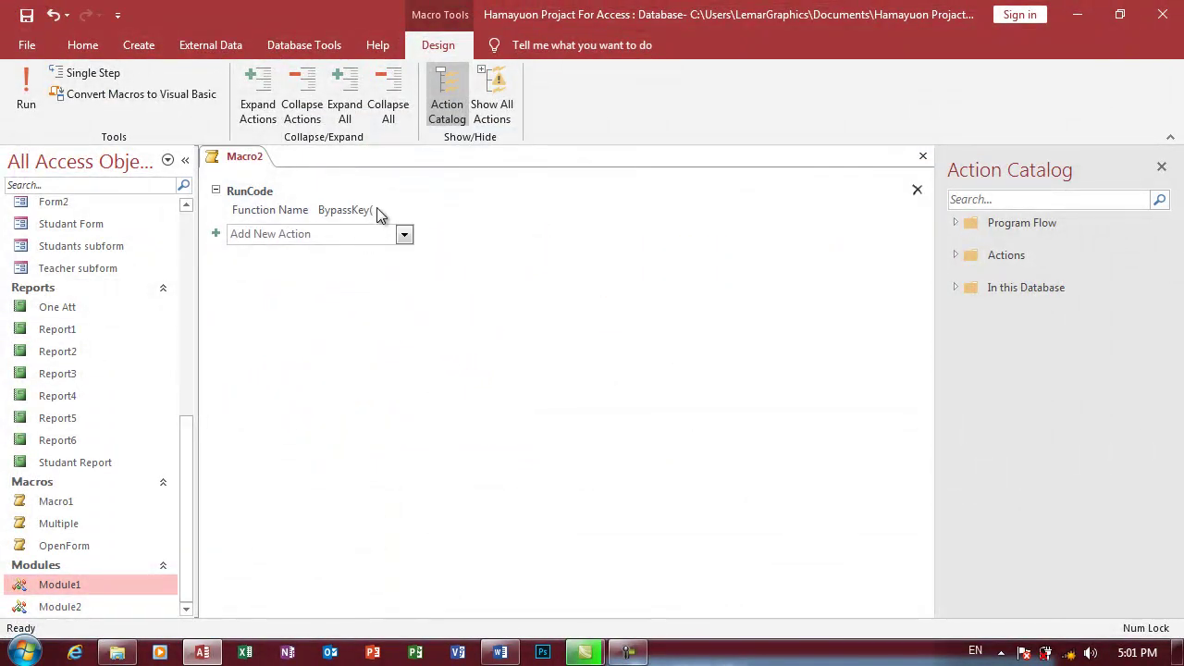
pyautogui.click(380, 209)
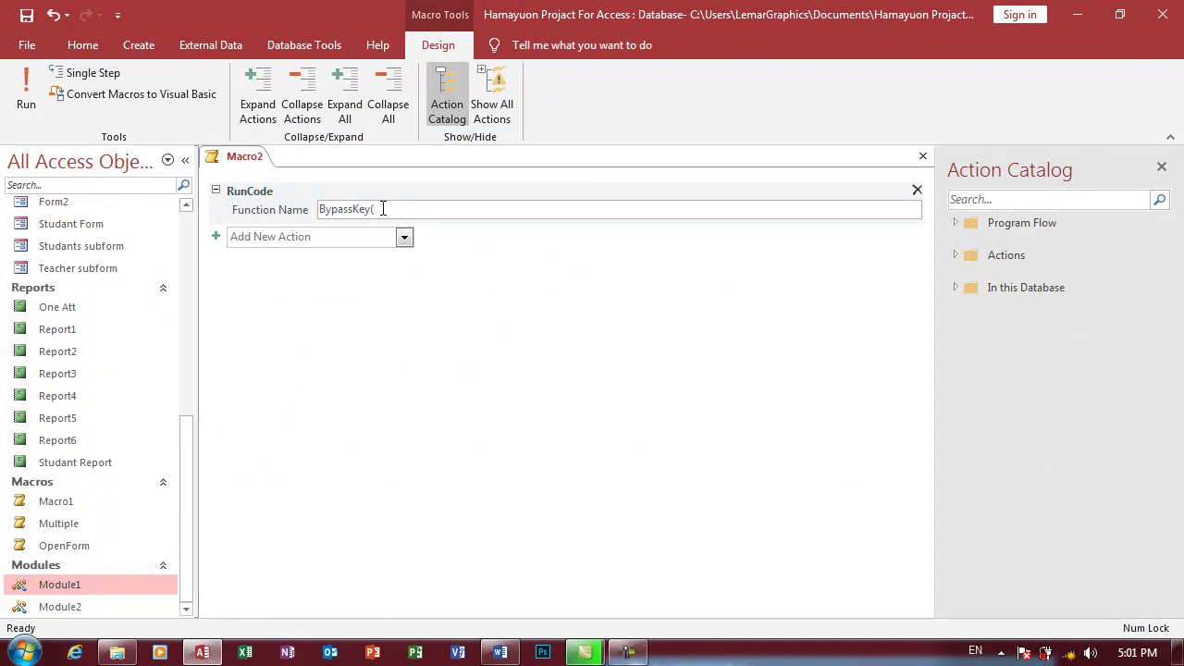
# Step: In the Word instructions, highlight 'false' in bypasskey(false or true), then go back to Access
pyautogui.click(500, 652)
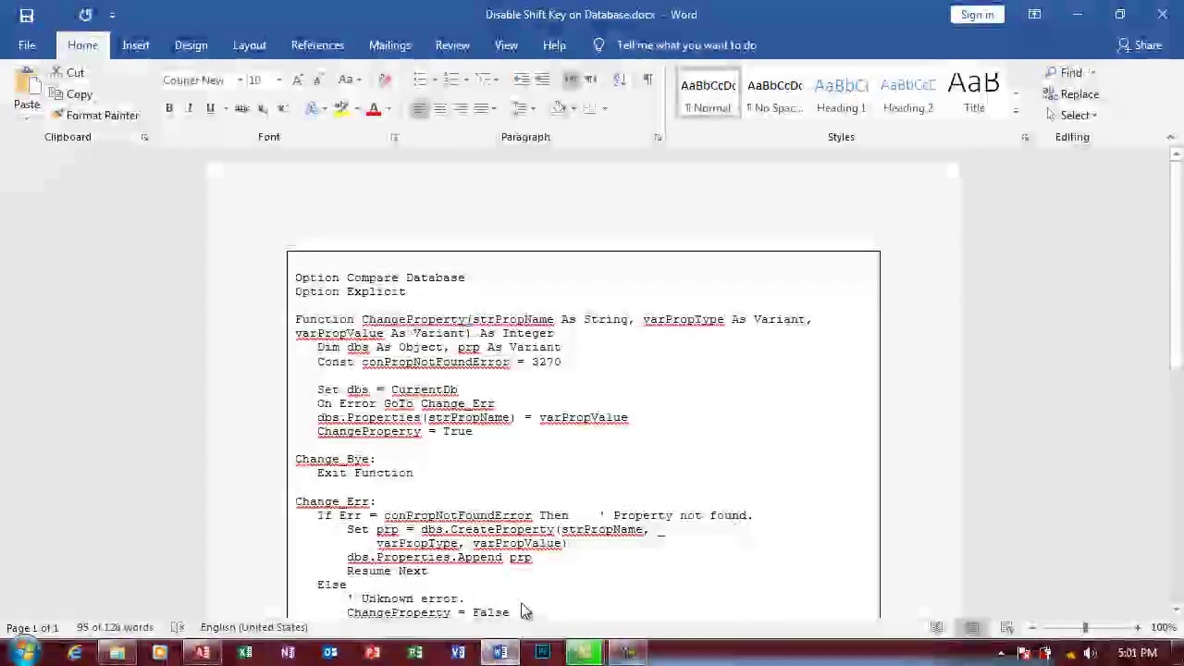
pyautogui.scroll(-4, 516, 504)
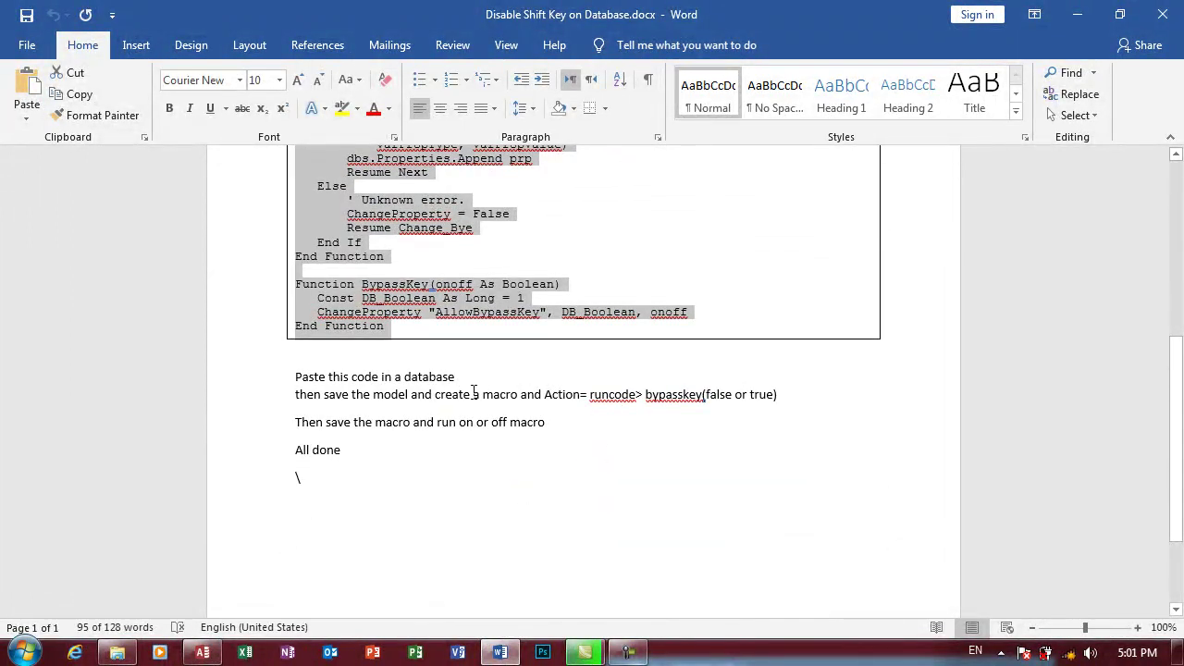
pyautogui.moveTo(531, 473); pyautogui.dragTo(265, 359)
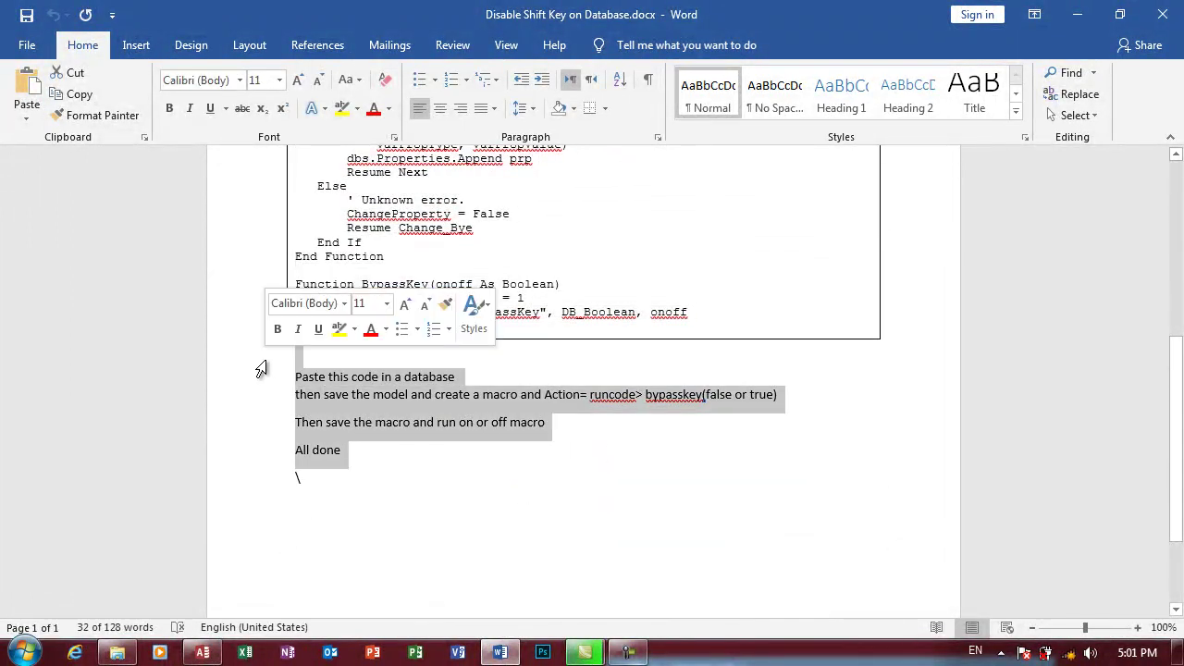
pyautogui.doubleClick(721, 396)
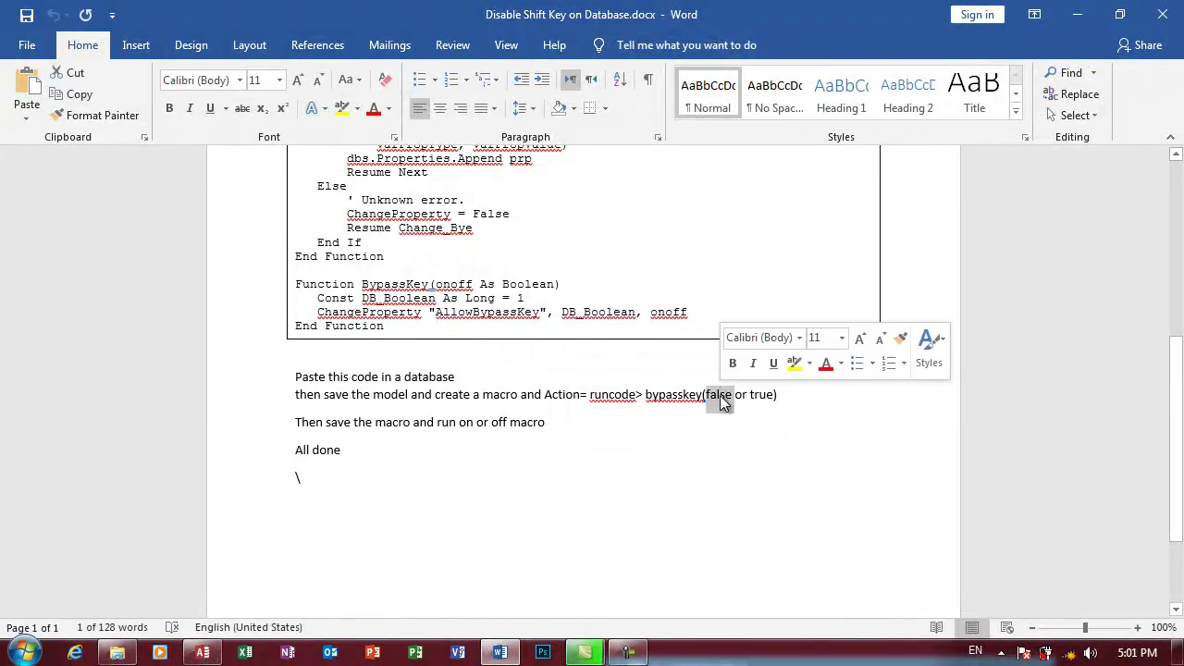
pyautogui.click(1077, 14)
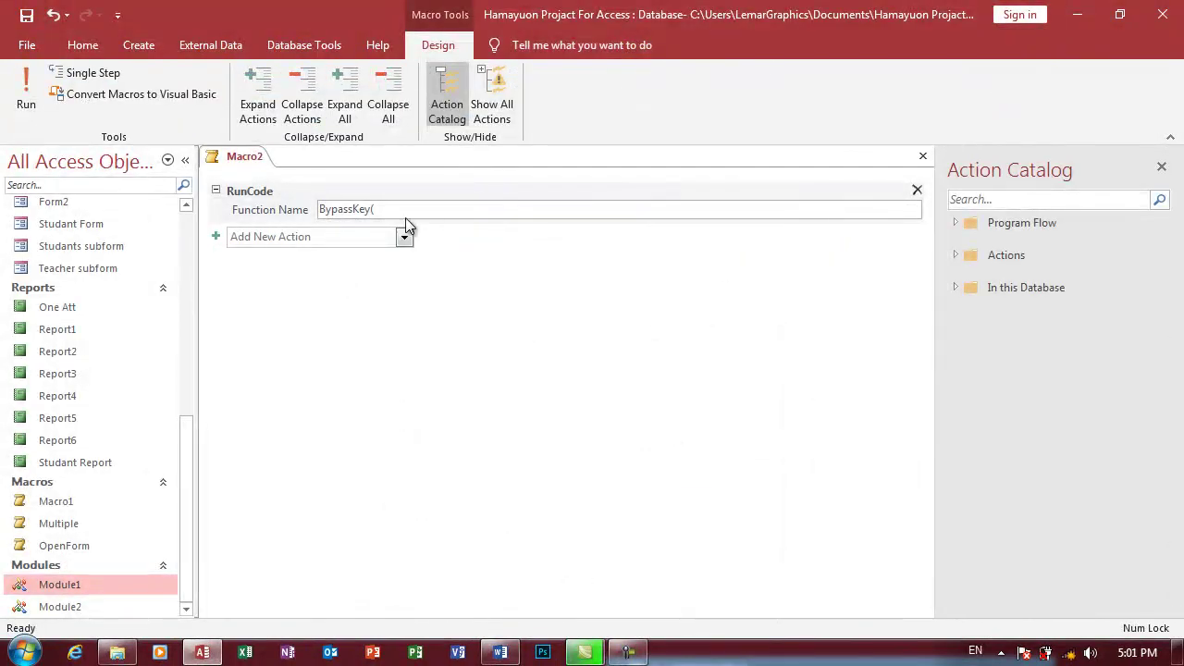
# Step: Complete the call as BypassKey(False) and save the macro under the name False
pyautogui.write('a')
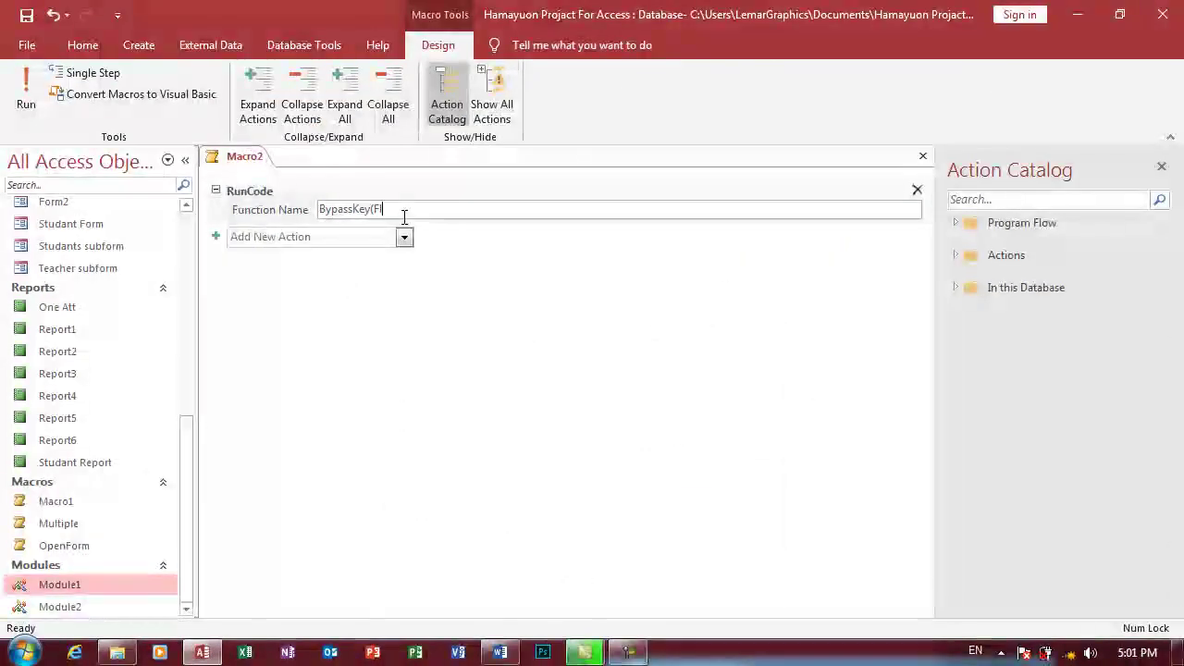
pyautogui.write('lse')
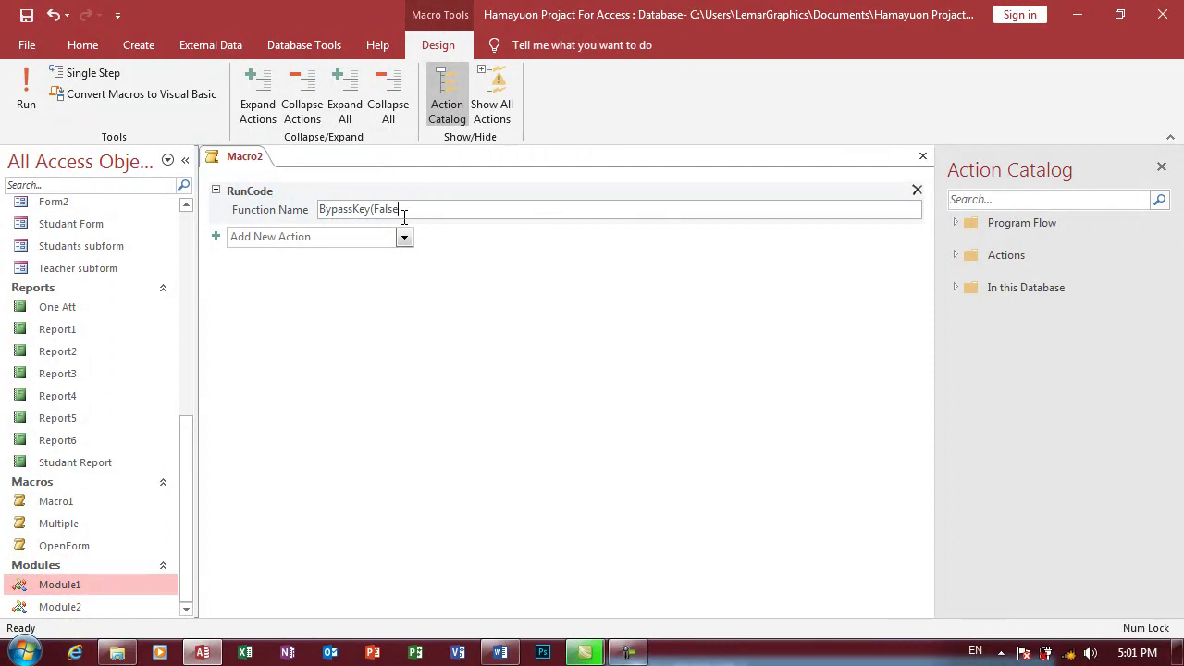
pyautogui.click(404, 277)
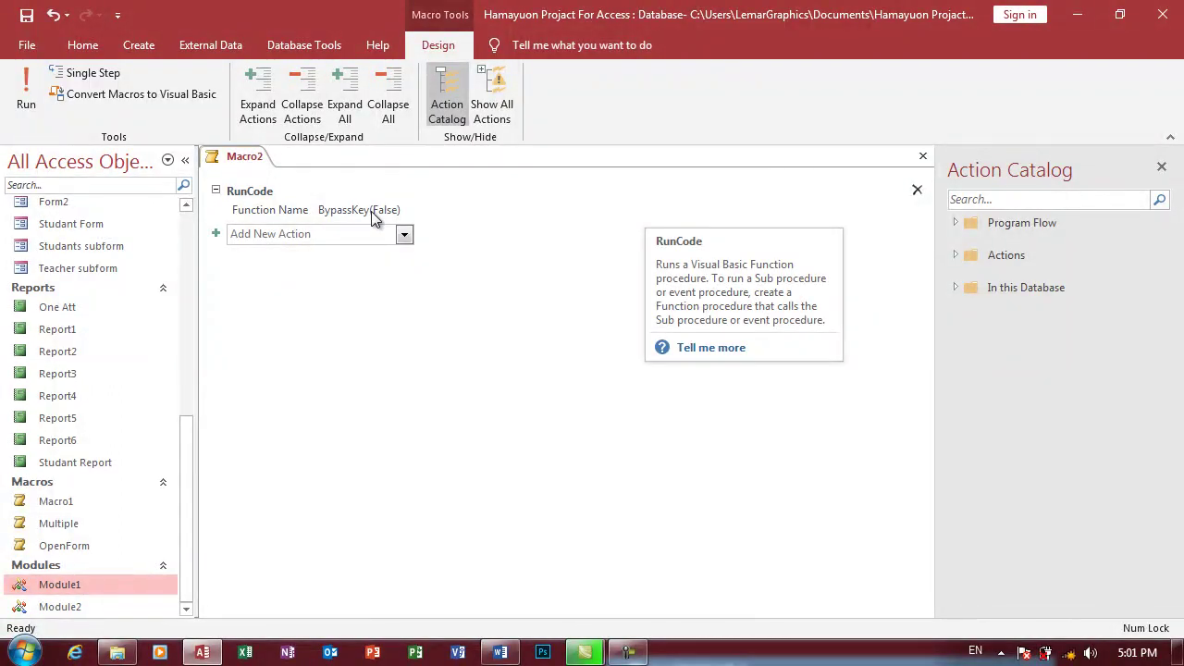
pyautogui.click(923, 158)
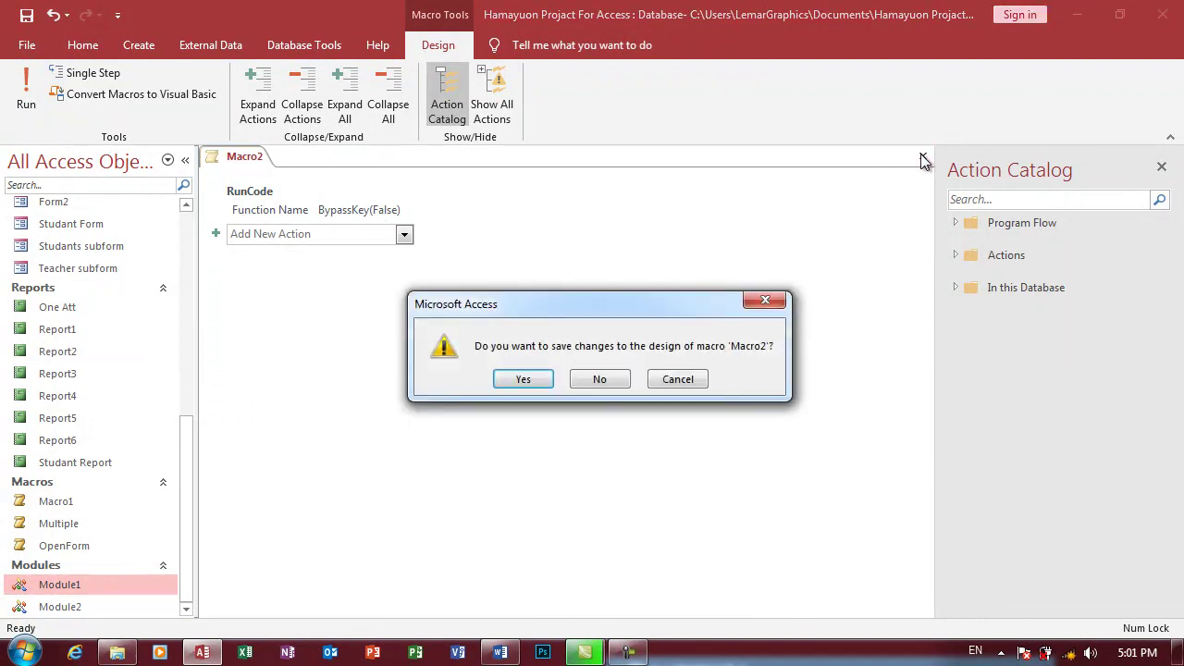
pyautogui.press('Return')
pyautogui.write('Fa')
pyautogui.press('BackSpace')
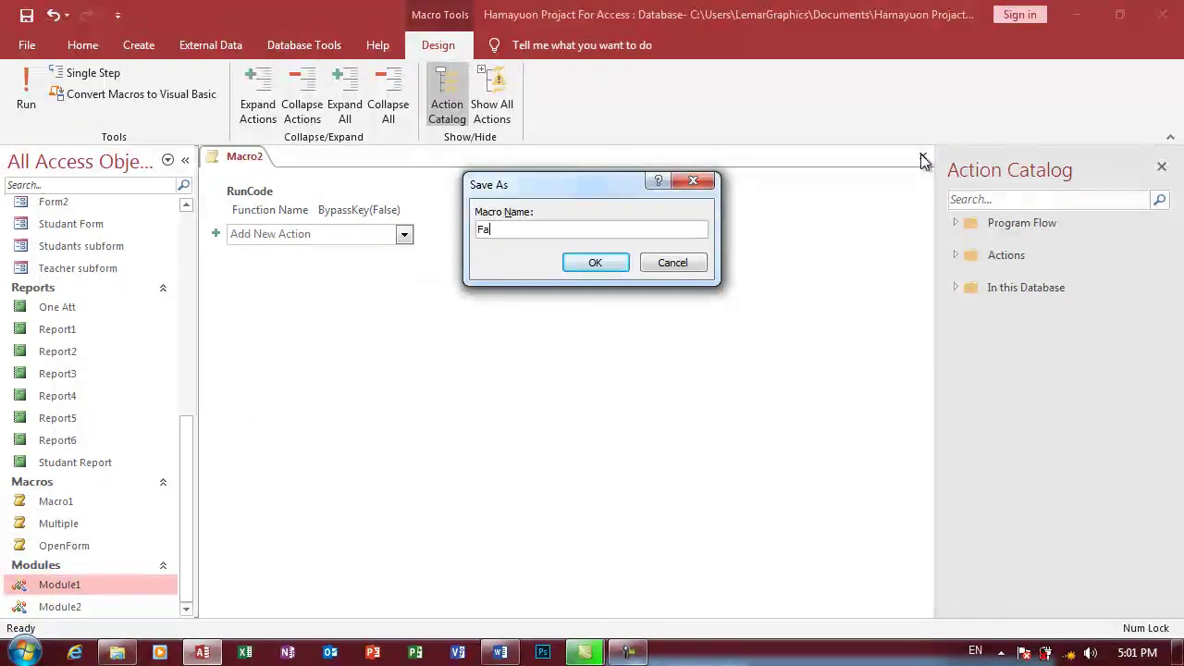
pyautogui.write('lse')
pyautogui.press('Return')
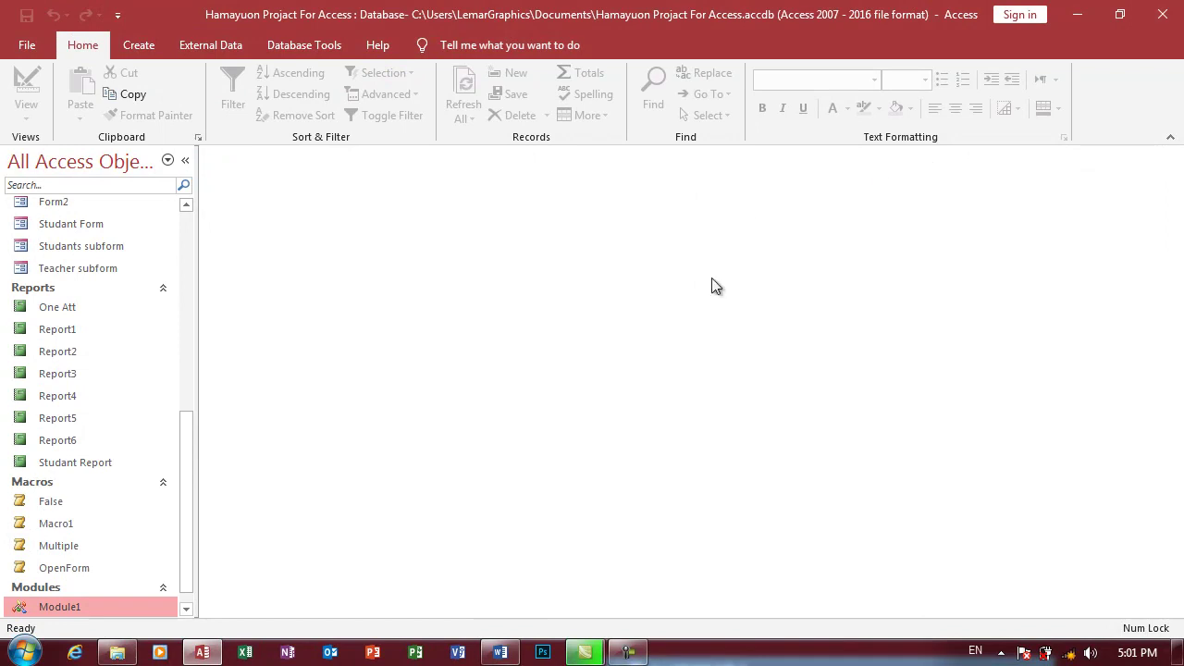
# Step: Create a new macro with a RunCode action calling BypassKey(True)
pyautogui.scroll(-1, 155, 576)
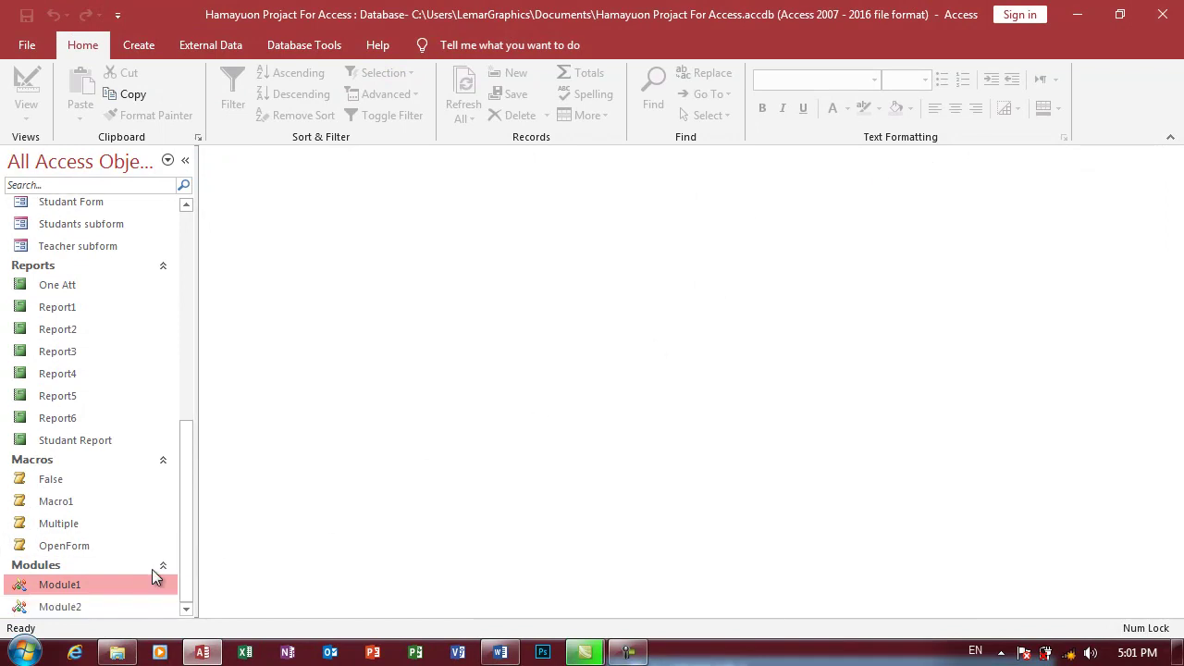
pyautogui.click(138, 45)
pyautogui.click(860, 88)
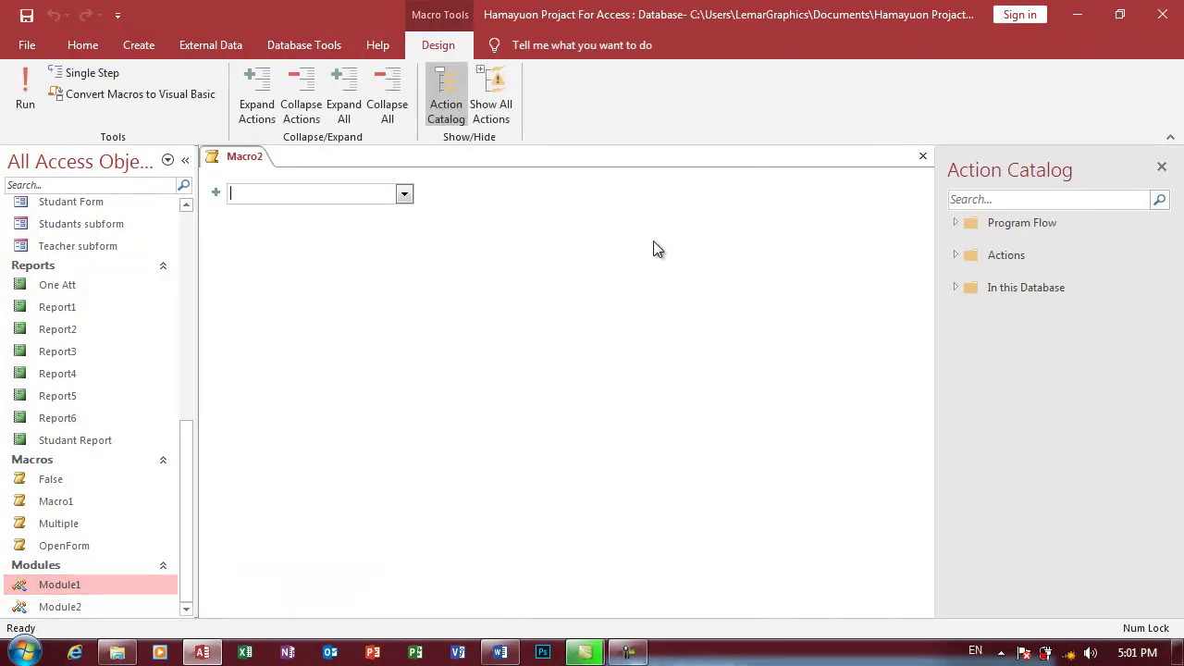
pyautogui.write('RunCode')
pyautogui.press('Return')
pyautogui.write('by')
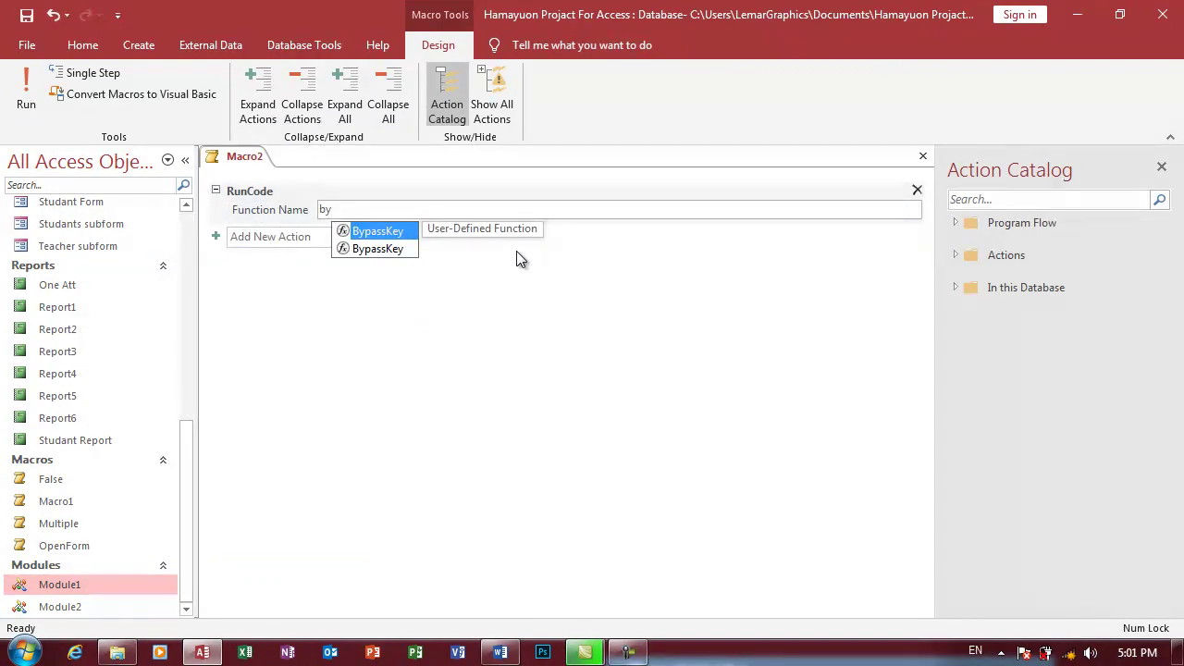
pyautogui.press('Tab')
pyautogui.click(372, 231)
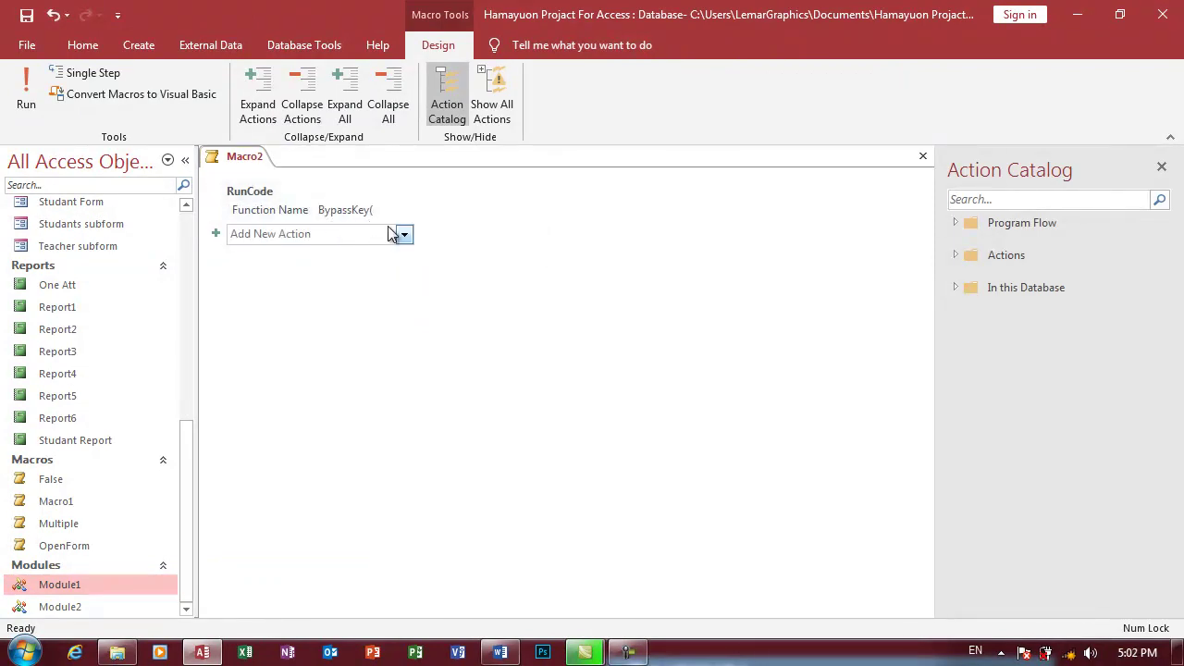
pyautogui.click(392, 209)
pyautogui.write('True)')
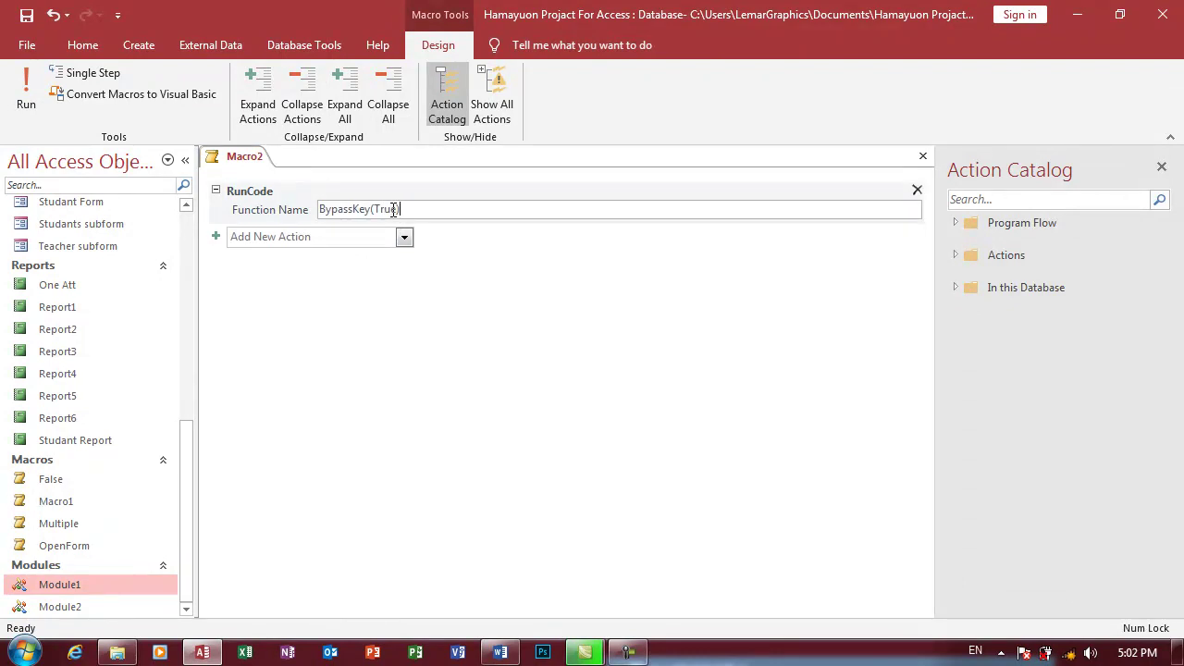
# Step: Close the macro and save it under the name True
pyautogui.click(923, 155)
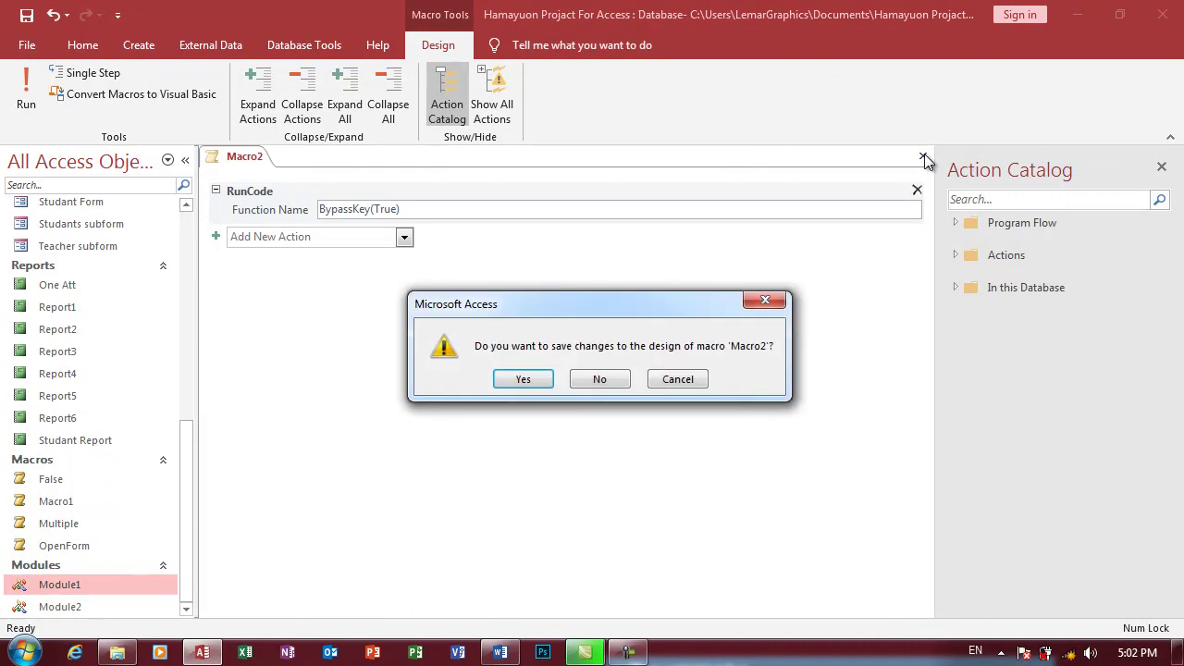
pyautogui.press('Return')
pyautogui.write('True')
pyautogui.press('Return')
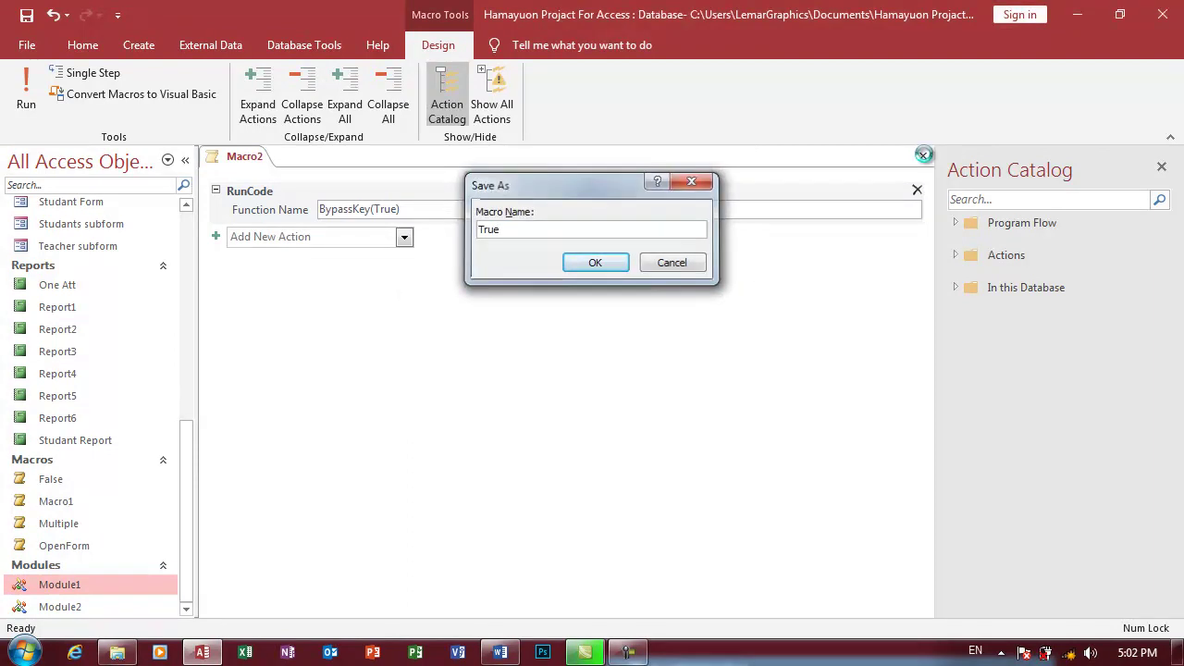
pyautogui.click(93, 306)
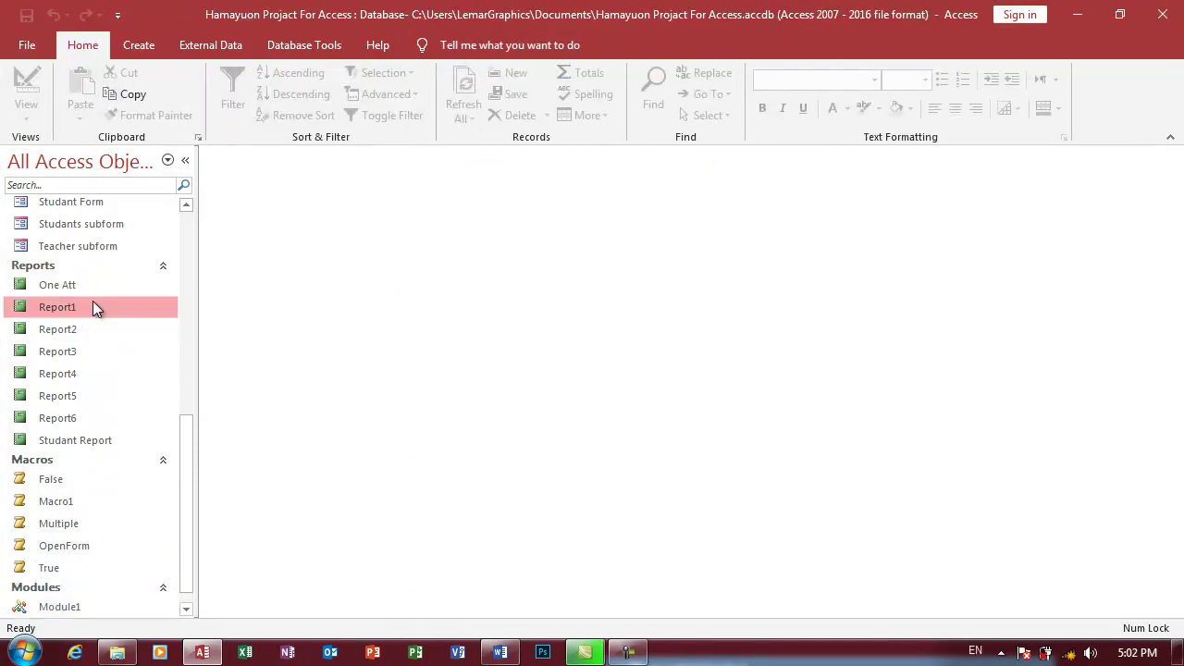
pyautogui.scroll(5, 92, 305)
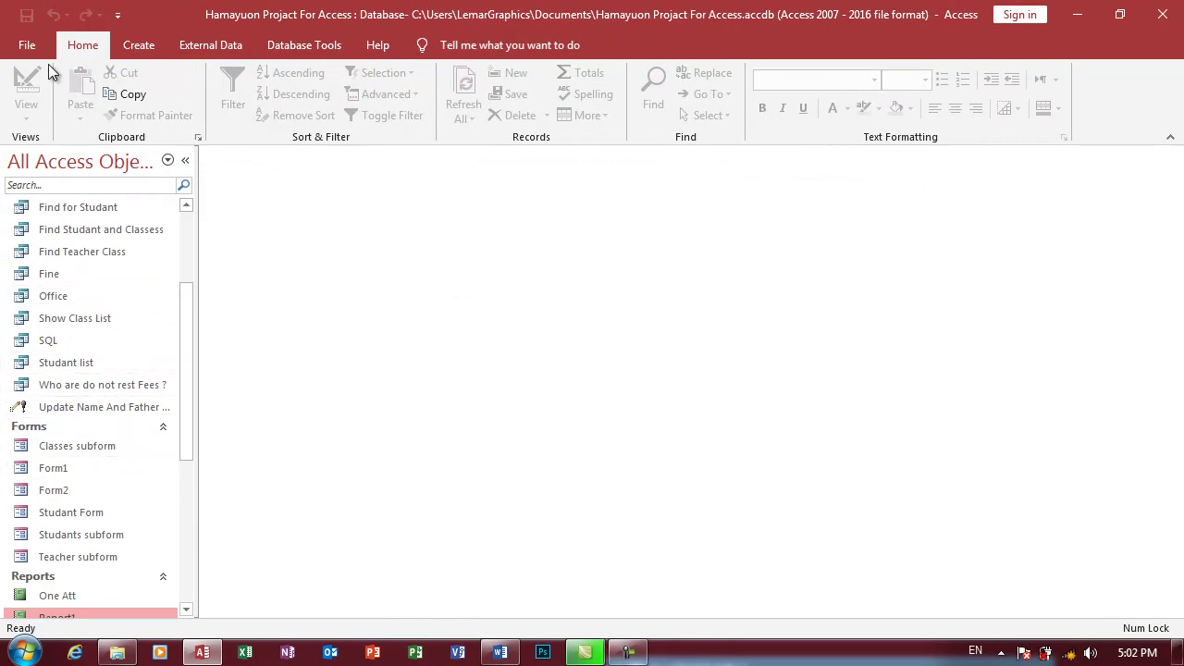
pyautogui.doubleClick(58, 450)
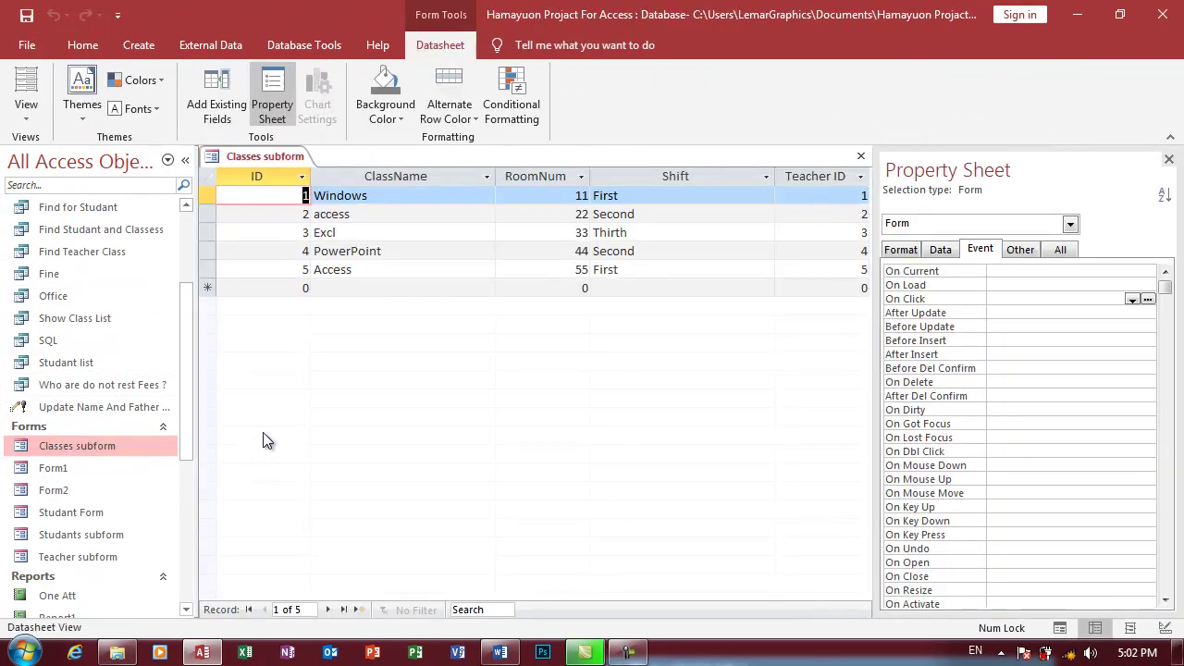
pyautogui.doubleClick(103, 557)
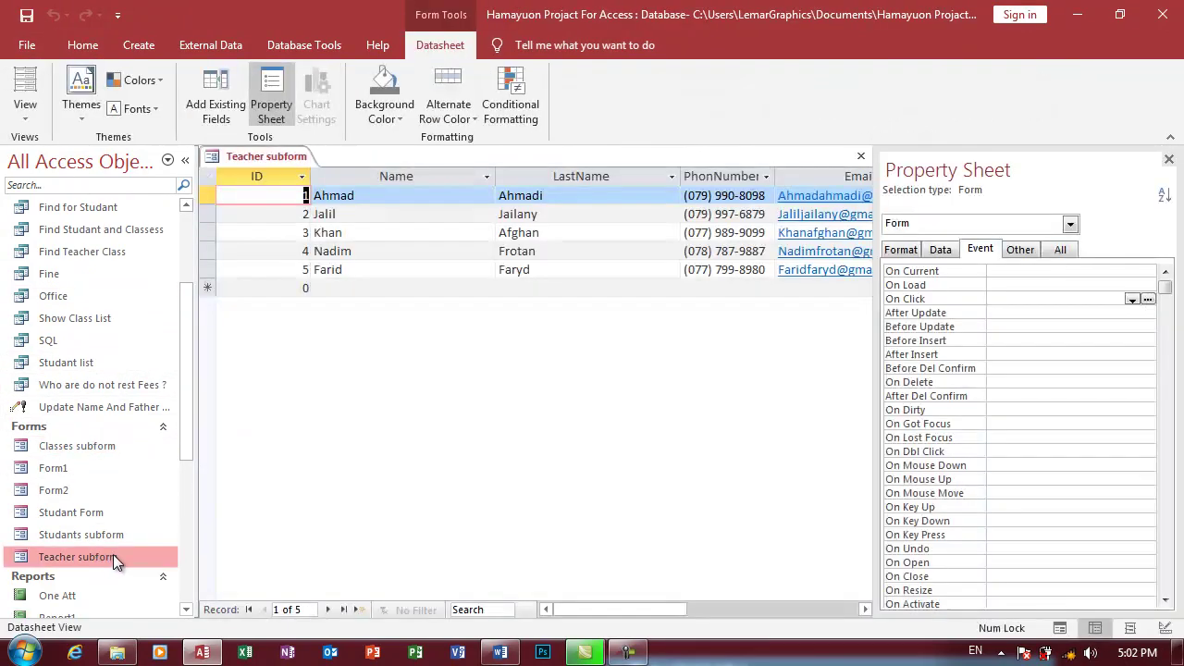
pyautogui.doubleClick(101, 535)
pyautogui.doubleClick(95, 515)
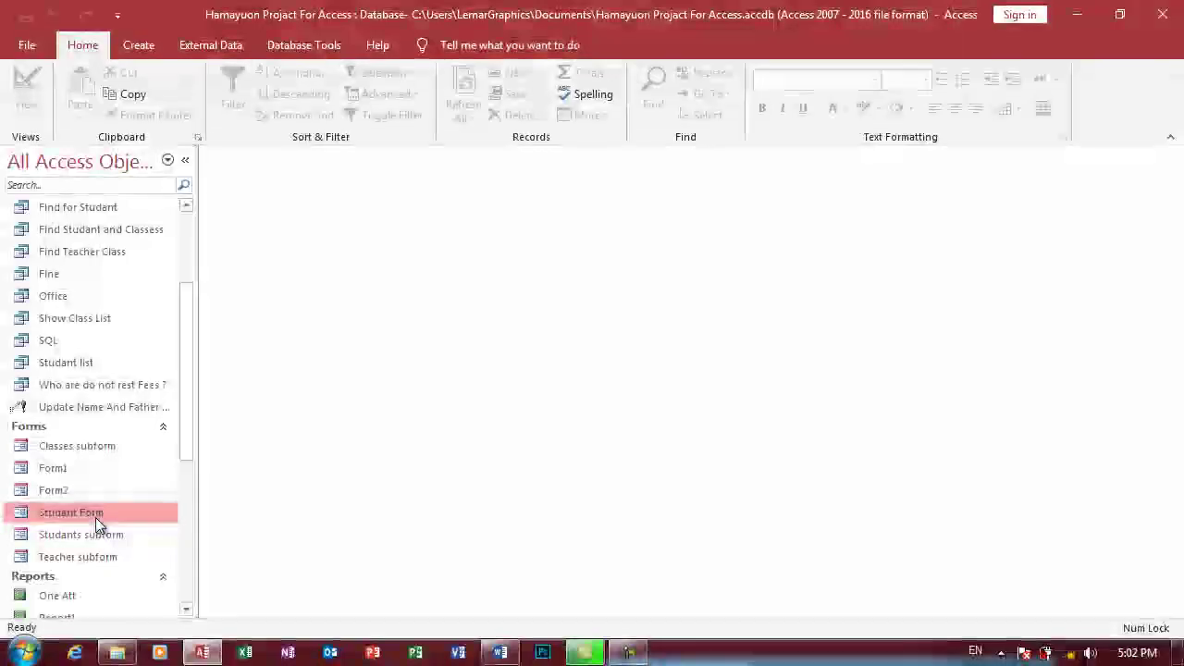
pyautogui.moveTo(545, 207); pyautogui.dragTo(598, 72)
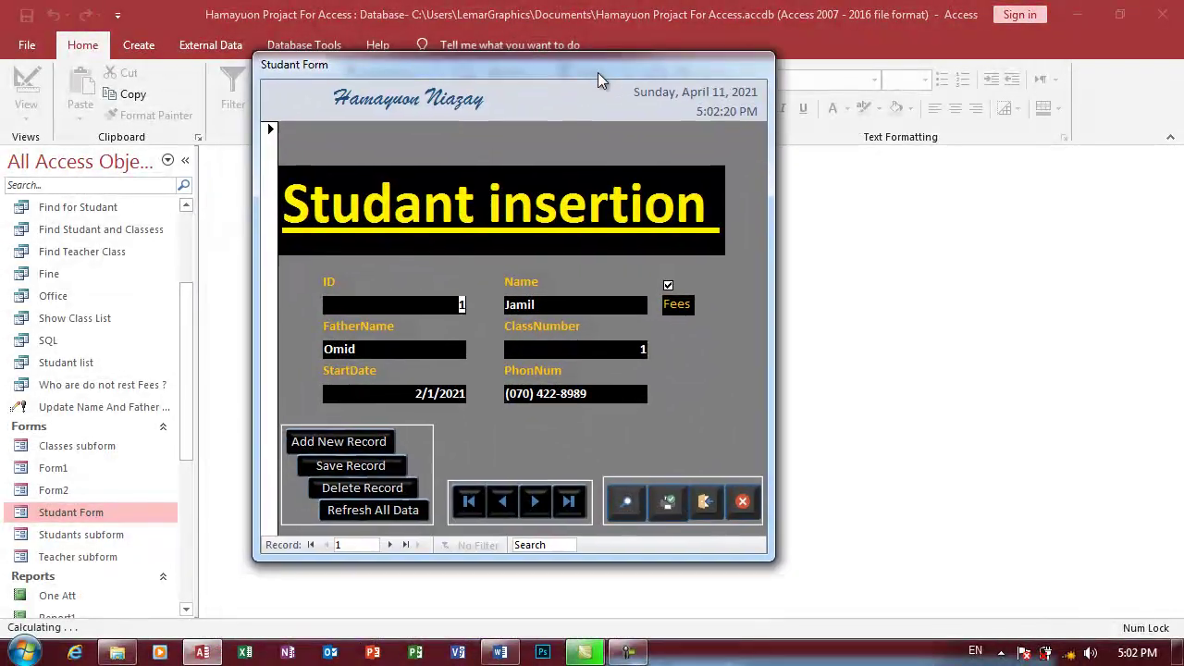
pyautogui.click(599, 403)
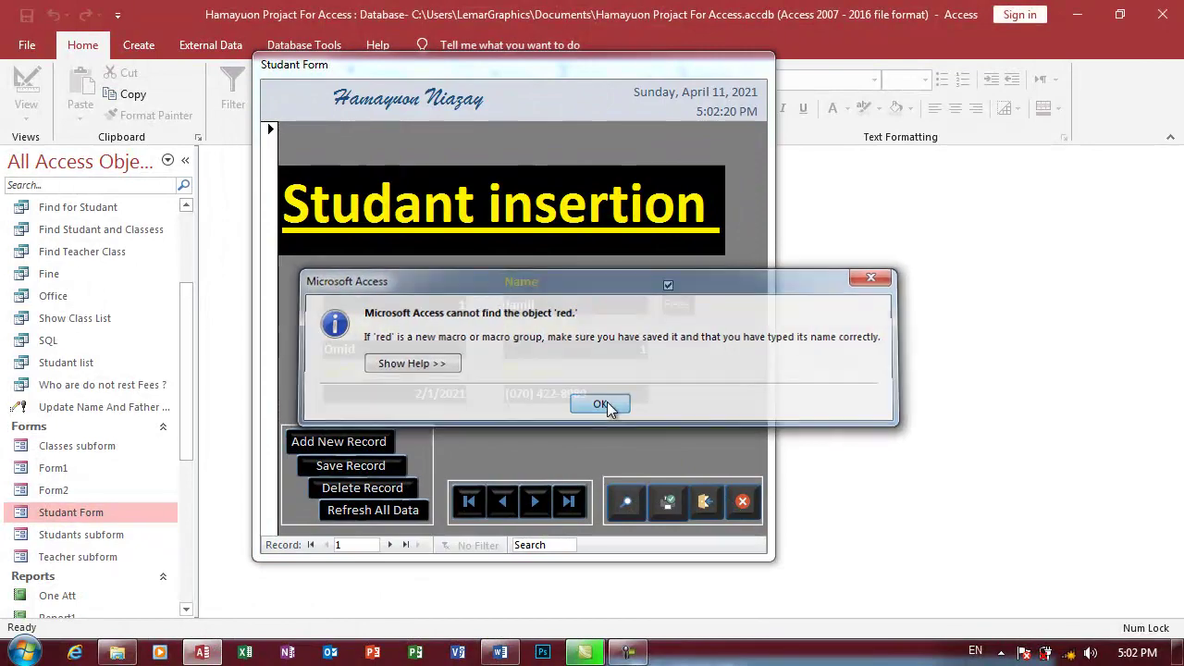
pyautogui.click(597, 401)
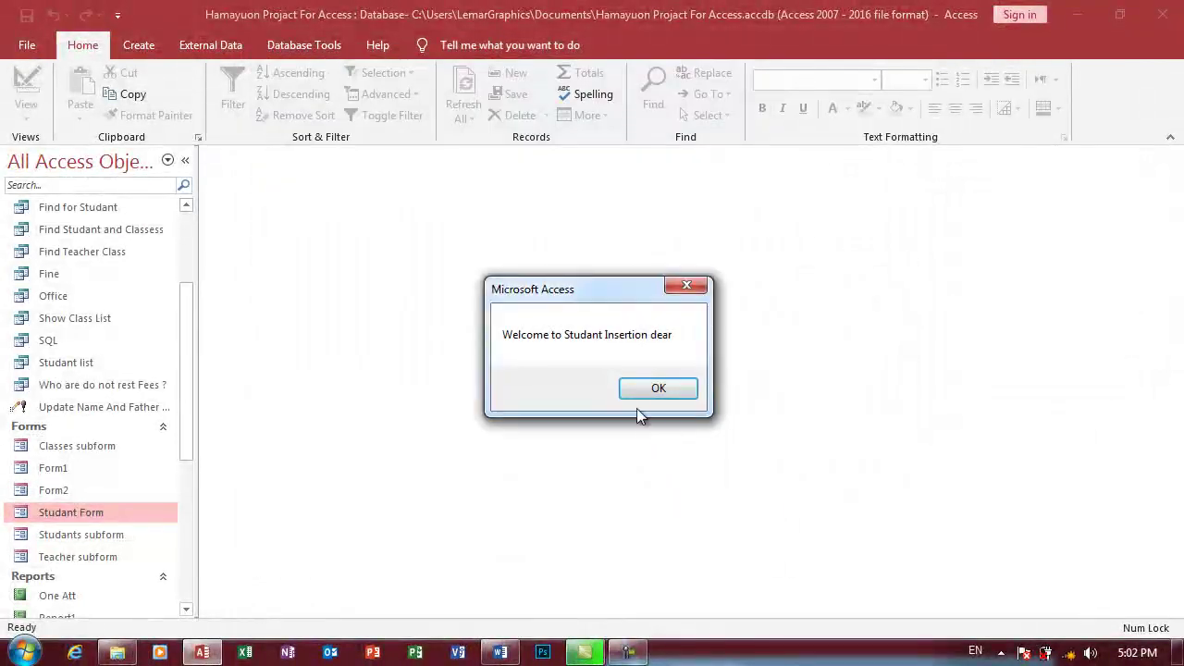
pyautogui.click(638, 398)
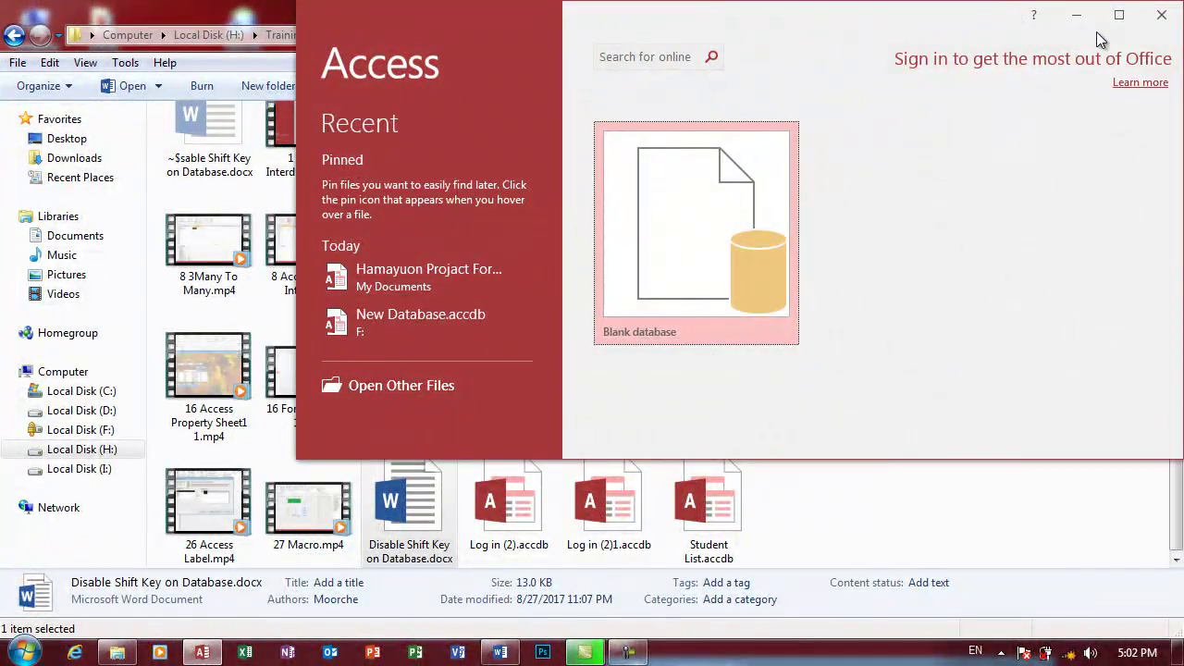
pyautogui.click(1116, 16)
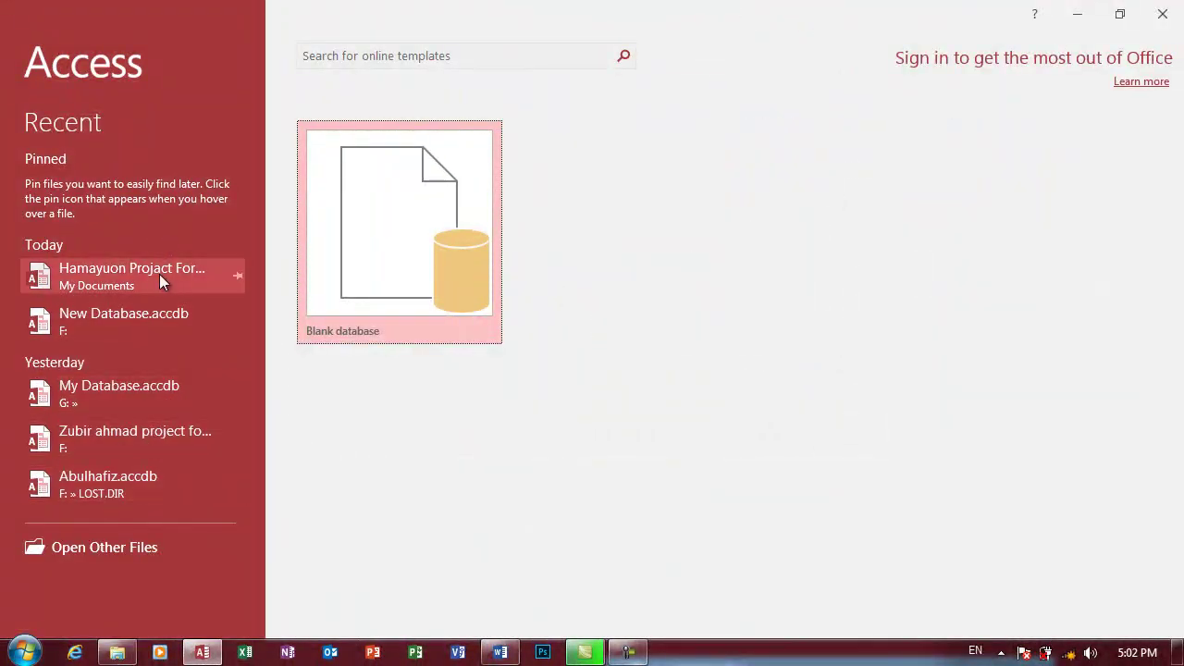
pyautogui.click(155, 277)
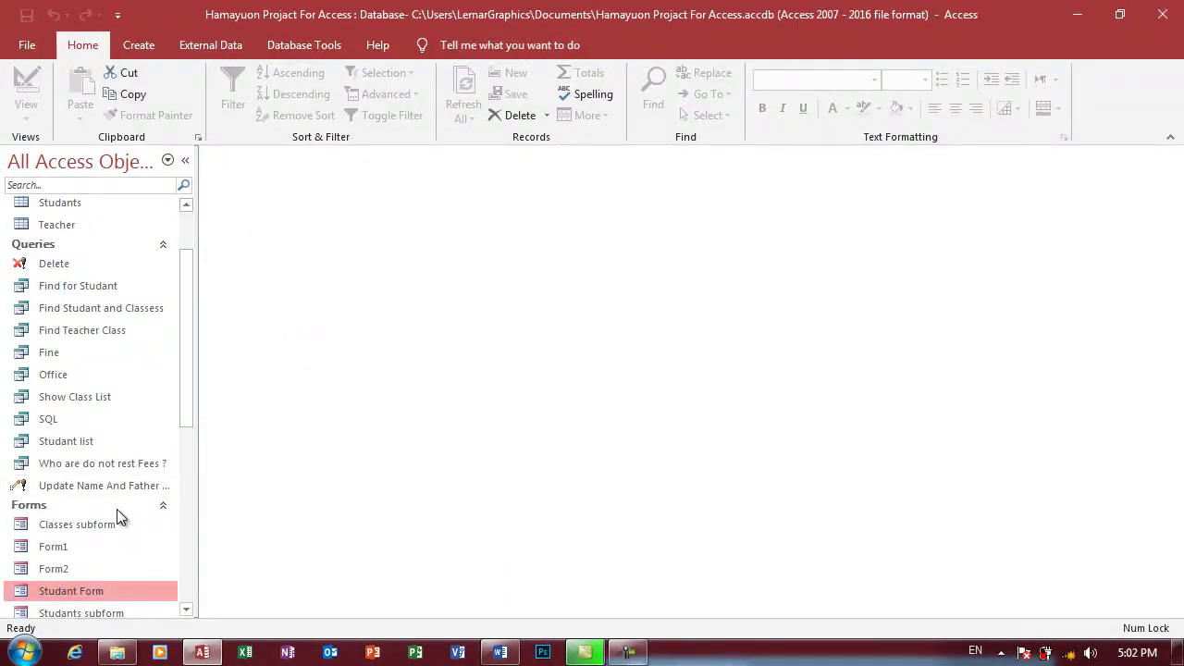
pyautogui.doubleClick(67, 567)
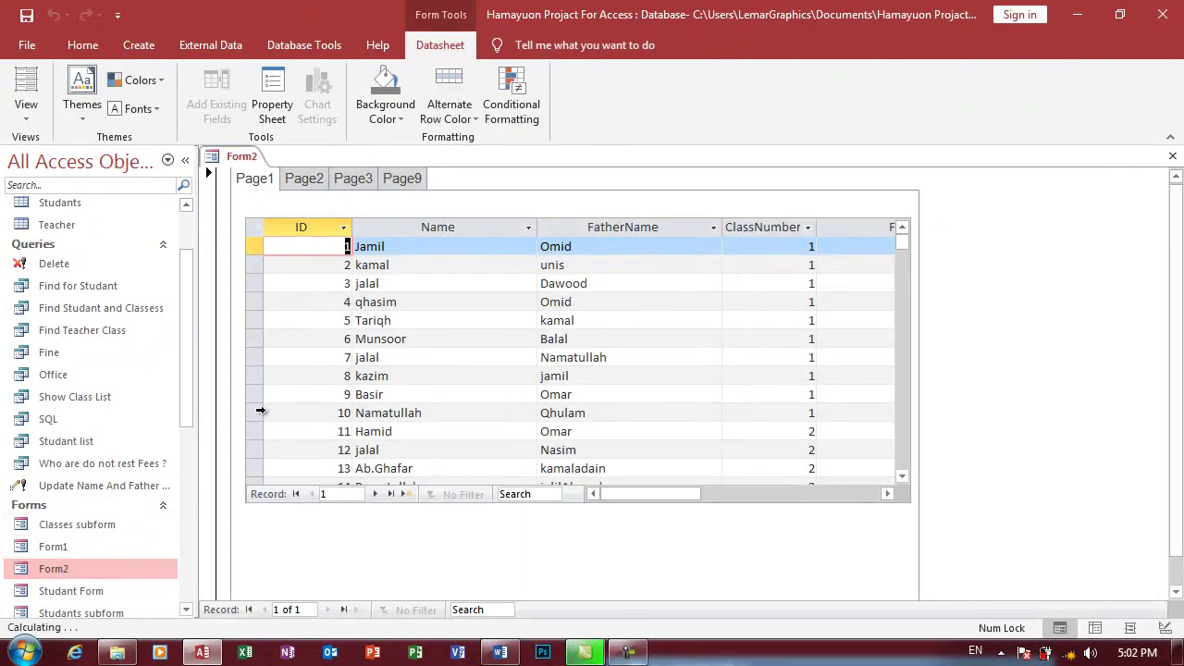
pyautogui.hotkey('ctrl', 'w')
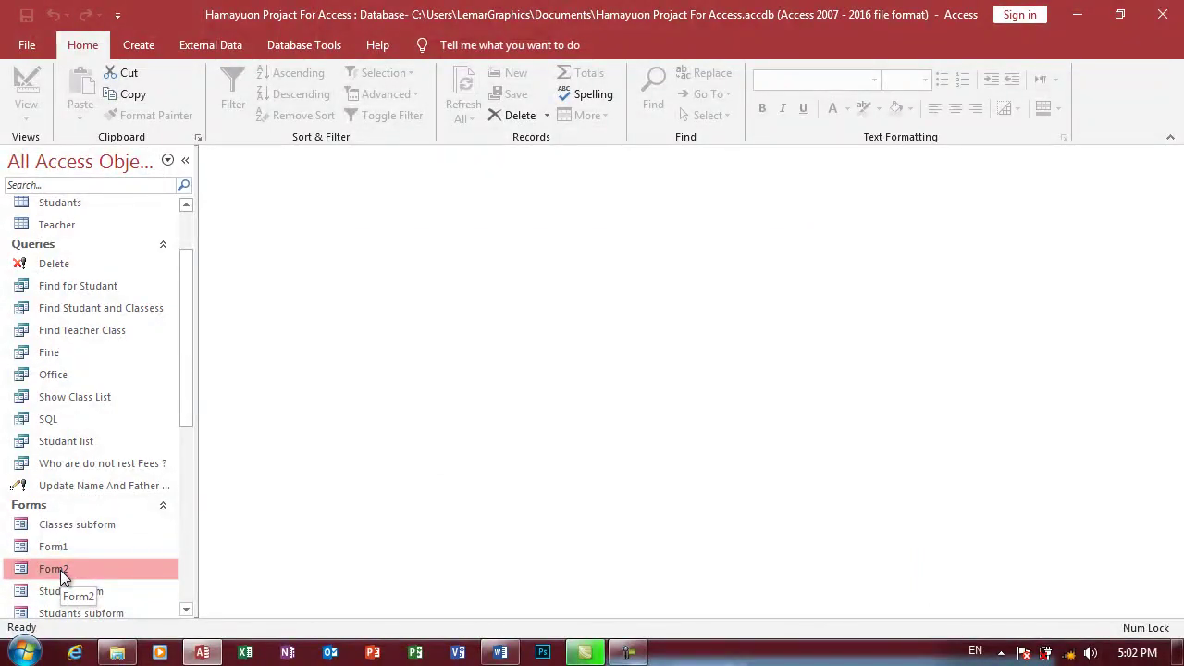
# Step: Set Display Form to Form2 in the Current Database options
pyautogui.click(145, 51)
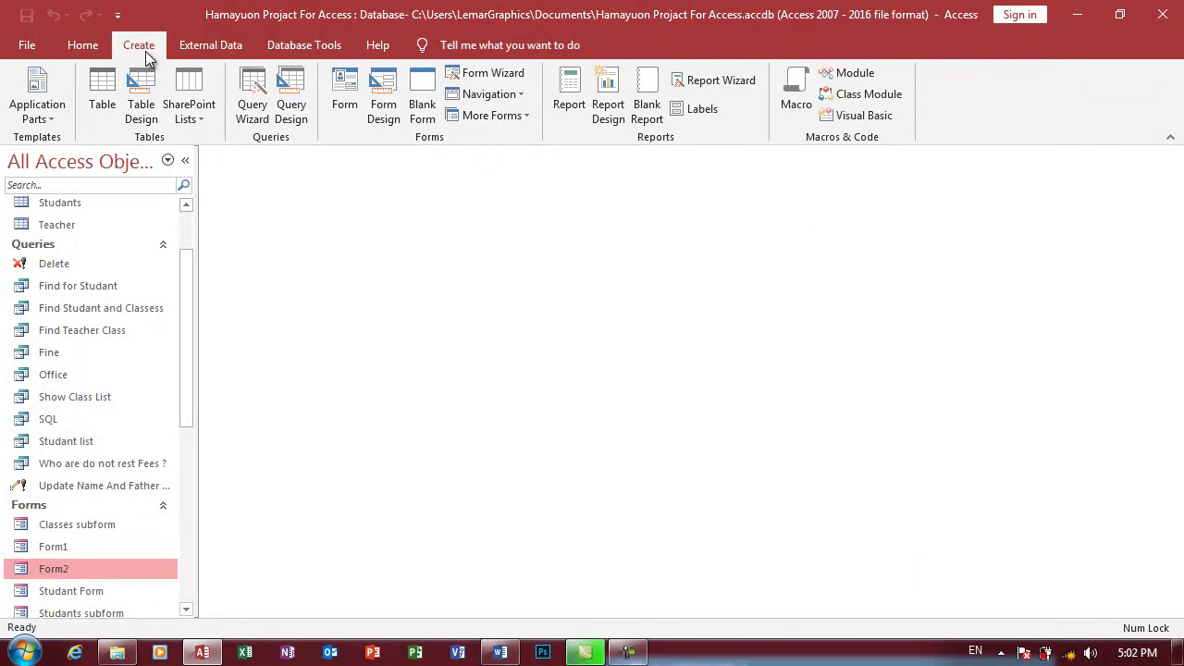
pyautogui.click(27, 44)
pyautogui.click(56, 429)
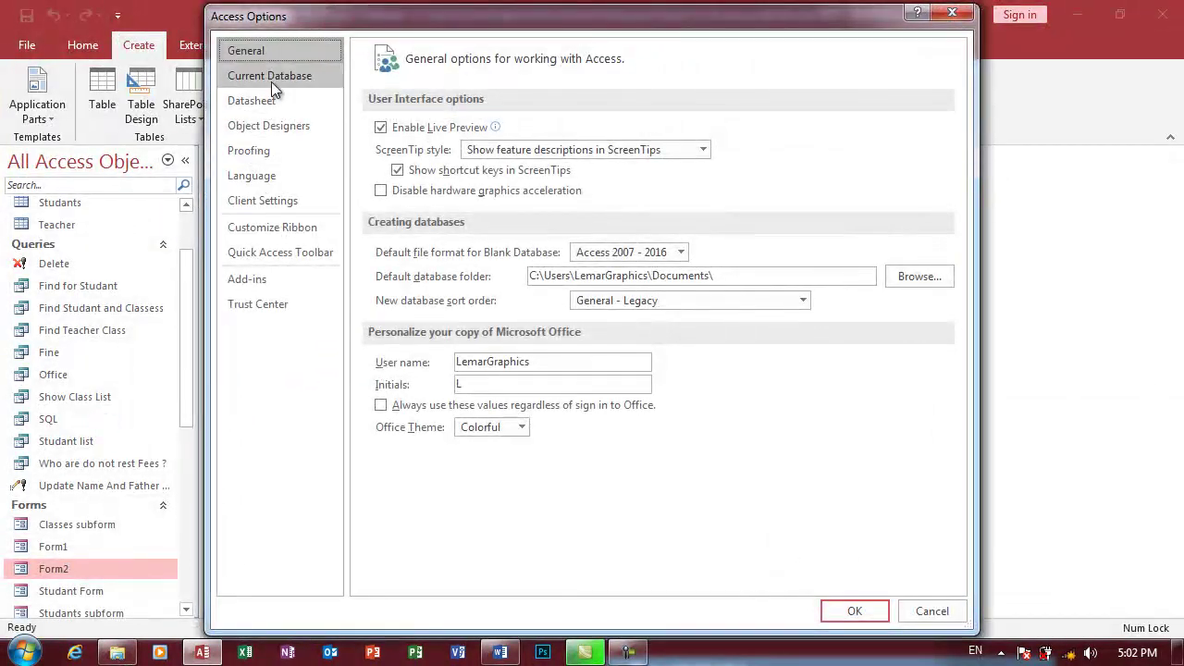
pyautogui.click(271, 79)
pyautogui.click(522, 198)
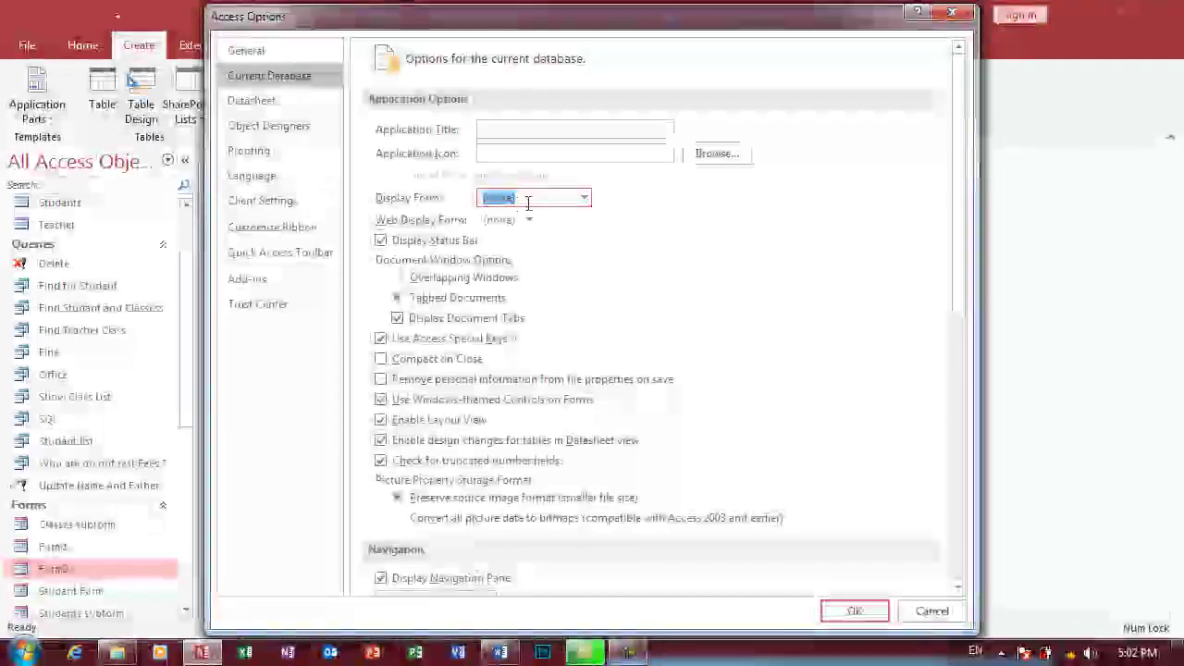
pyautogui.click(583, 197)
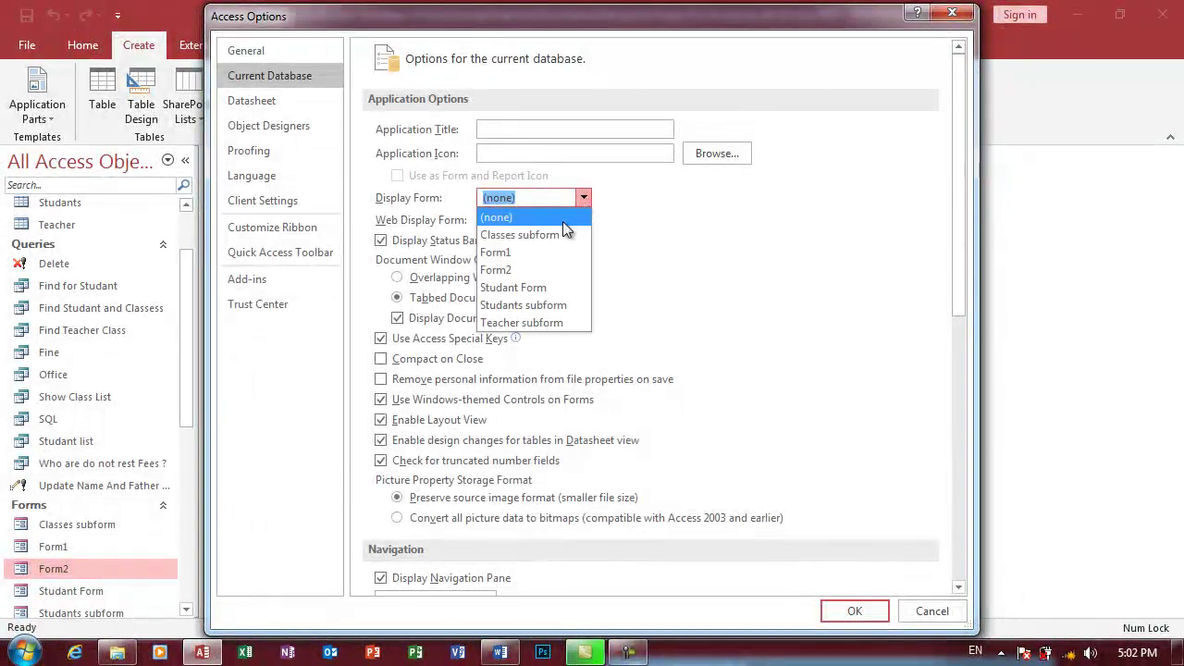
pyautogui.click(536, 269)
pyautogui.click(952, 12)
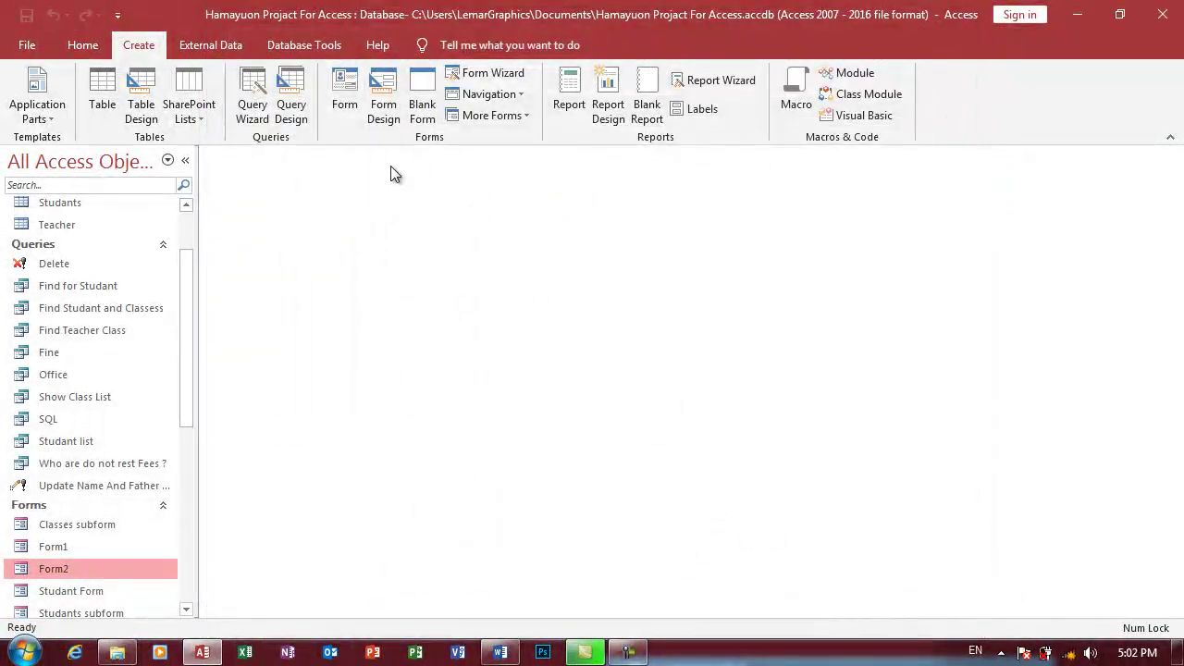
# Step: Create a new macro with an OpenForm action that opens Form2
pyautogui.click(796, 92)
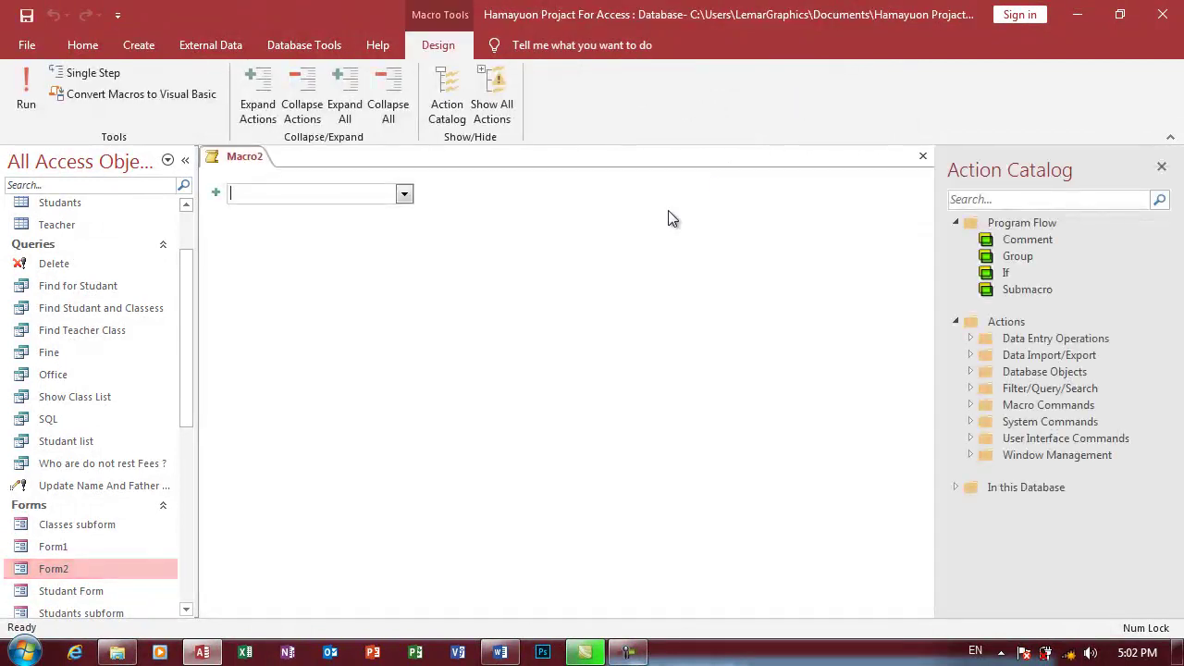
pyautogui.click(405, 194)
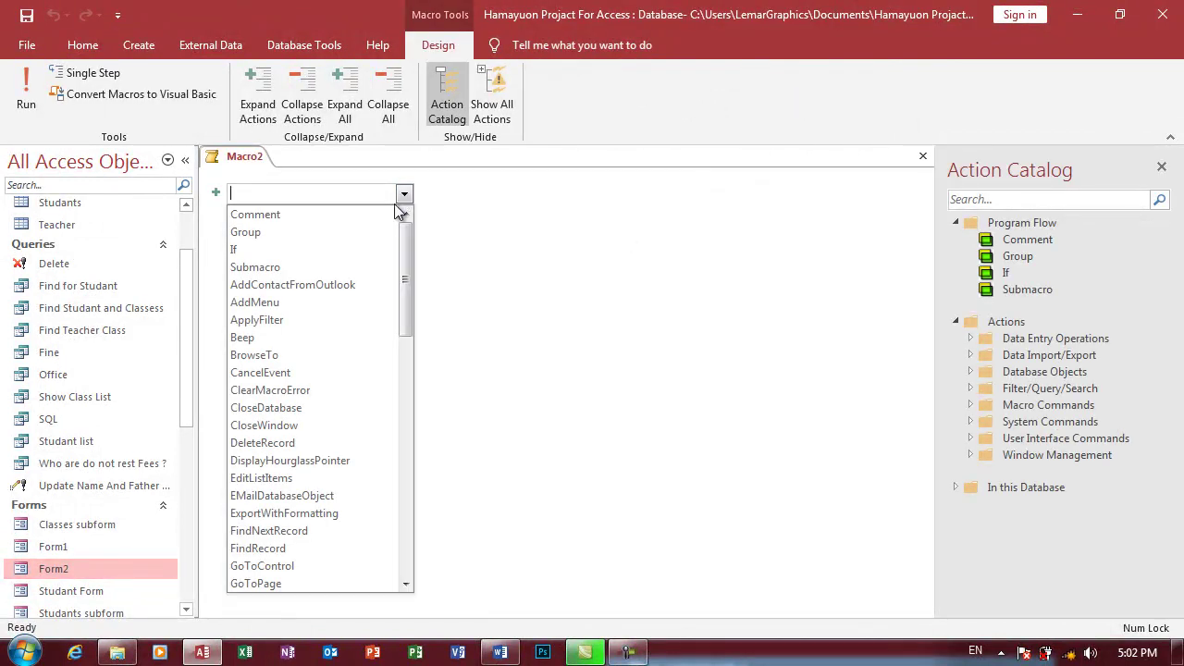
pyautogui.write('op')
pyautogui.press('Return')
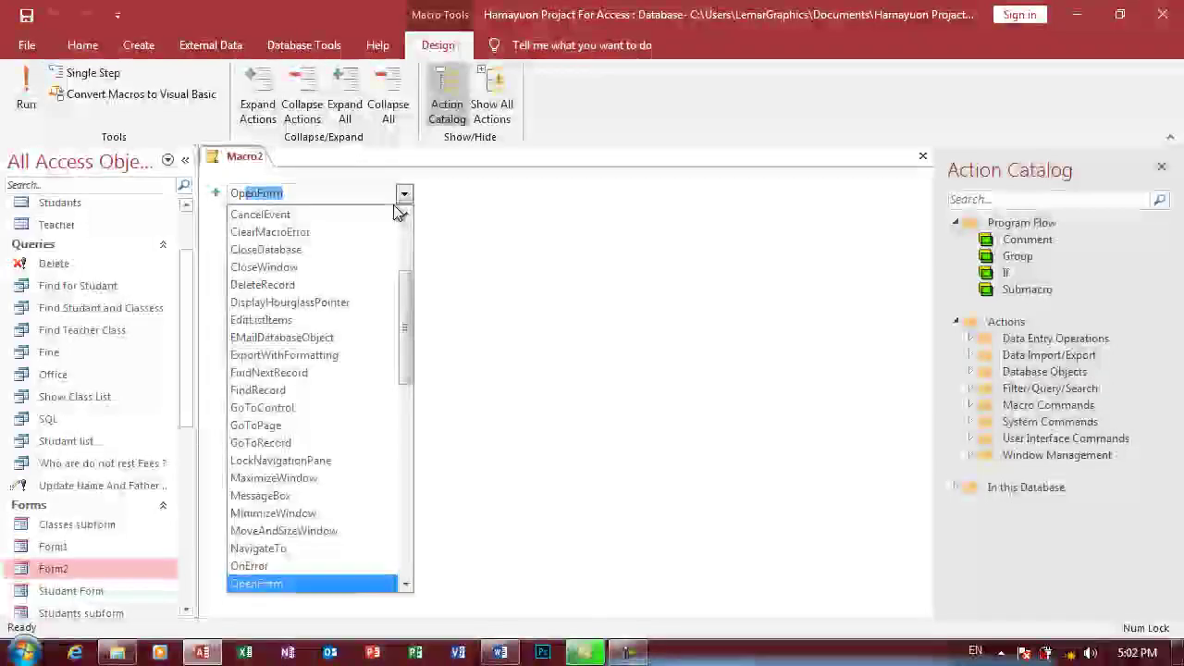
pyautogui.click(912, 210)
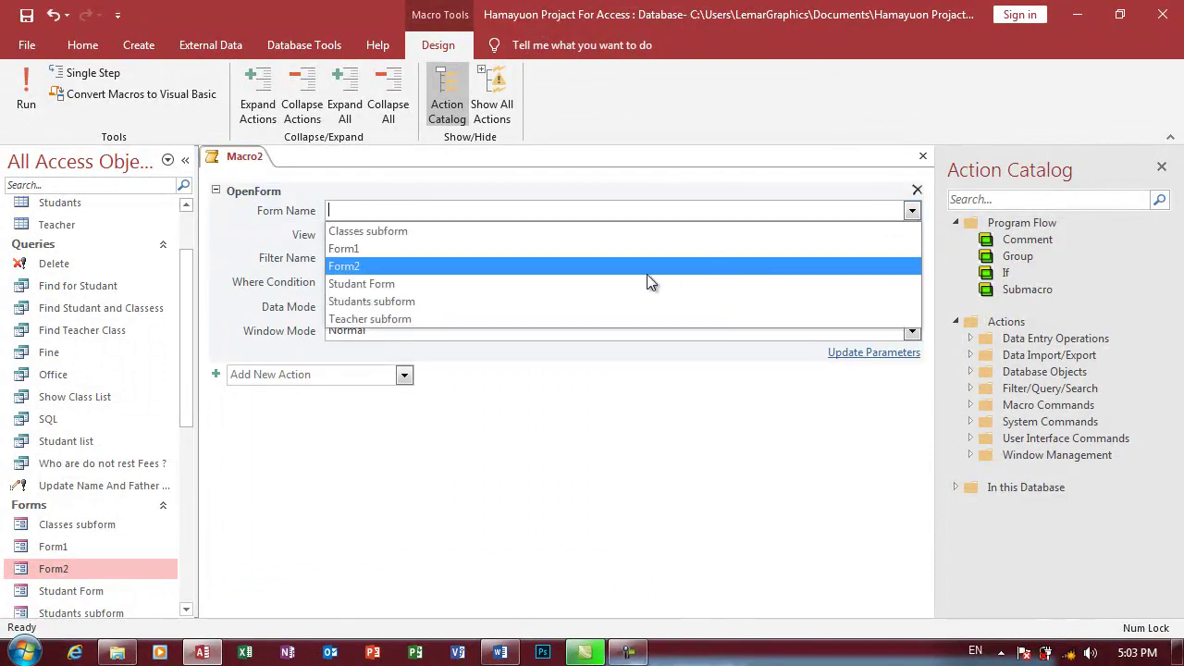
pyautogui.click(594, 268)
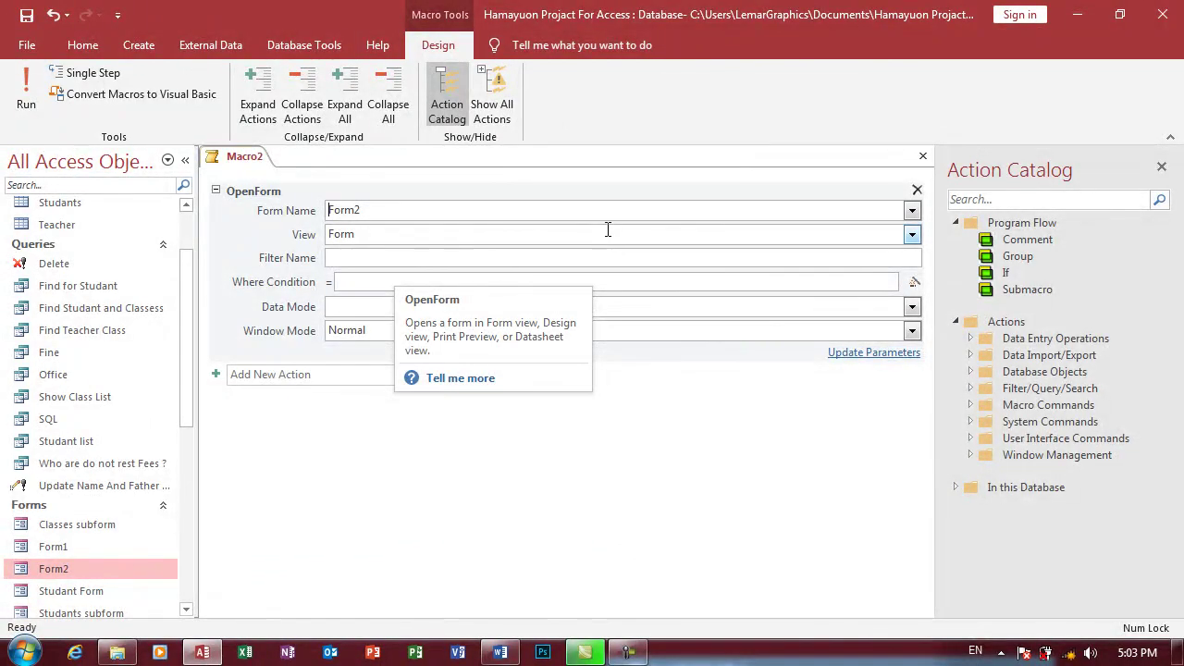
# Step: Save the macro under the name AutoExec
pyautogui.hotkey('ctrl', 's')
pyautogui.write('Aut')
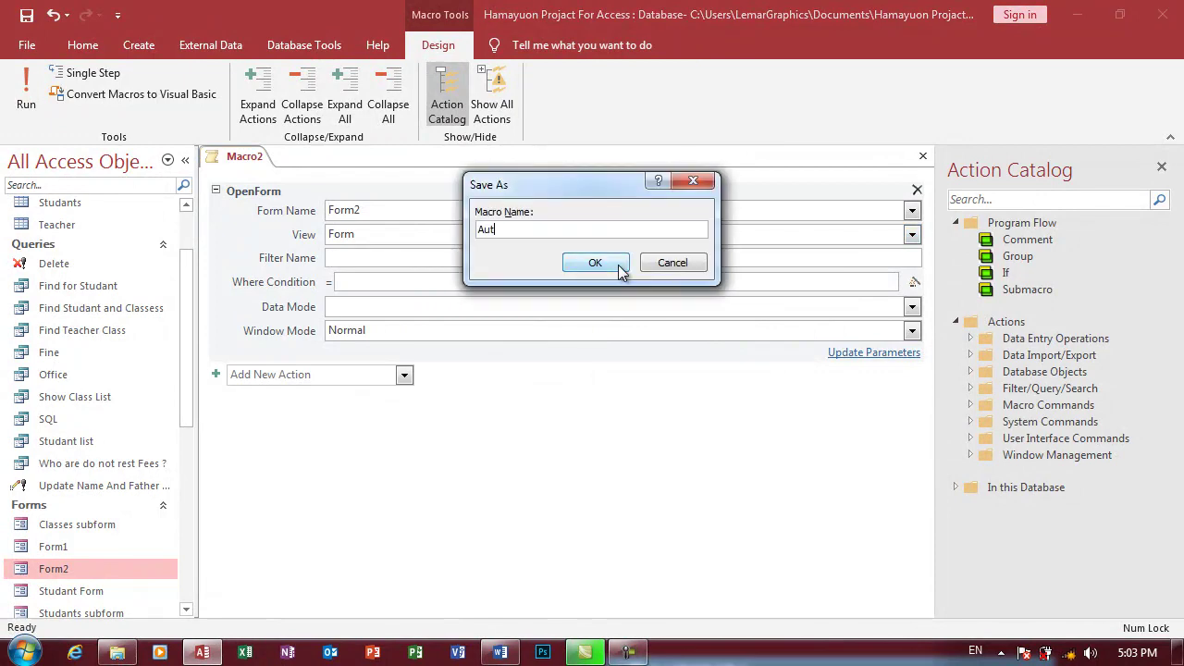
pyautogui.write('oExec')
pyautogui.moveTo(544, 231); pyautogui.dragTo(461, 234)
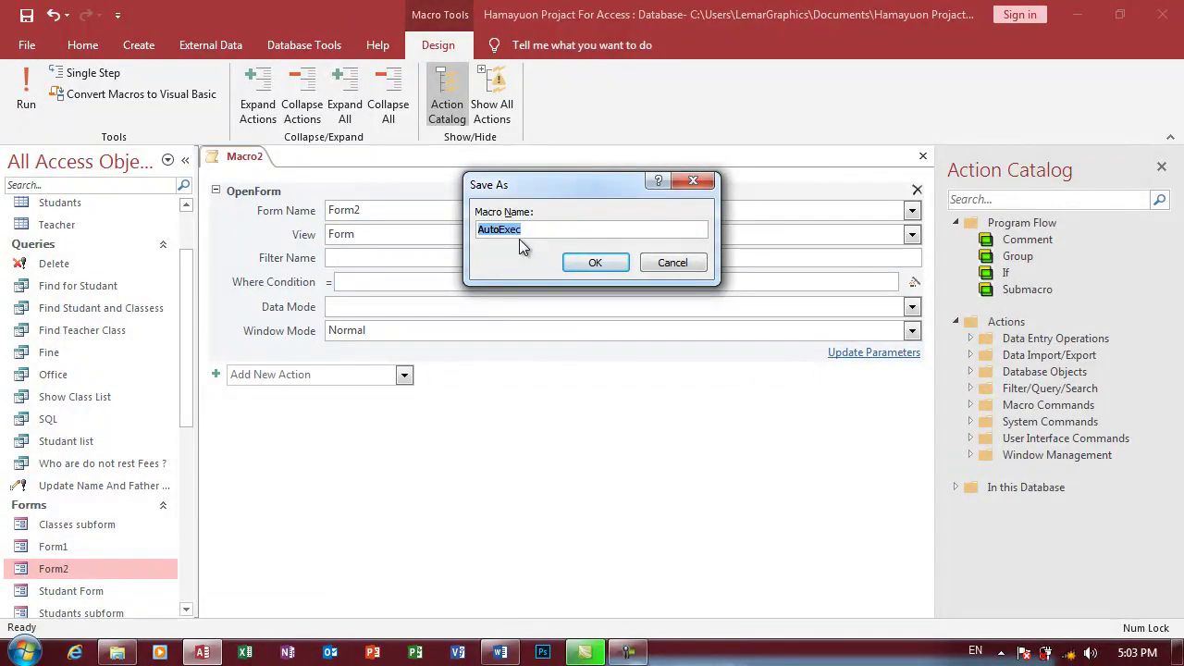
pyautogui.click(602, 264)
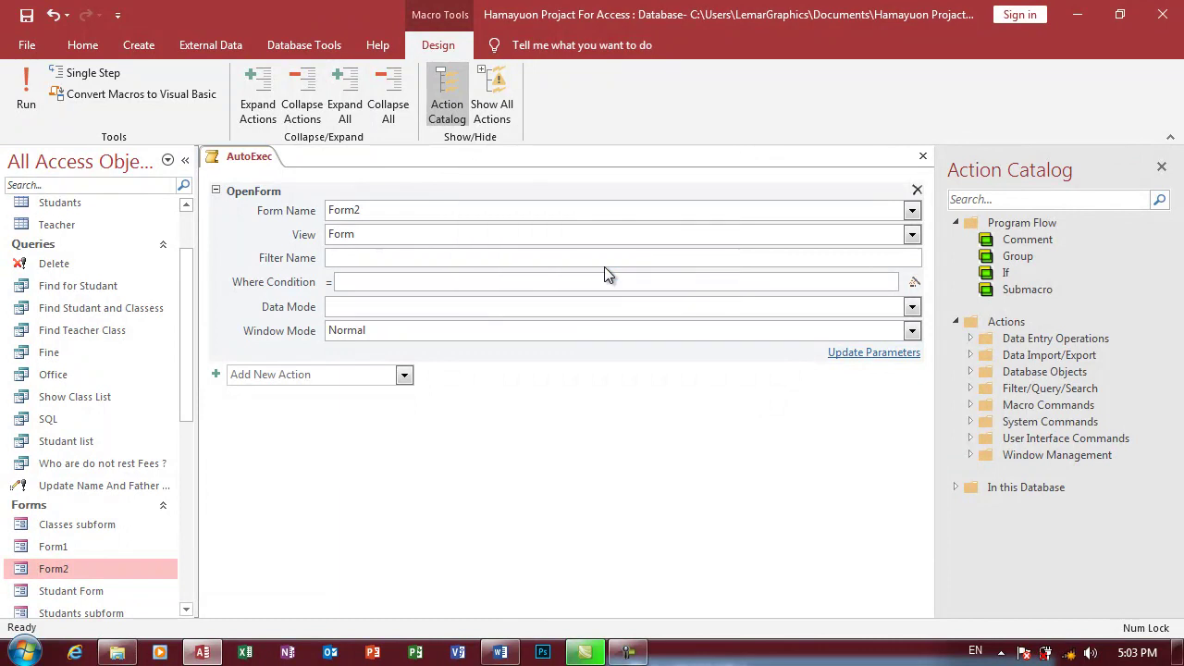
# Step: Close the AutoExec macro, locate it in the Macros list, and exit Access
pyautogui.hotkey('ctrl', 'w')
pyautogui.scroll(-3, 74, 550)
pyautogui.scroll(-2, 74, 555)
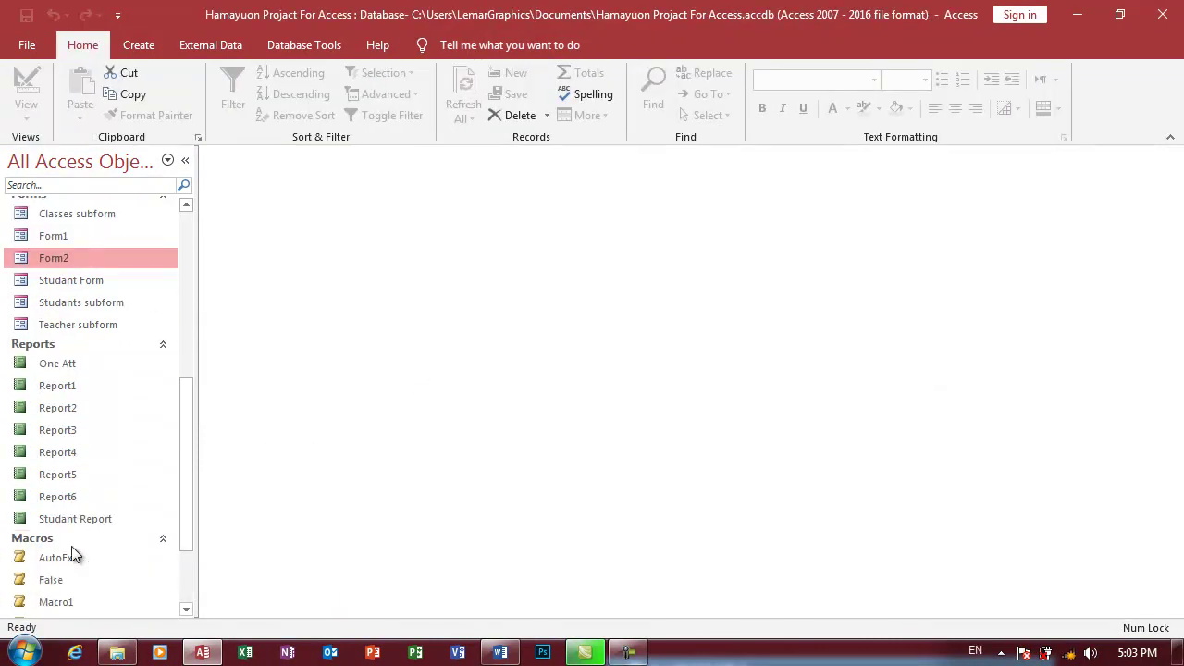
pyautogui.scroll(-2, 95, 524)
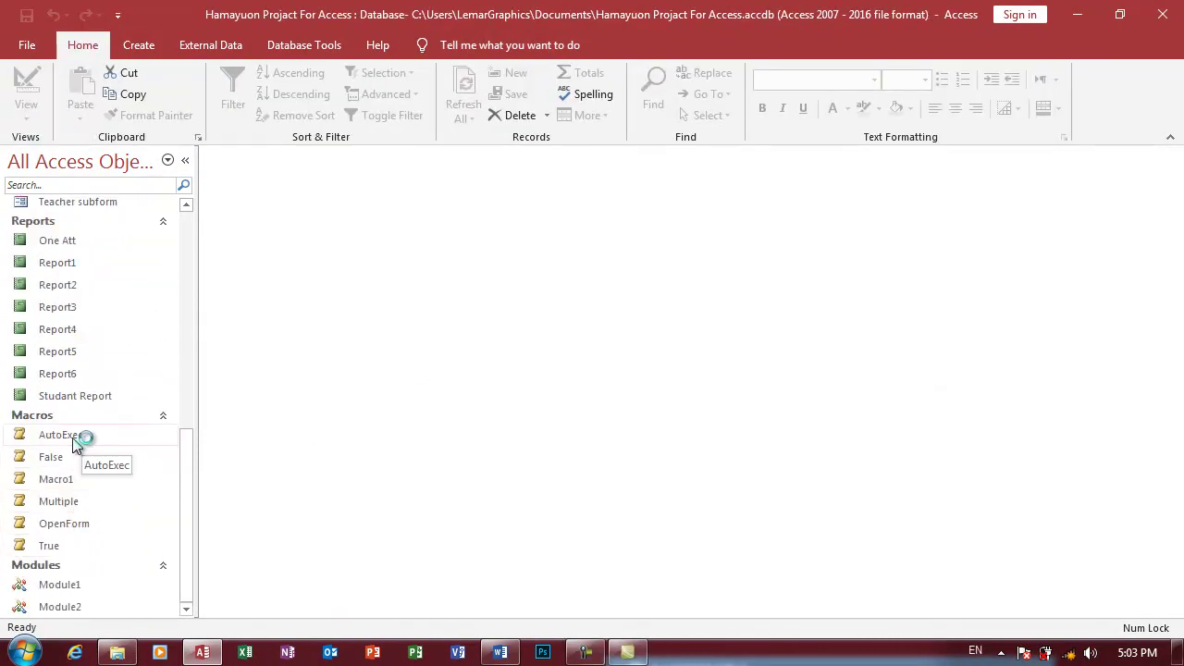
pyautogui.click(91, 437)
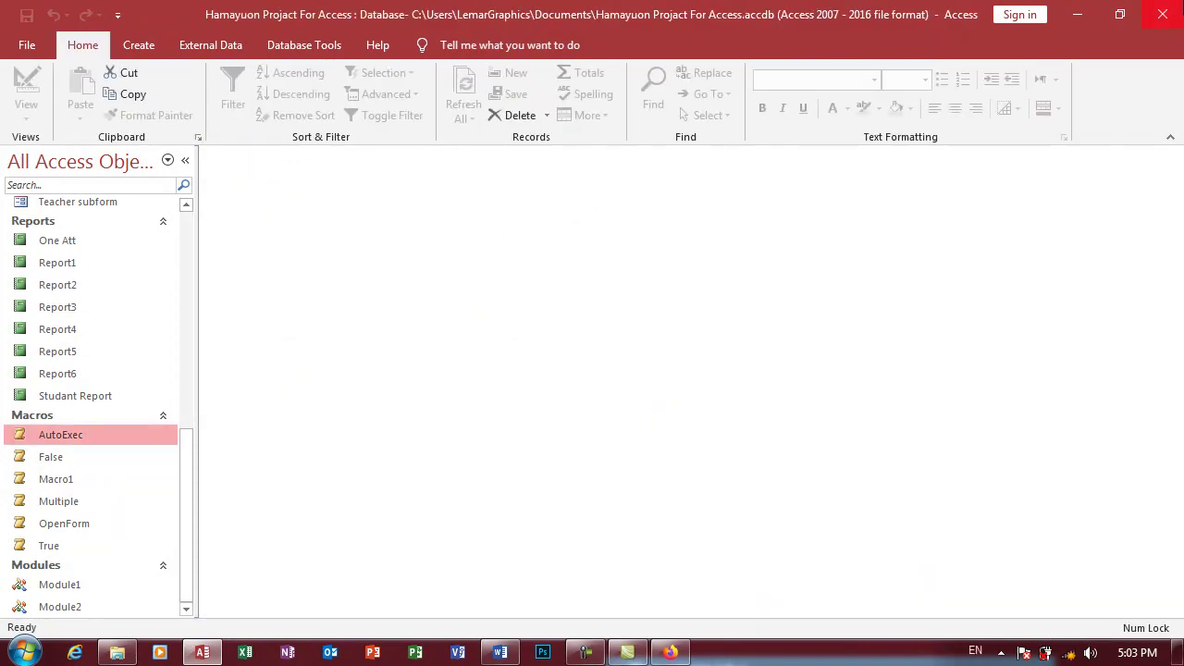
pyautogui.click(1180, 7)
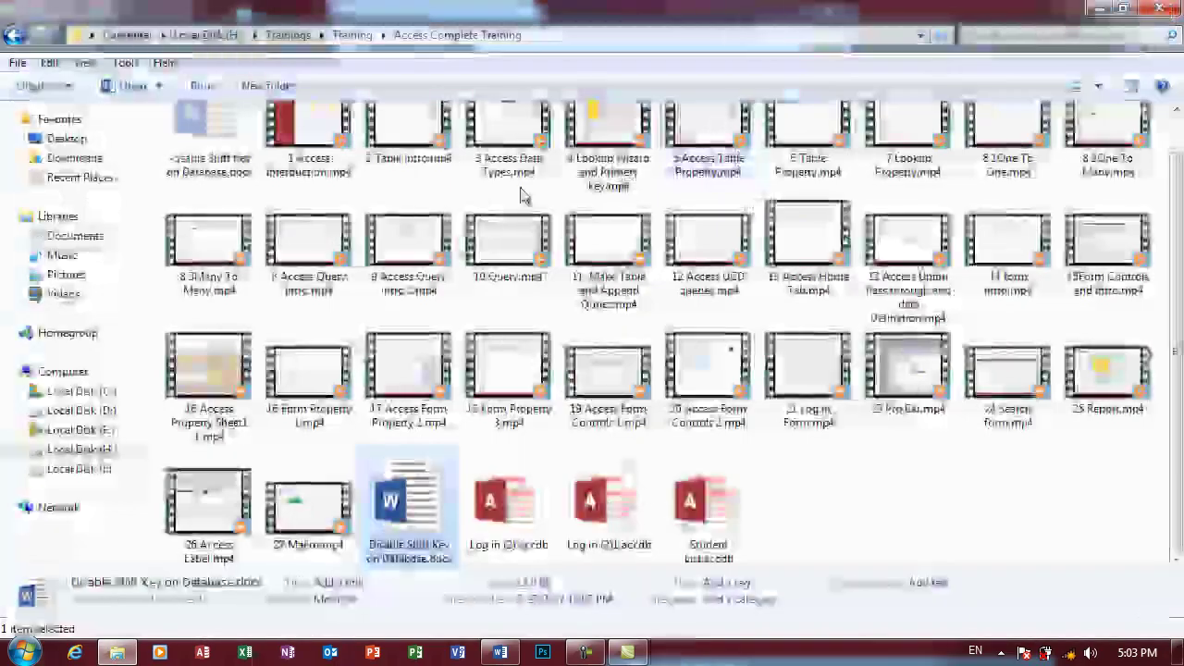
# Step: Reopen Hamayuon Project For Access.accdb from the Documents library in Access
pyautogui.click(75, 235)
pyautogui.click(348, 434)
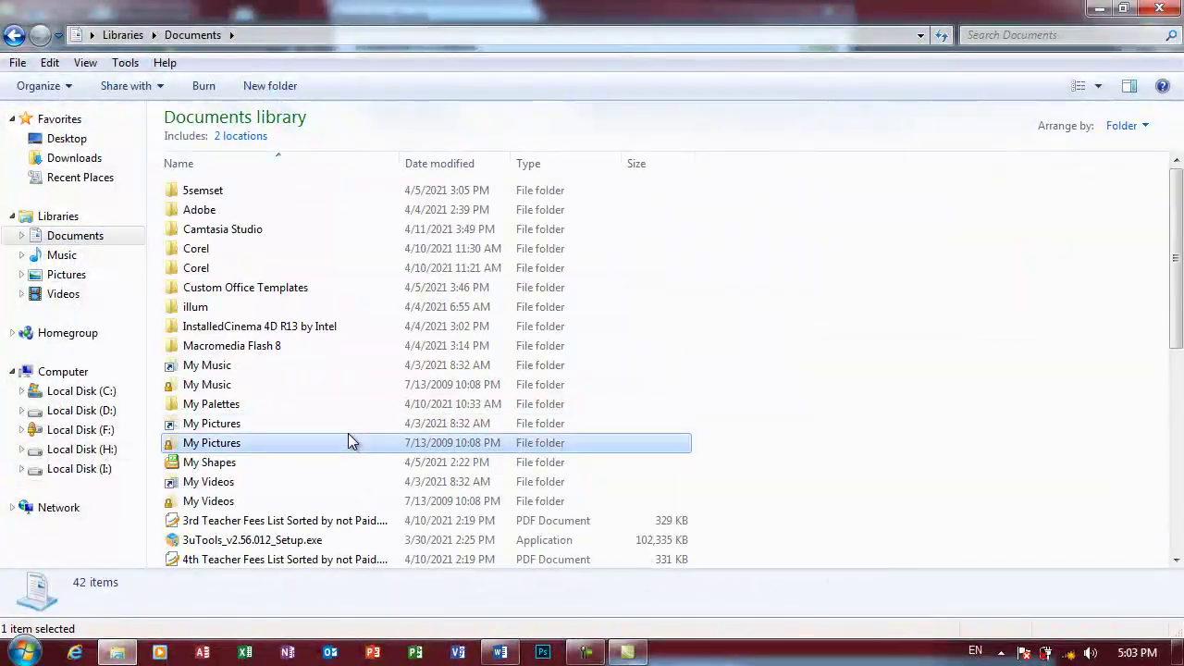
pyautogui.scroll(-4, 348, 432)
pyautogui.scroll(-4, 349, 440)
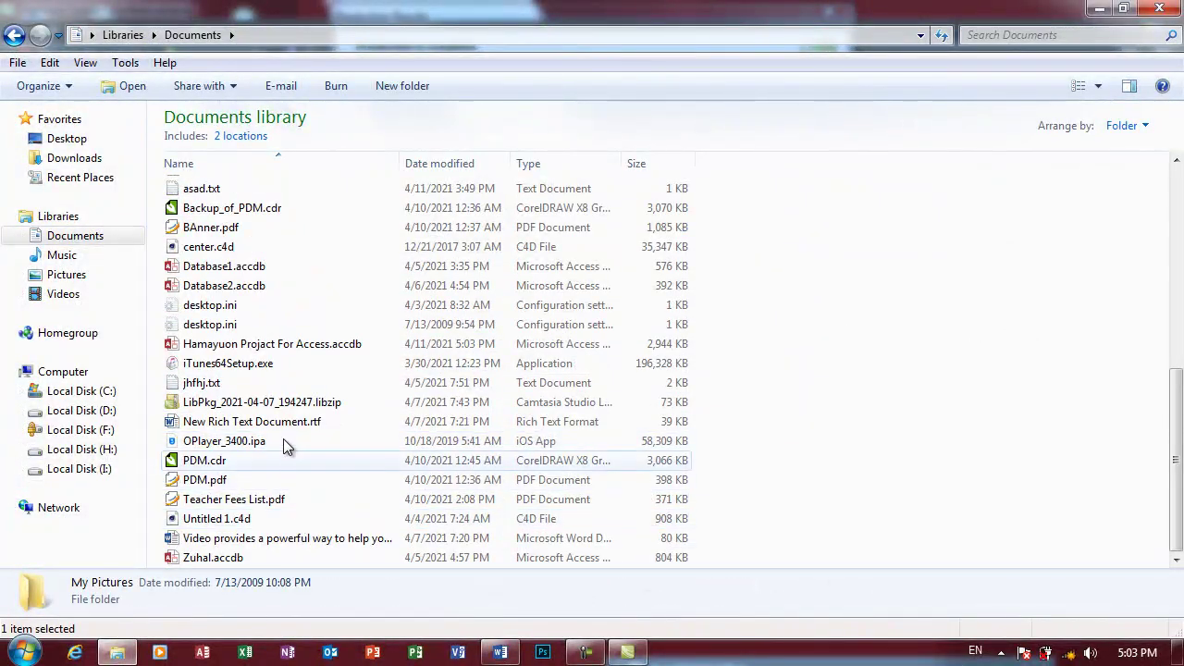
pyautogui.click(251, 343)
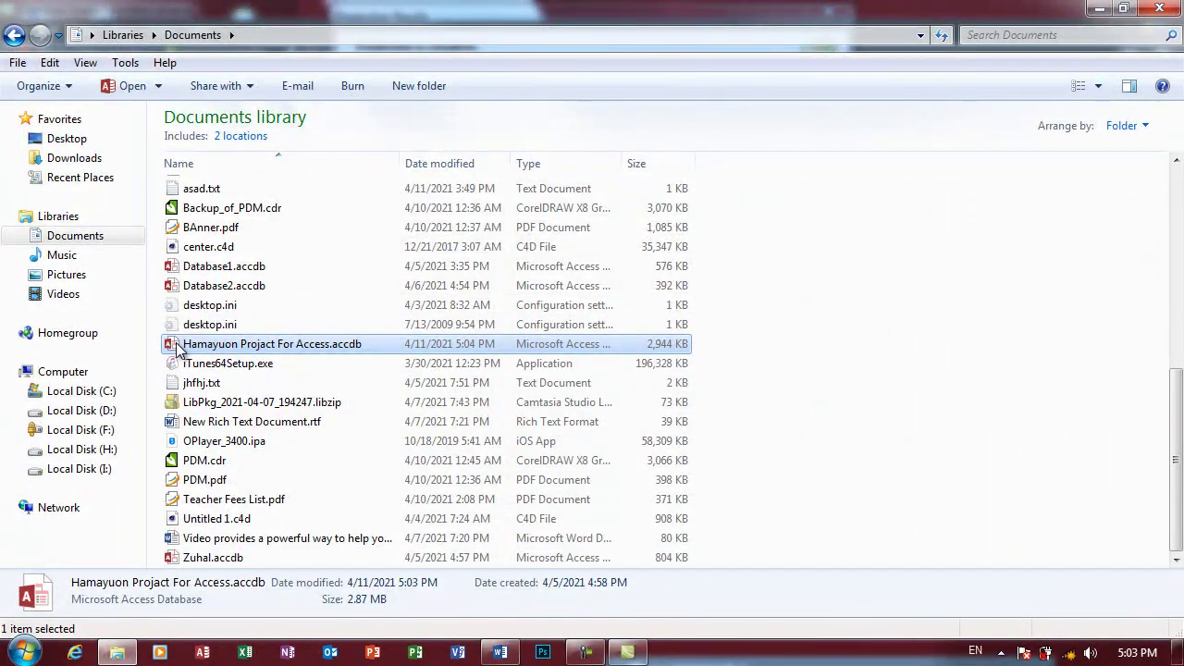
pyautogui.doubleClick(178, 345)
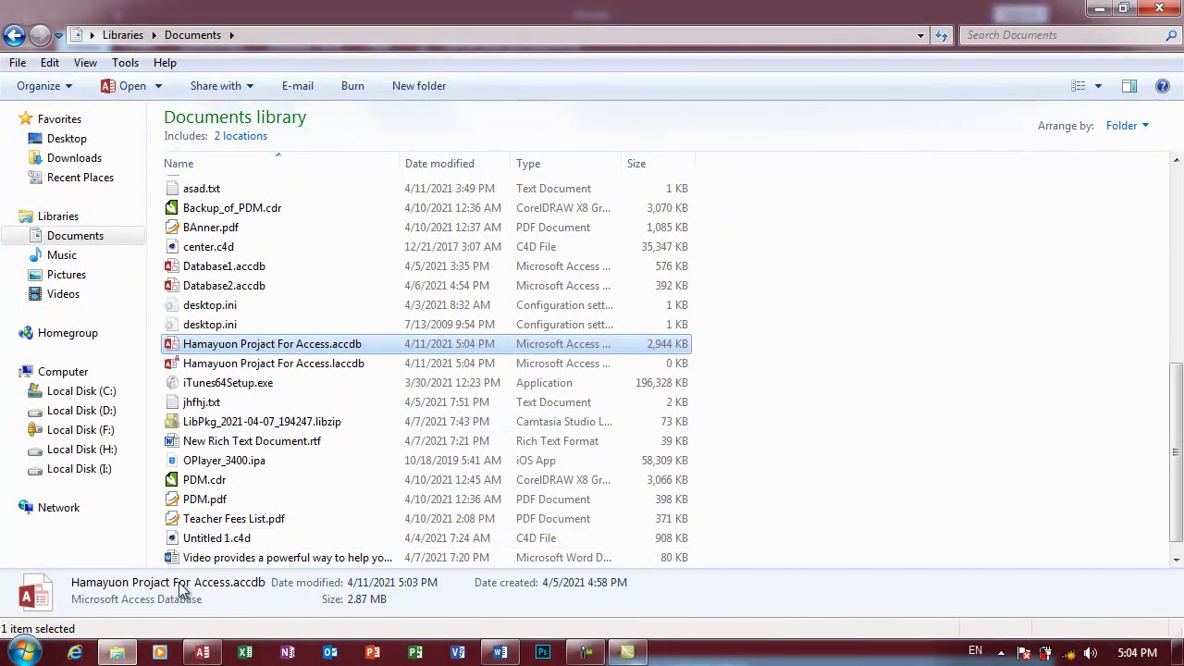
pyautogui.click(201, 653)
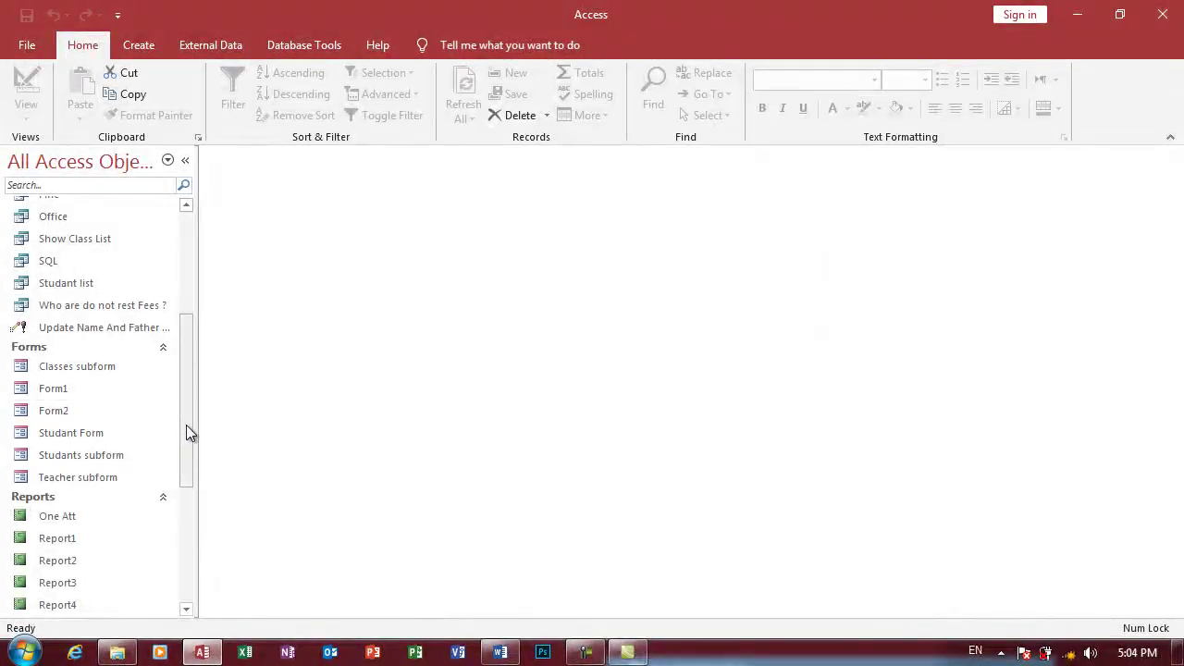
# Step: Run the True macro, dismiss the ambiguous-name error 7959, and stop all macros
pyautogui.moveTo(186, 425); pyautogui.dragTo(172, 561)
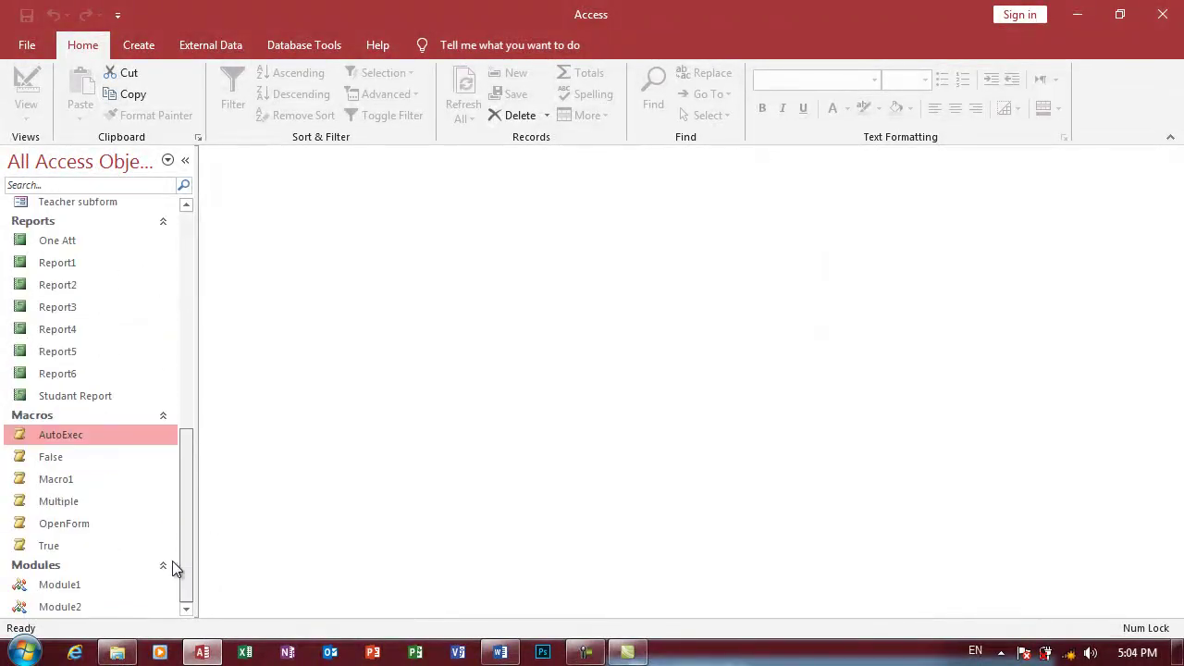
pyautogui.rightClick(20, 546)
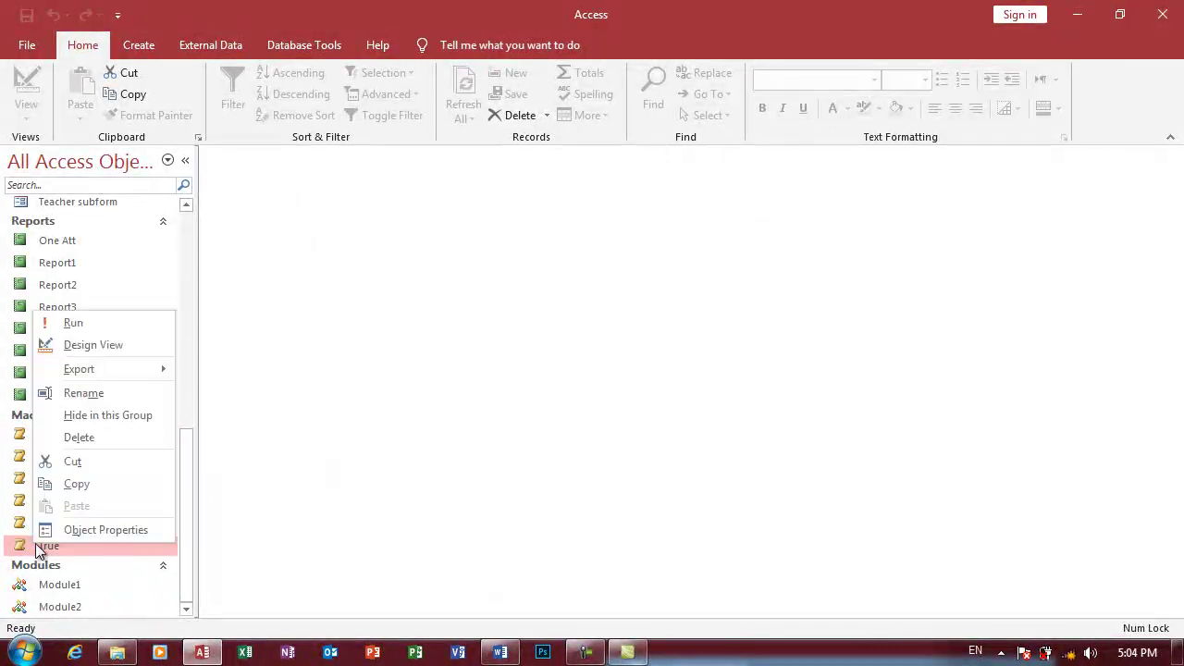
pyautogui.click(74, 325)
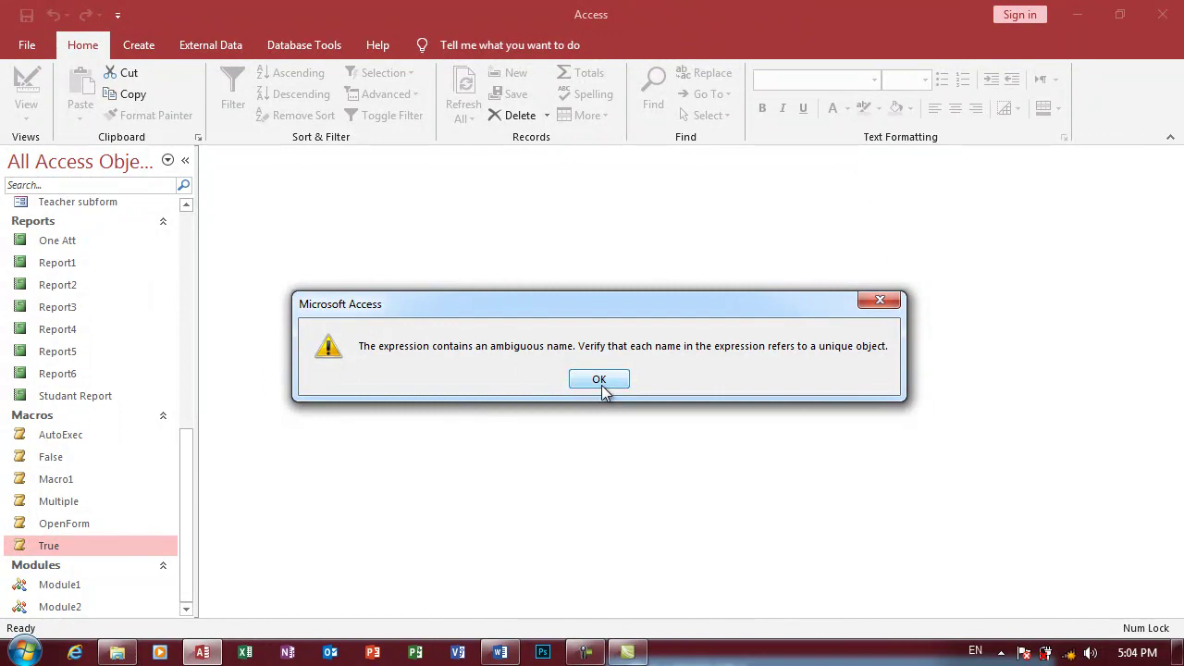
pyautogui.click(599, 380)
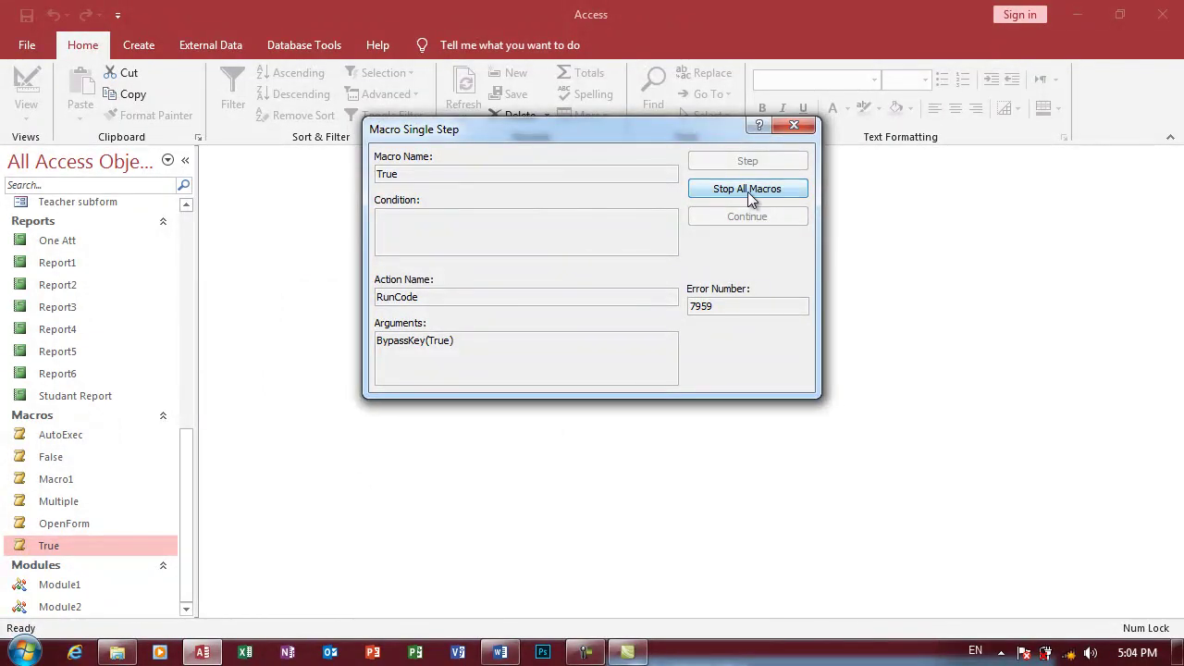
pyautogui.click(748, 189)
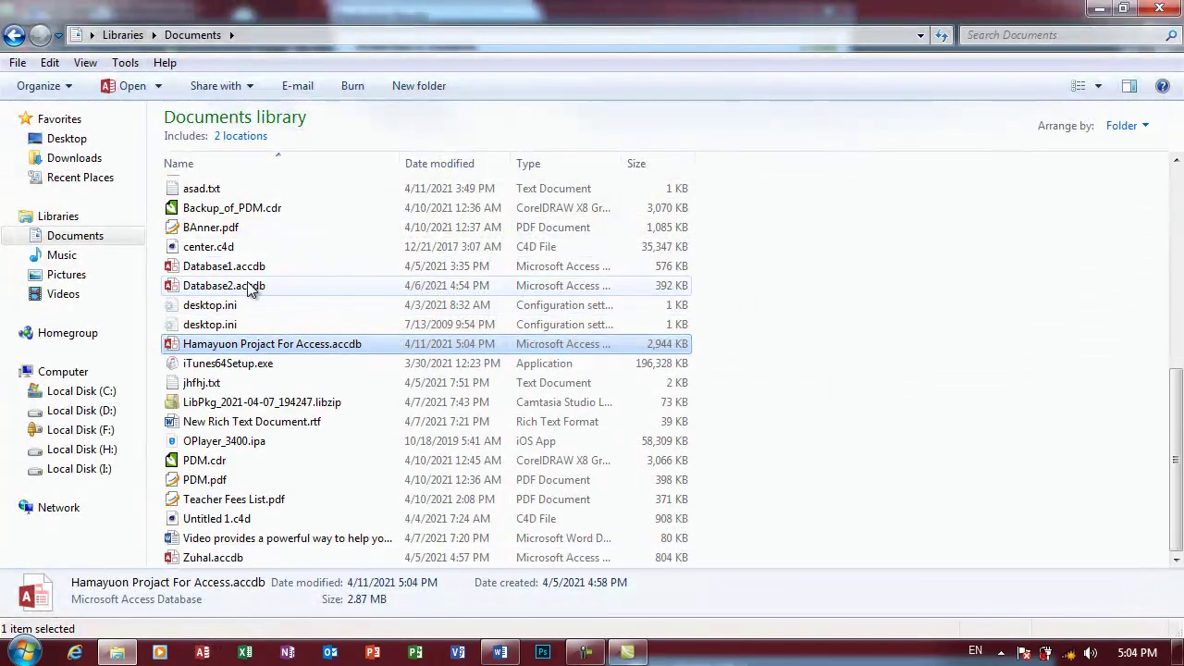
# Step: Open Database2 and view Form1, the calculator form, then close it
pyautogui.click(251, 287)
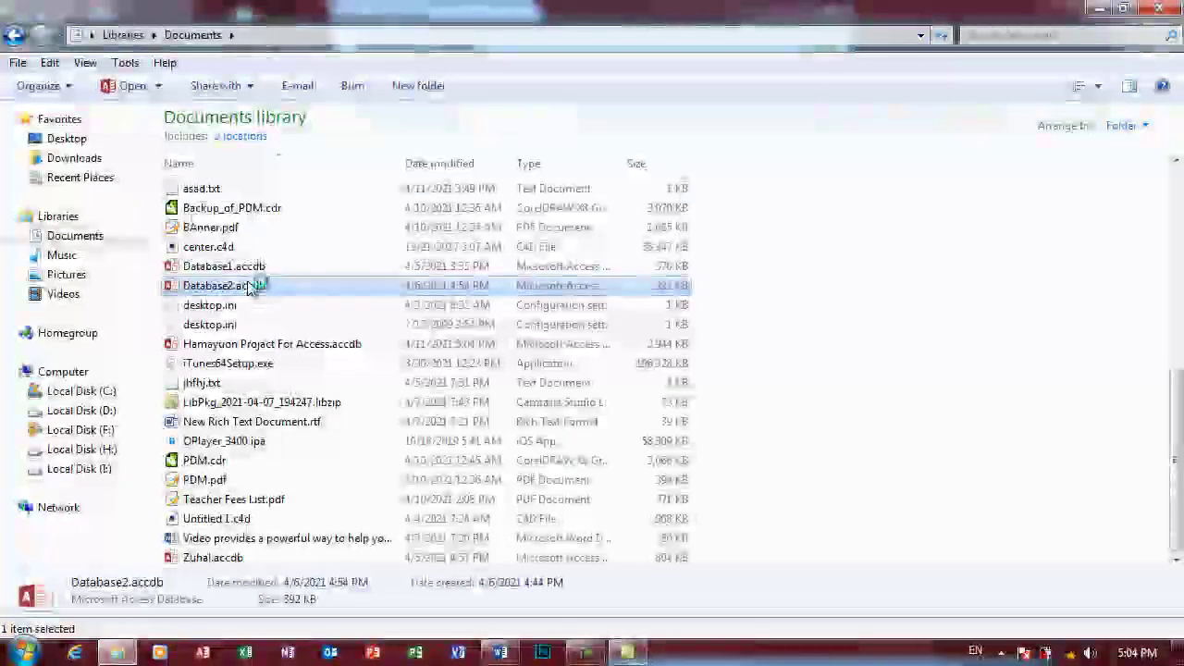
pyautogui.doubleClick(252, 285)
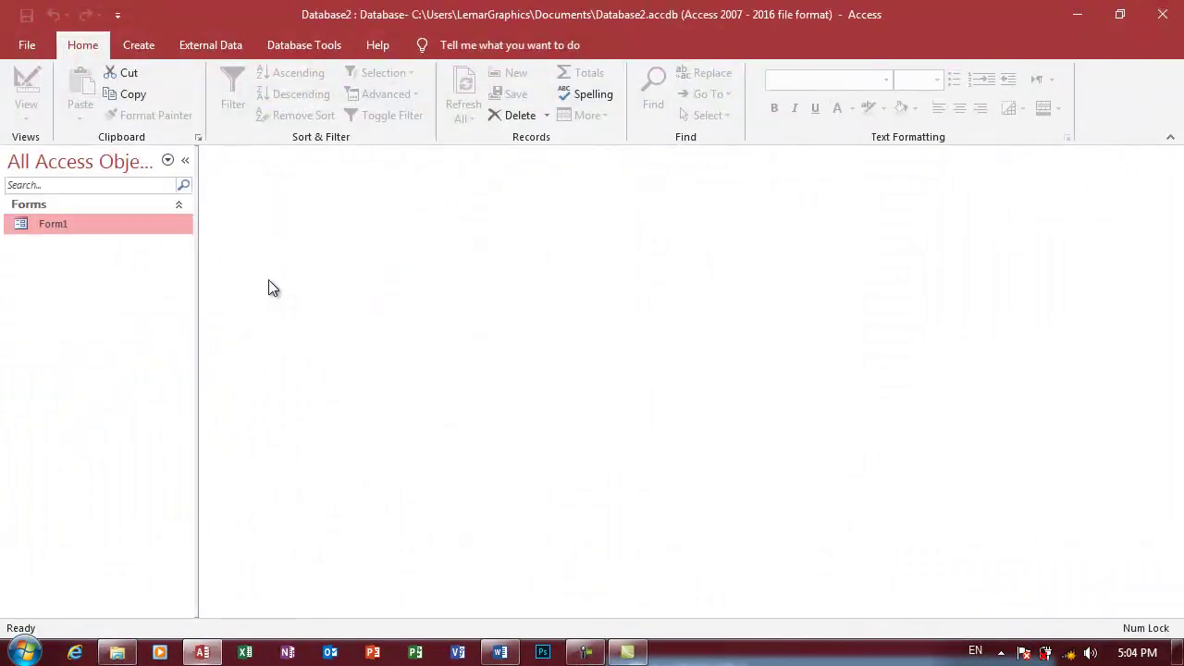
pyautogui.doubleClick(114, 222)
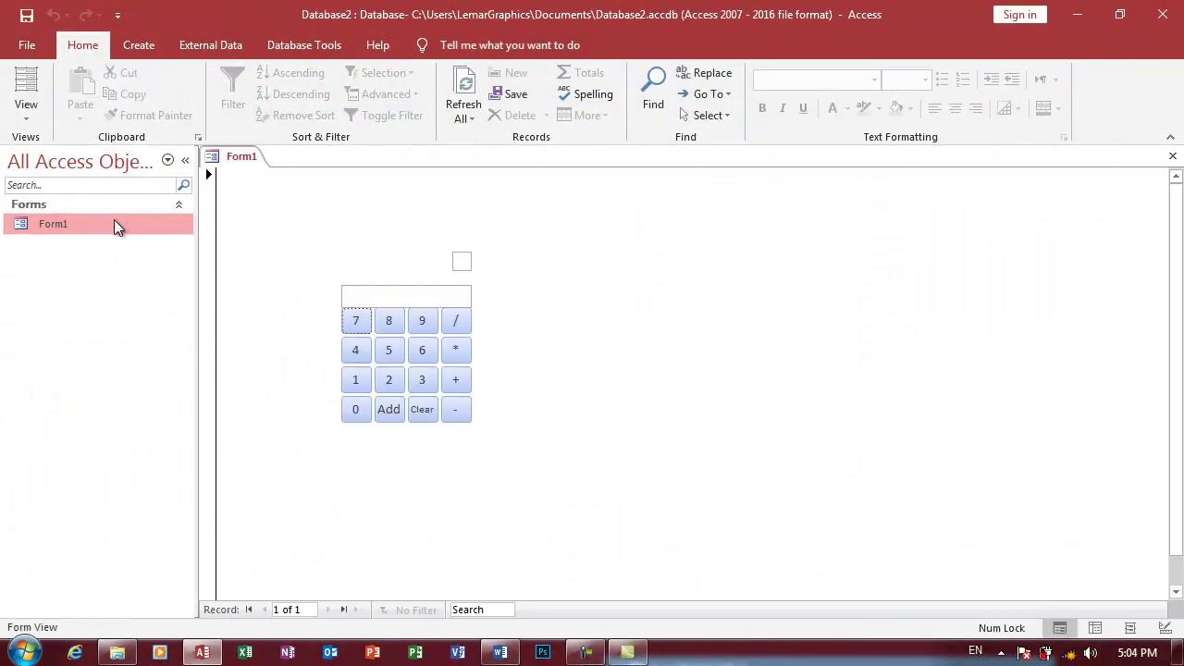
pyautogui.hotkey('ctrl', 'w')
# Step: Create a new macro with an OpenForm action that opens Form1
pyautogui.click(137, 46)
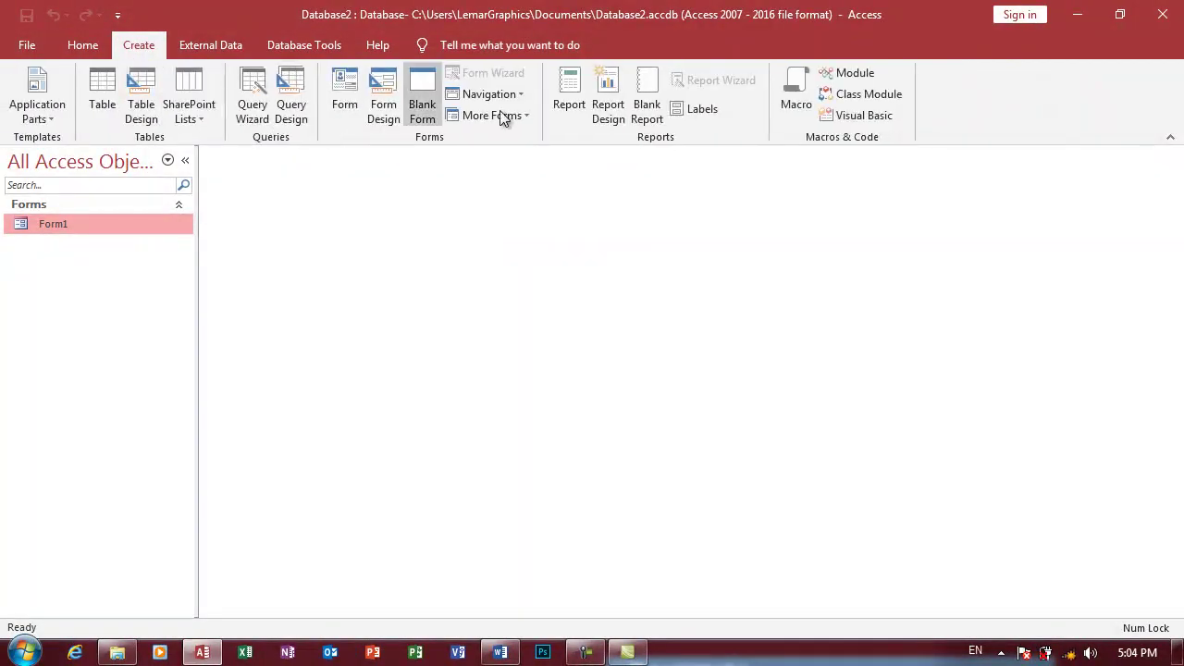
pyautogui.click(793, 109)
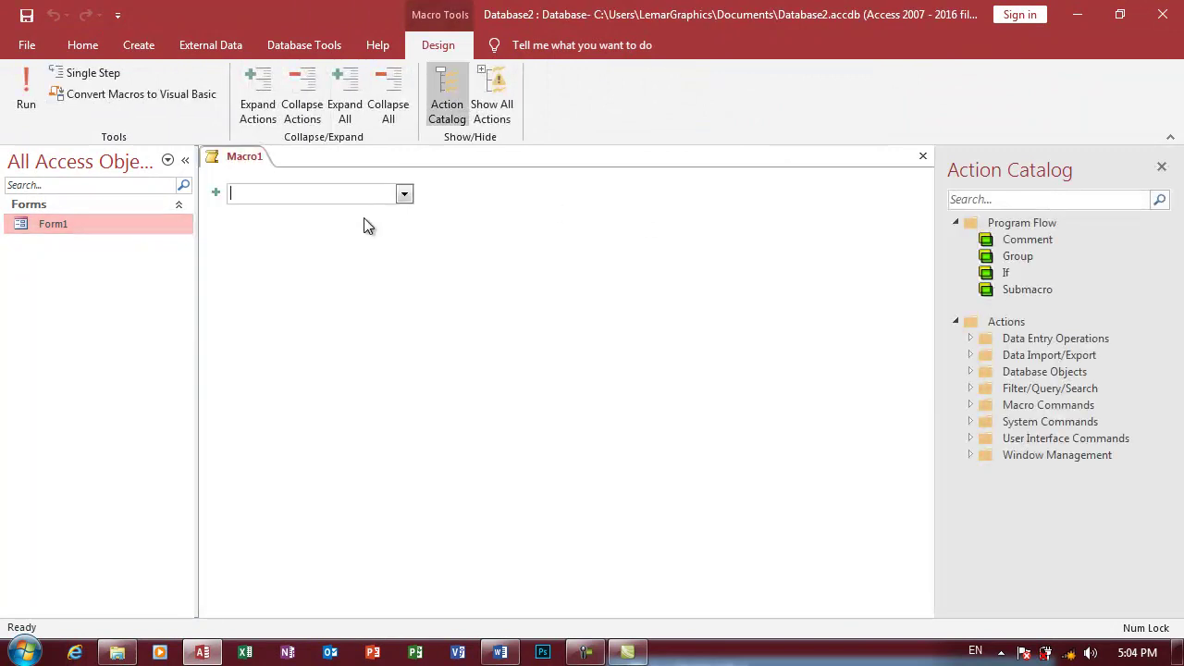
pyautogui.write('op')
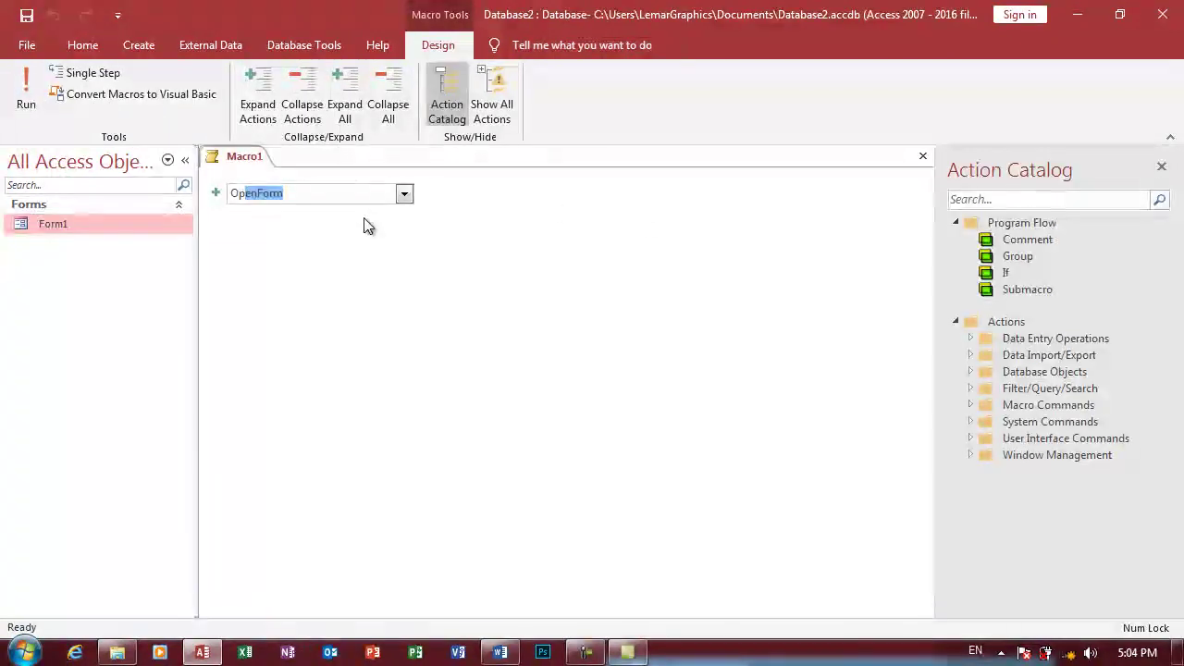
pyautogui.press('Return')
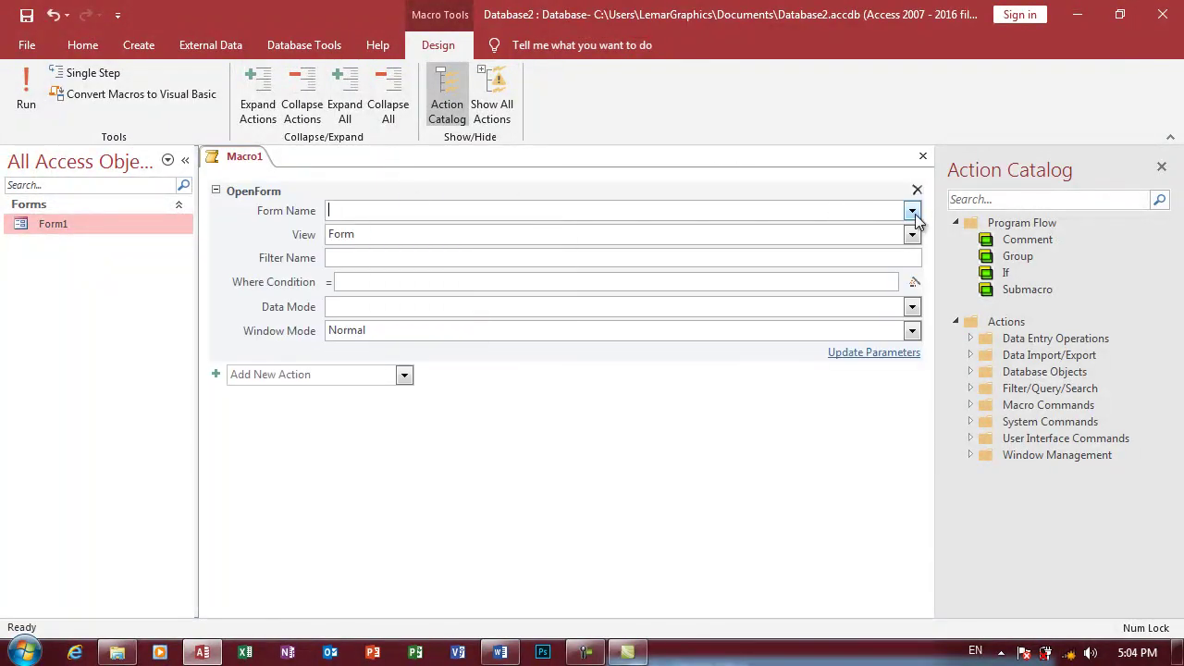
pyautogui.click(675, 210)
pyautogui.click(581, 251)
pyautogui.click(854, 210)
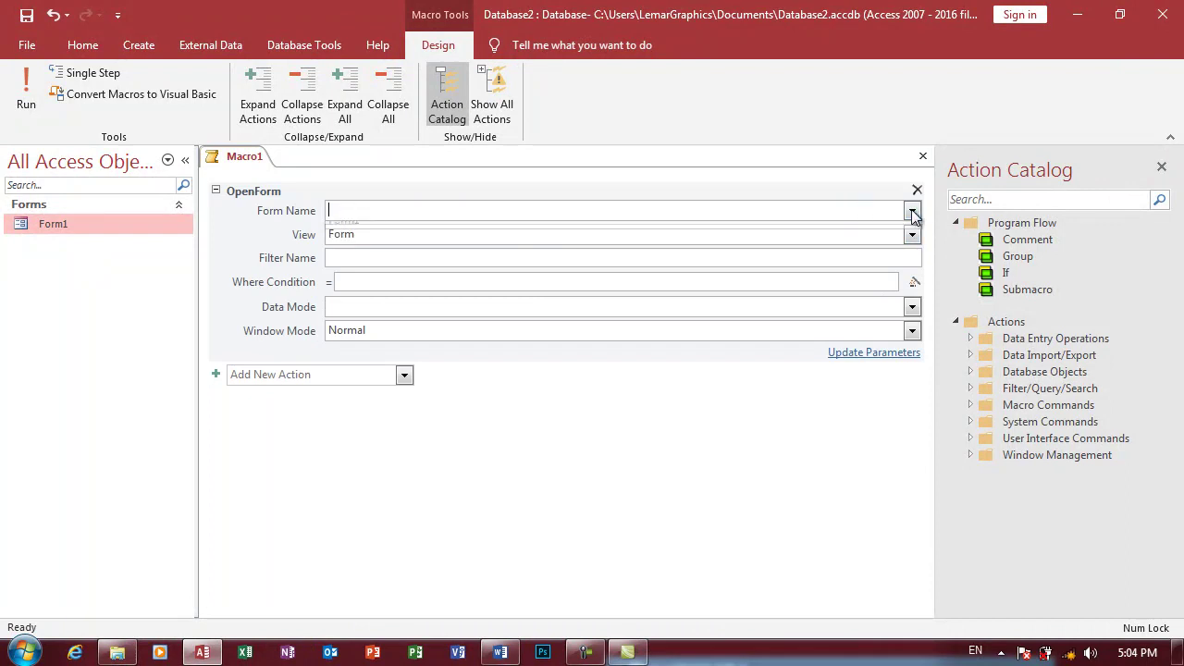
pyautogui.click(679, 236)
# Step: Save the macro under the name AutoExec and close it
pyautogui.hotkey('ctrl', 's')
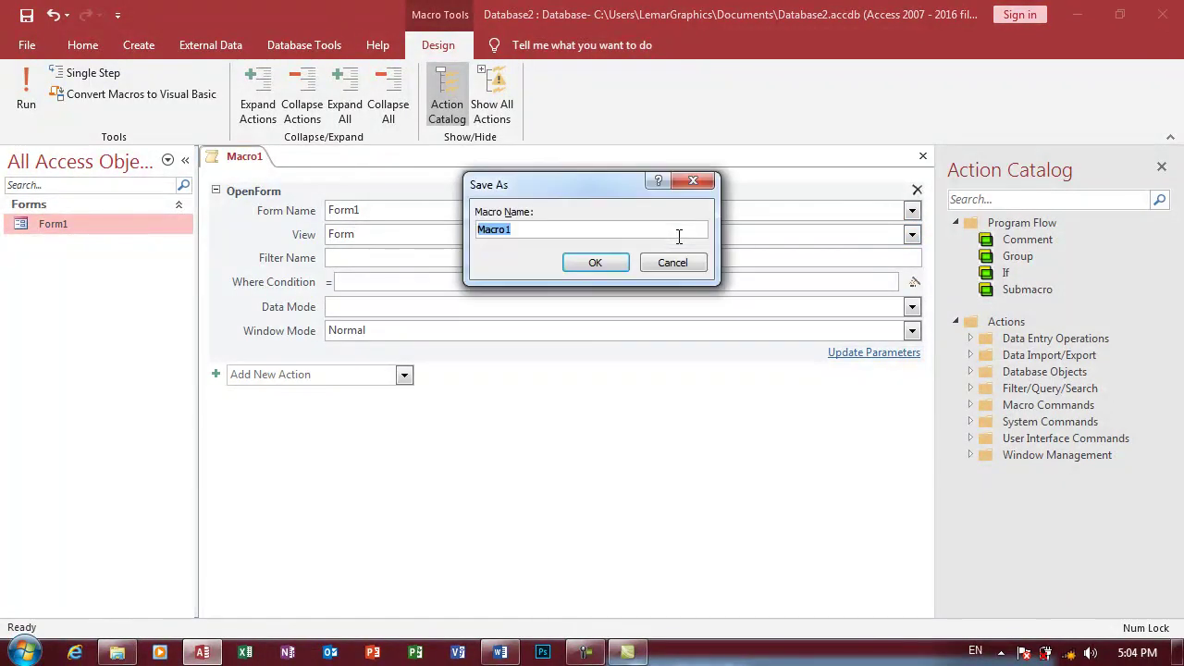
pyautogui.write('Au')
pyautogui.write('c')
pyautogui.press('Return')
pyautogui.hotkey('ctrl', 'w')
# Step: Close Access, reopen Database2, confirm Form1 appears automatically, then close it again
pyautogui.click(1163, 13)
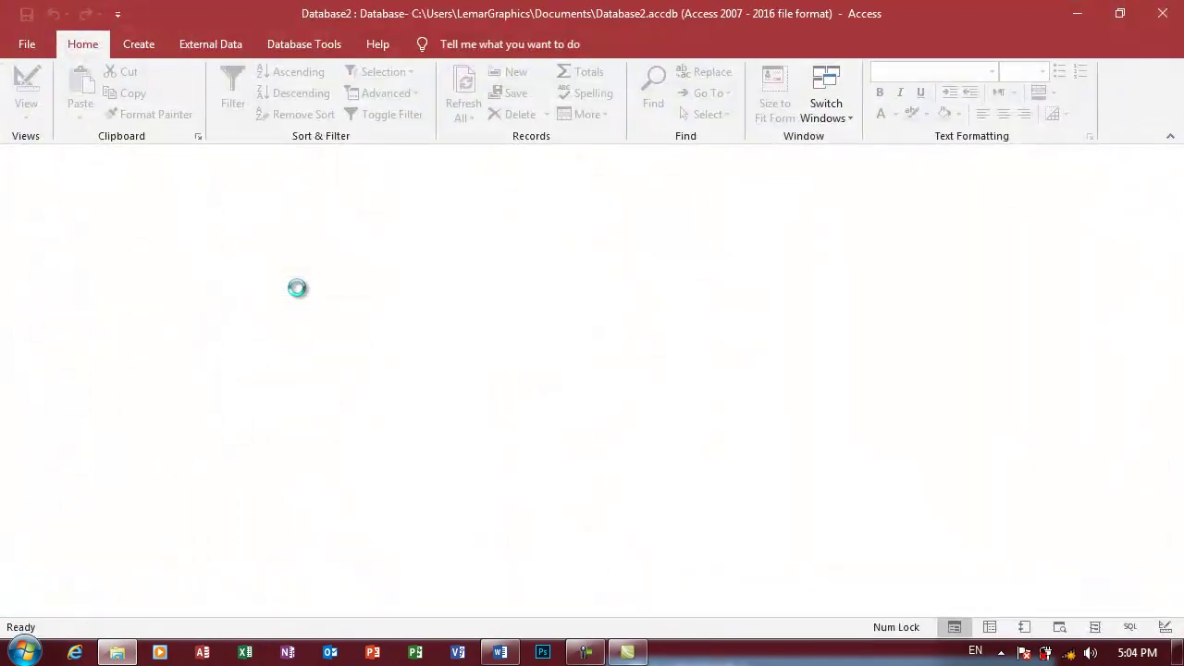
pyautogui.hotkey('alt', 'F4')
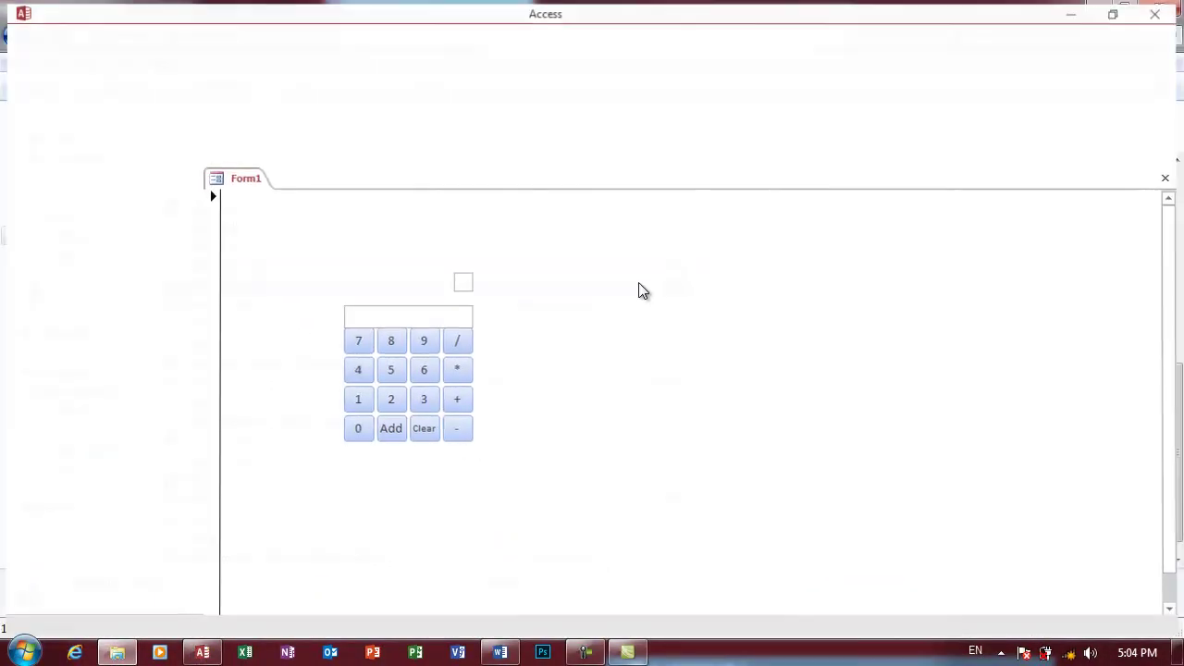
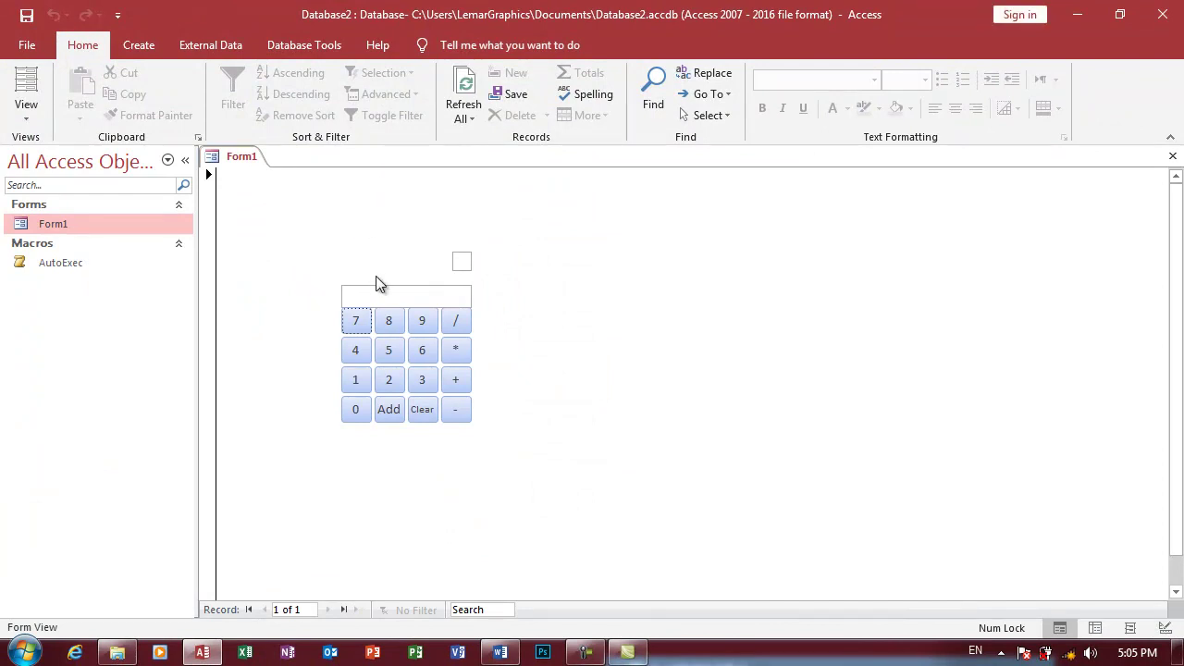
# Step: Reopen Database2 with Shift held to skip startup, and go to the Create commands
pyautogui.click(1163, 14)
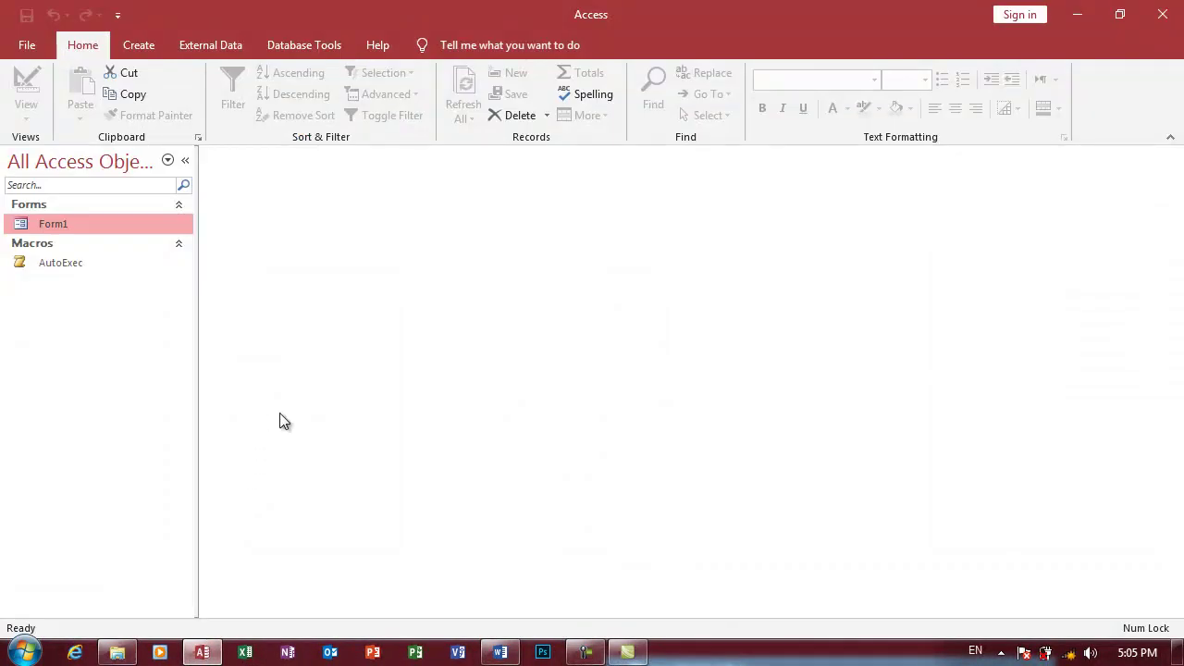
pyautogui.click(139, 46)
# Step: Create a new module and replace its default text with the ChangeProperty and BypassKey code from Word
pyautogui.click(852, 71)
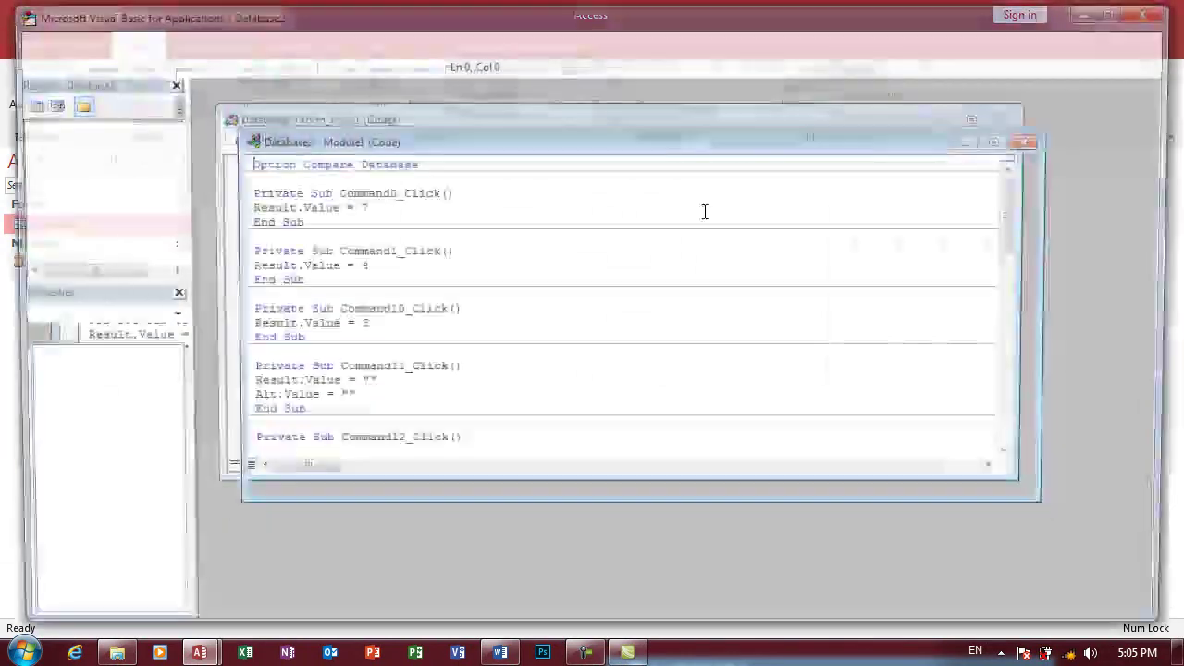
pyautogui.hotkey('ctrl', 'a')
pyautogui.press('Delete')
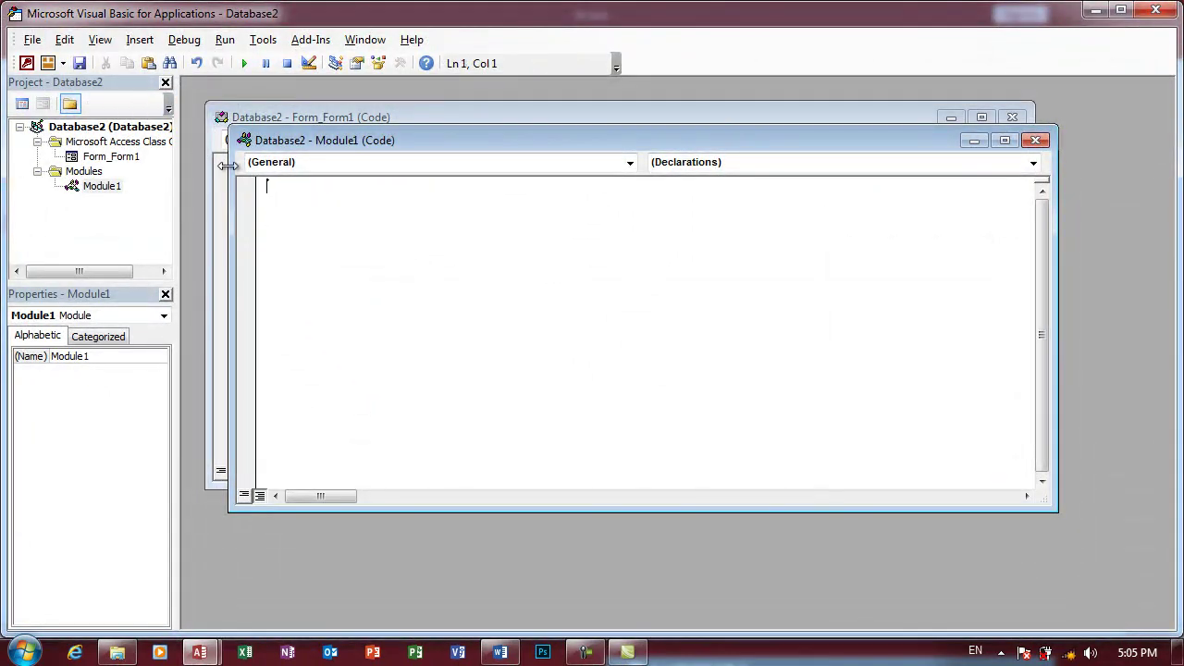
pyautogui.click(500, 652)
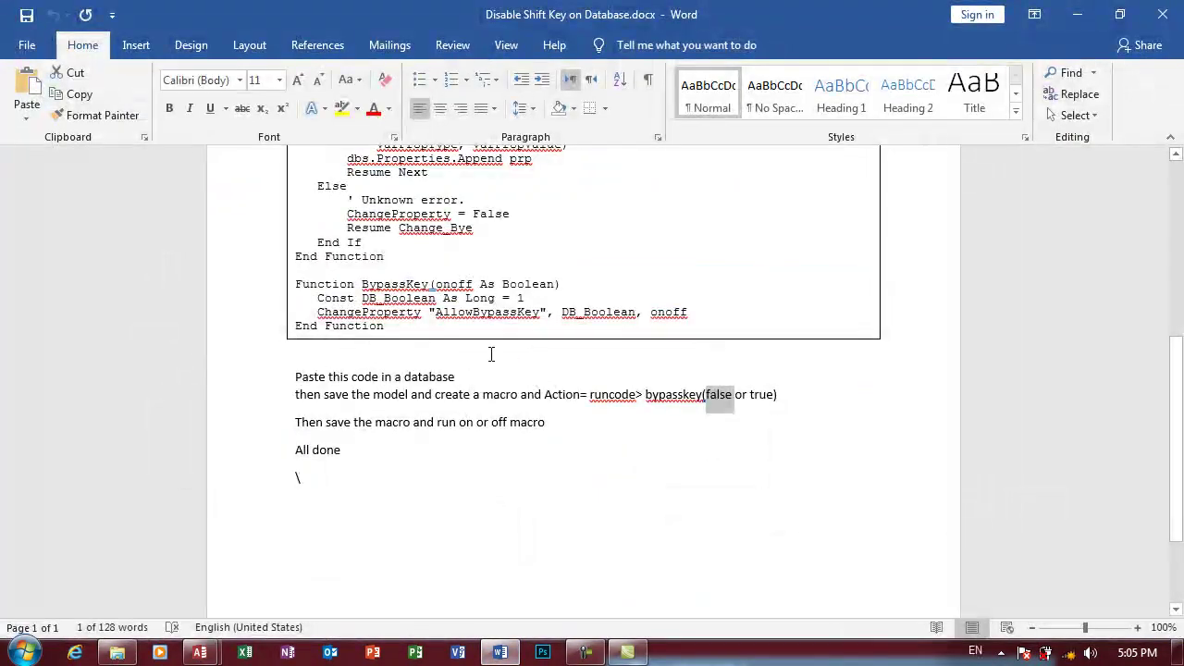
pyautogui.moveTo(461, 333)
pyautogui.mouseDown()
pyautogui.moveTo(296, 255)
pyautogui.moveTo(290, 280)
pyautogui.mouseUp()
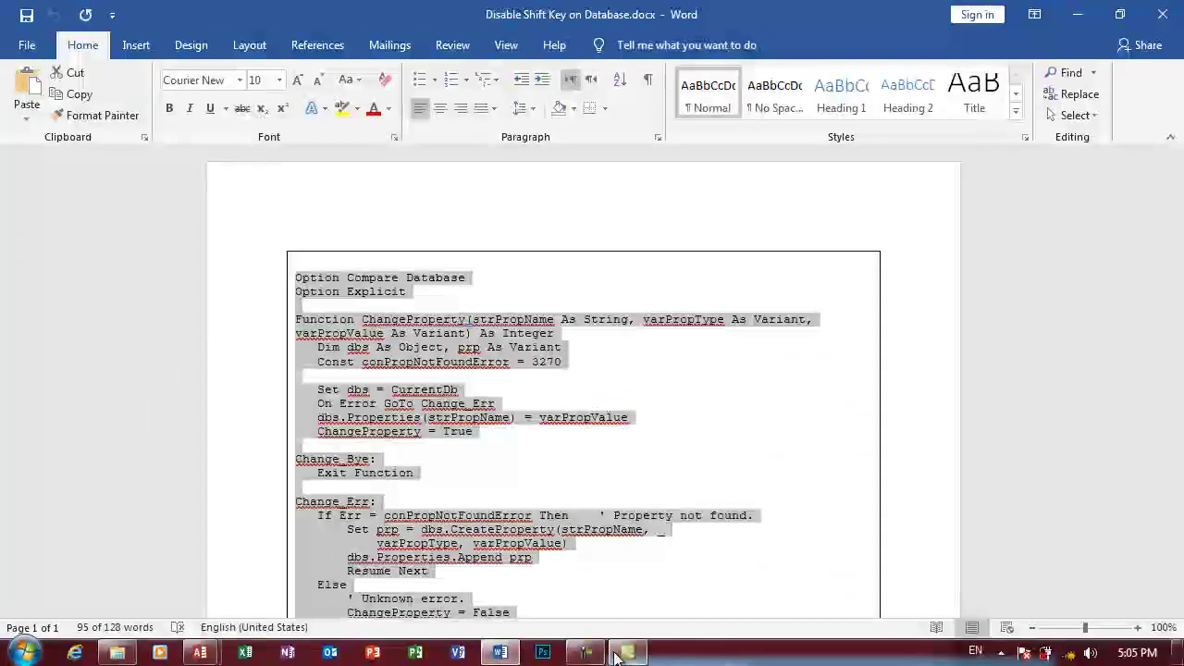
pyautogui.moveTo(203, 653)
pyautogui.click(341, 563)
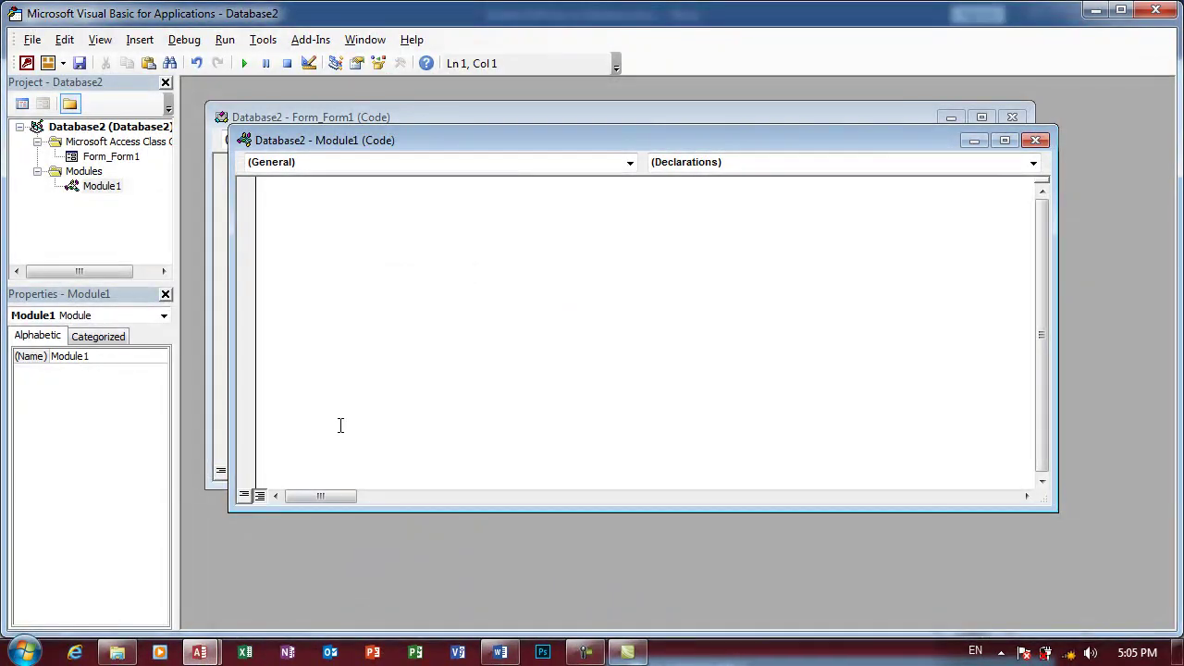
pyautogui.hotkey('ctrl', 'v')
# Step: Save the module as Module1 and close the VBA editor
pyautogui.hotkey('ctrl', 's')
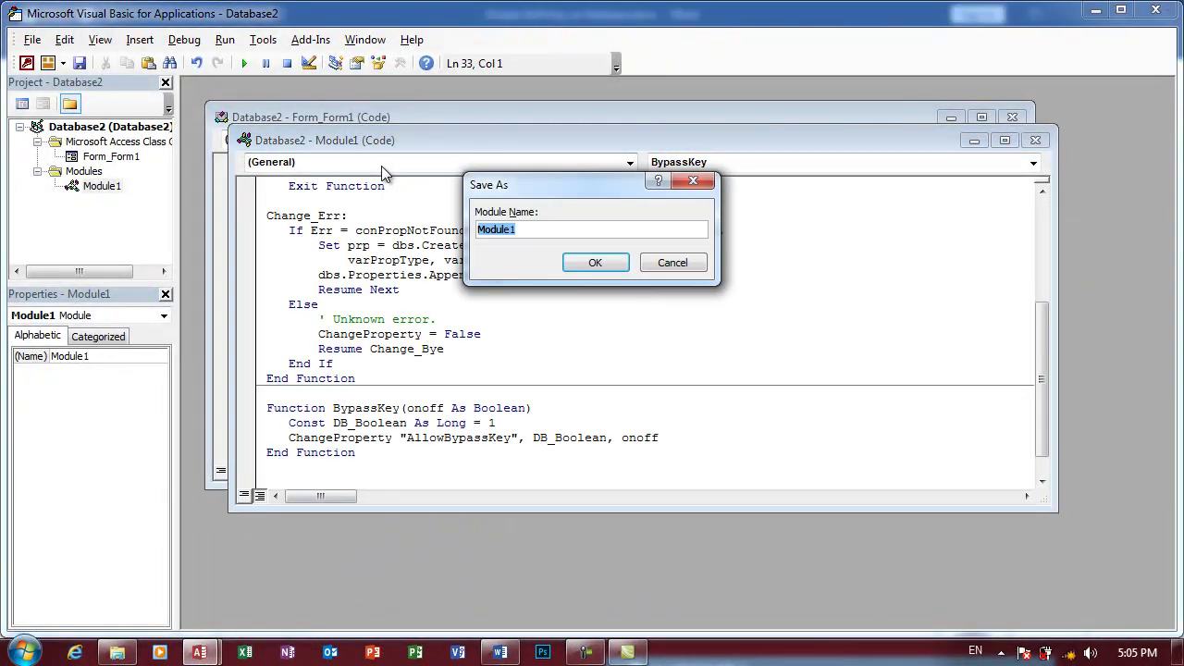
pyautogui.press('Return')
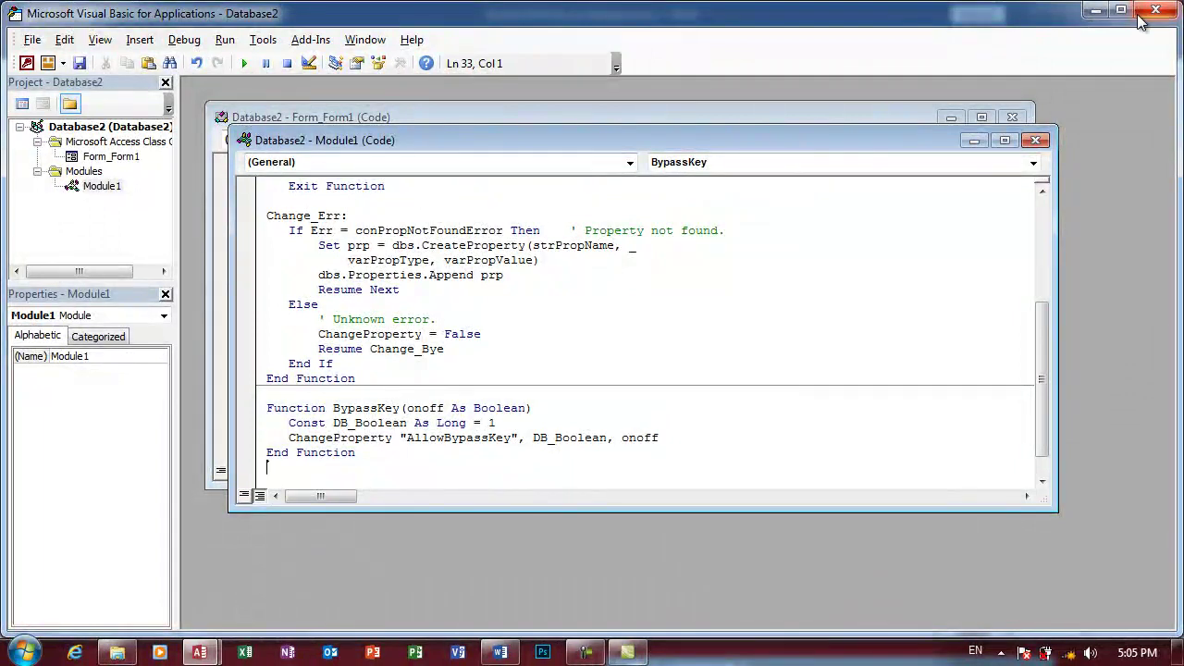
pyautogui.click(1156, 10)
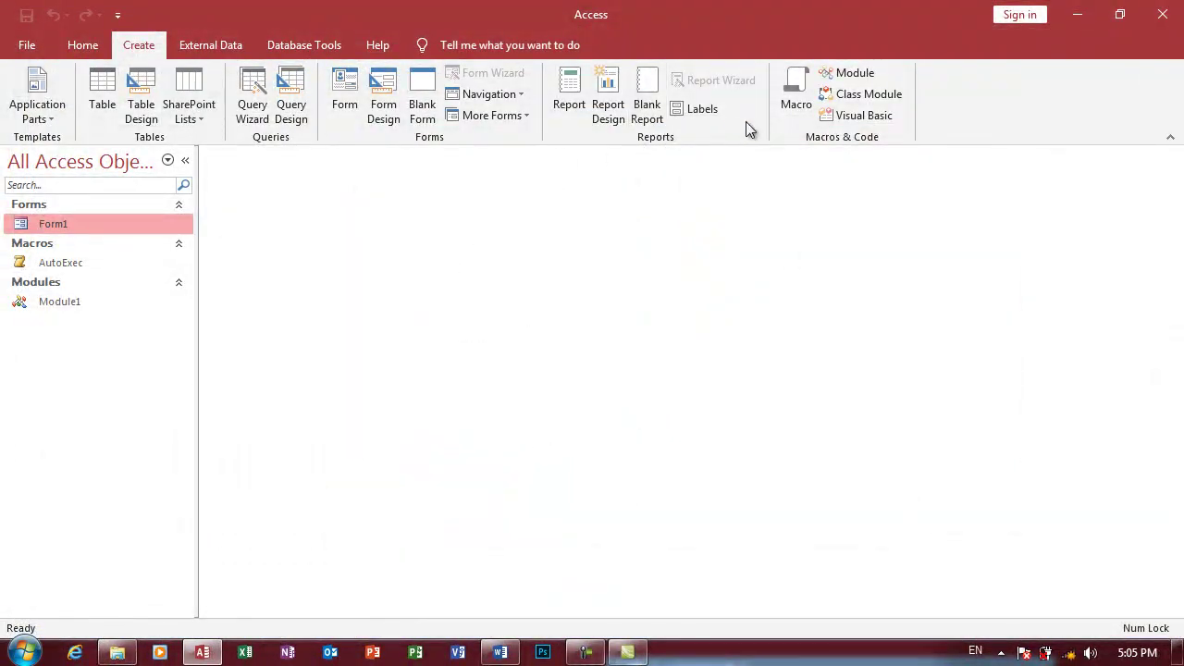
# Step: Create a new macro with a RunCode action calling the BypassKey function
pyautogui.click(794, 102)
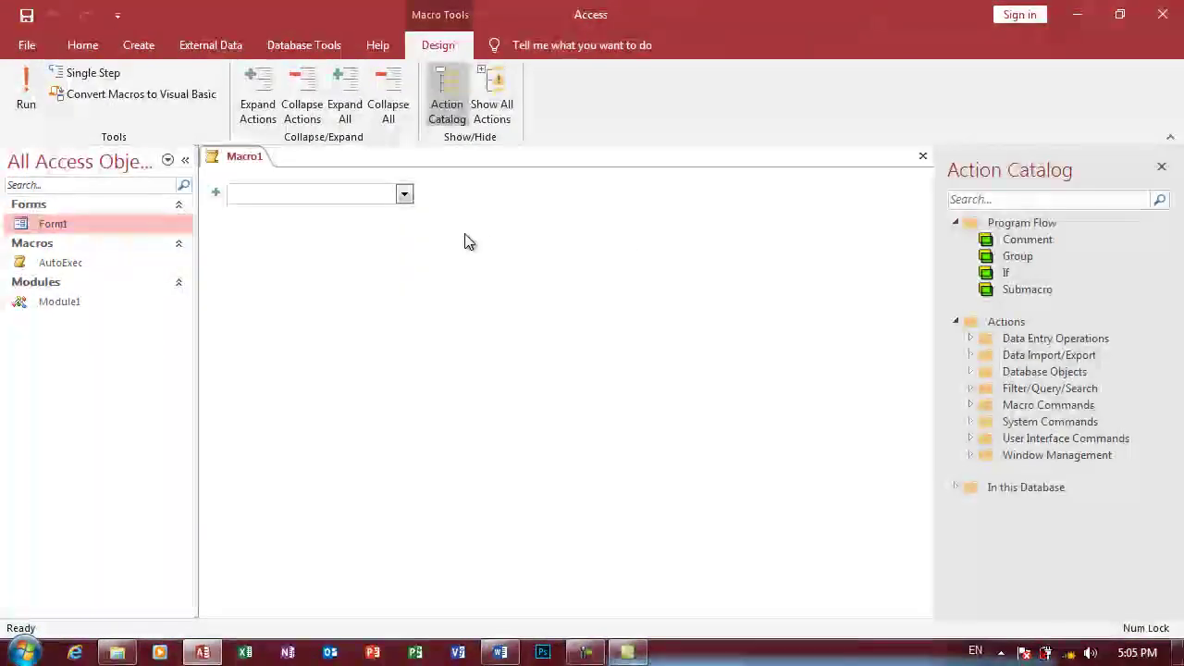
pyautogui.write('RunCode')
pyautogui.press('Return')
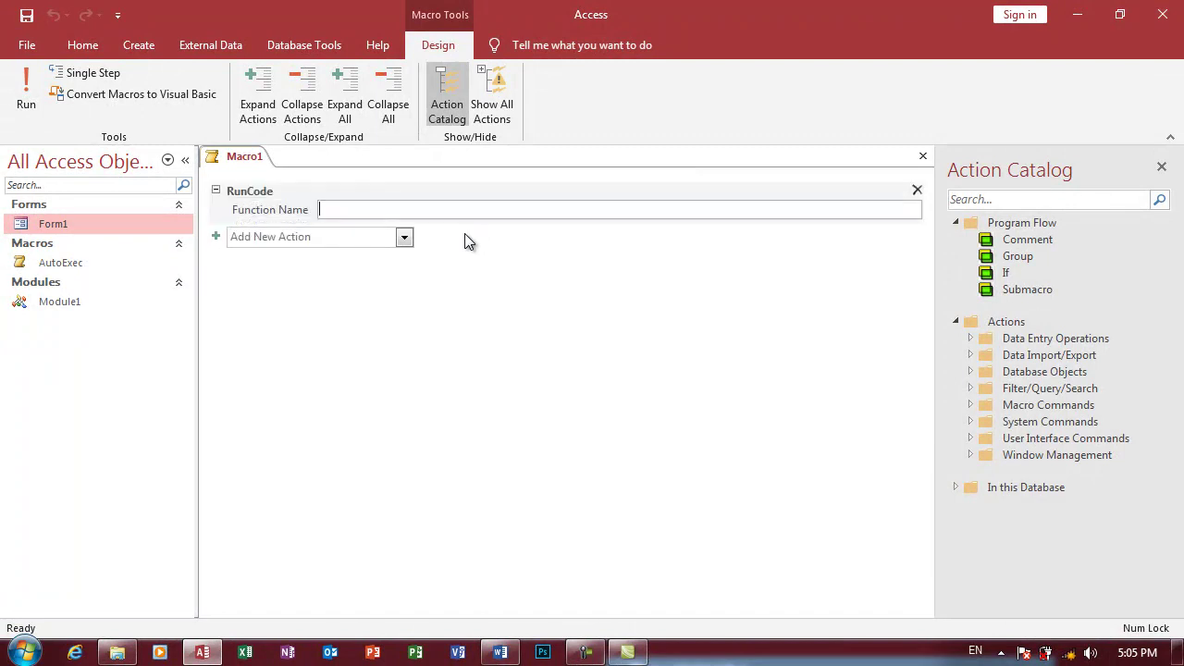
pyautogui.write('by')
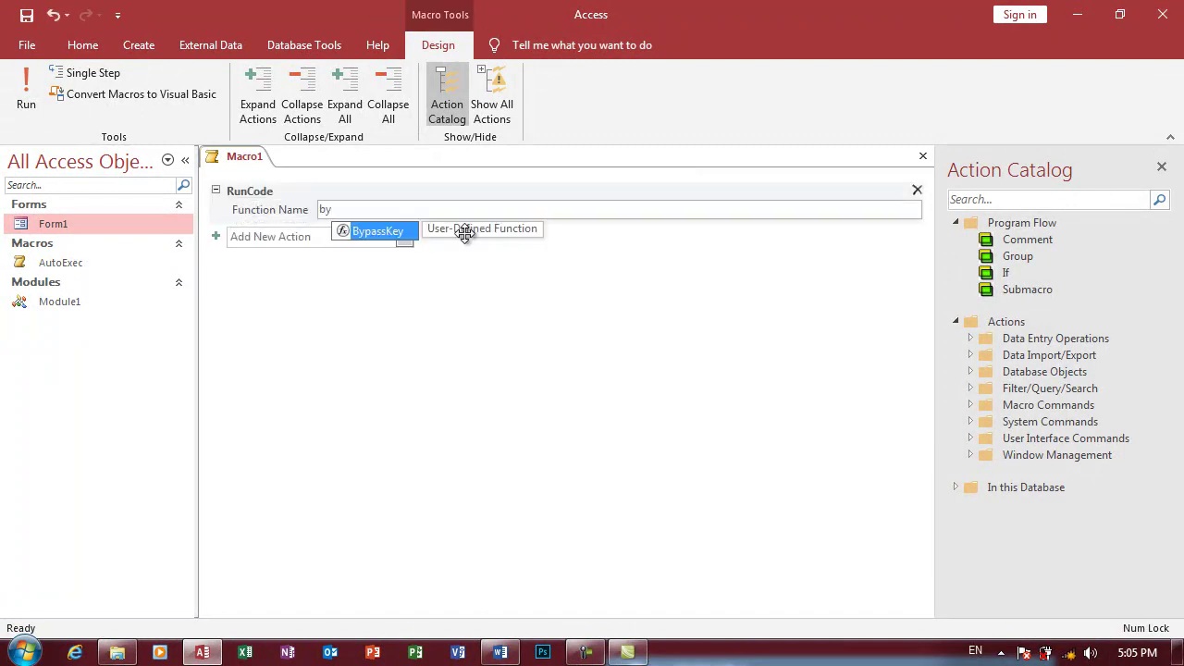
pyautogui.doubleClick(389, 231)
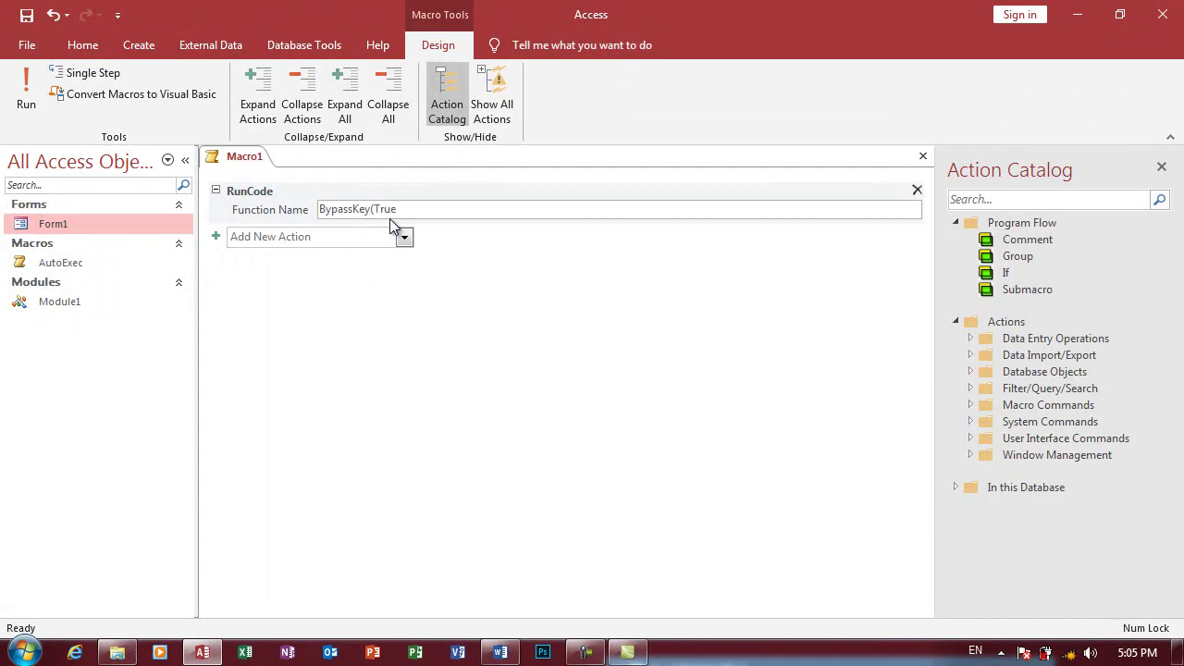
pyautogui.write(')')
# Step: Complete the call as BypassKey(True), save the macro as On and close it
pyautogui.hotkey('ctrl', 's')
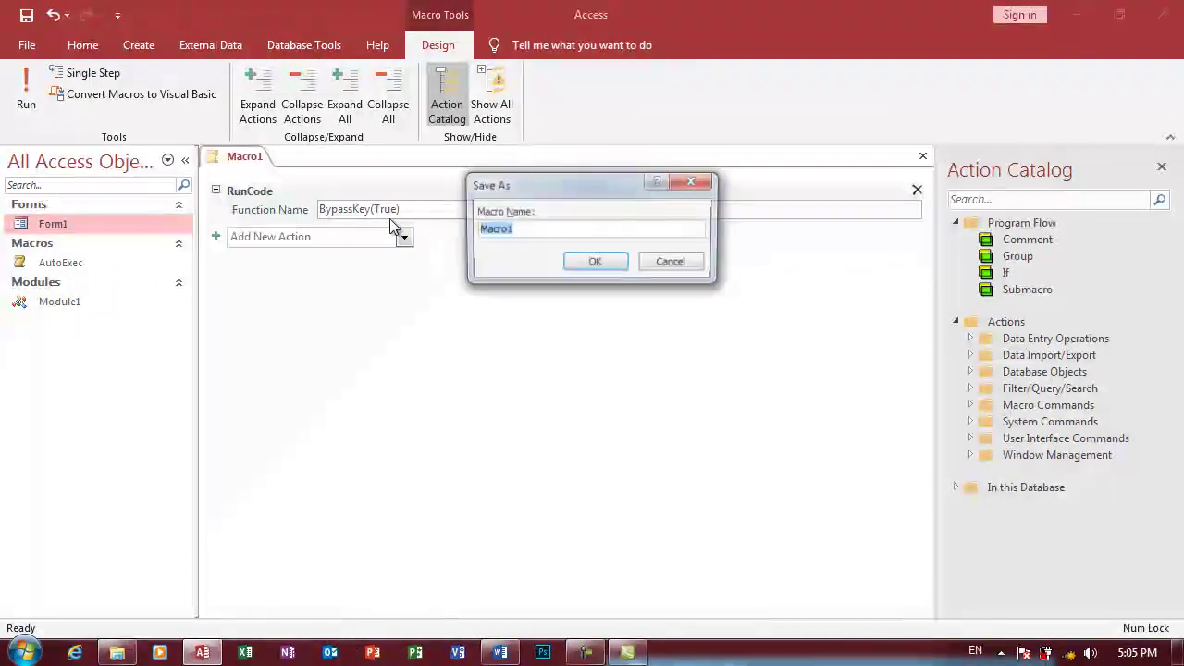
pyautogui.write('True)')
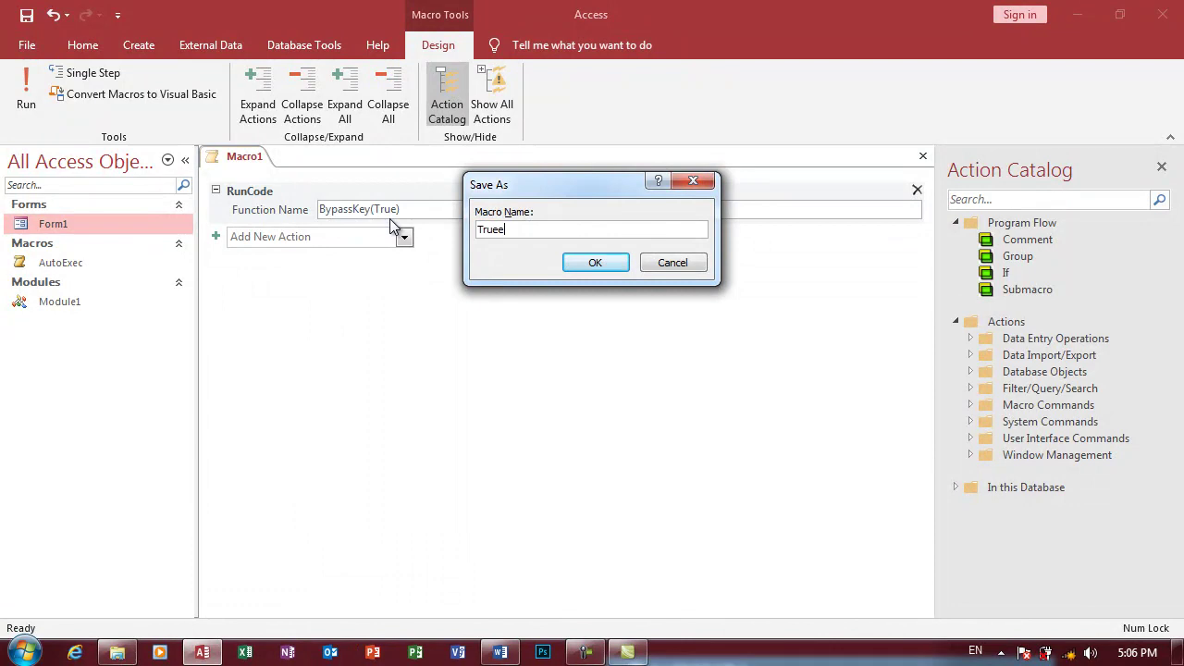
pyautogui.press('BackSpace')
pyautogui.press('BackSpace')
pyautogui.press('BackSpace')
pyautogui.press('BackSpace')
pyautogui.press('BackSpace')
pyautogui.write('O')
pyautogui.write('n')
pyautogui.press('Return')
pyautogui.hotkey('ctrl', 'w')
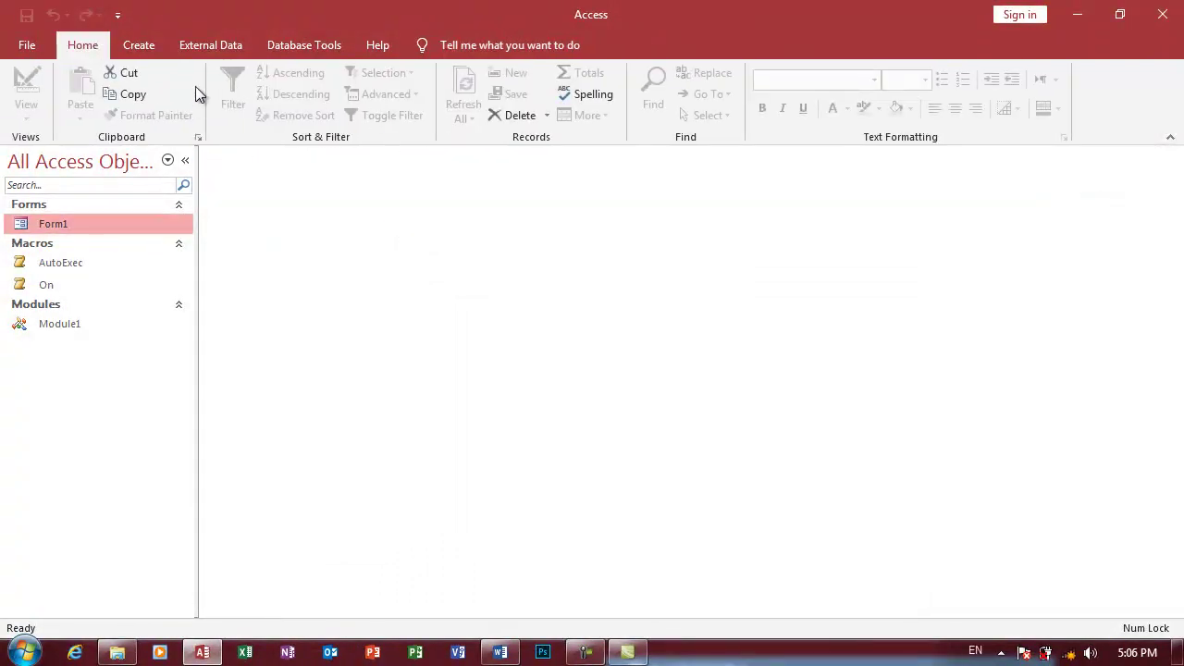
# Step: Create another macro with a RunCode action calling BypassKey(False)
pyautogui.click(141, 46)
pyautogui.click(793, 93)
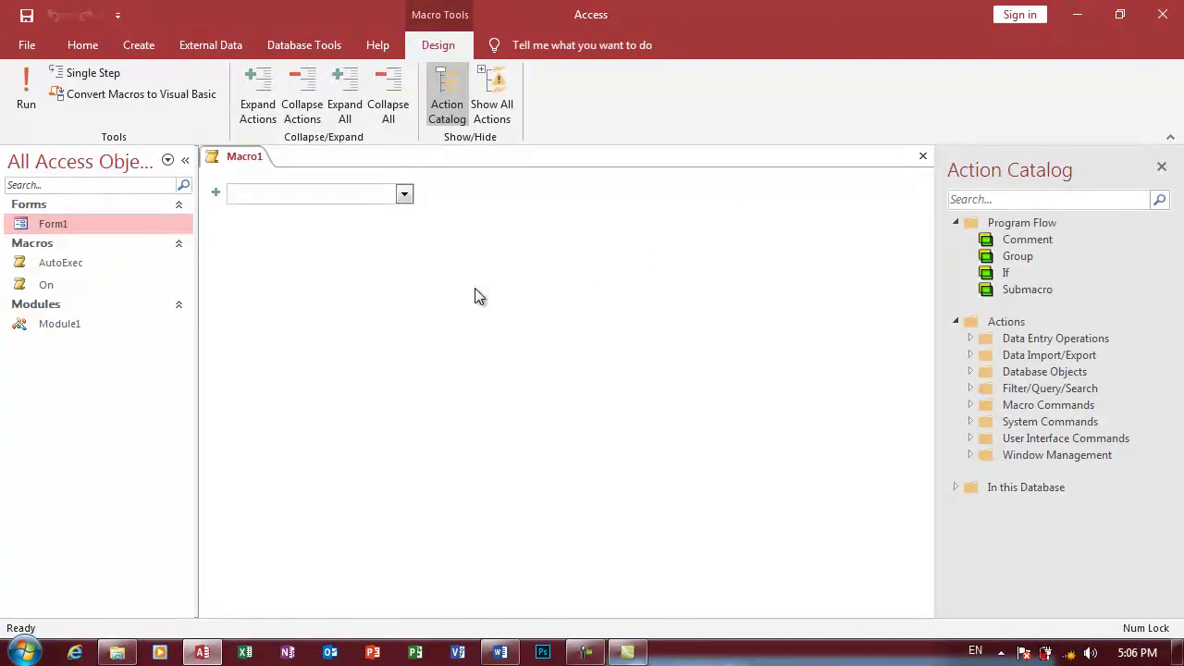
pyautogui.write('RunCode')
pyautogui.press('Return')
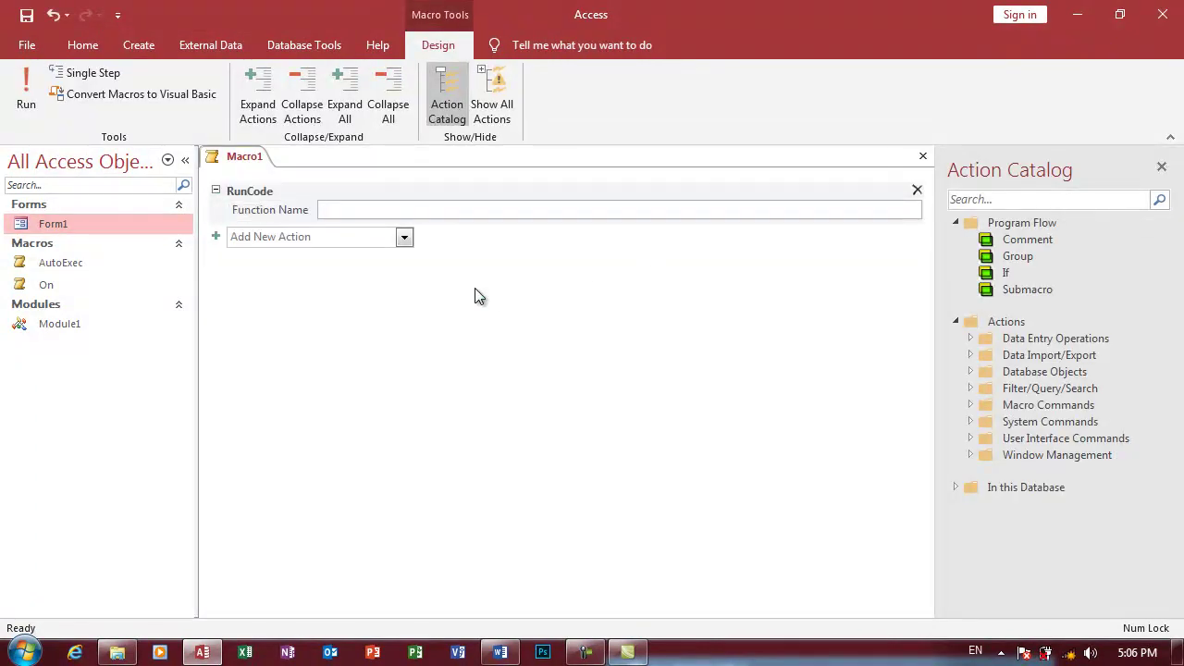
pyautogui.write('by')
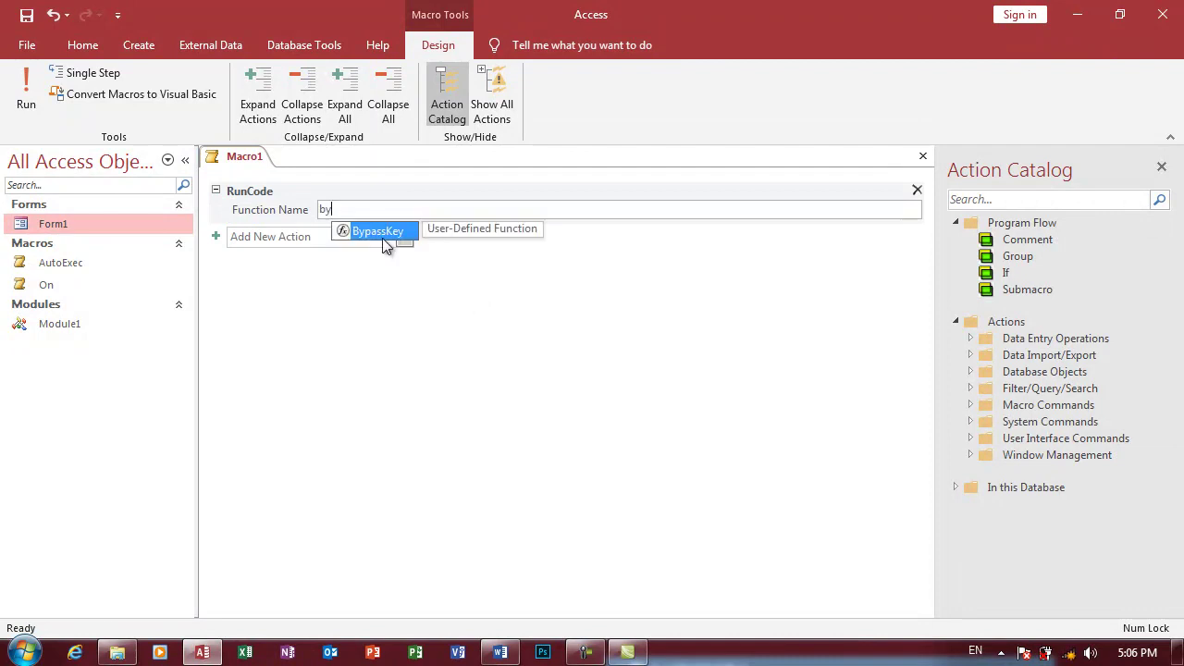
pyautogui.doubleClick(383, 235)
pyautogui.write('False)')
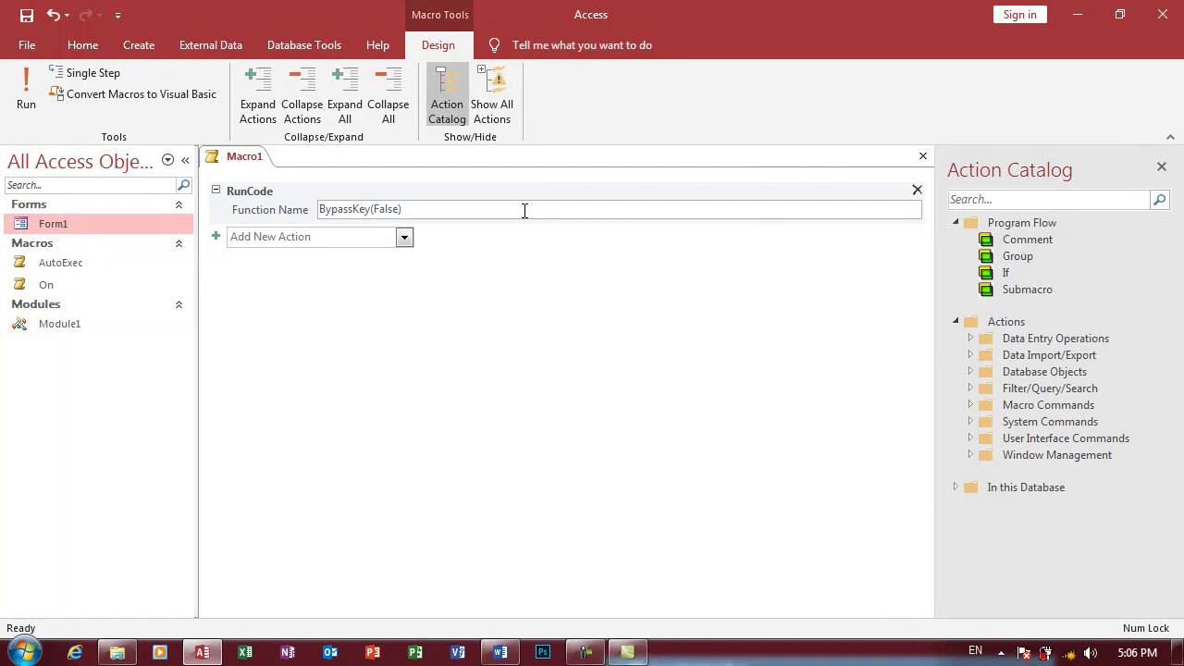
# Step: Save this macro as Off and close it
pyautogui.hotkey('ctrl', 's')
pyautogui.write('Off')
pyautogui.press('Return')
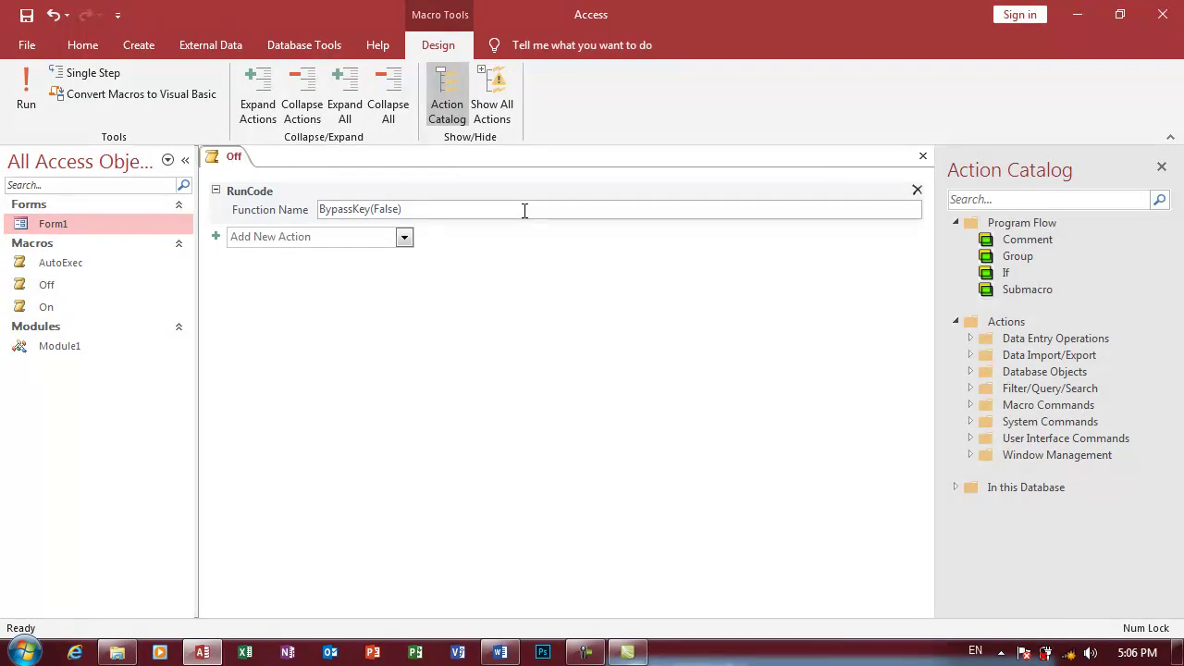
pyautogui.hotkey('ctrl', 'w')
# Step: Run the Off macro, then bring up the Documents library in Windows Explorer
pyautogui.rightClick(66, 294)
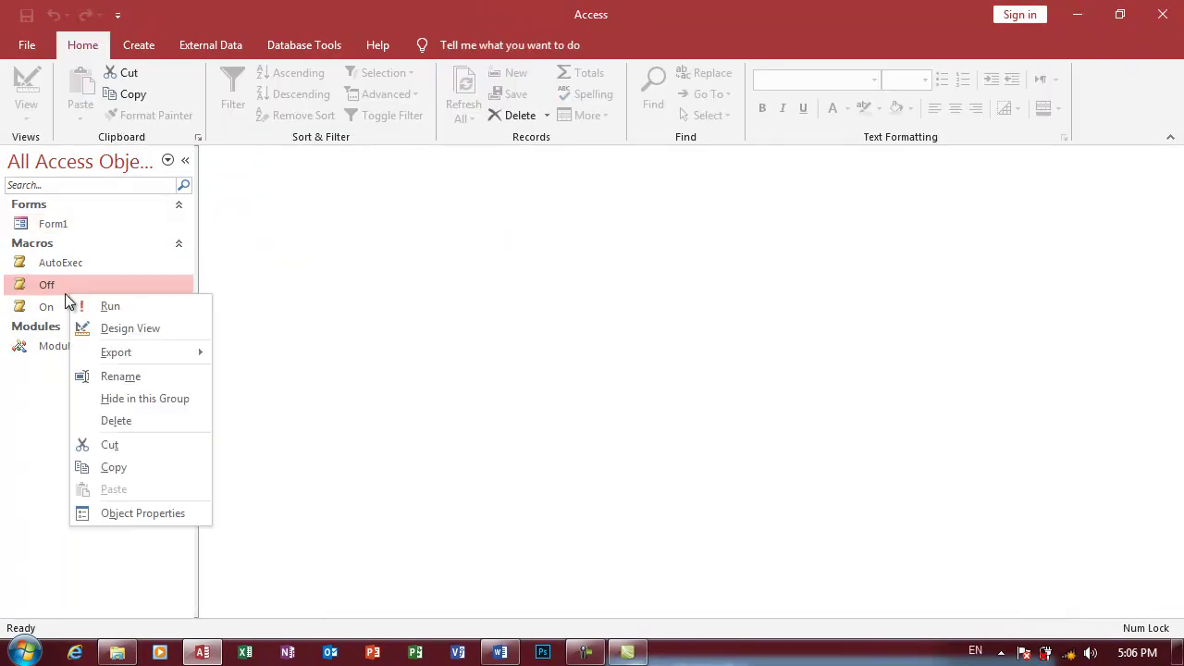
pyautogui.click(112, 306)
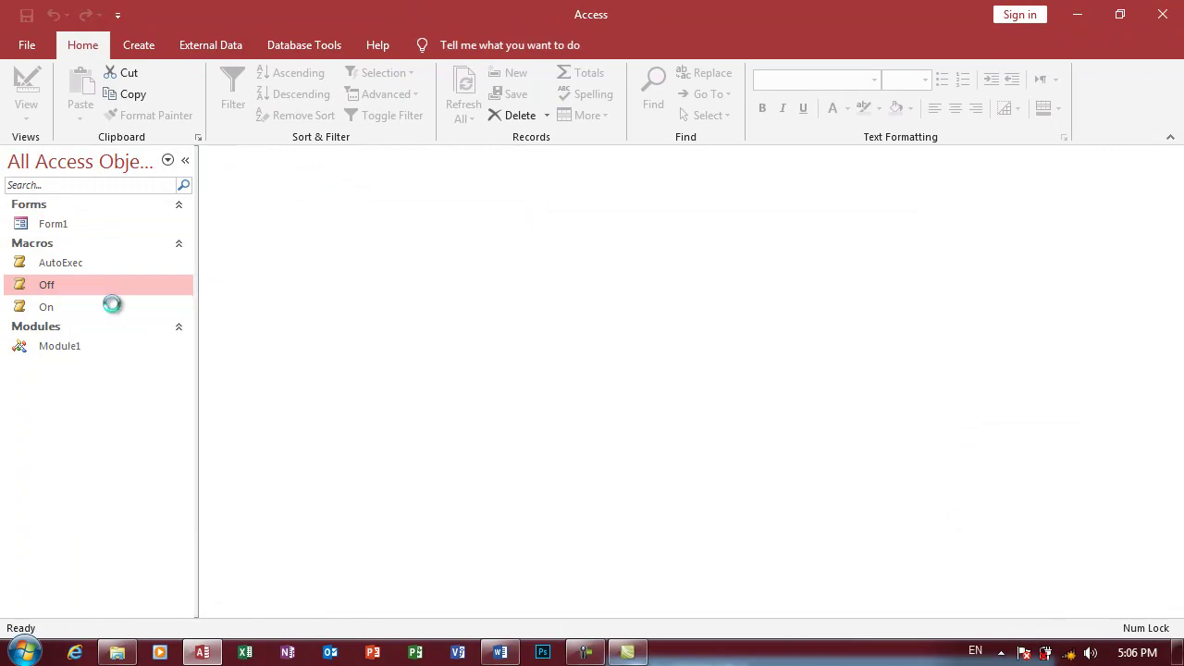
pyautogui.hotkey('ctrl', 'a')
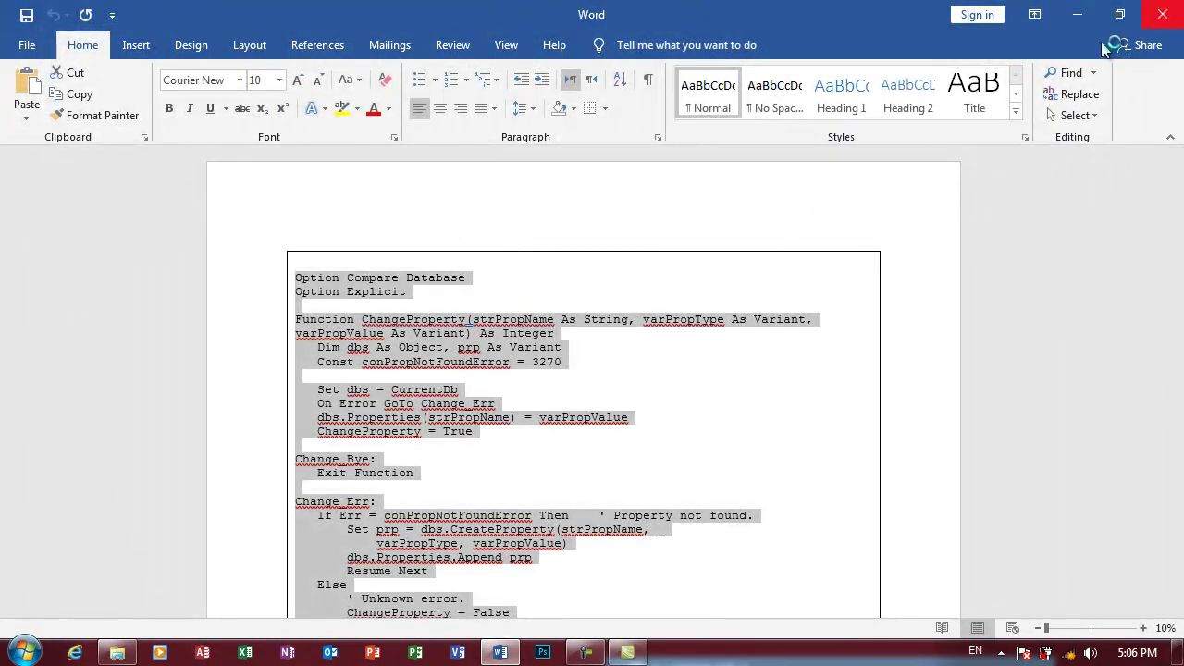
pyautogui.click(117, 652)
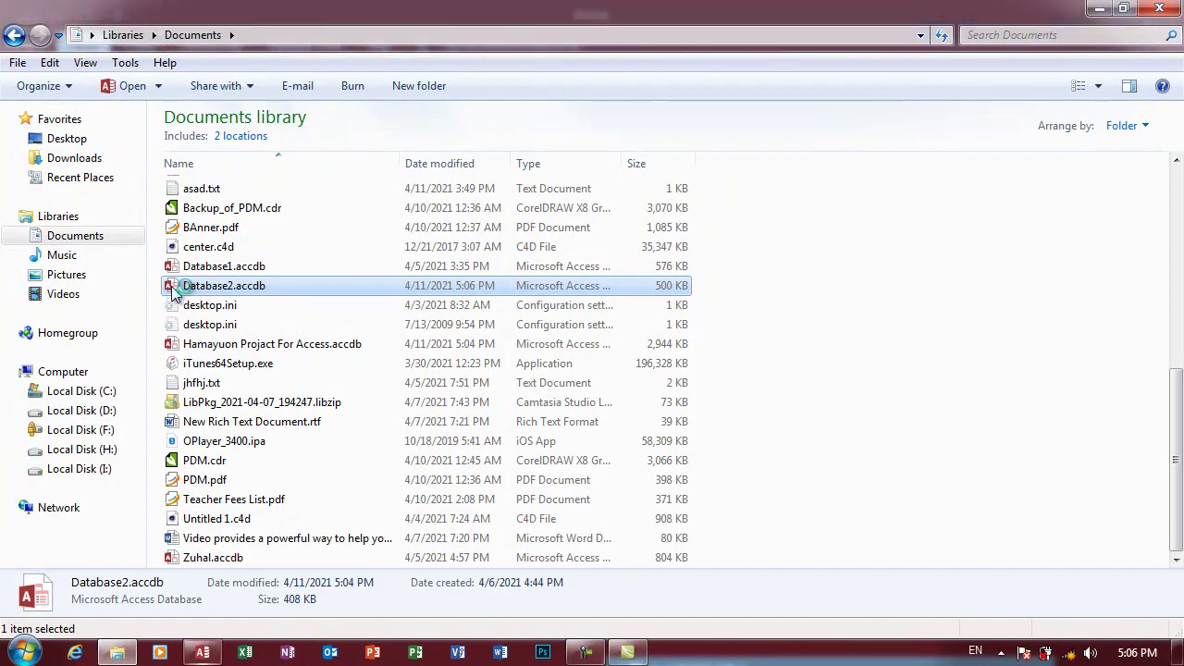
# Step: Reopen Database2.accdb from Documents in Access and close the Form1 calculator with Ctrl+W
pyautogui.doubleClick(173, 290)
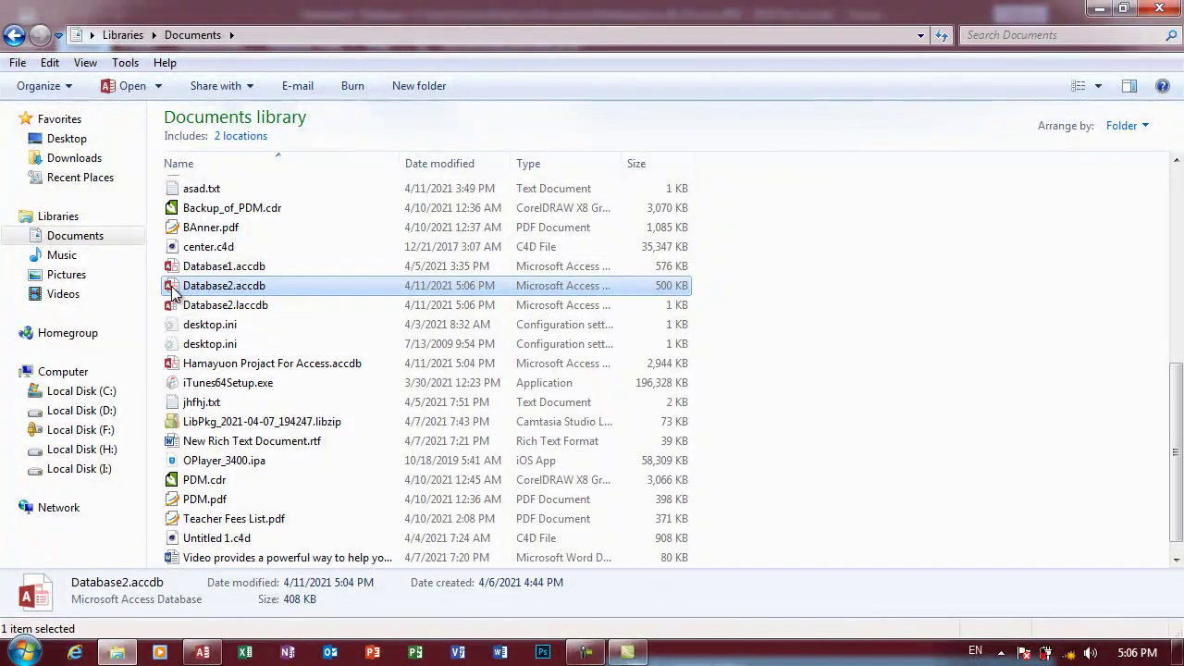
pyautogui.click(203, 652)
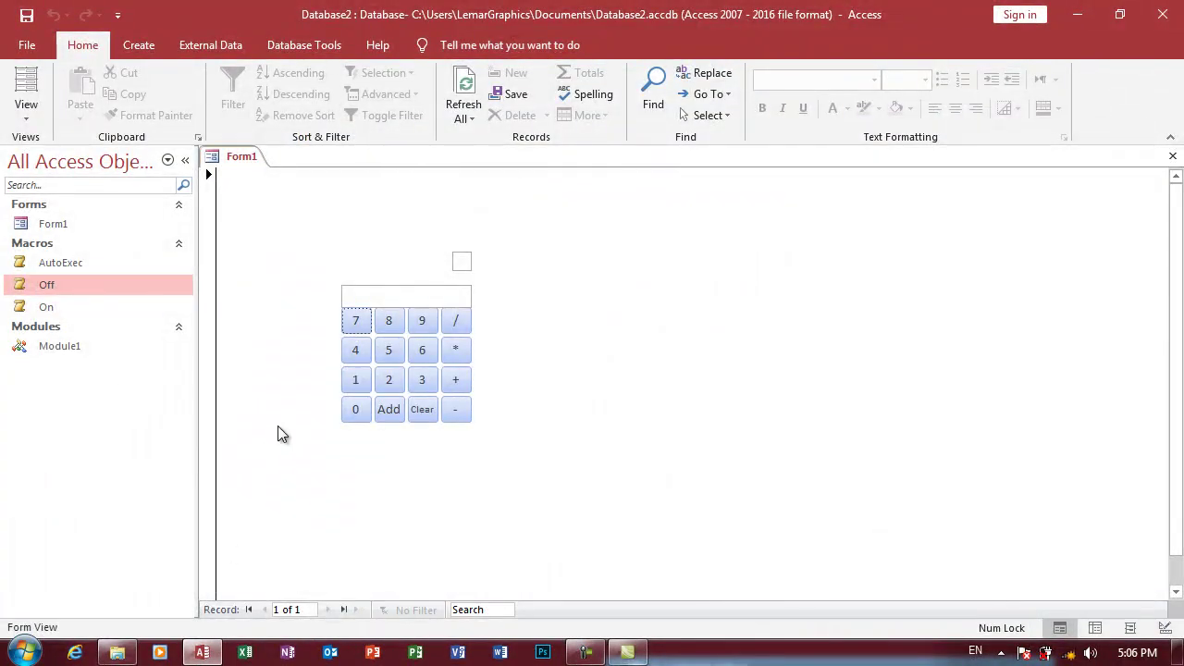
pyautogui.doubleClick(73, 291)
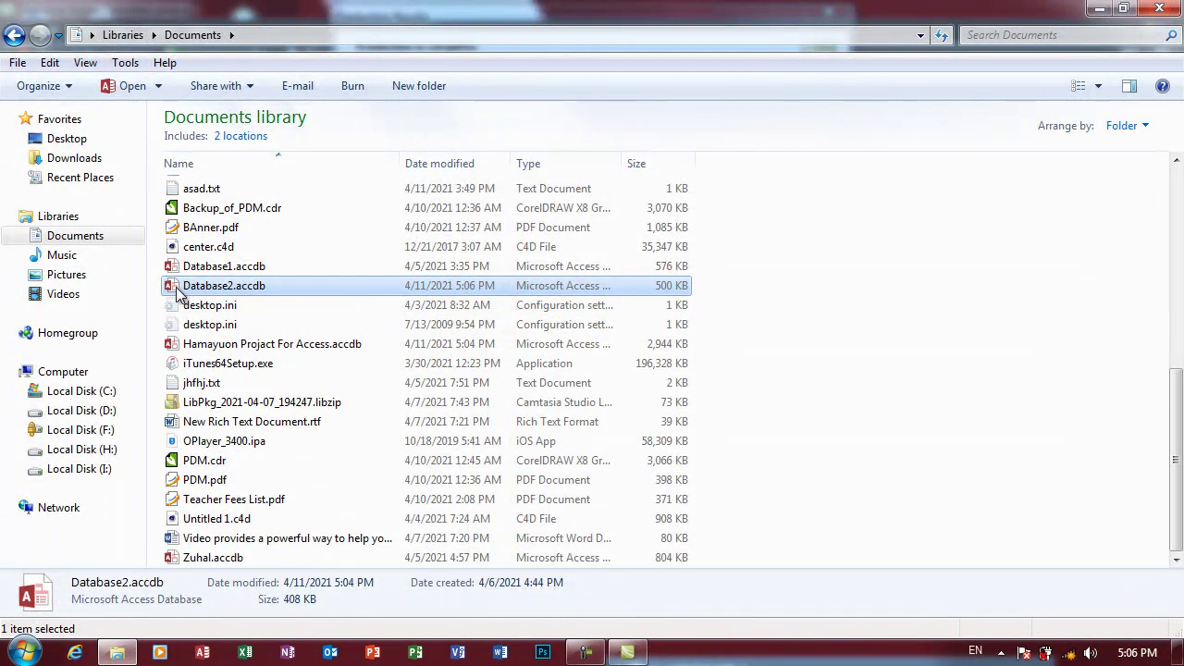
pyautogui.doubleClick(178, 286)
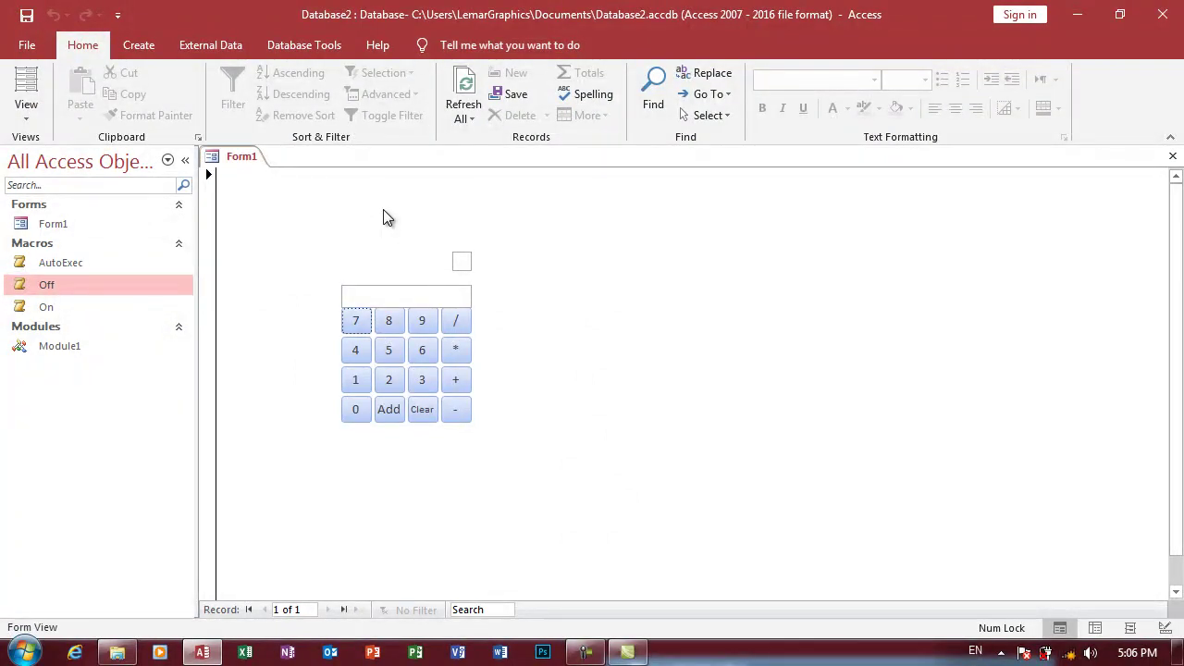
pyautogui.hotkey('ctrl', 'w')
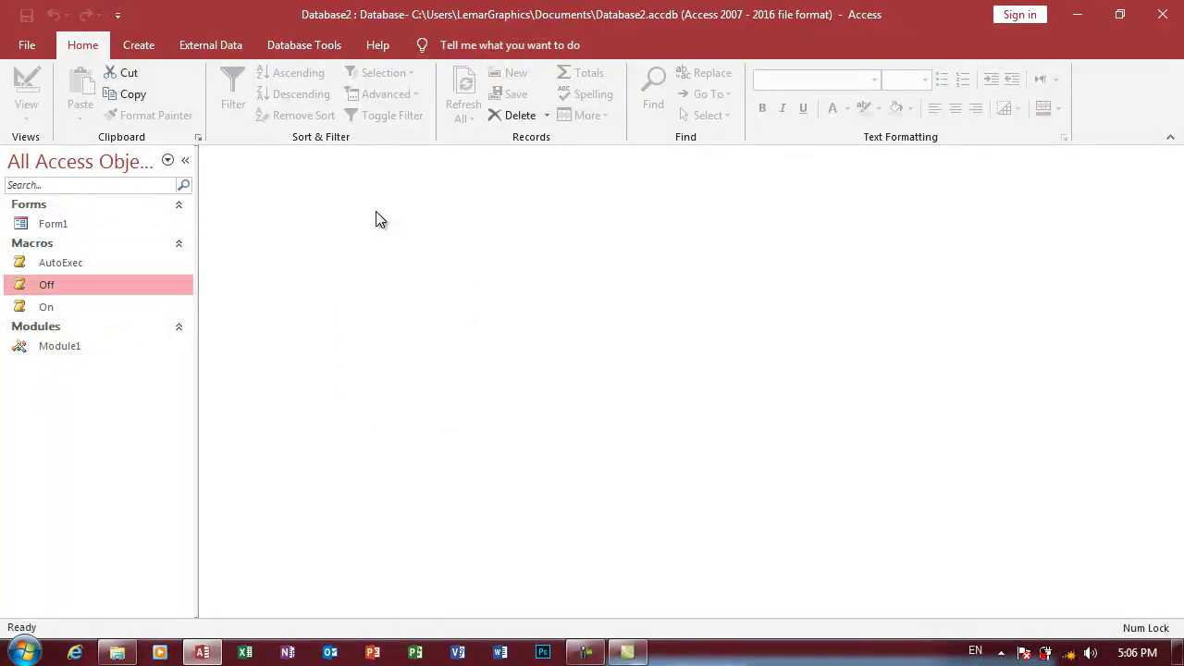
pyautogui.click(93, 311)
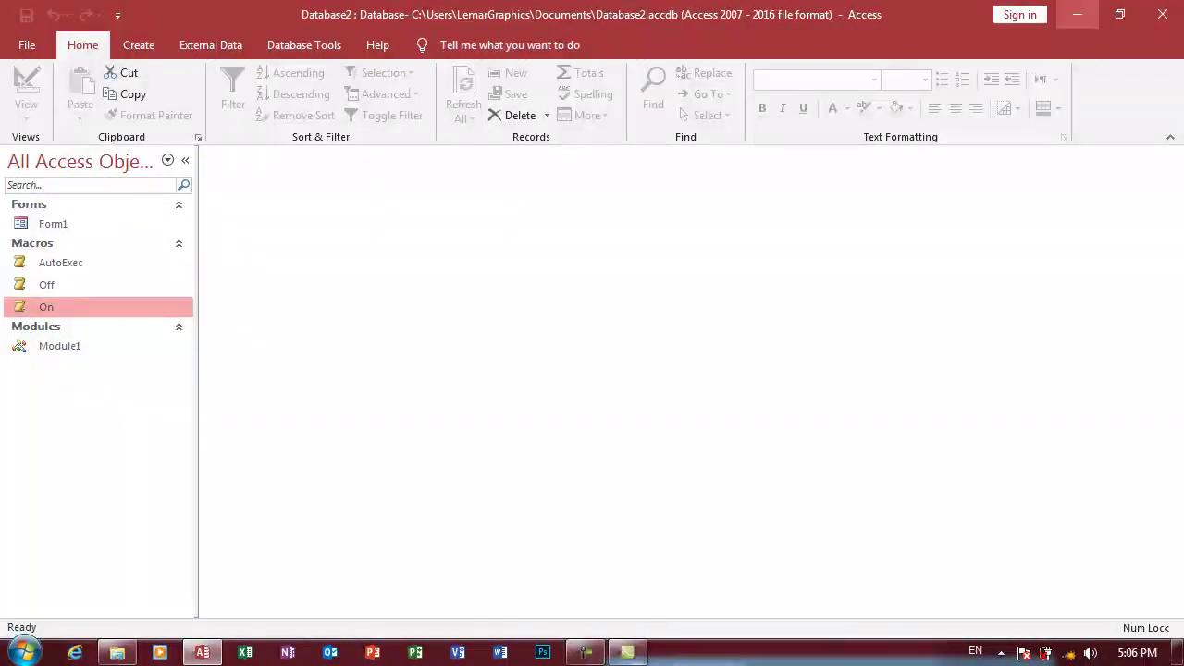
pyautogui.click(1162, 14)
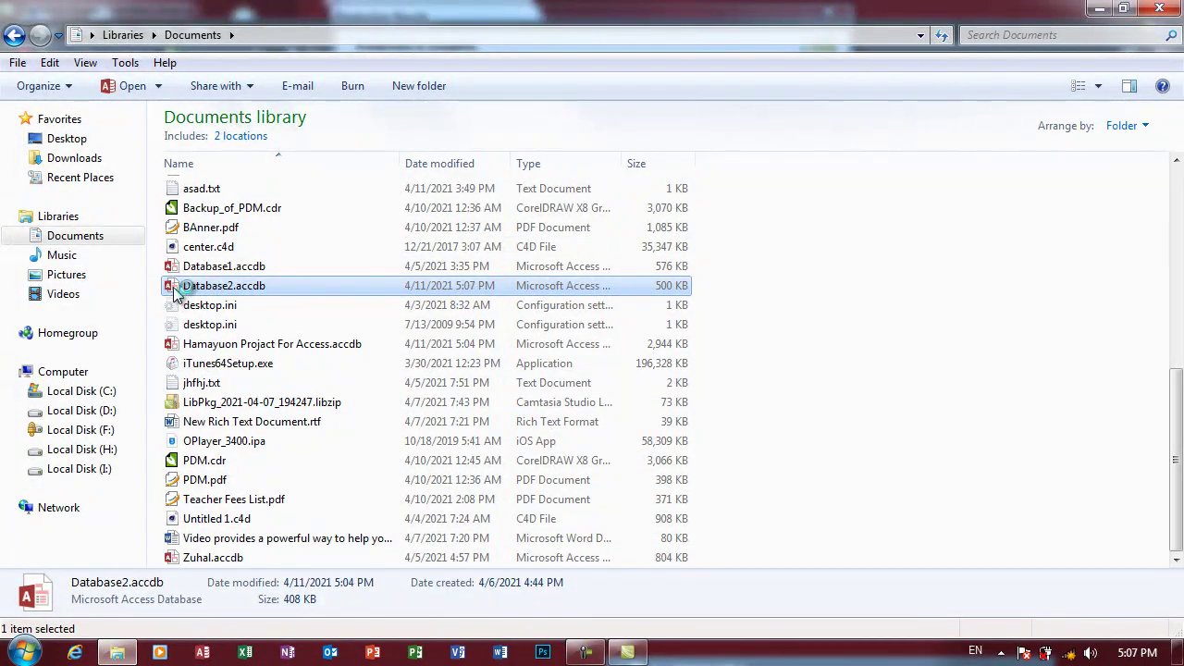
pyautogui.doubleClick(176, 292)
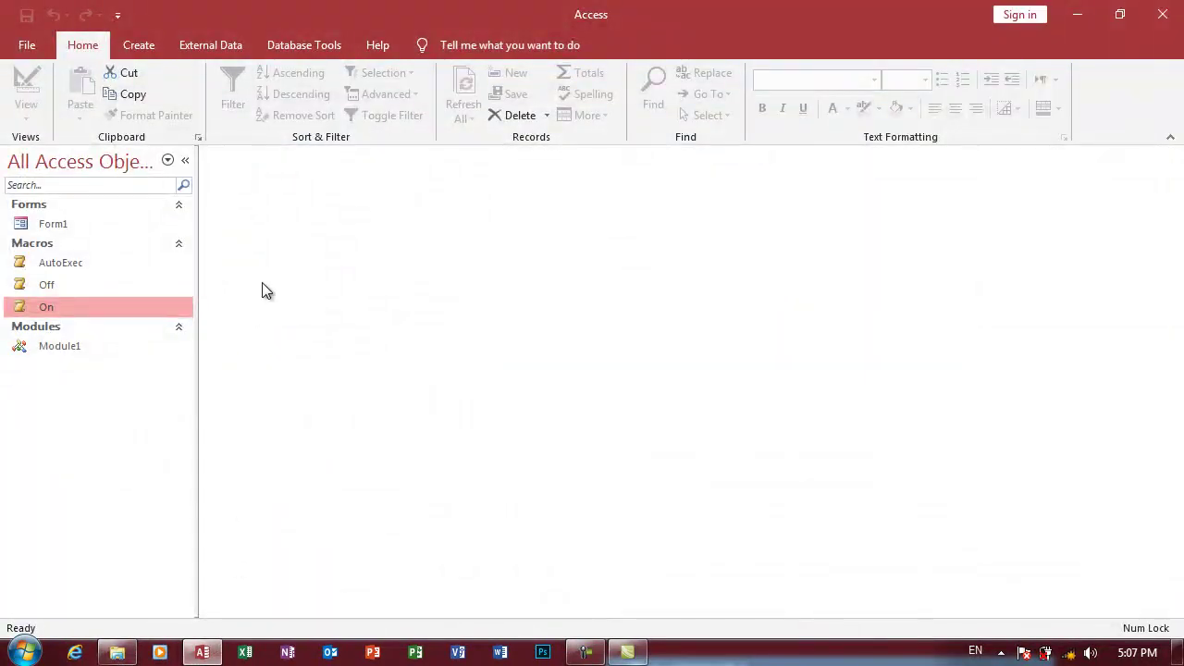
pyautogui.click(145, 47)
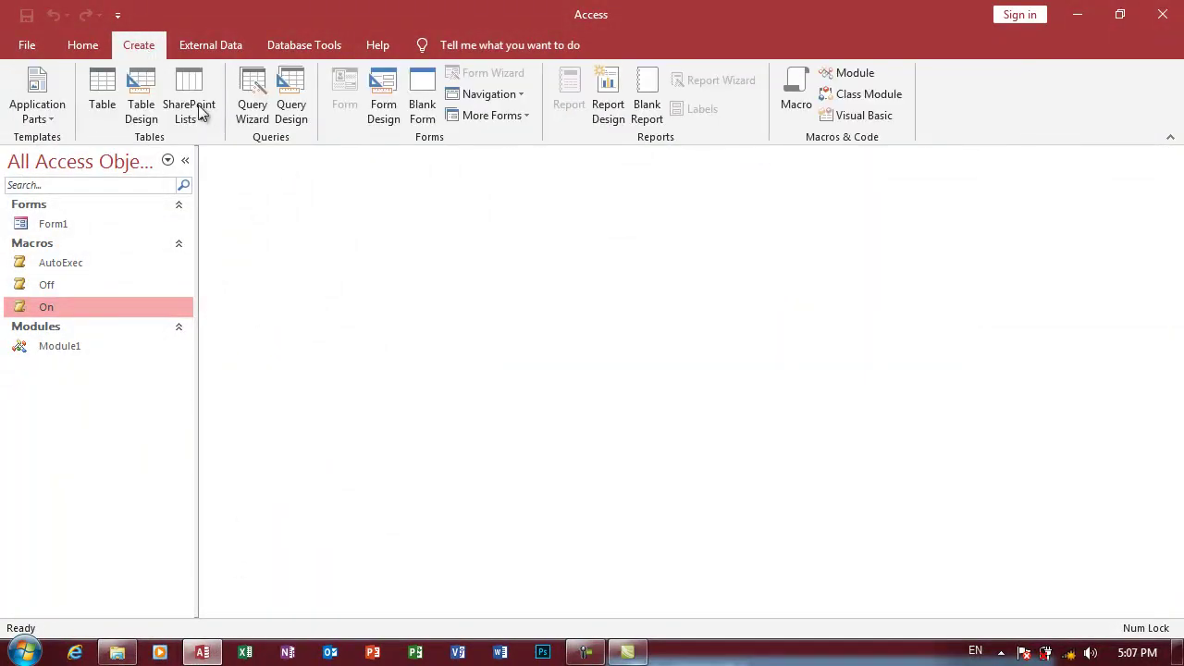
pyautogui.click(870, 118)
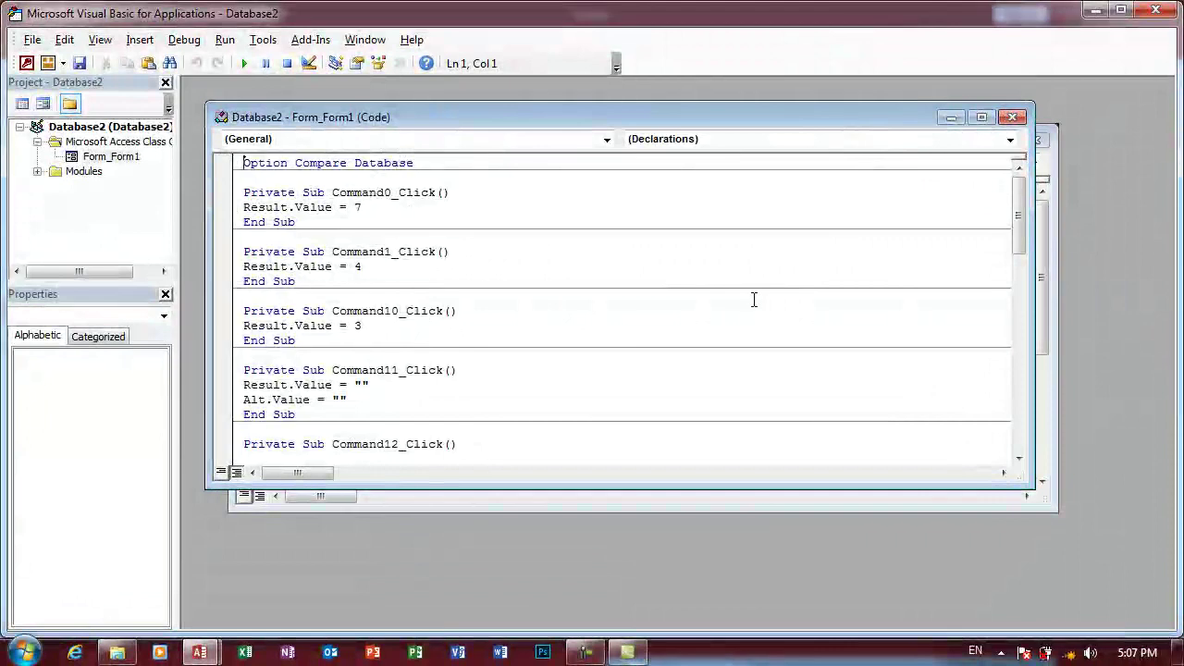
pyautogui.click(1156, 9)
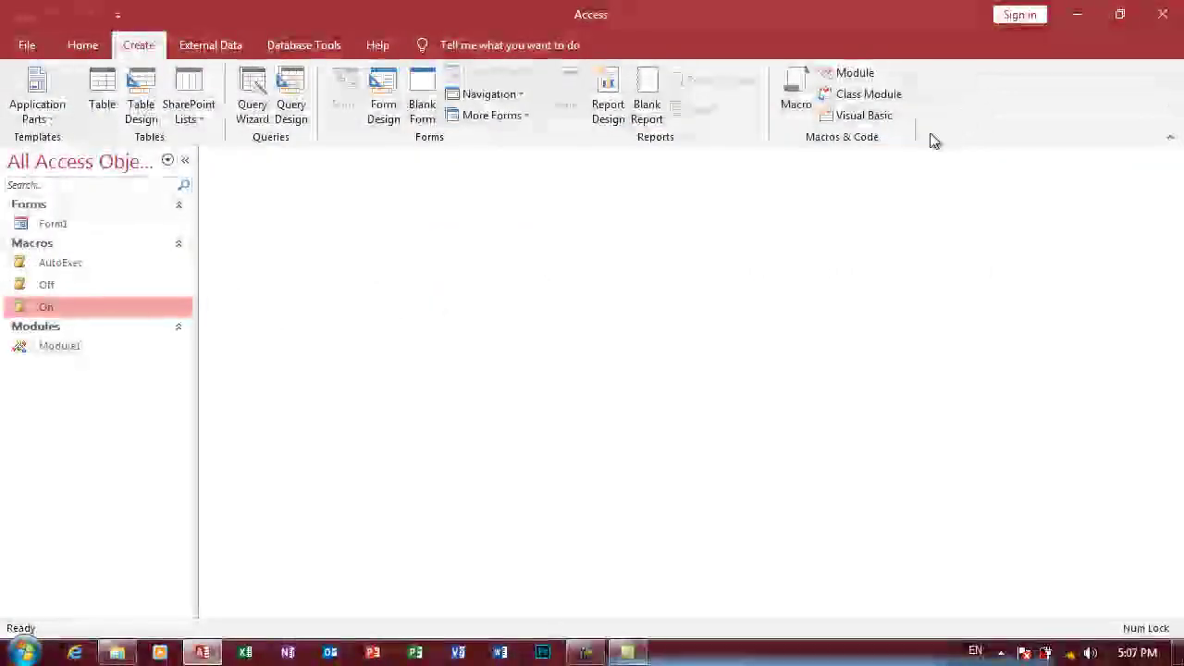
pyautogui.click(82, 47)
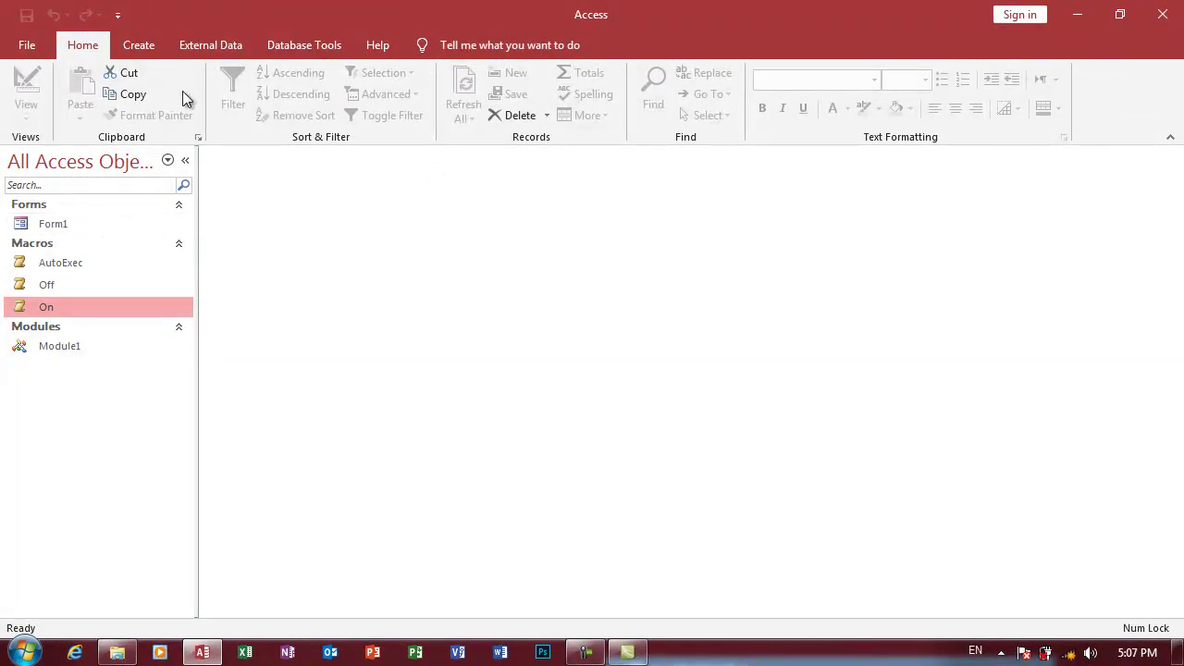
# Step: Start a new table in Design View with Name and Salary fields
pyautogui.click(140, 46)
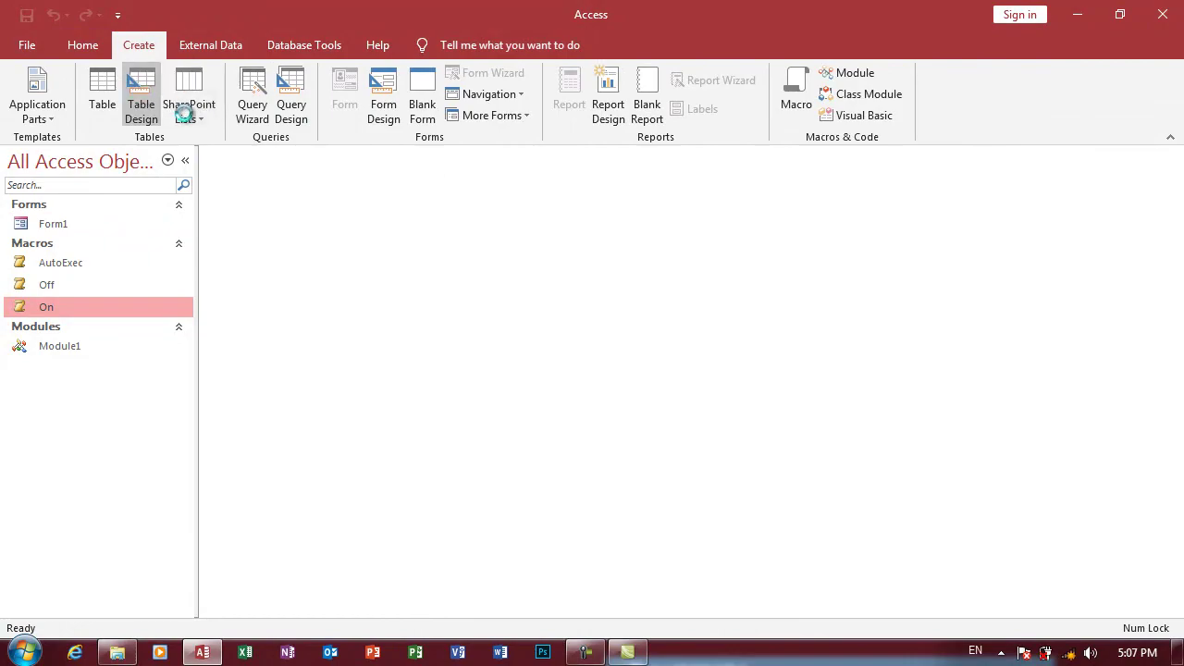
pyautogui.click(140, 97)
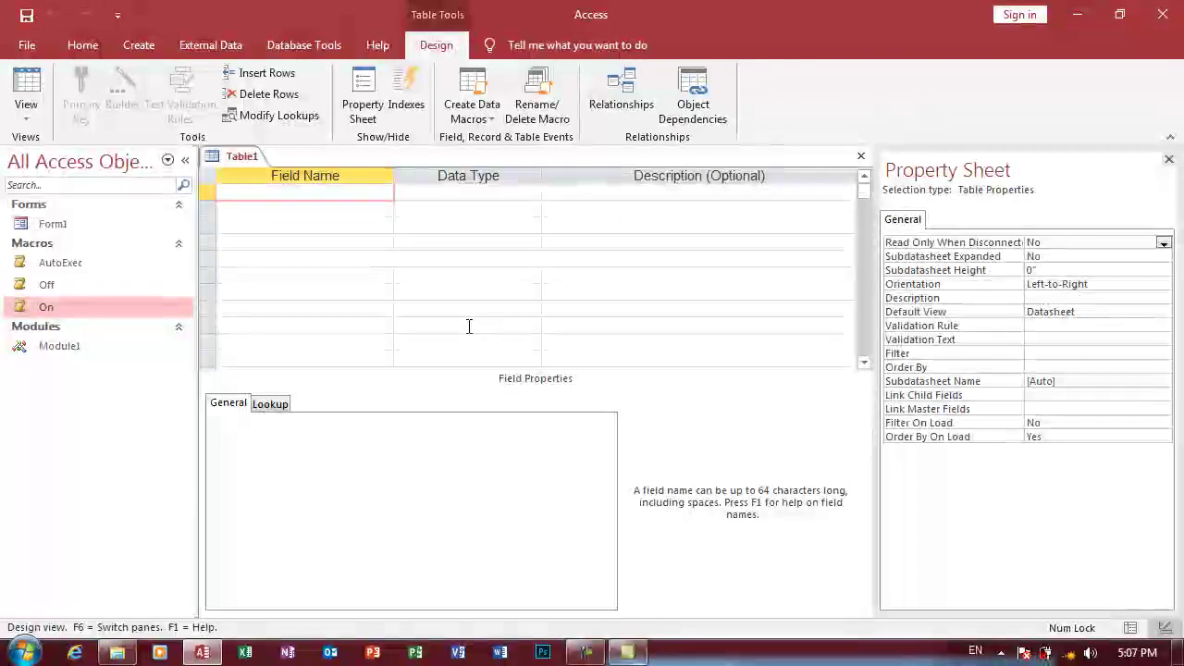
pyautogui.write('Name')
pyautogui.press('Tab')
pyautogui.press('Tab')
pyautogui.press('Tab')
pyautogui.write('S')
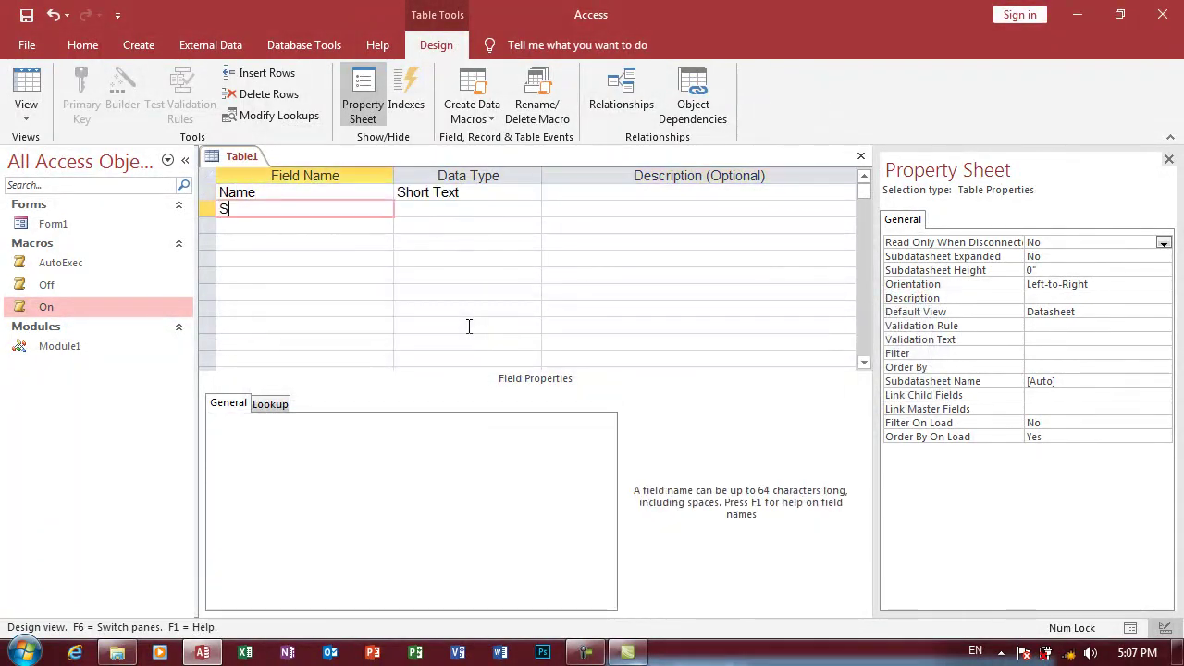
pyautogui.write('alary')
pyautogui.press('Tab')
pyautogui.press('Tab')
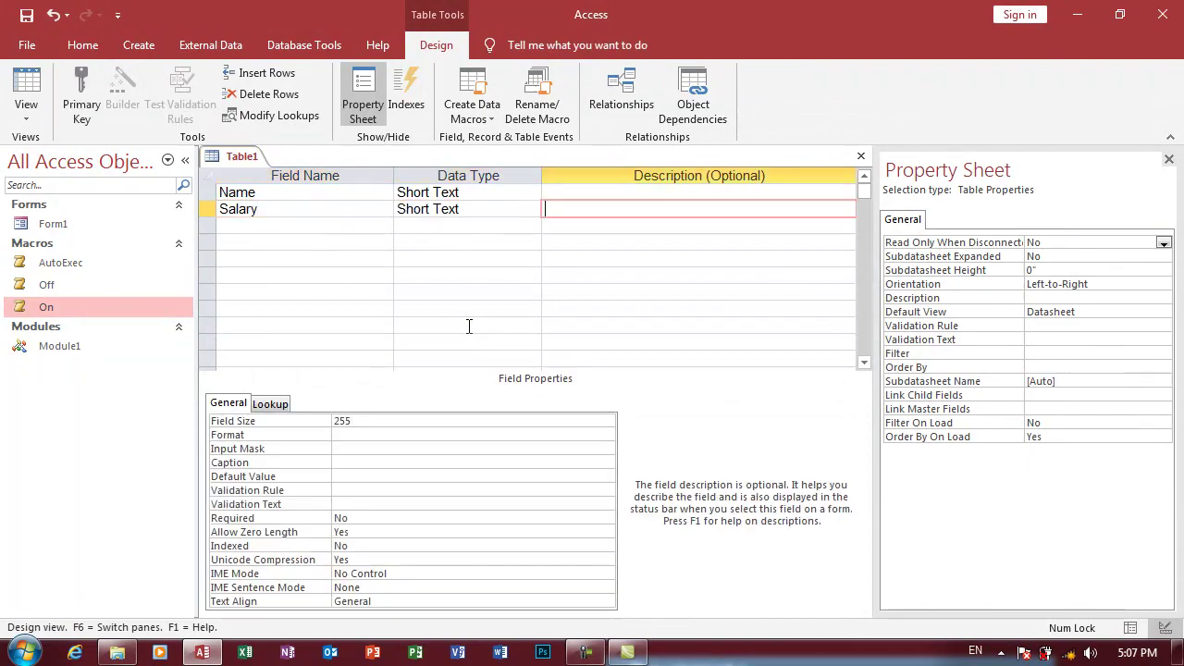
# Step: Save it as Table1 with an ID primary key and open it as a datasheet
pyautogui.hotkey('ctrl', 's')
pyautogui.press('Return')
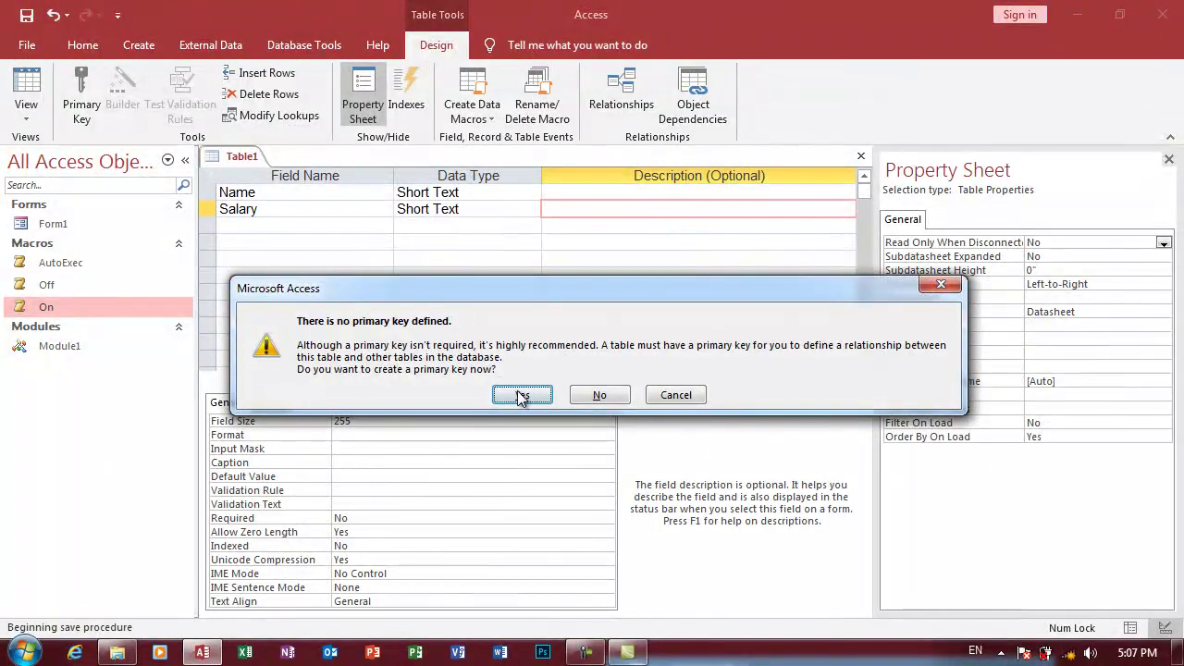
pyautogui.click(522, 395)
pyautogui.doubleClick(83, 227)
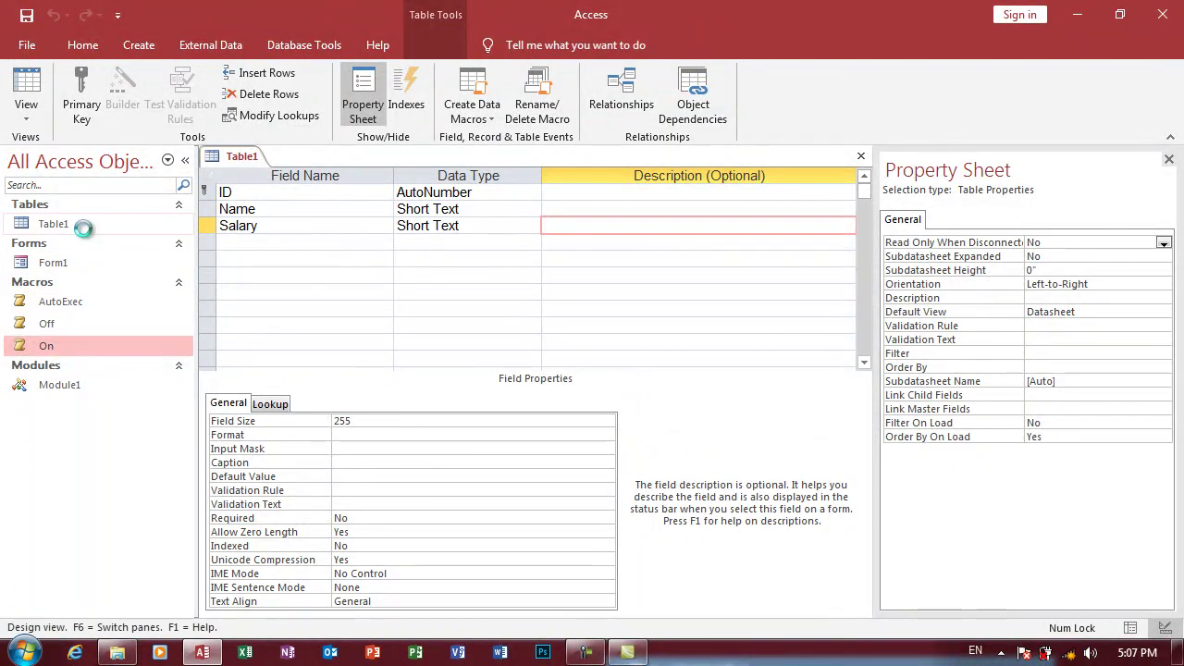
# Step: Enter two employee records with their names and salaries 7000 and 4544
pyautogui.press('Tab')
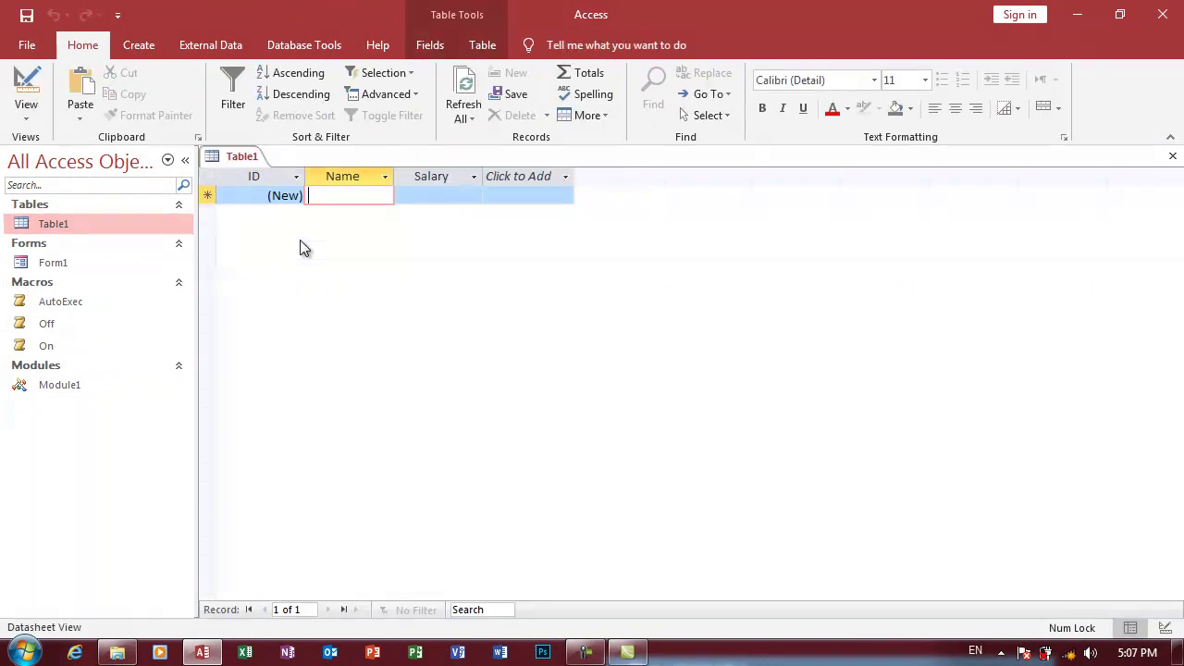
pyautogui.write('Ahmad')
pyautogui.press('Tab')
pyautogui.write('700')
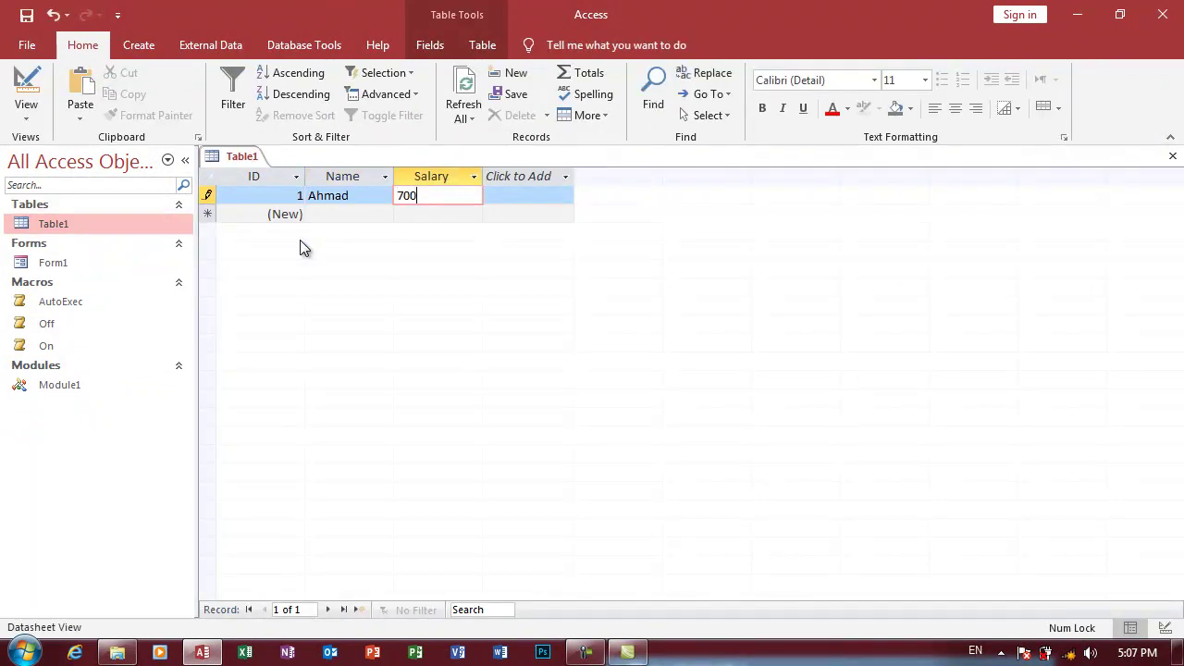
pyautogui.write('0')
pyautogui.press('Tab')
pyautogui.write('Mahmoo')
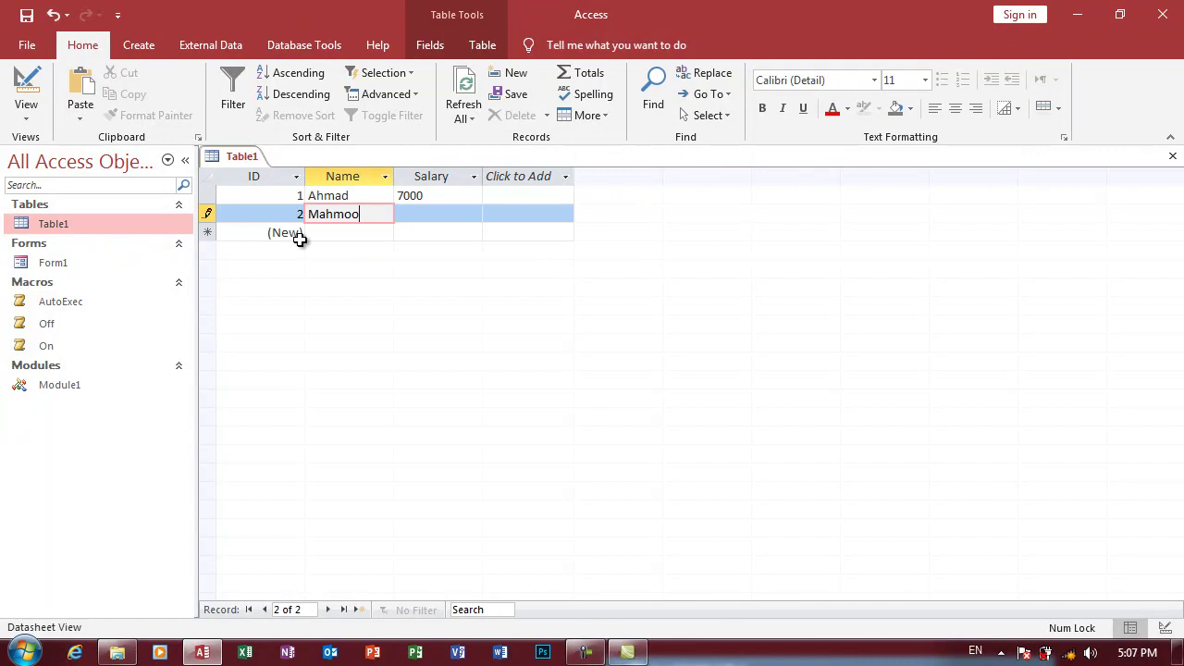
pyautogui.write('d')
pyautogui.press('Tab')
pyautogui.write('4544')
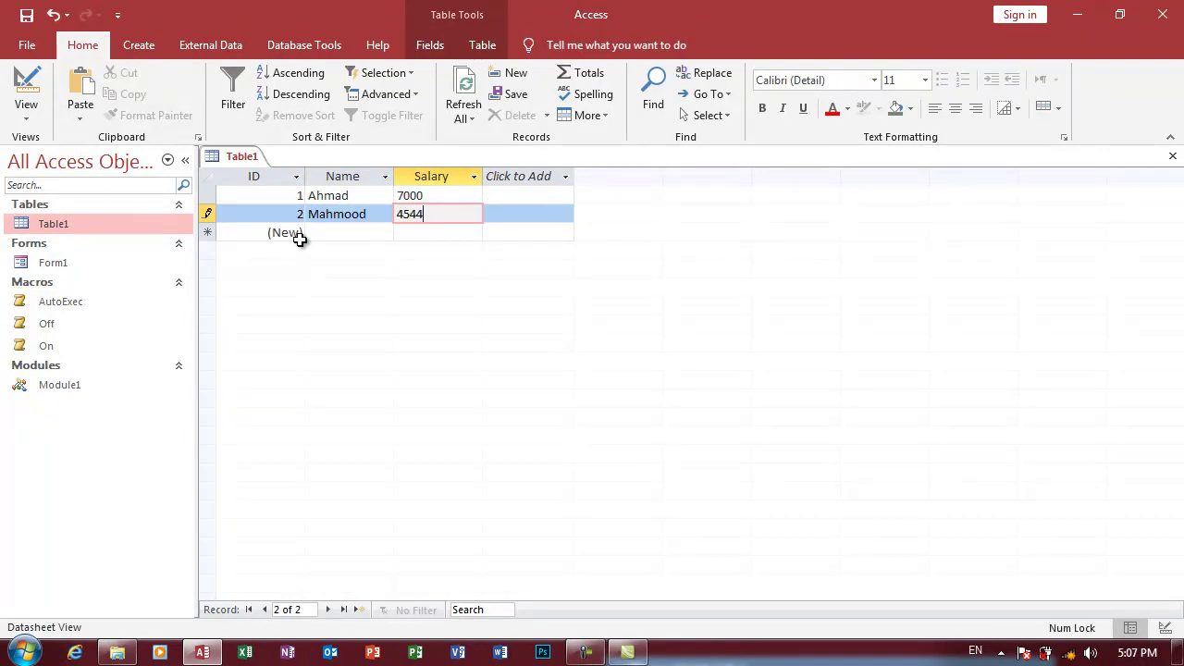
pyautogui.press('Tab')
# Step: Add a Totals row and set its Salary cell to Count, showing 2
pyautogui.click(583, 73)
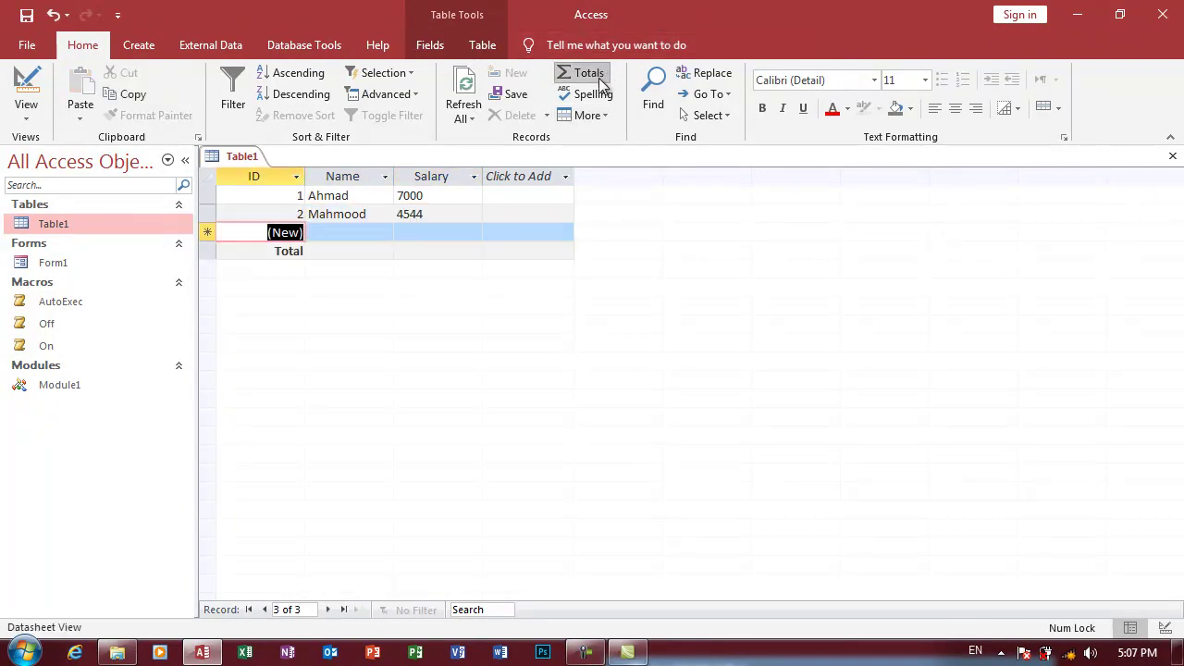
pyautogui.click(424, 250)
pyautogui.click(403, 251)
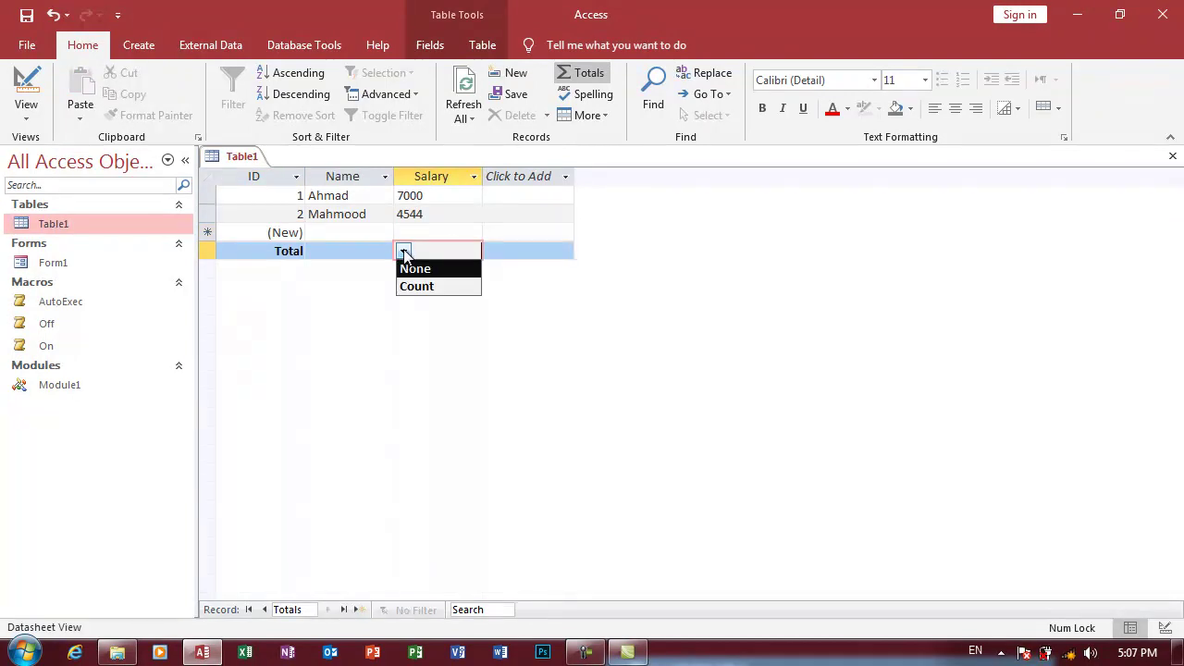
pyautogui.click(420, 287)
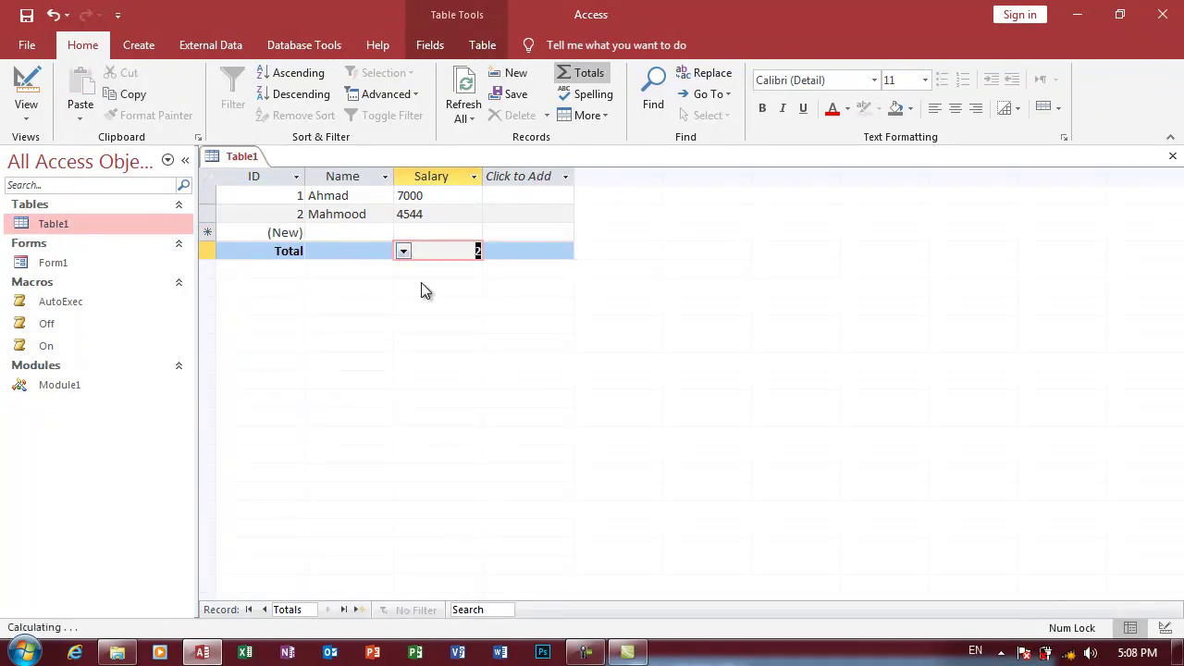
pyautogui.click(364, 251)
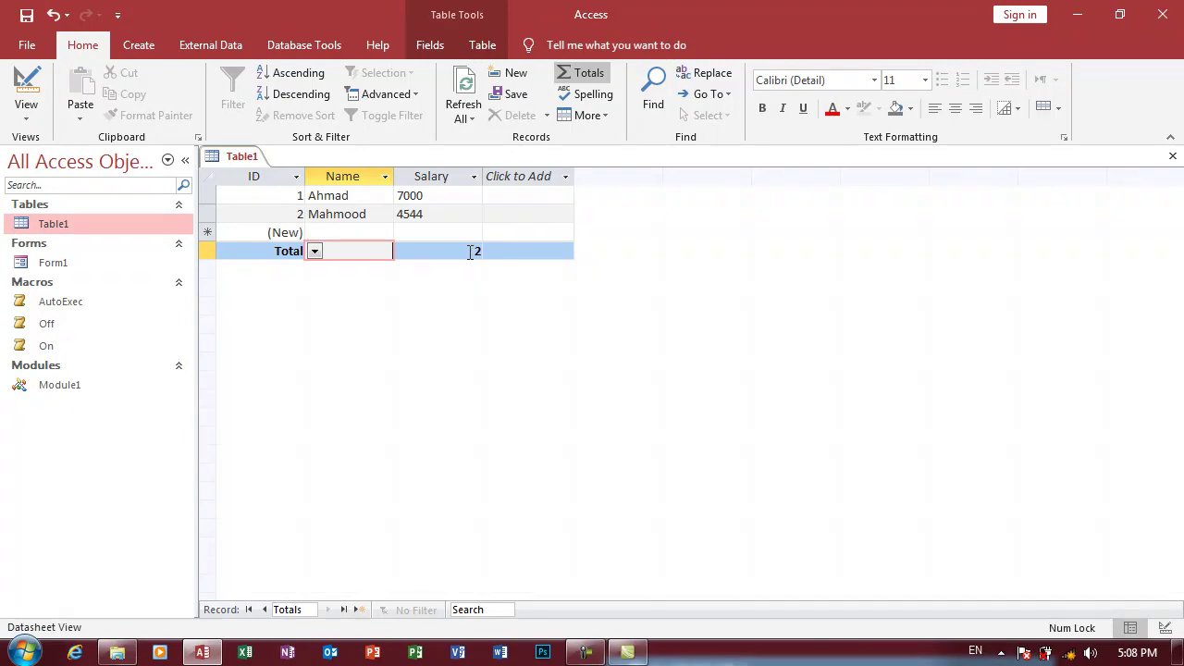
# Step: In Table1's Design View, add a new field named Extra and set its type to Currency
pyautogui.click(26, 87)
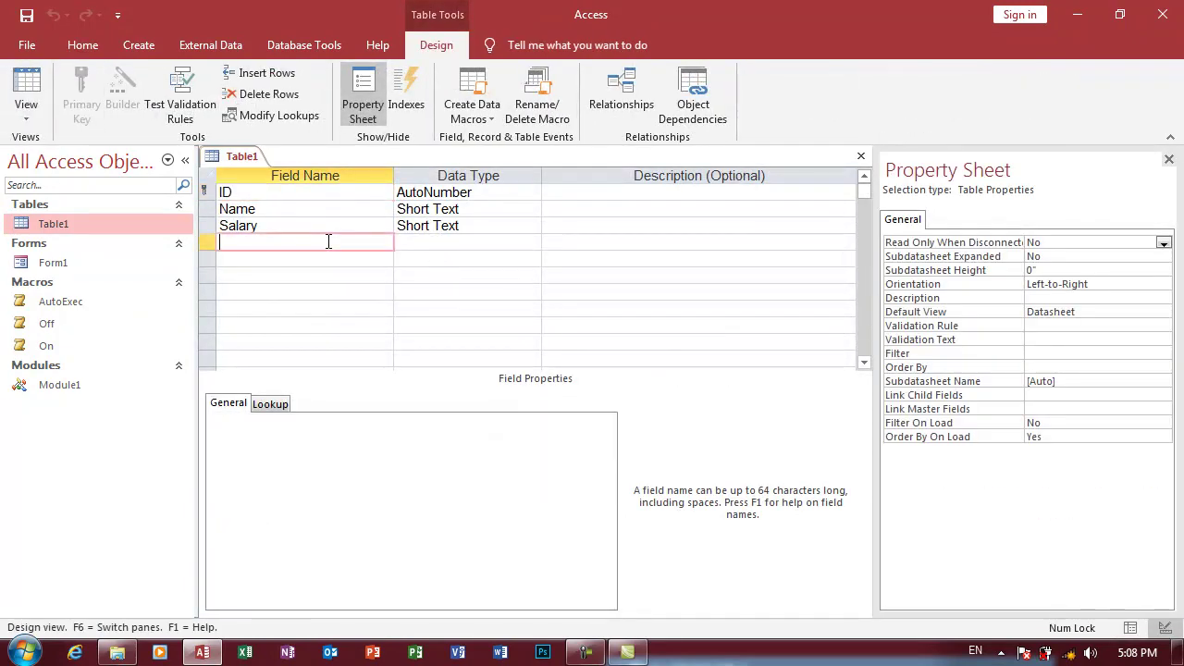
pyautogui.write('Extra')
pyautogui.press('Tab')
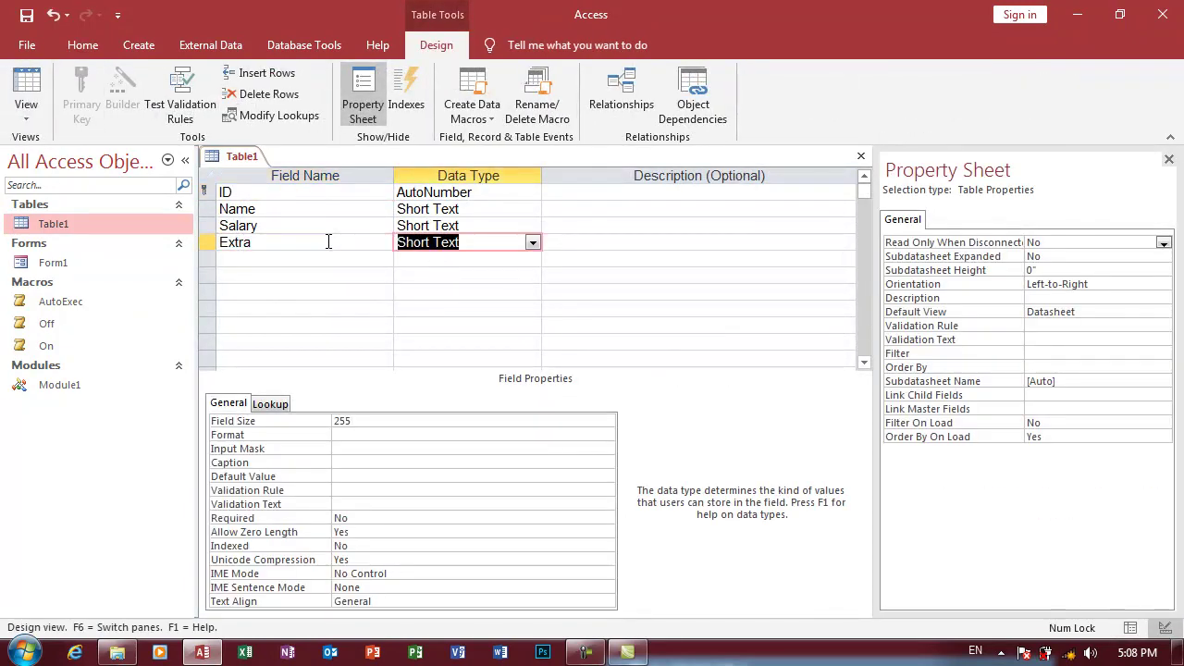
pyautogui.press('Tab')
pyautogui.hotkey('shift', 'F10')
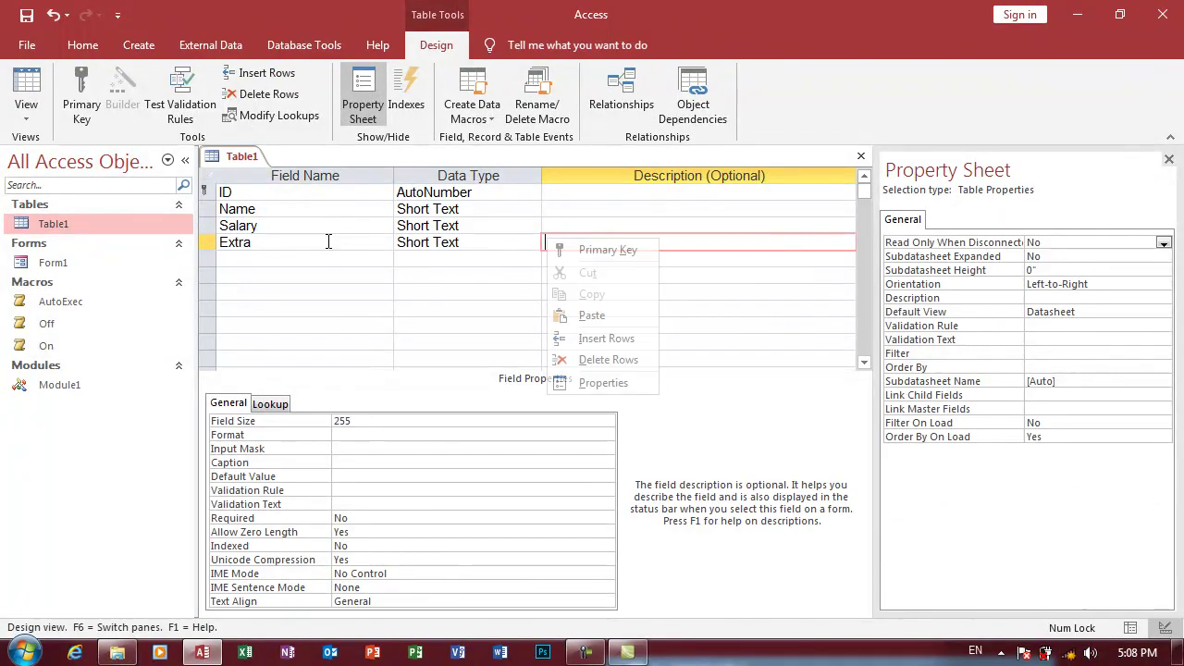
pyautogui.click(483, 243)
pyautogui.moveTo(483, 243); pyautogui.dragTo(388, 242)
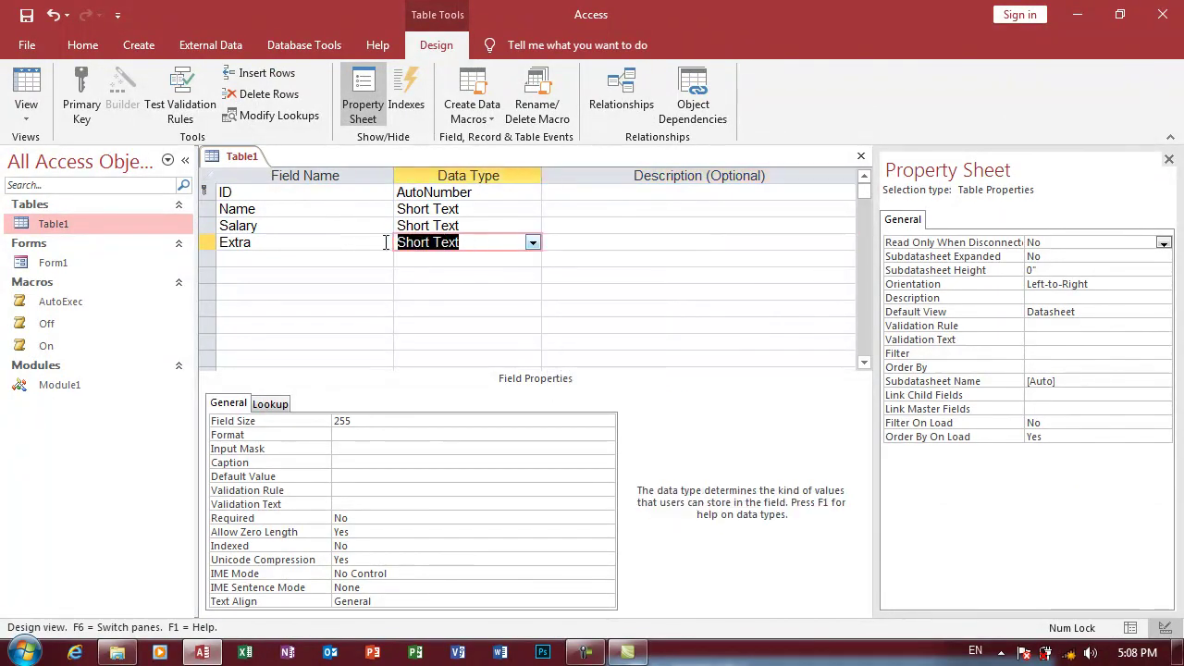
pyautogui.write('currency')
pyautogui.press('Tab')
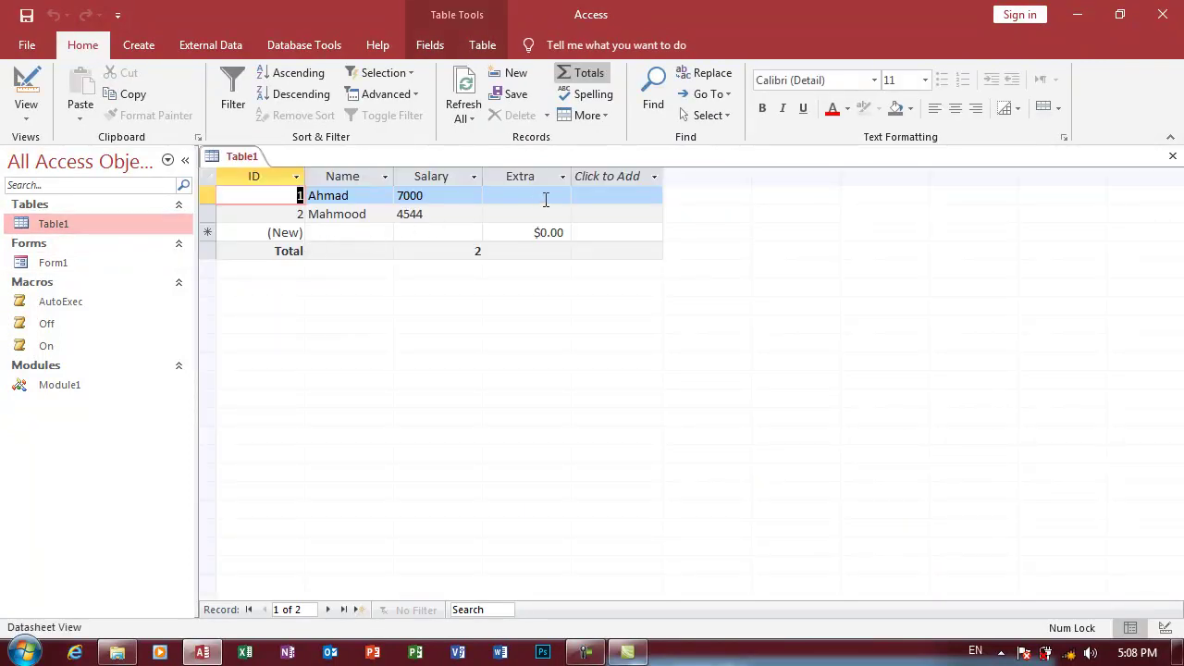
# Step: Enter Extra amounts of 555 and 666 for the two records
pyautogui.click(540, 196)
pyautogui.write('55')
pyautogui.rightClick(540, 196)
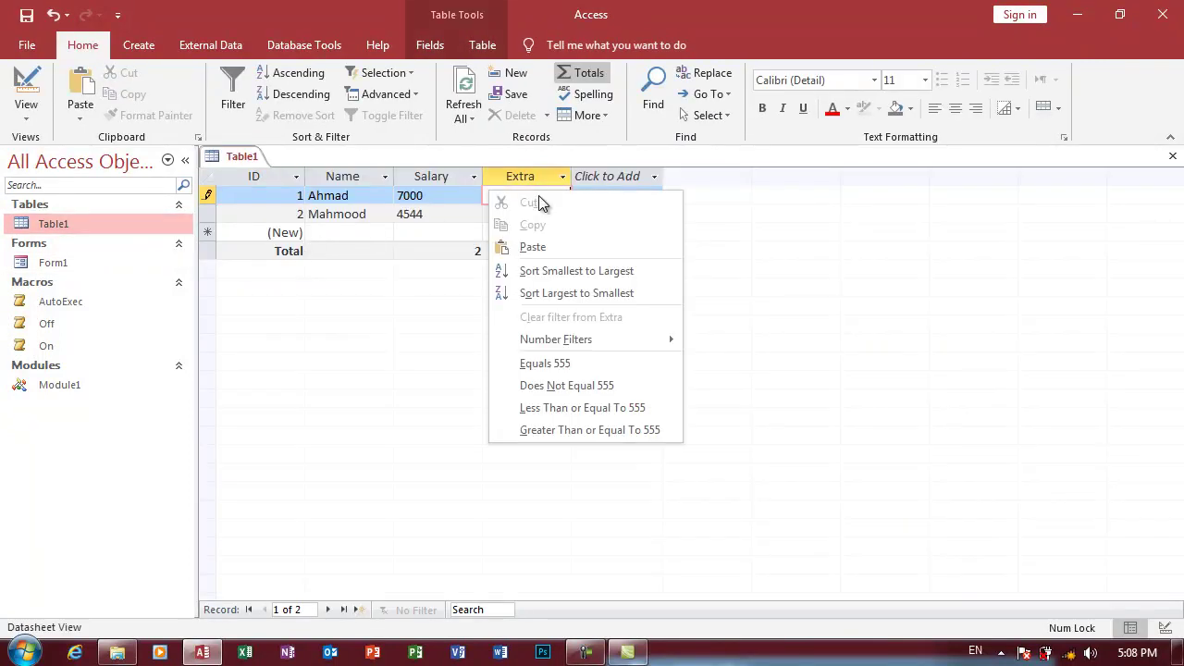
pyautogui.press('Escape')
pyautogui.press('Down')
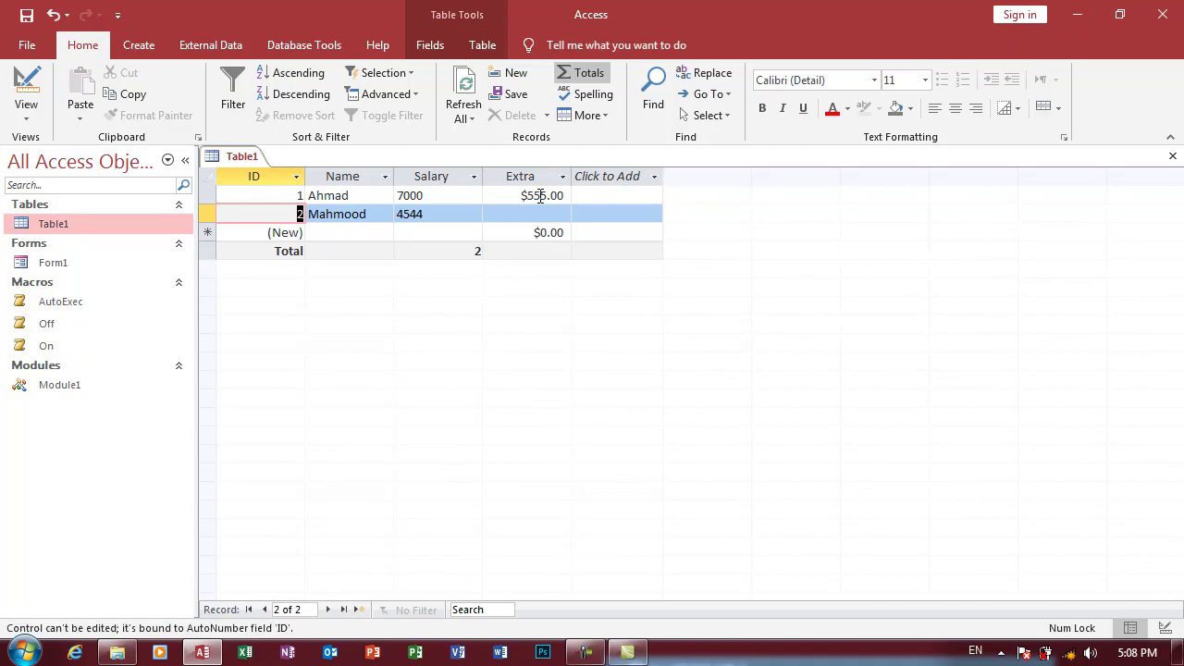
pyautogui.write('666')
pyautogui.press('Return')
pyautogui.press('Return')
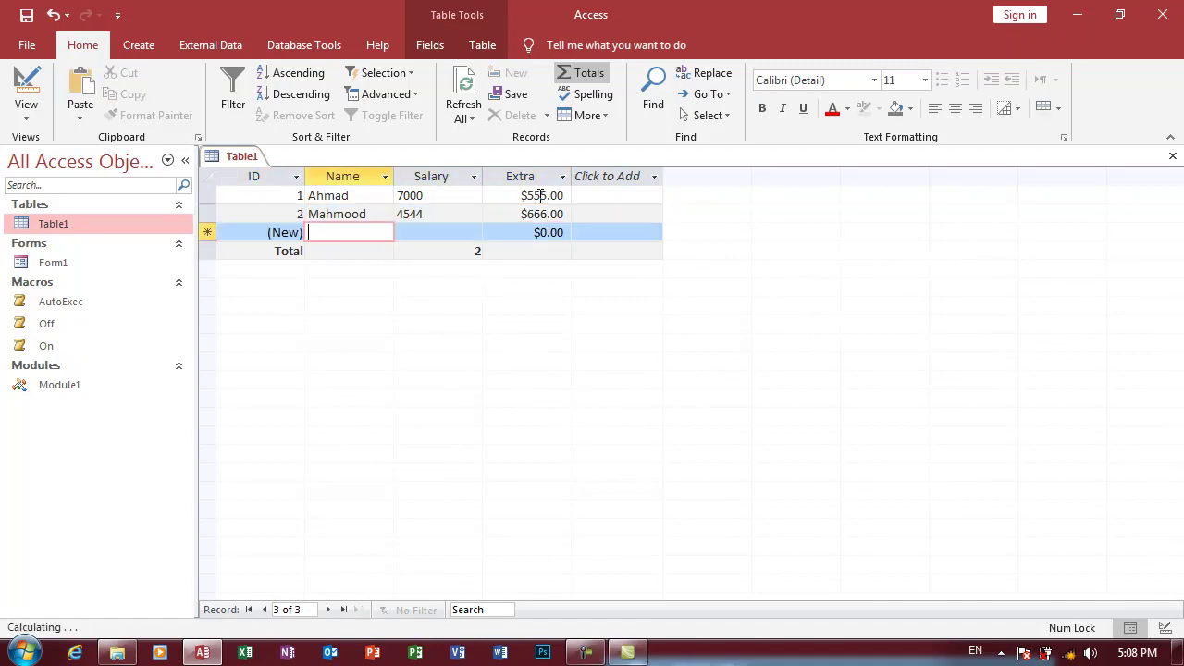
# Step: Set the Total row's Extra cell to Sum, giving $1,221.00
pyautogui.click(541, 255)
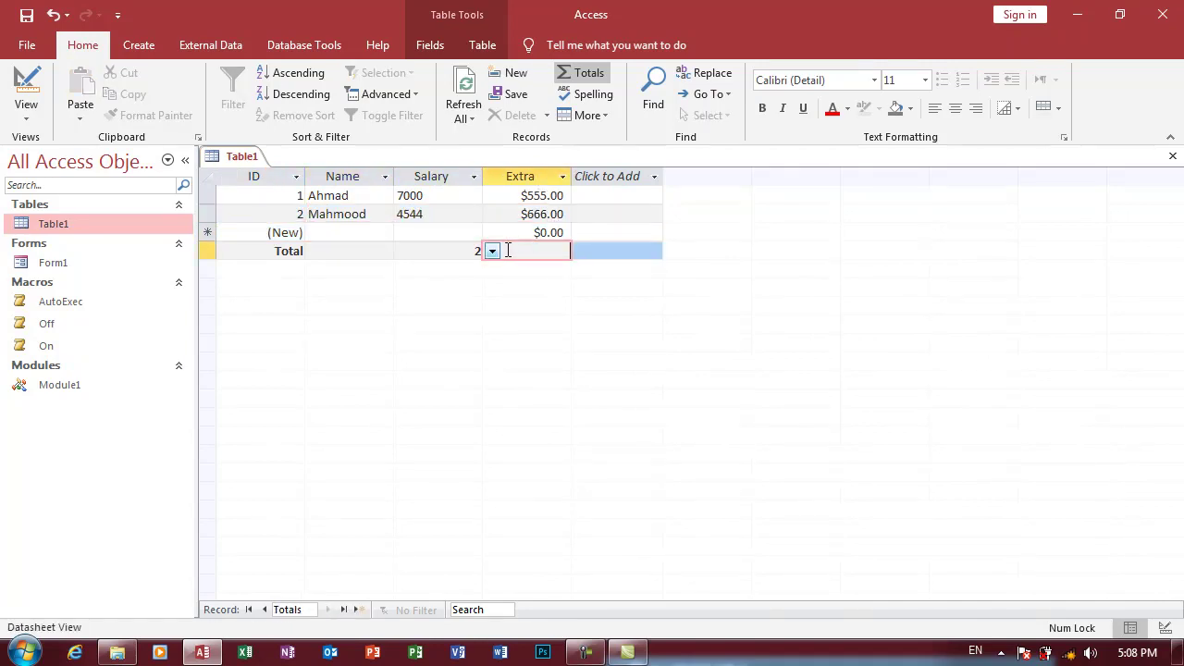
pyautogui.click(491, 251)
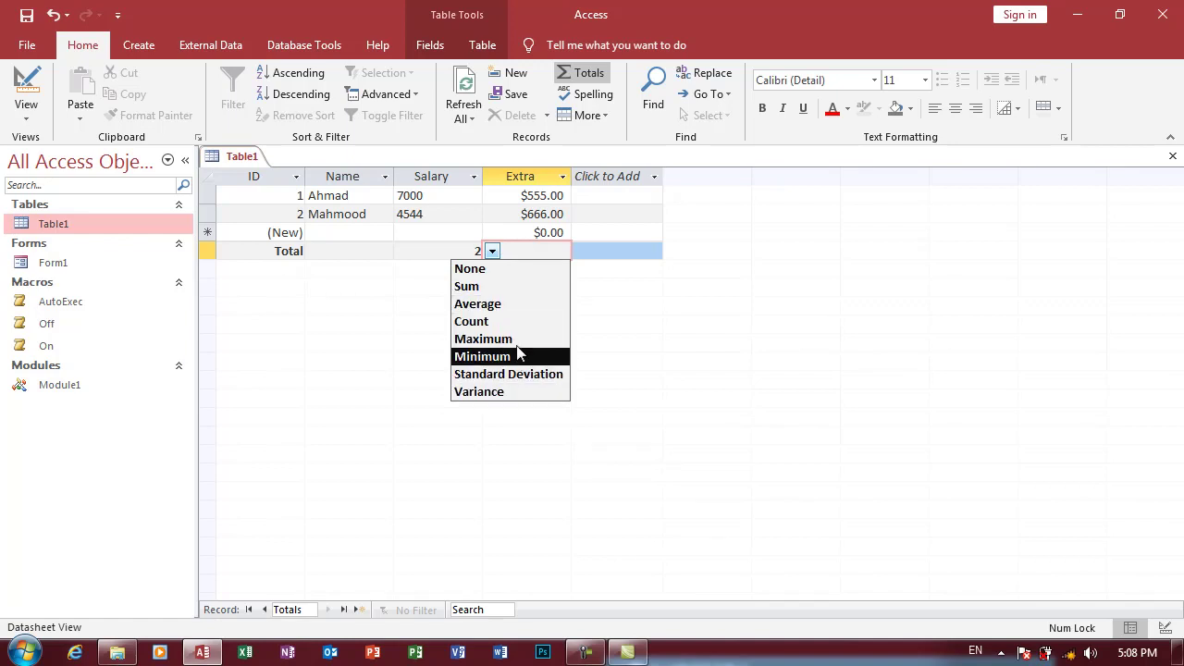
pyautogui.click(509, 289)
pyautogui.click(445, 254)
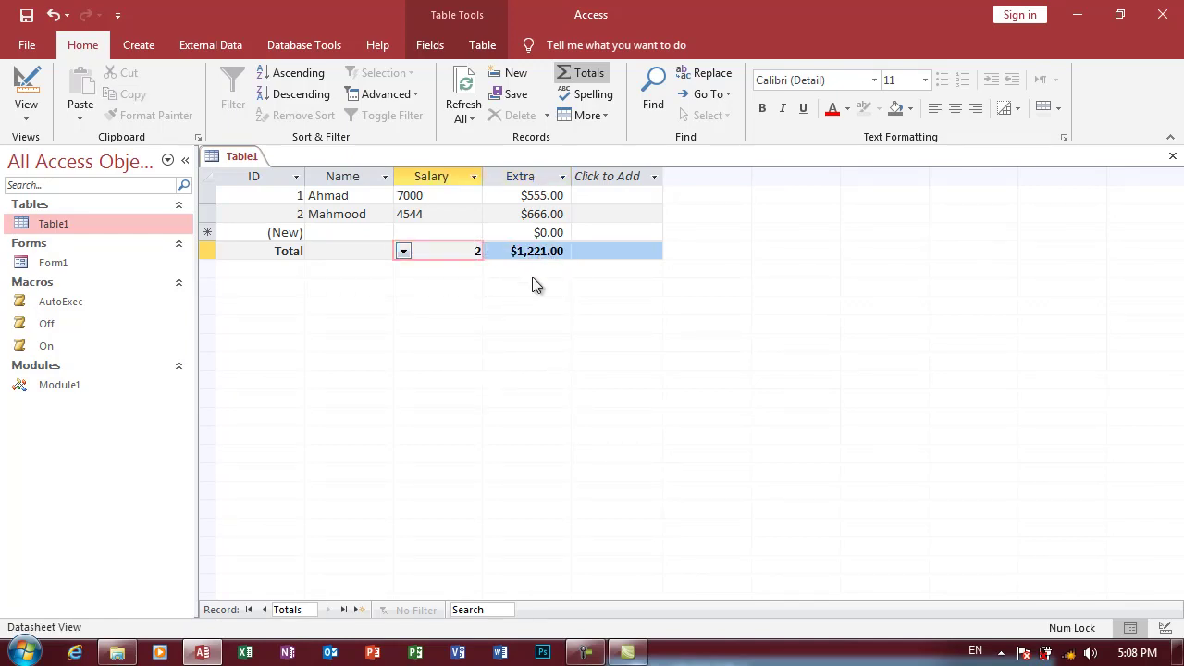
pyautogui.click(598, 120)
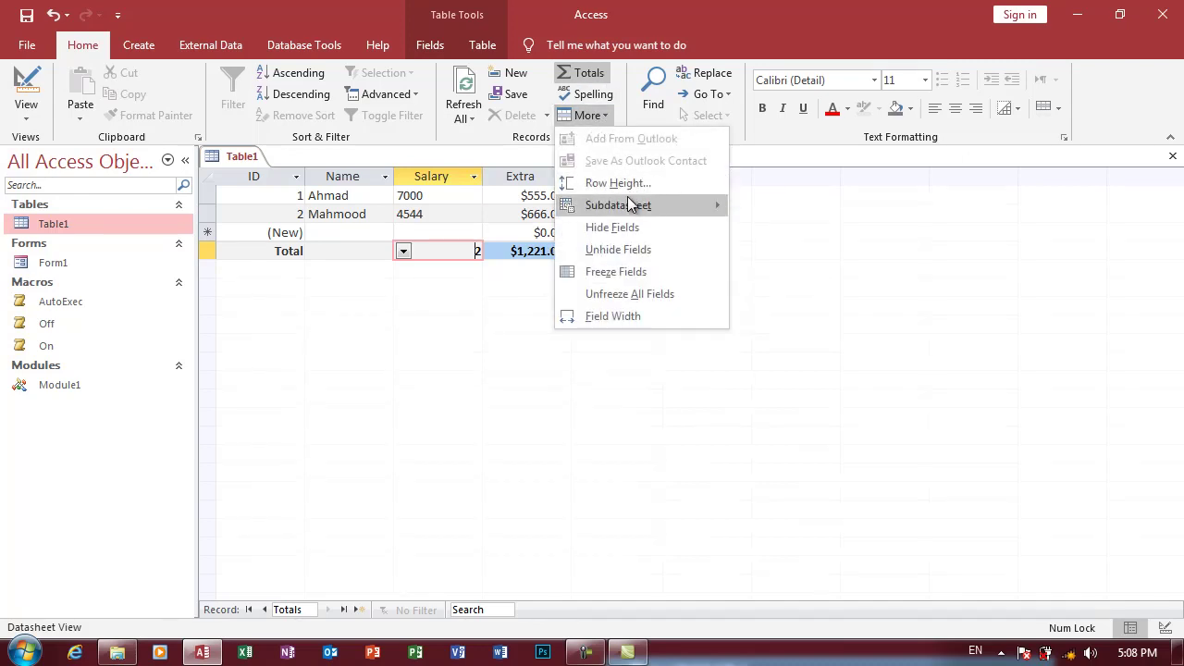
# Step: Check Table1's More, Go To and Select options without applying any, then show the Create commands
pyautogui.moveTo(628, 205)
pyautogui.click(757, 159)
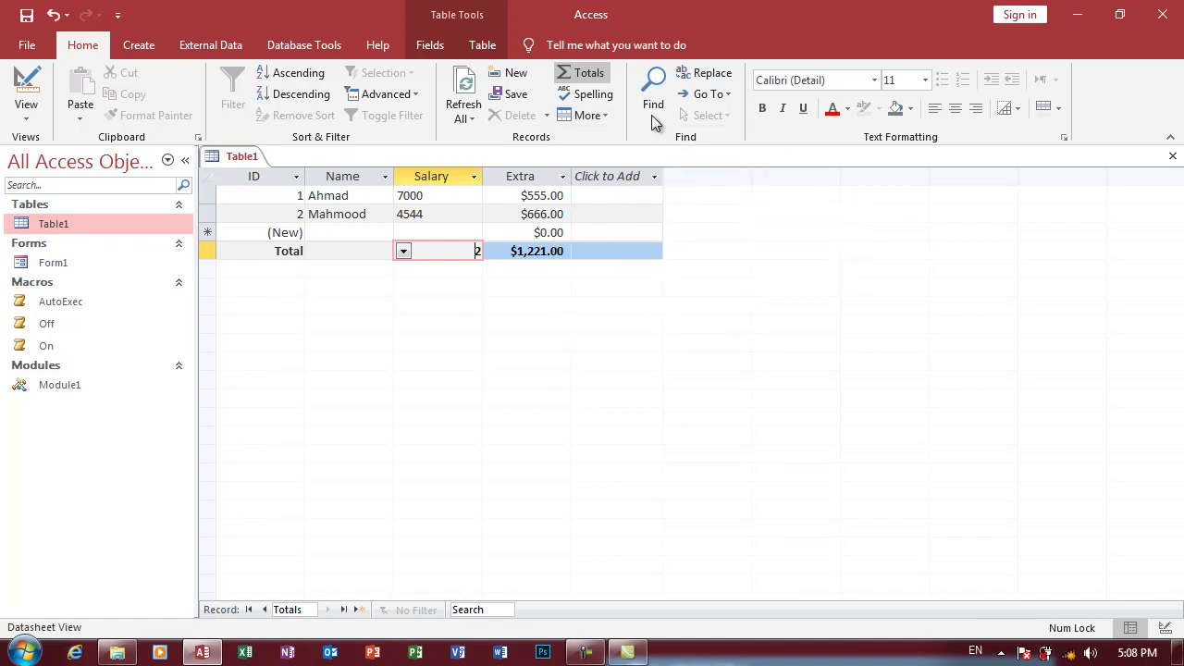
pyautogui.click(728, 94)
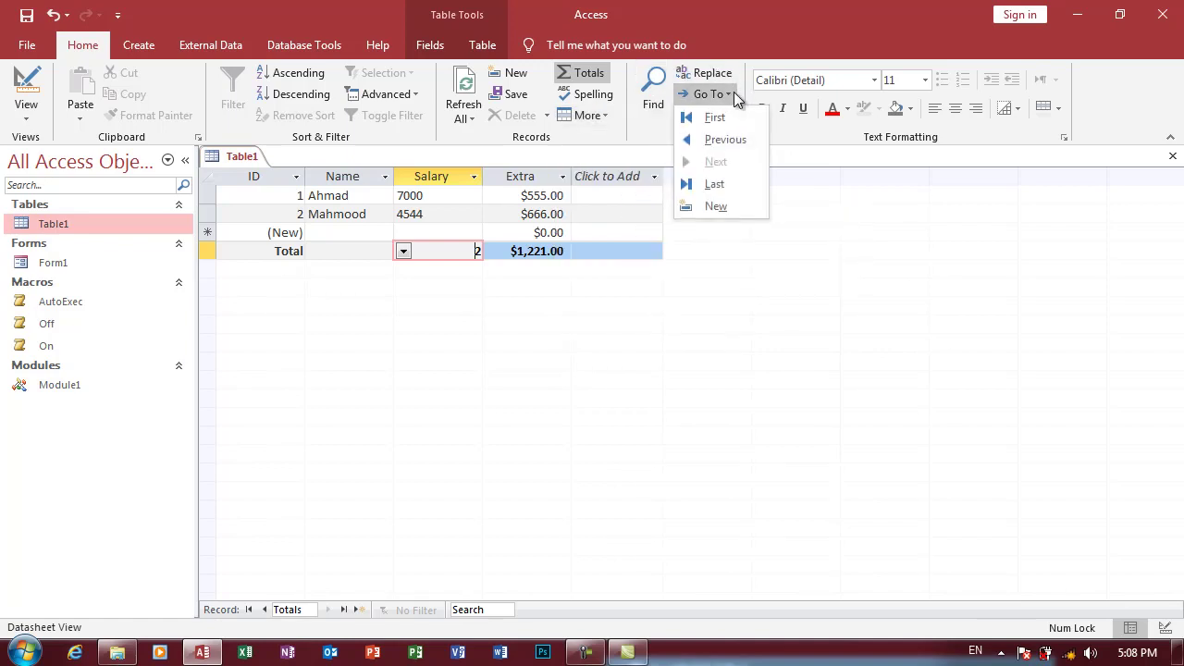
pyautogui.click(799, 127)
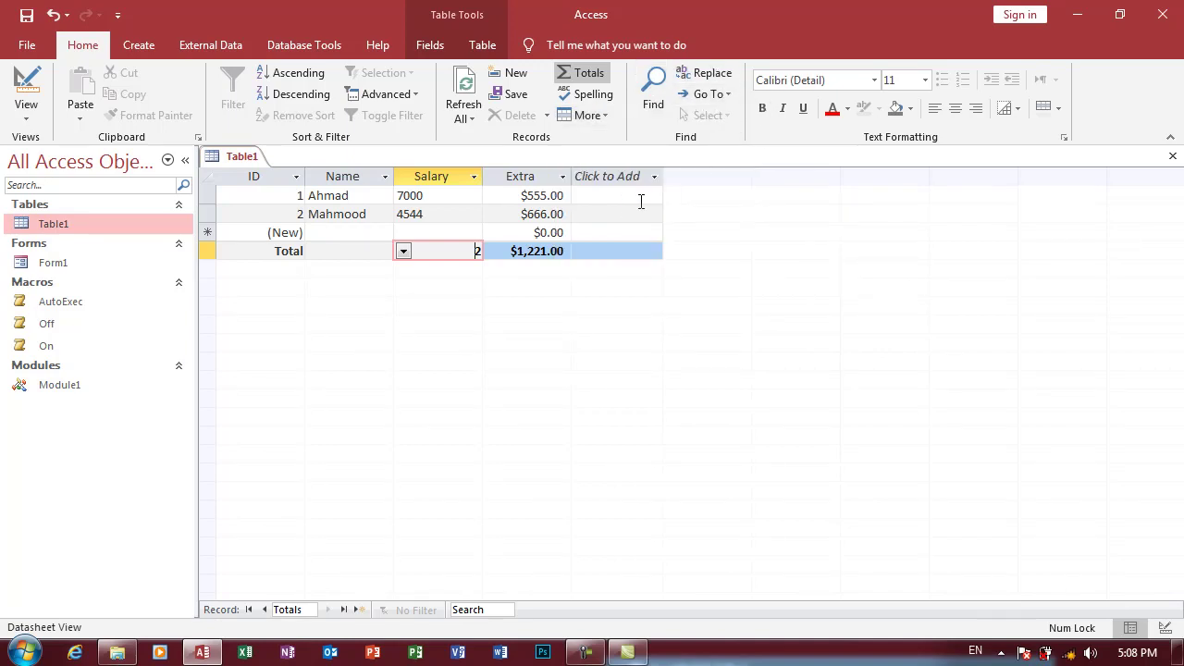
pyautogui.click(528, 213)
pyautogui.click(722, 118)
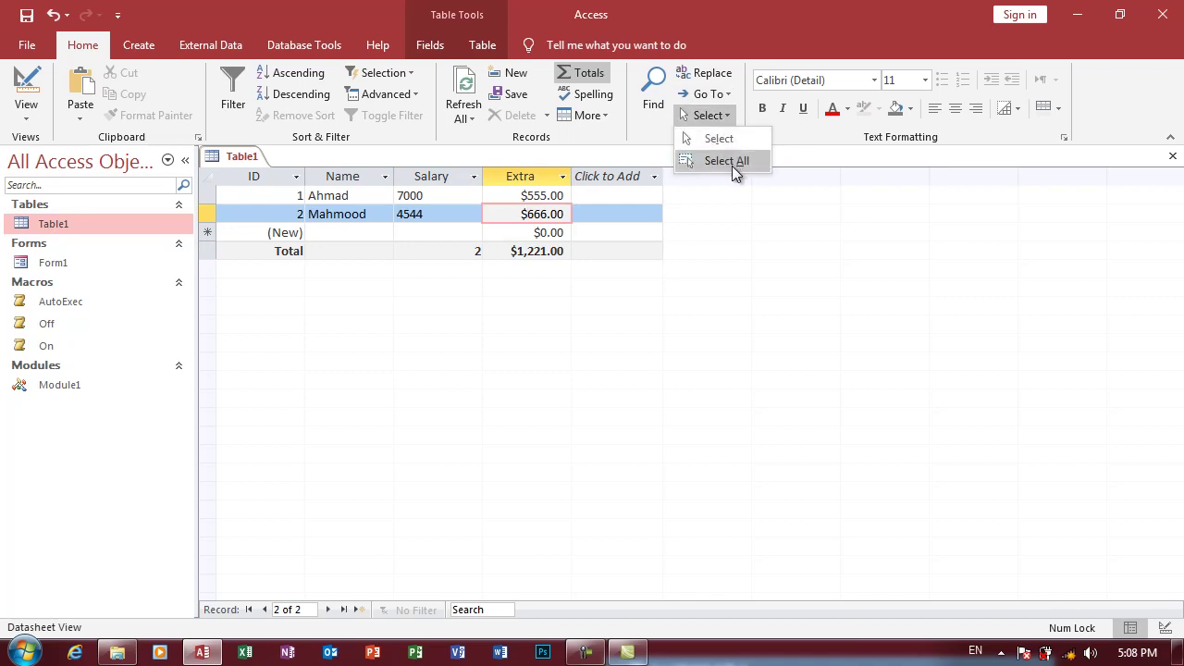
pyautogui.click(805, 144)
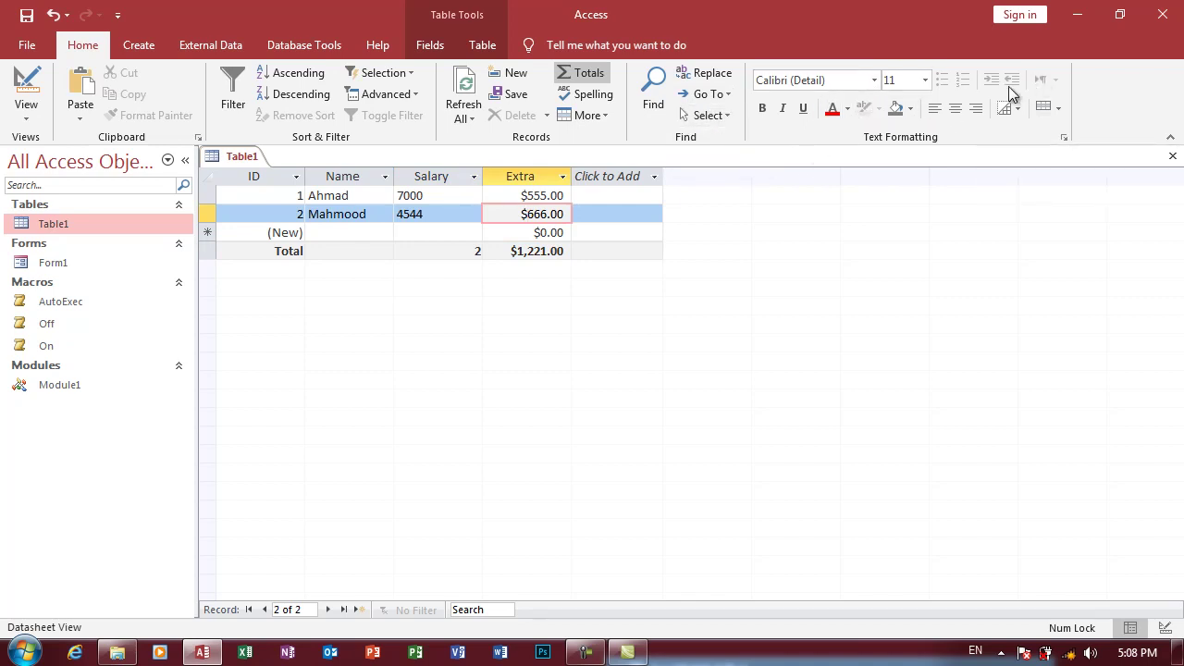
pyautogui.click(137, 44)
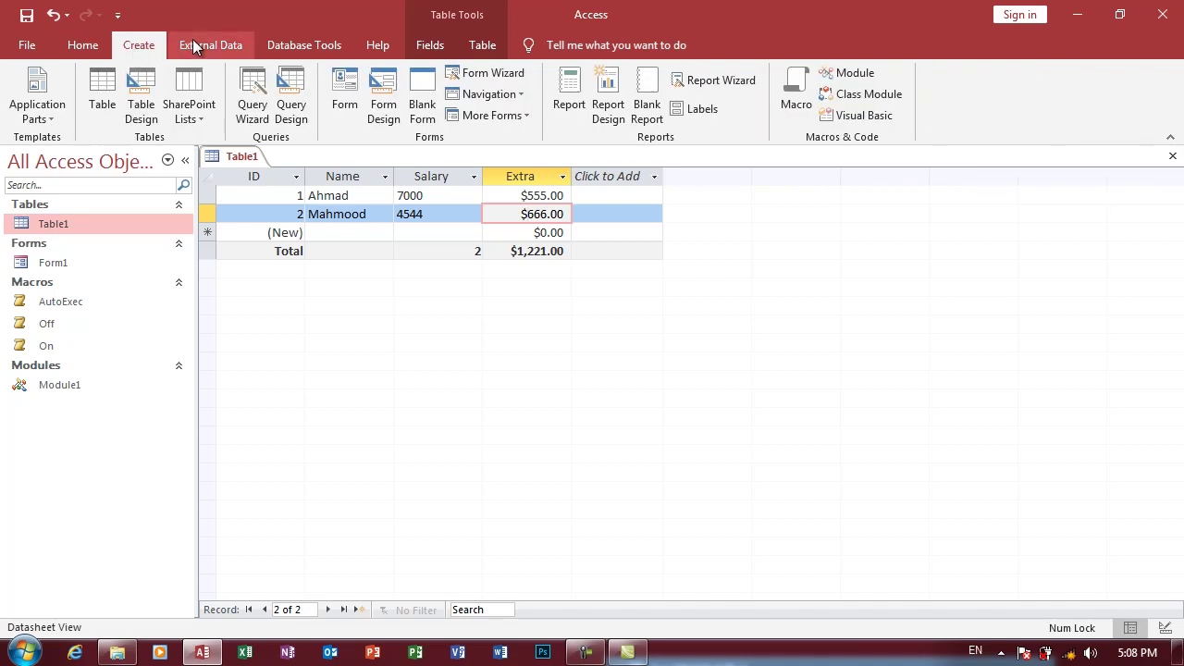
# Step: Choose External Data > New Data Source > From File > Excel
pyautogui.click(194, 47)
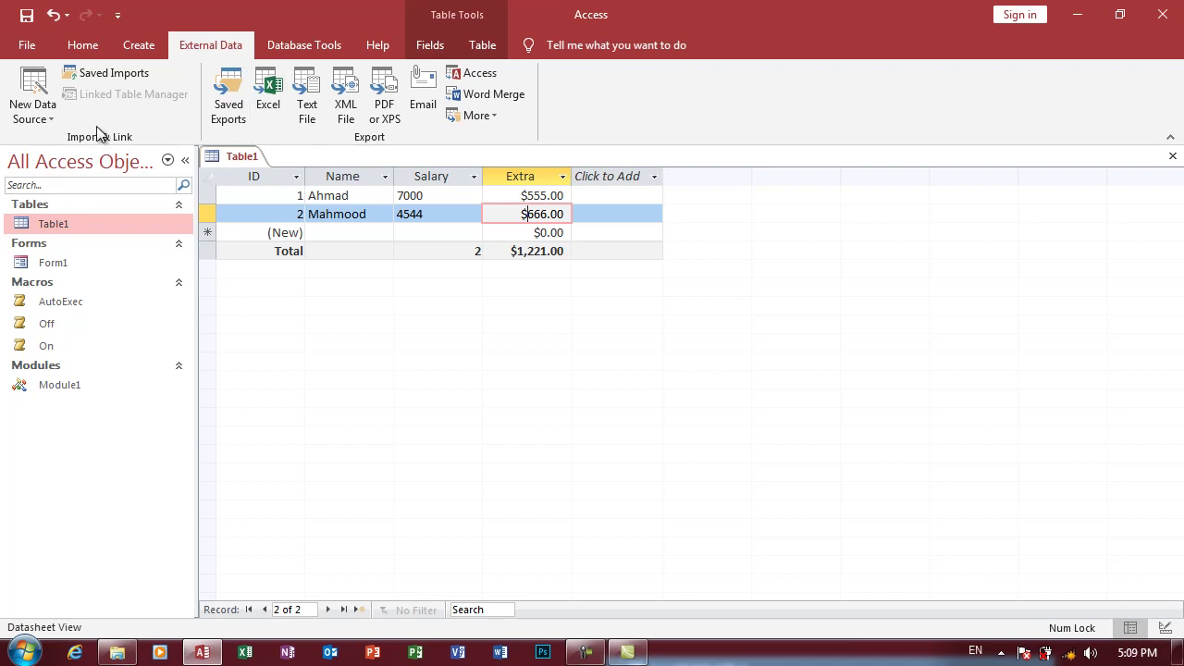
pyautogui.click(44, 85)
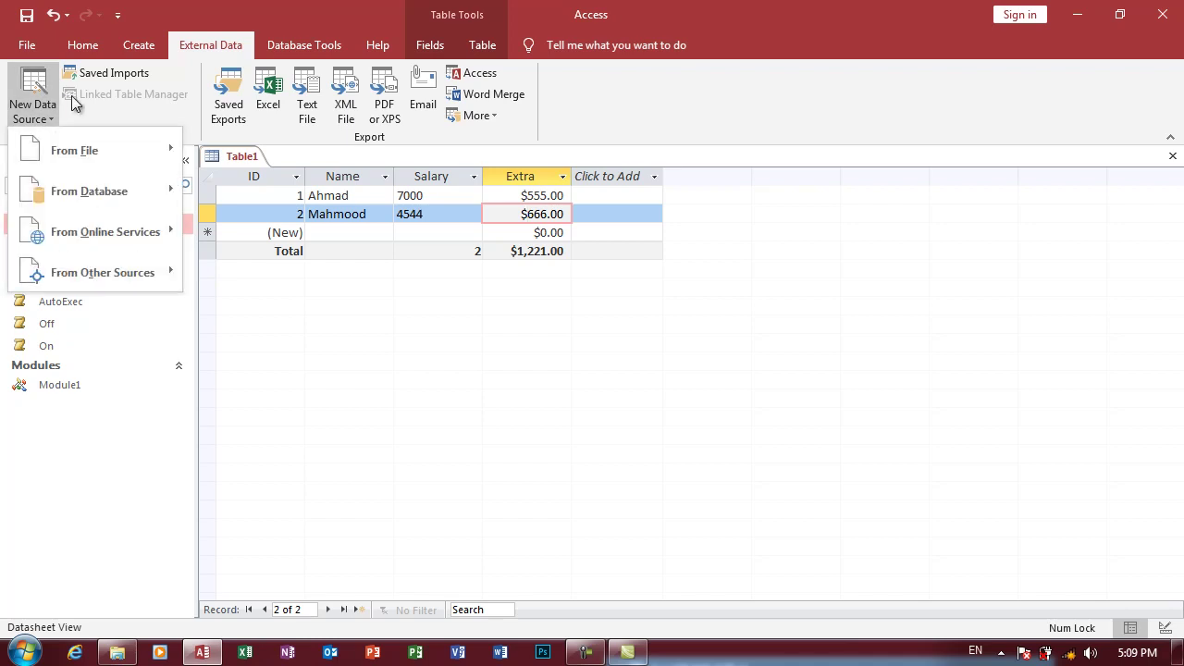
pyautogui.moveTo(115, 191)
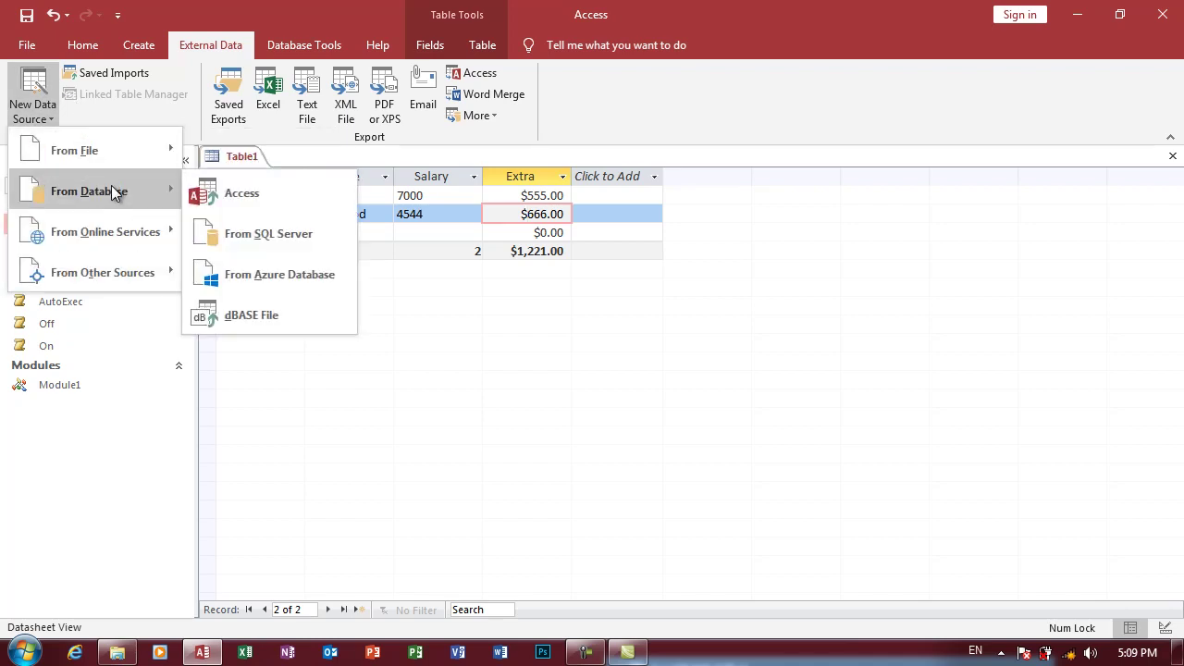
pyautogui.moveTo(136, 154)
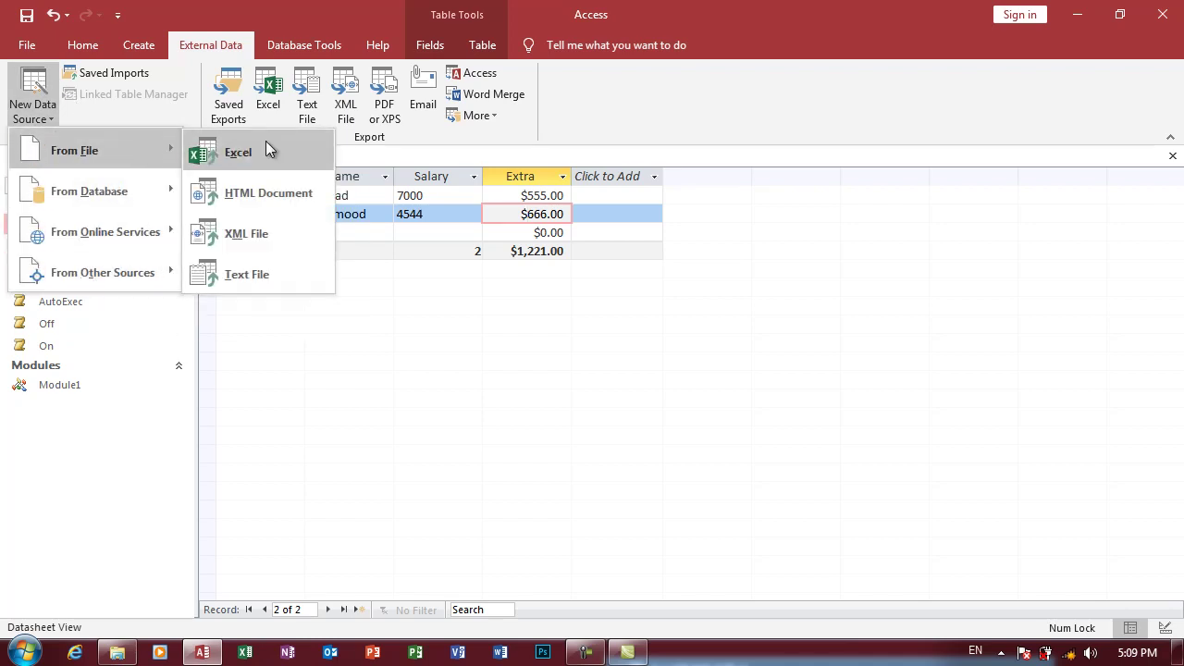
pyautogui.click(264, 154)
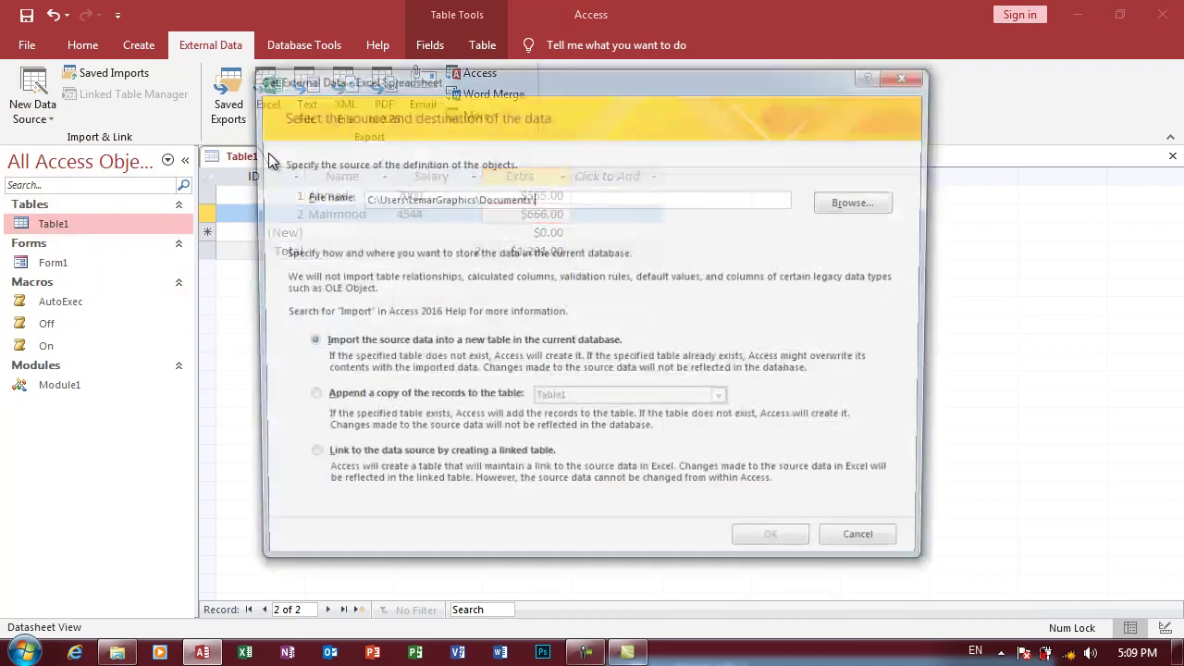
# Step: Select Report1.xls on the Desktop as the source workbook
pyautogui.click(847, 205)
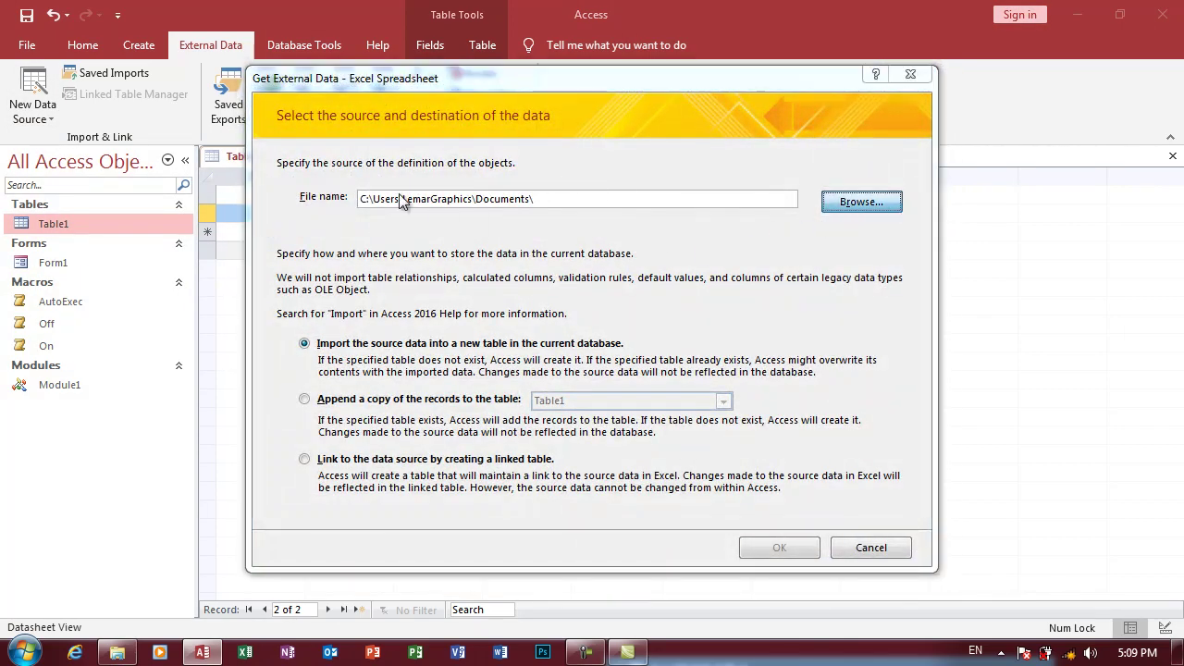
pyautogui.click(375, 258)
pyautogui.click(483, 370)
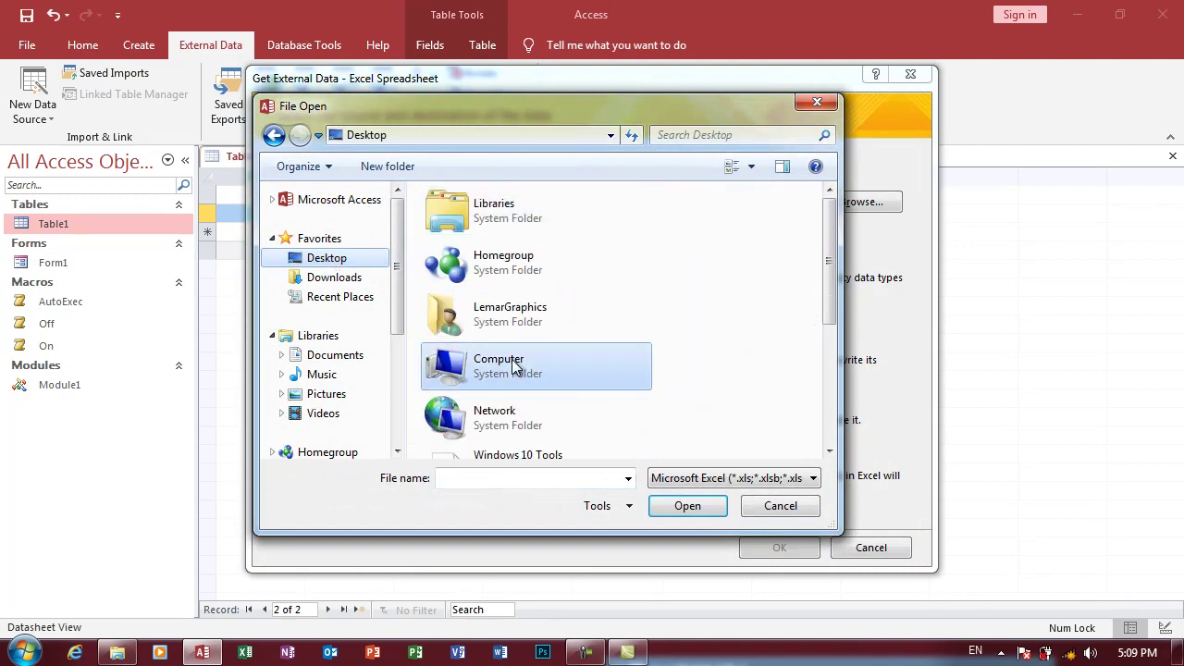
pyautogui.scroll(-1, 513, 367)
pyautogui.scroll(-3, 518, 388)
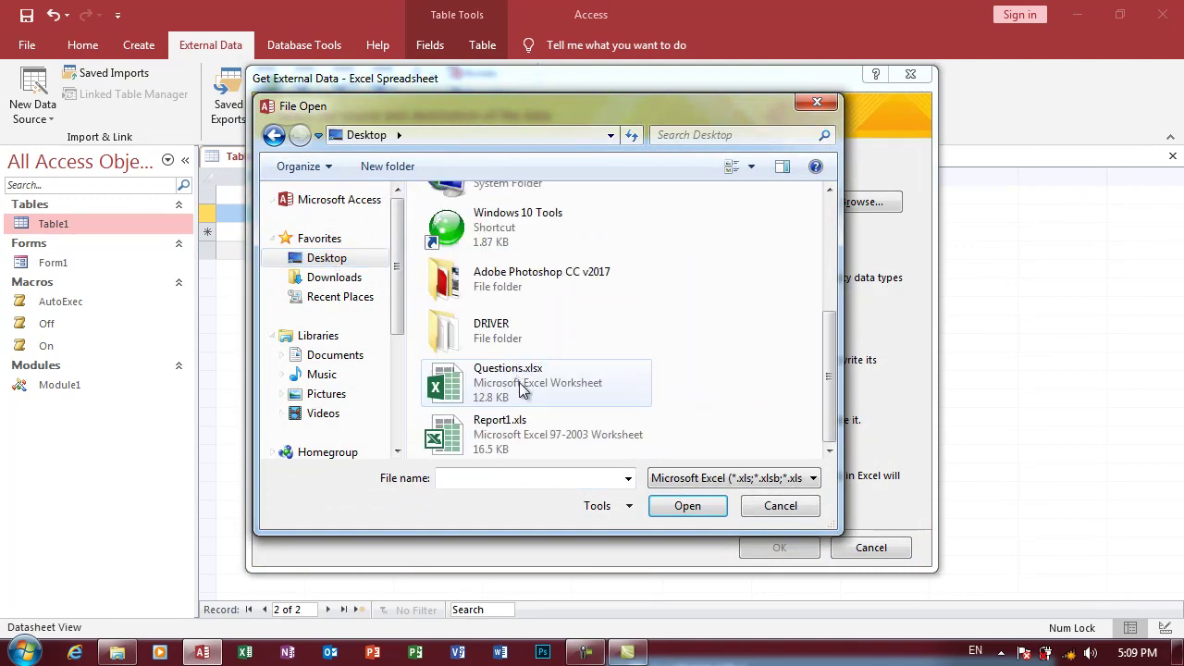
pyautogui.click(554, 439)
pyautogui.click(677, 507)
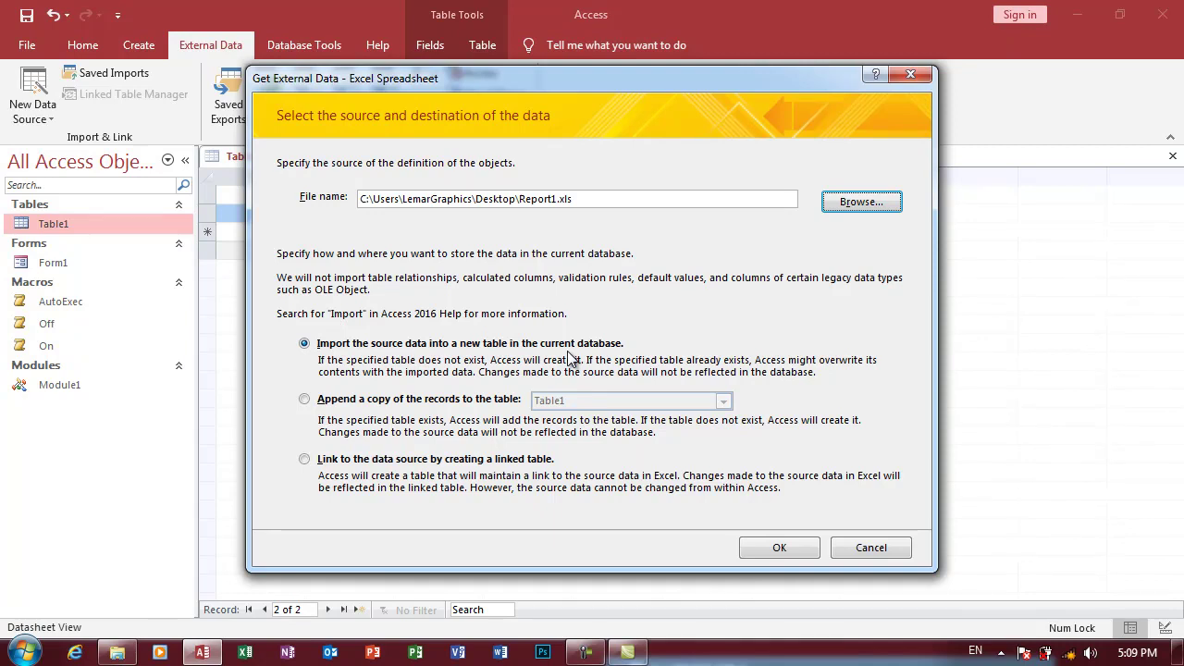
# Step: Compare the append and link options, then import Report1.xls into a new table
pyautogui.click(430, 400)
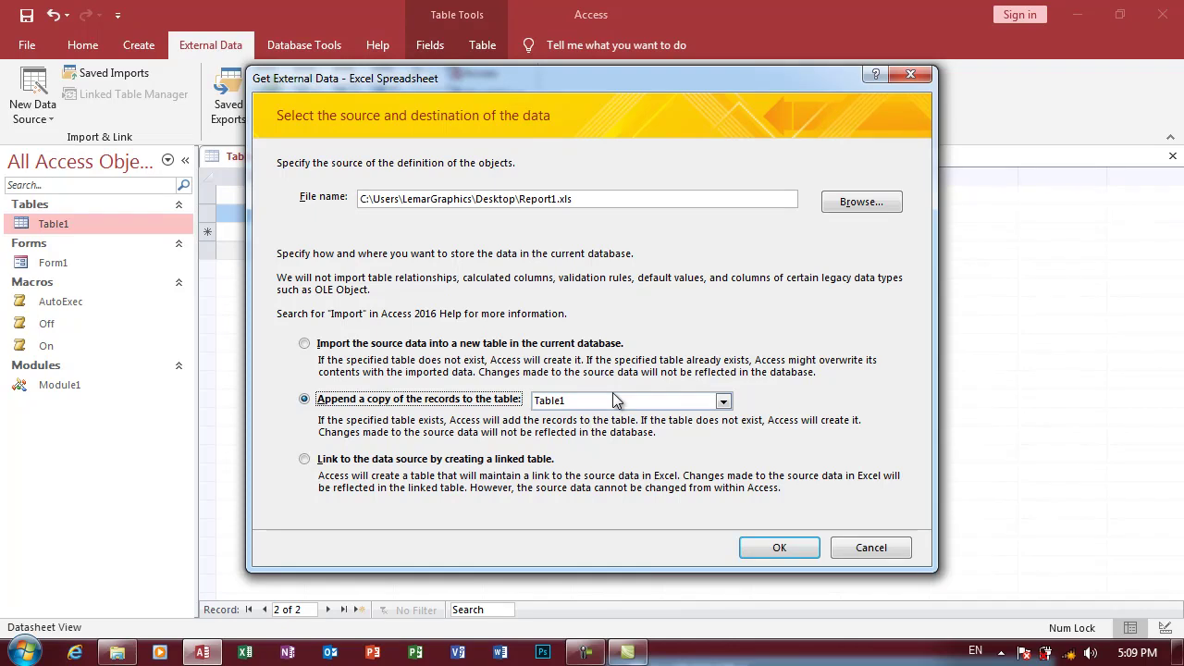
pyautogui.click(479, 459)
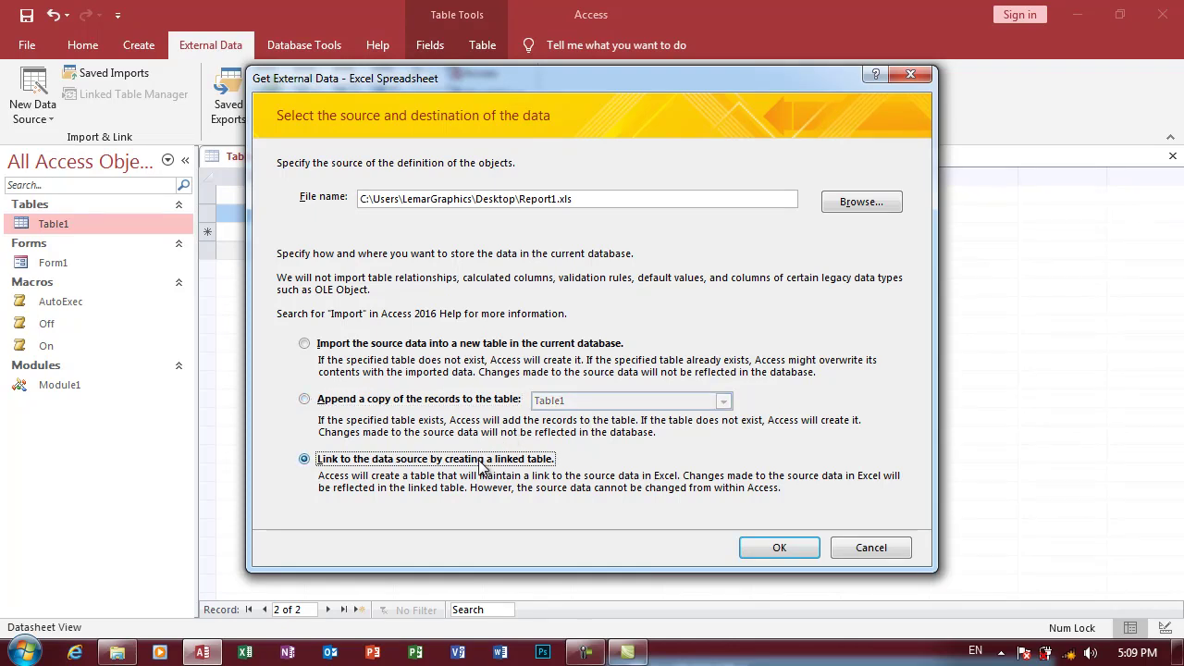
pyautogui.click(362, 345)
pyautogui.click(775, 546)
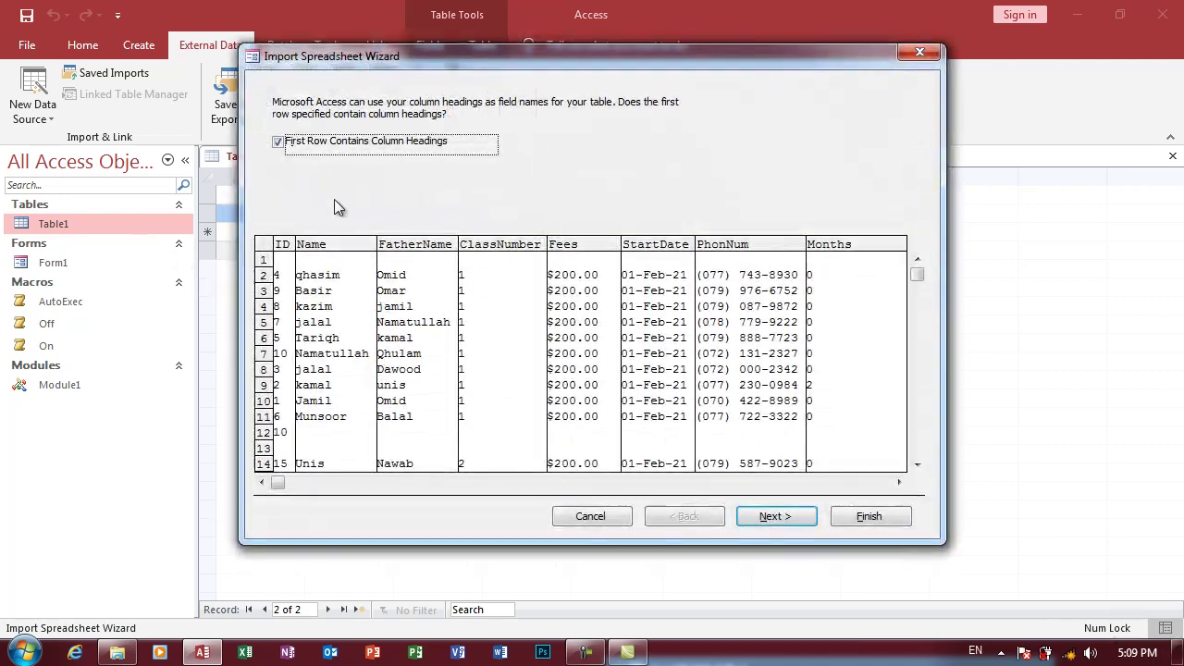
# Step: Import the sheet as table Report1 with first-row column headings and an Access-added primary key
pyautogui.click(324, 146)
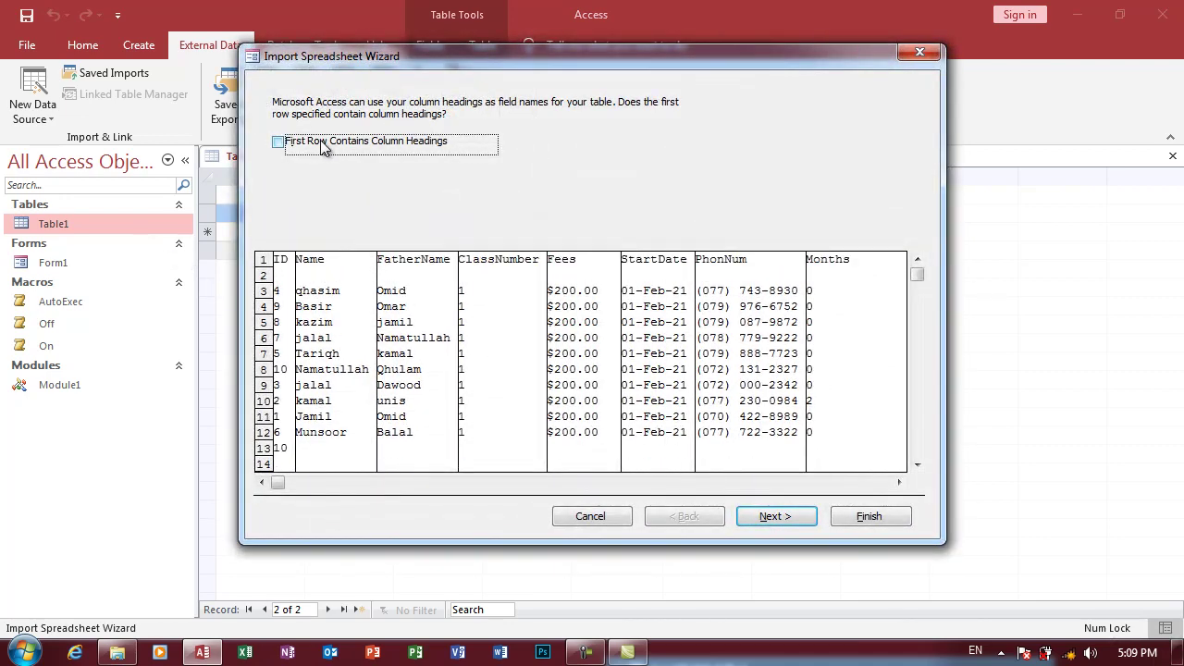
pyautogui.click(397, 145)
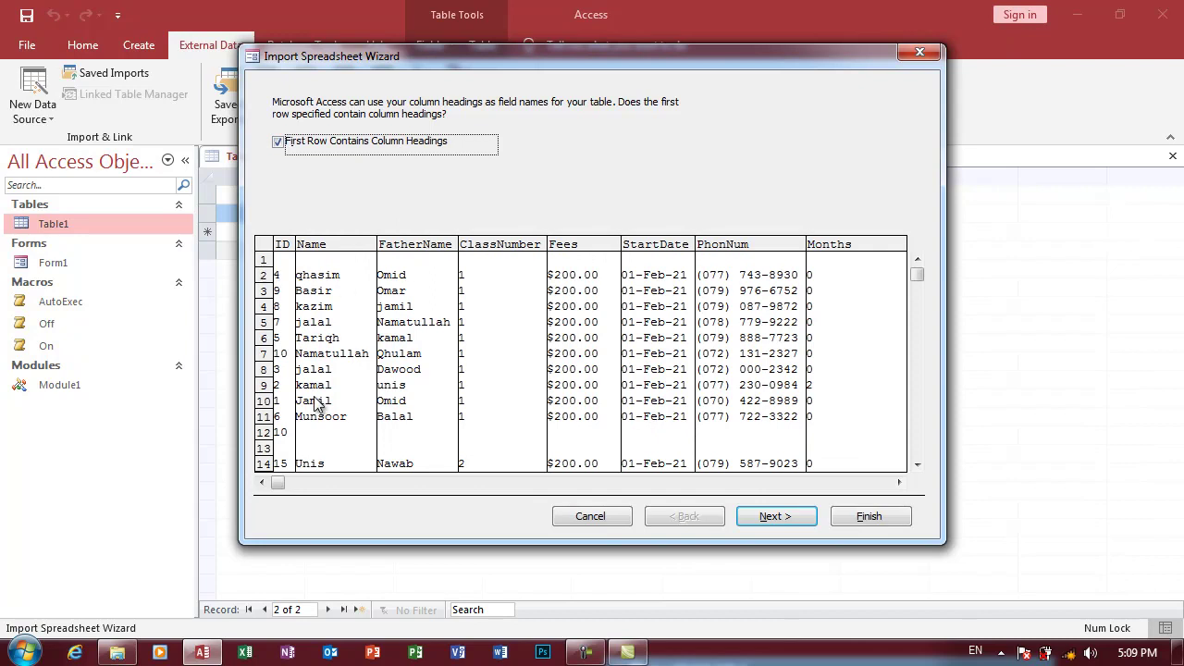
pyautogui.click(774, 516)
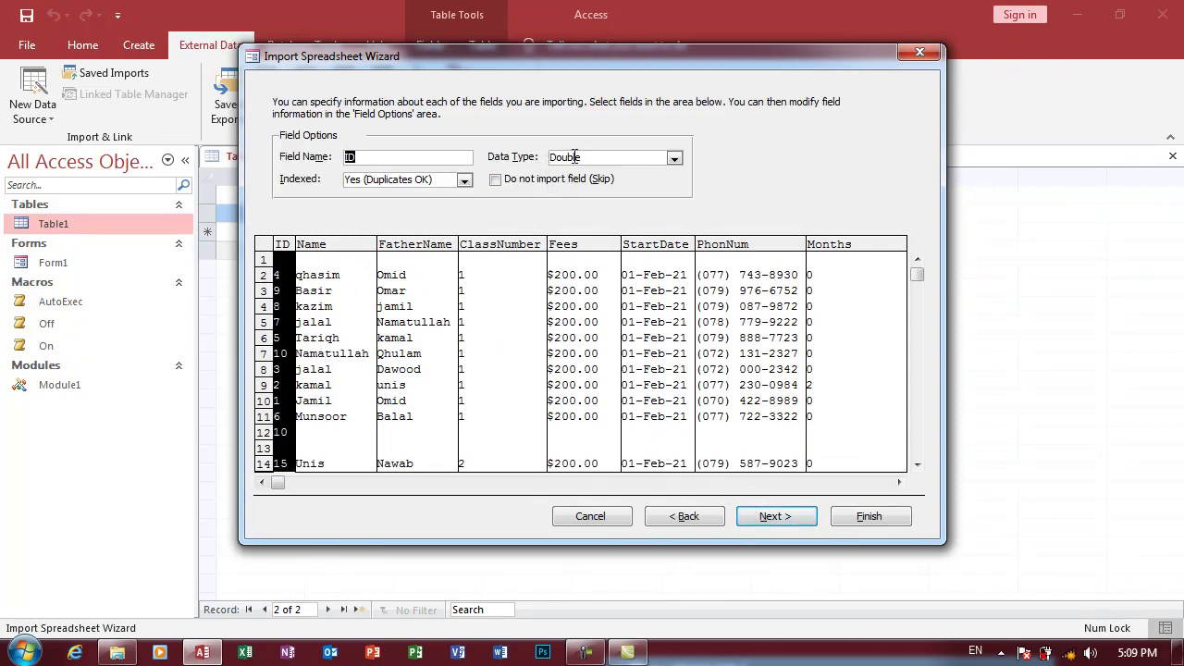
pyautogui.click(783, 520)
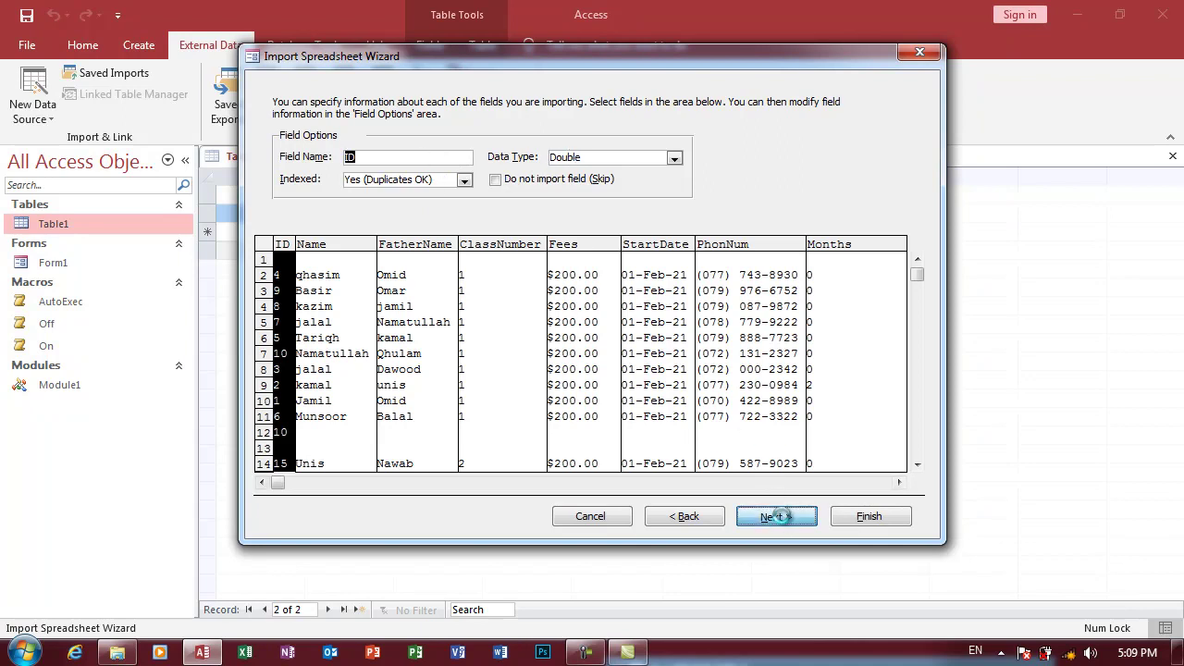
pyautogui.click(783, 520)
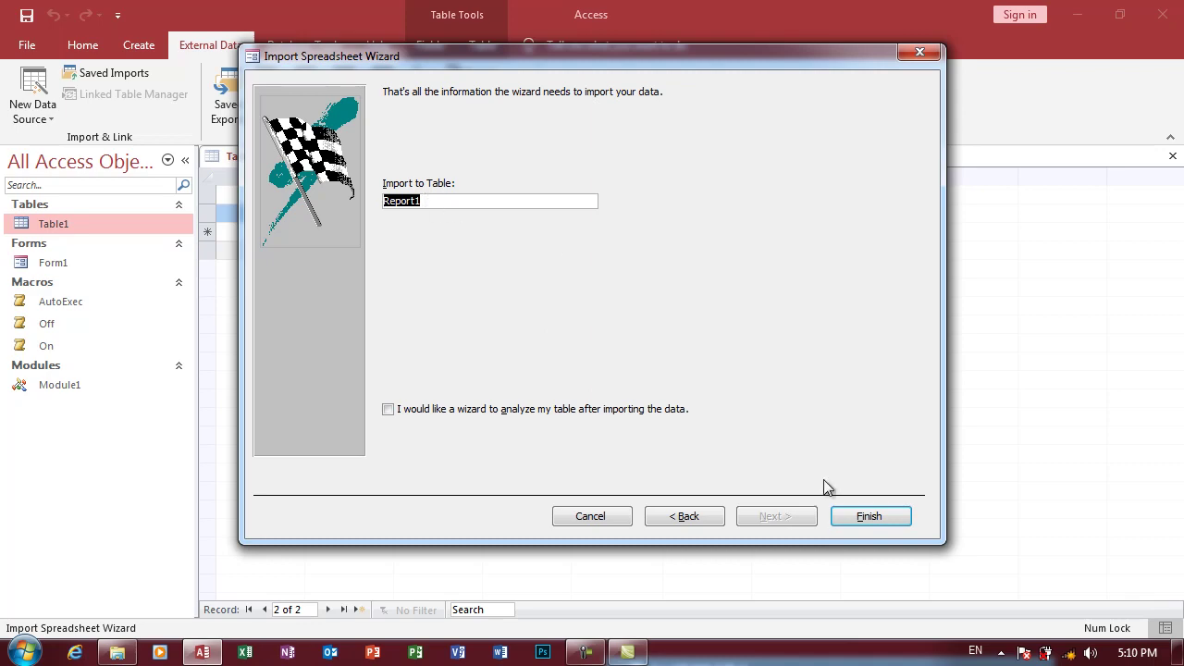
pyautogui.click(867, 523)
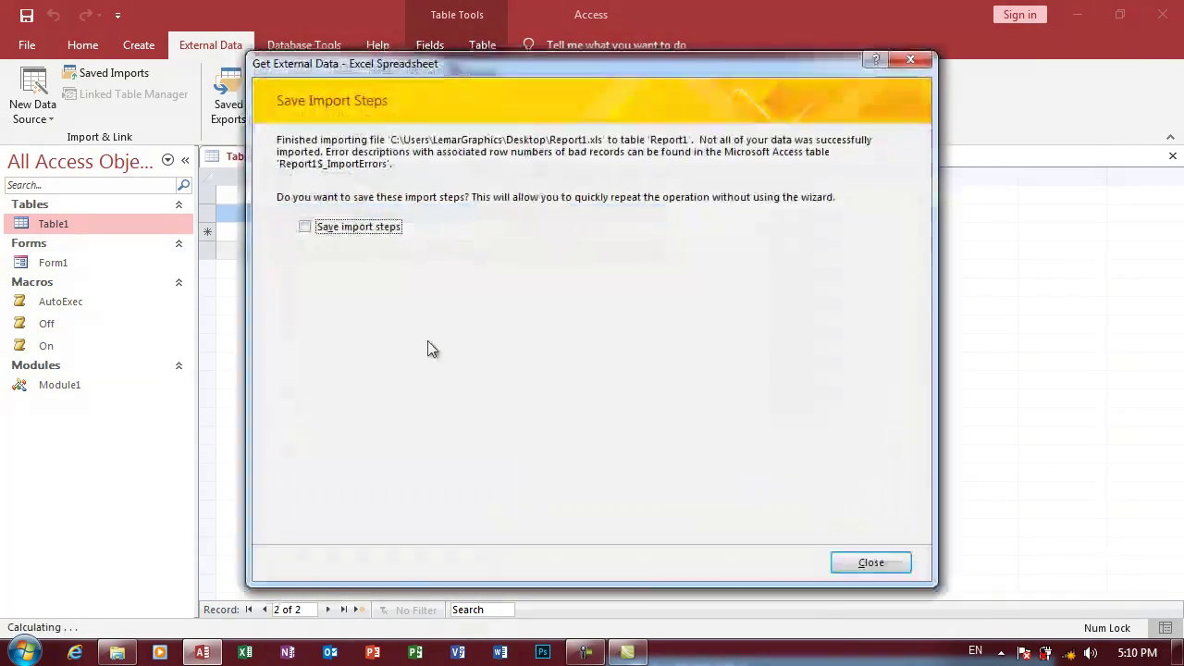
pyautogui.click(879, 571)
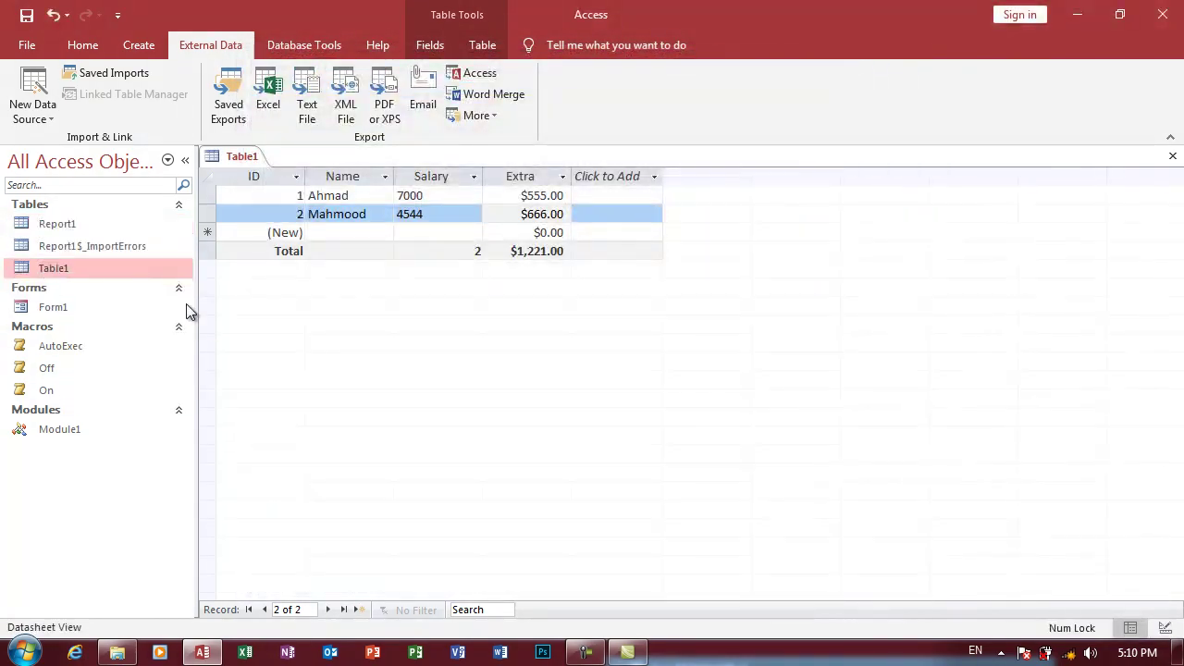
pyautogui.doubleClick(87, 222)
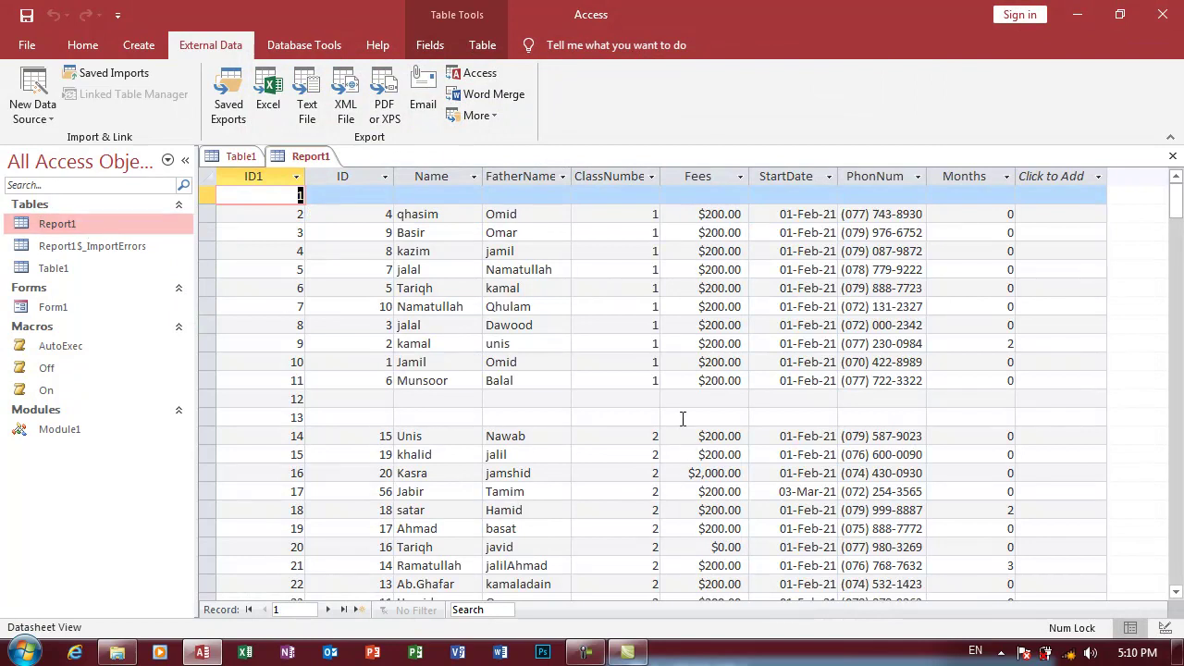
pyautogui.moveTo(1177, 201); pyautogui.dragTo(1177, 400)
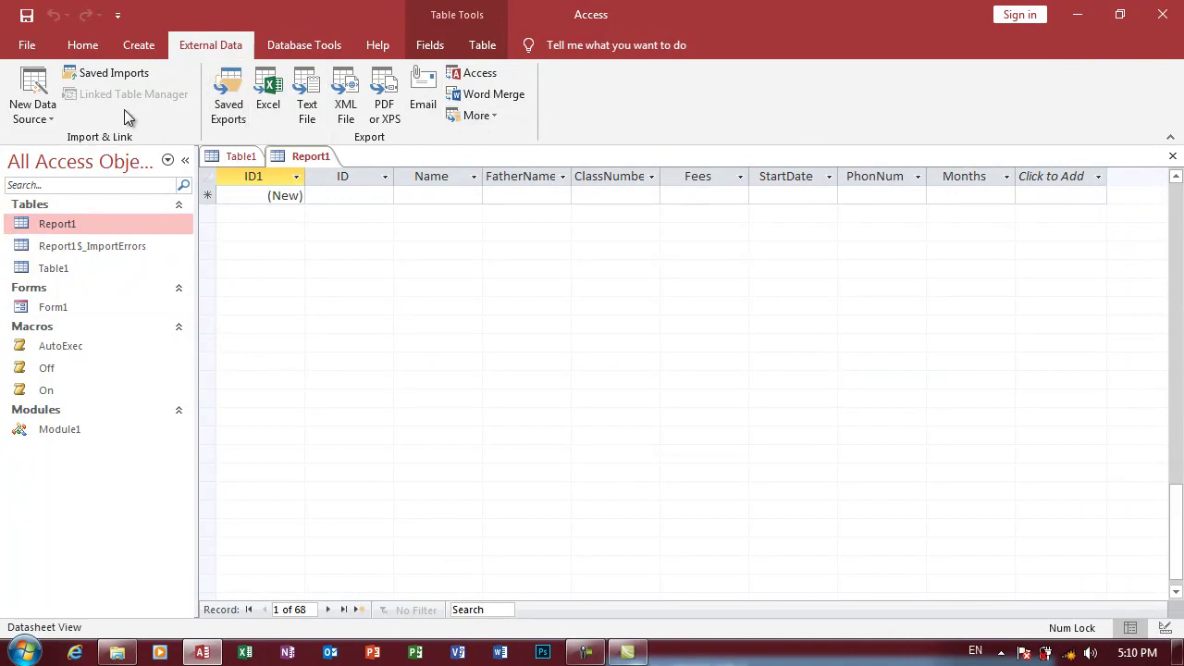
pyautogui.click(40, 103)
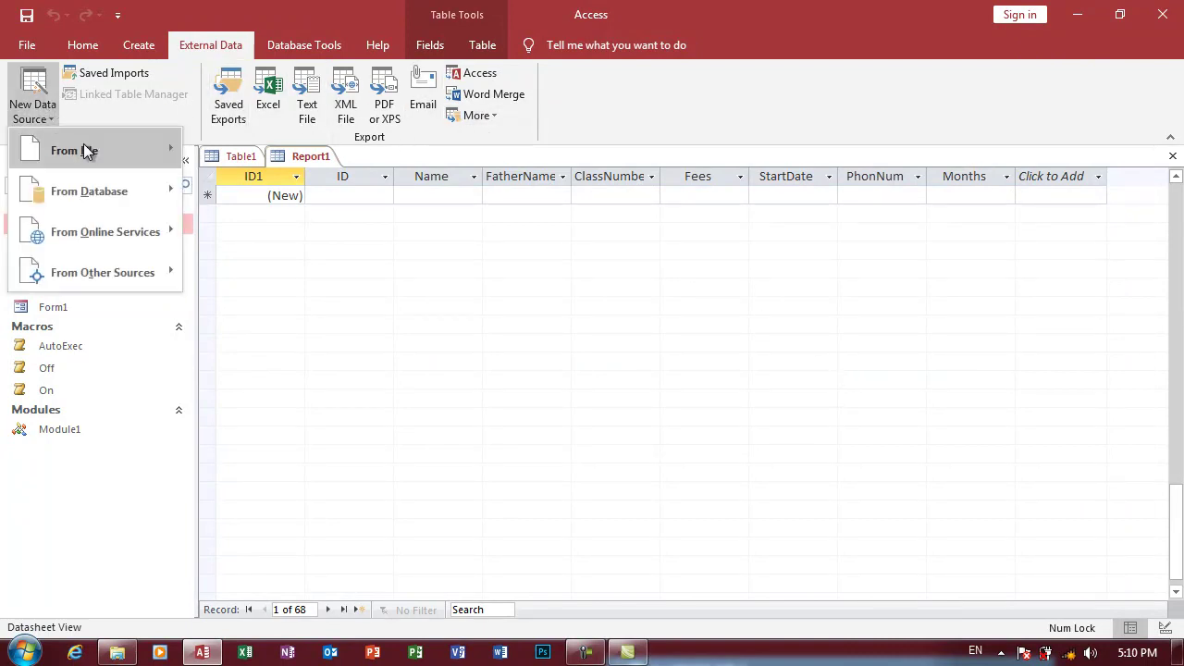
pyautogui.moveTo(126, 153)
pyautogui.moveTo(63, 188)
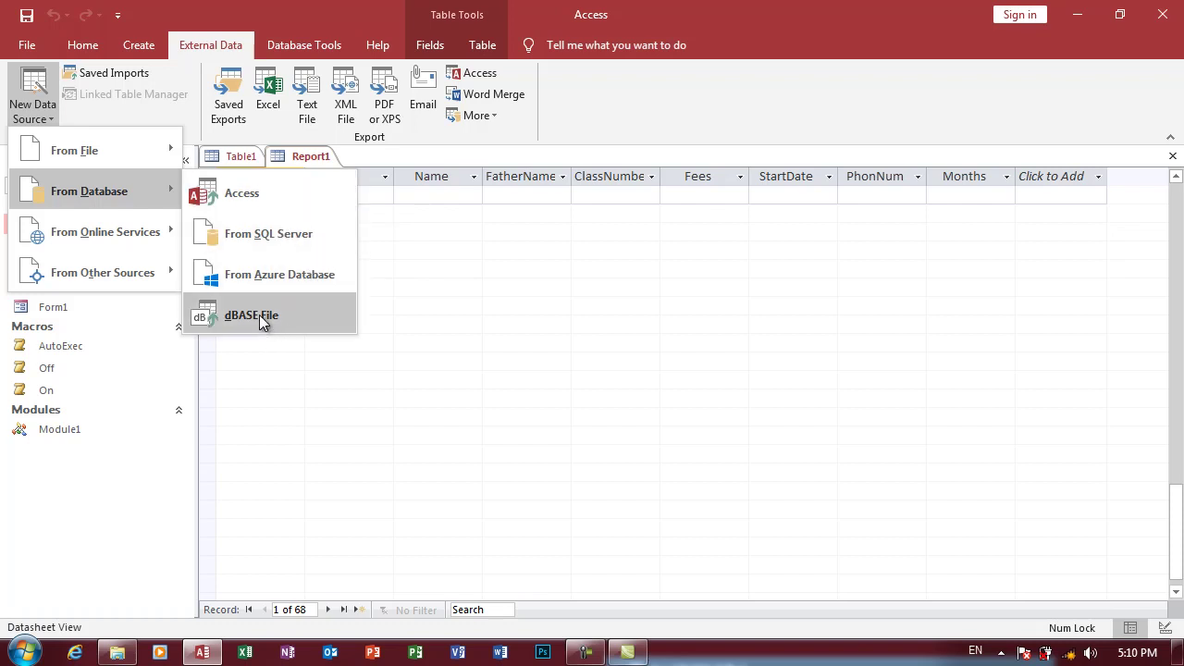
pyautogui.click(530, 326)
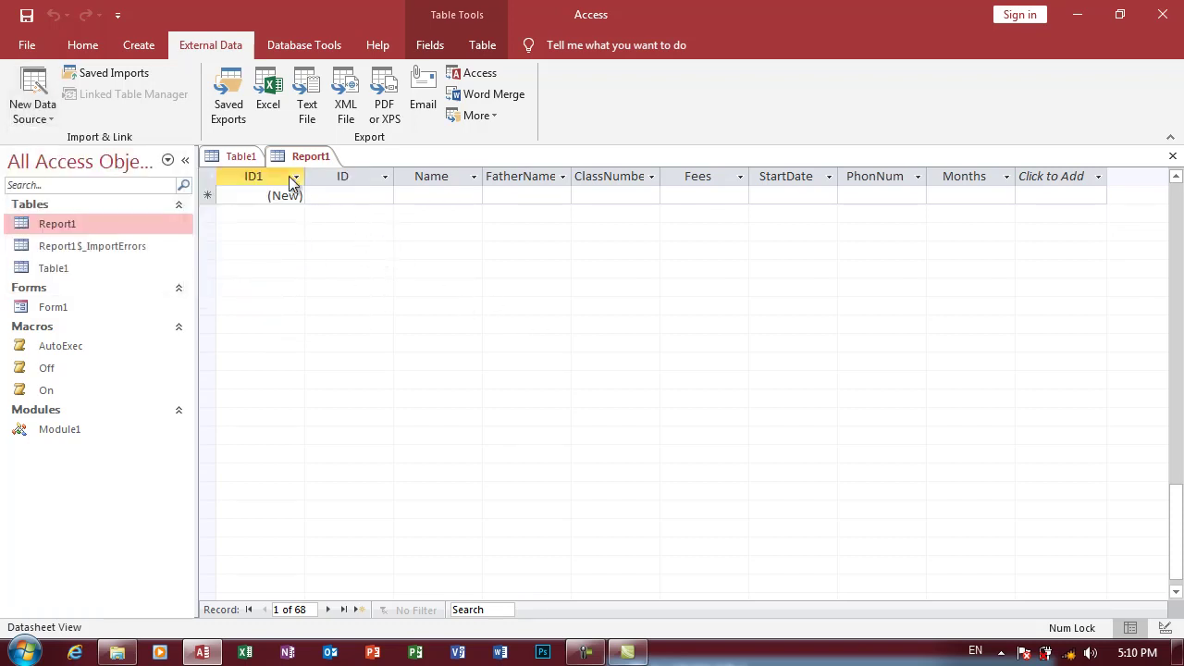
pyautogui.click(242, 156)
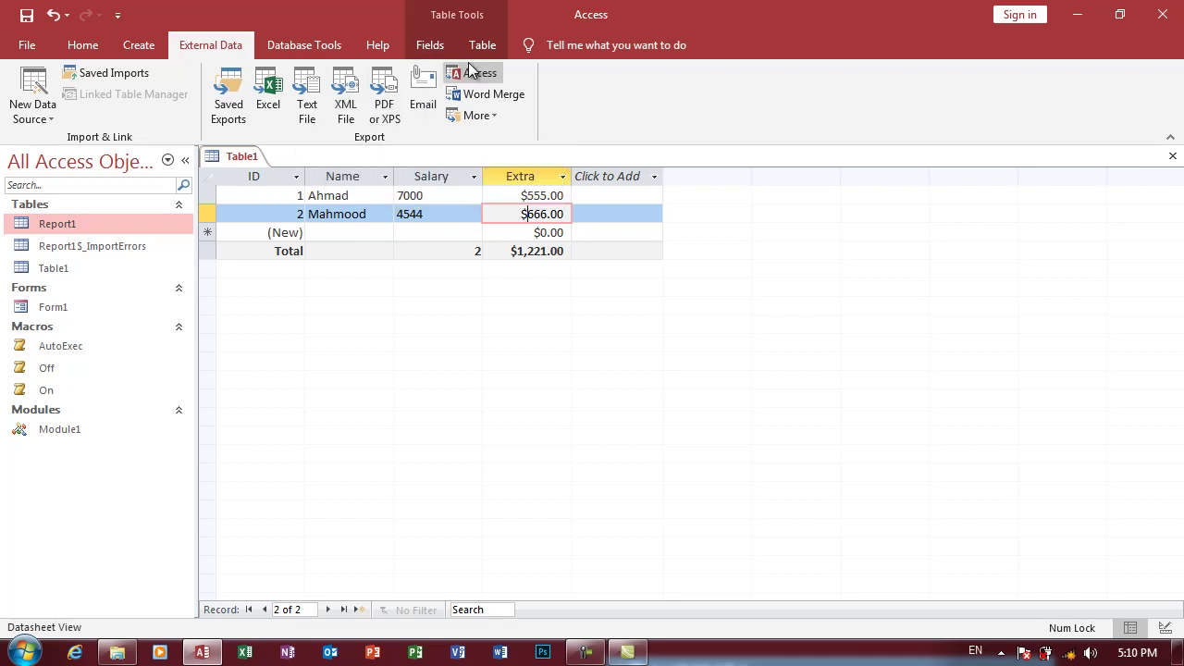
# Step: Run Object Dependencies on Table1, updating dependency info, and confirm no tables depend on it
pyautogui.click(497, 115)
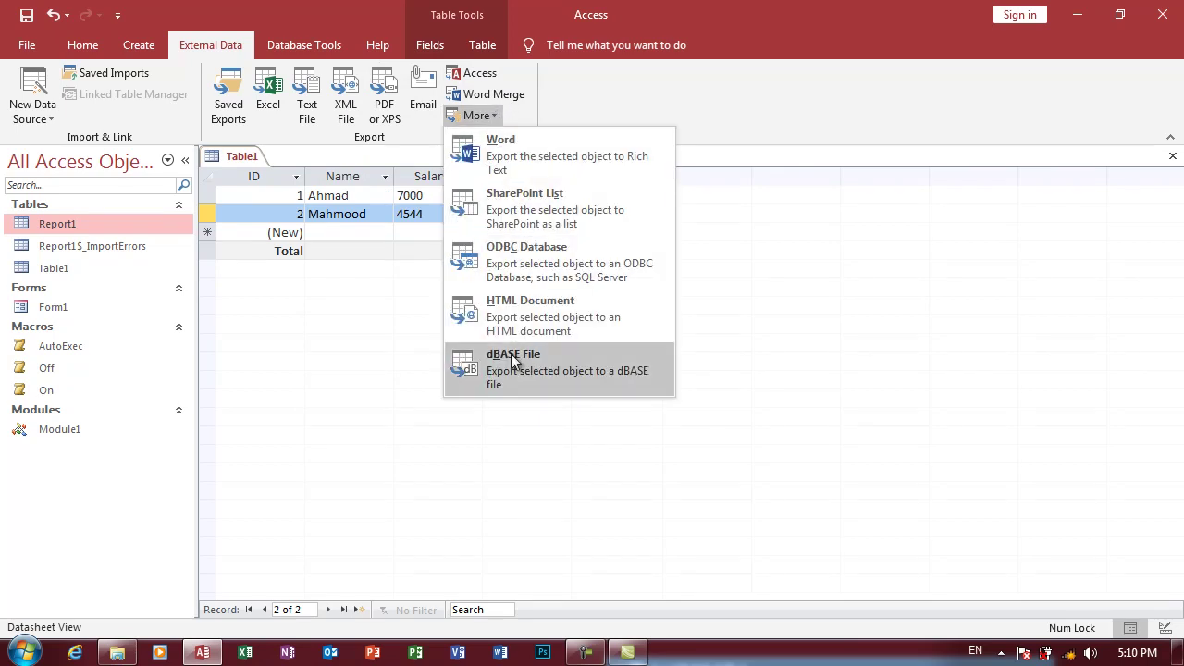
pyautogui.click(621, 84)
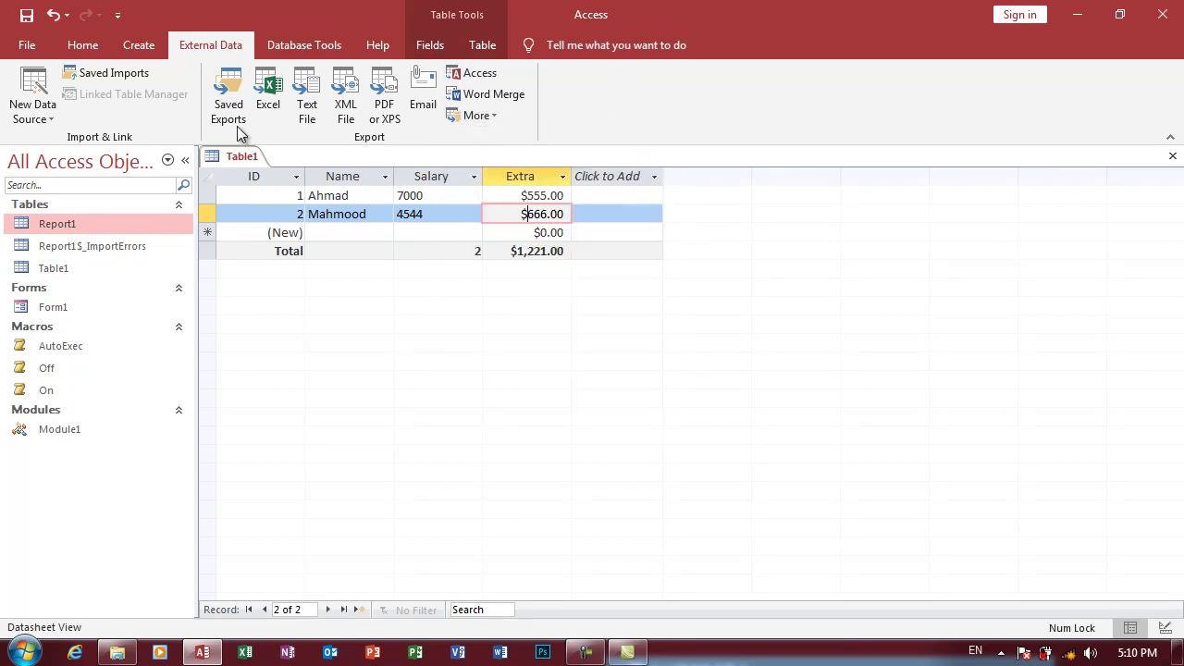
pyautogui.click(285, 48)
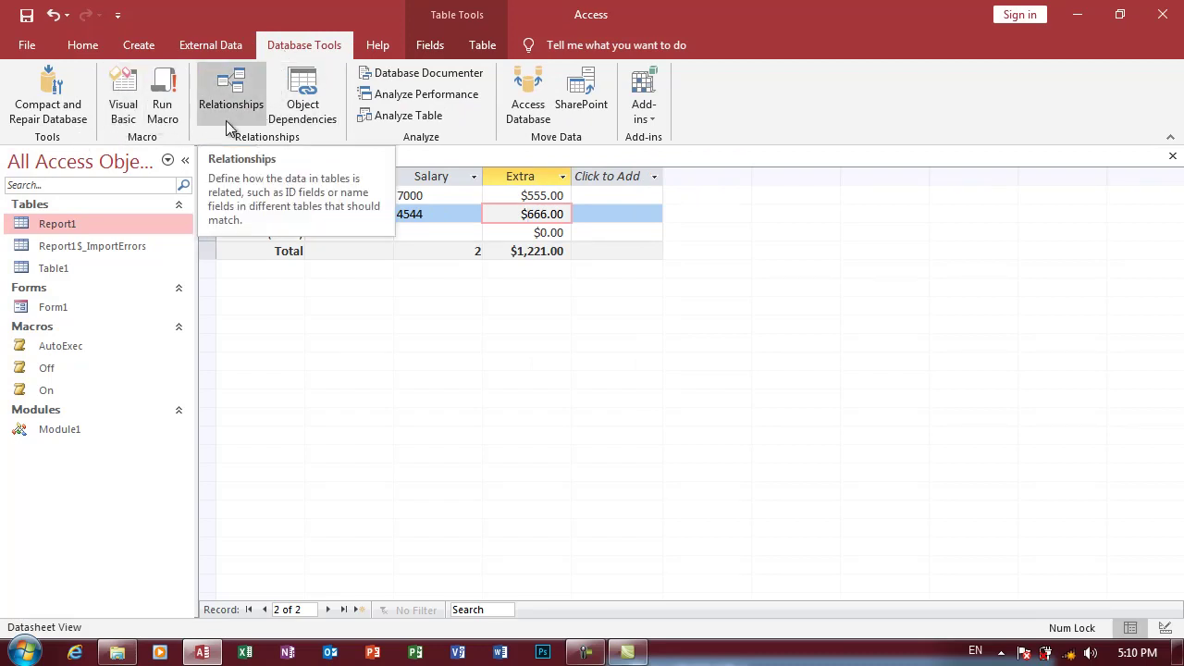
pyautogui.click(299, 102)
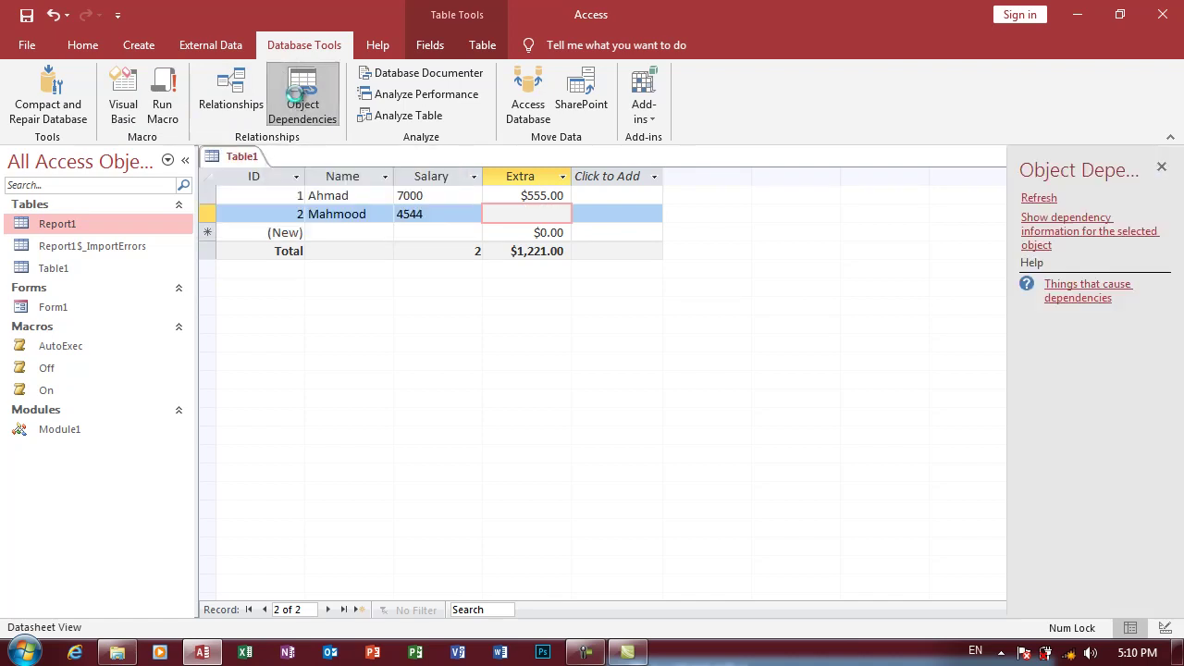
pyautogui.click(540, 380)
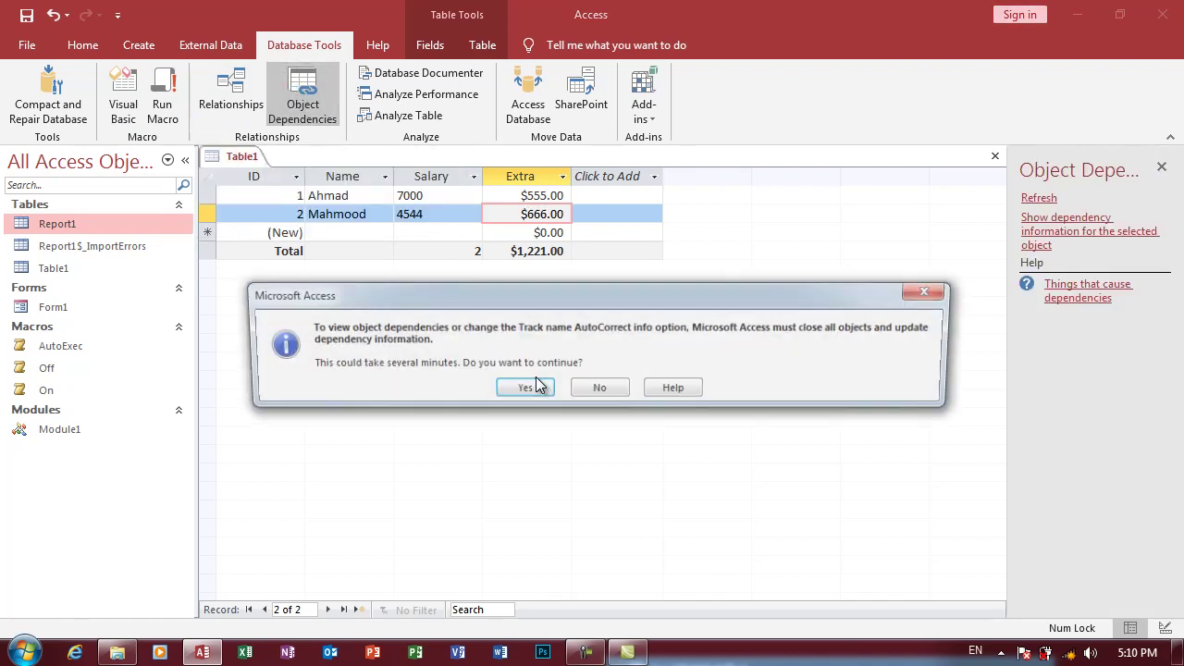
pyautogui.click(534, 389)
pyautogui.click(534, 387)
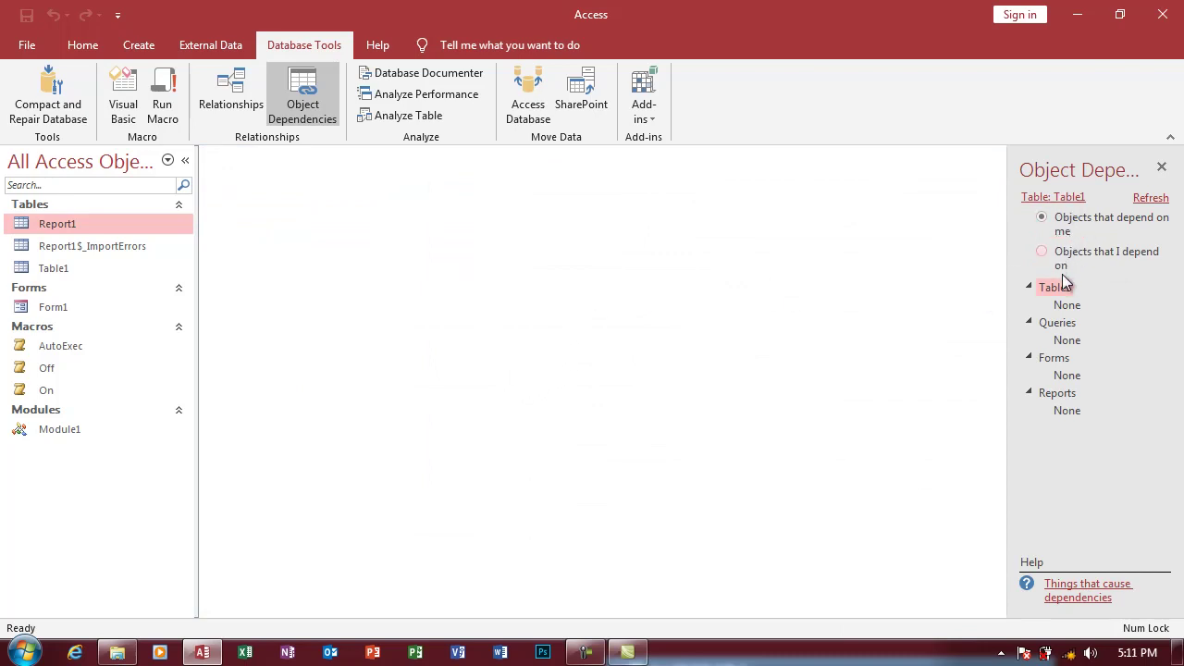
pyautogui.click(1067, 312)
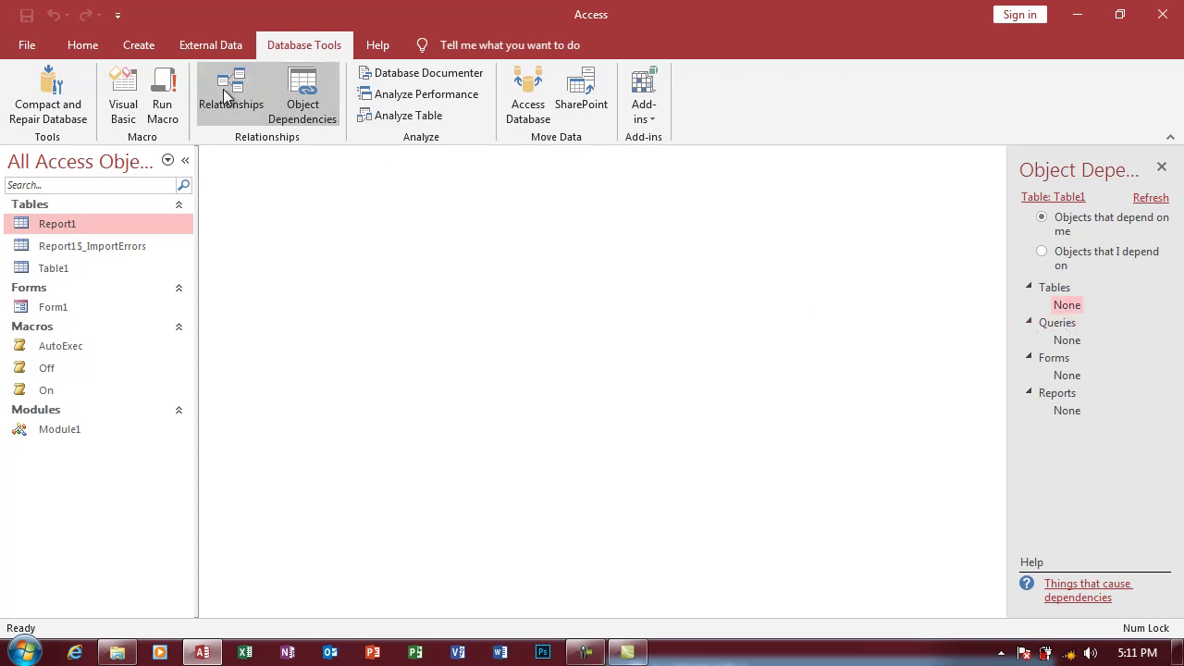
pyautogui.click(1160, 169)
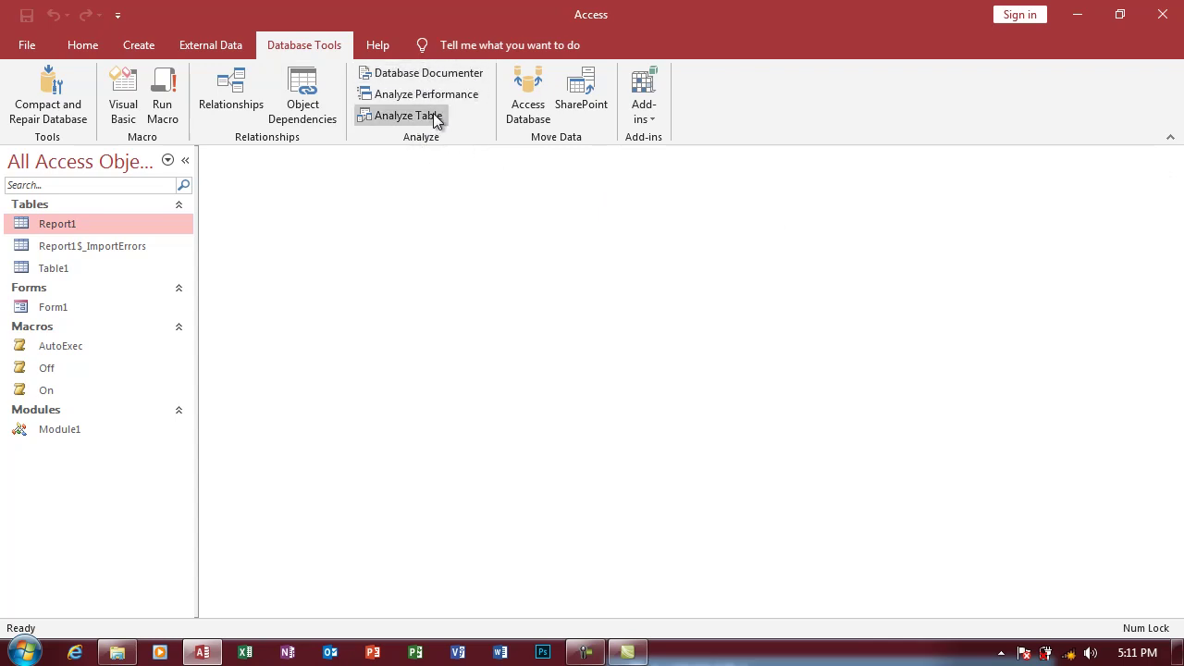
# Step: Start the Database Splitter and cancel it, then look over the Add-ins list without using it
pyautogui.click(531, 94)
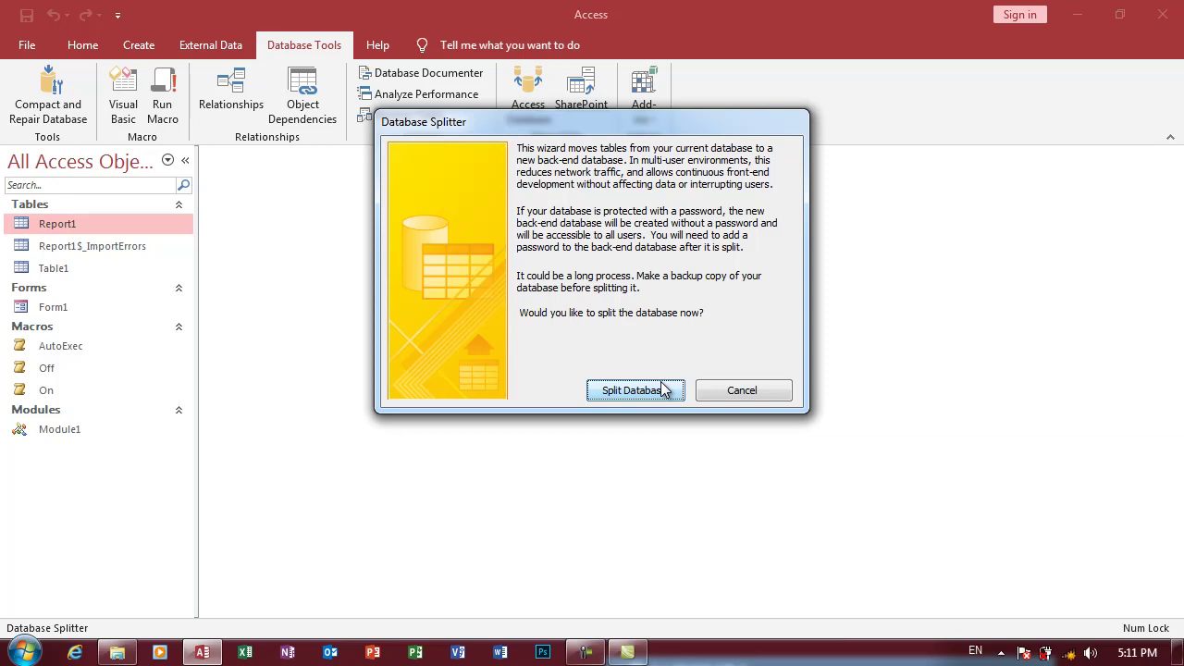
pyautogui.click(742, 387)
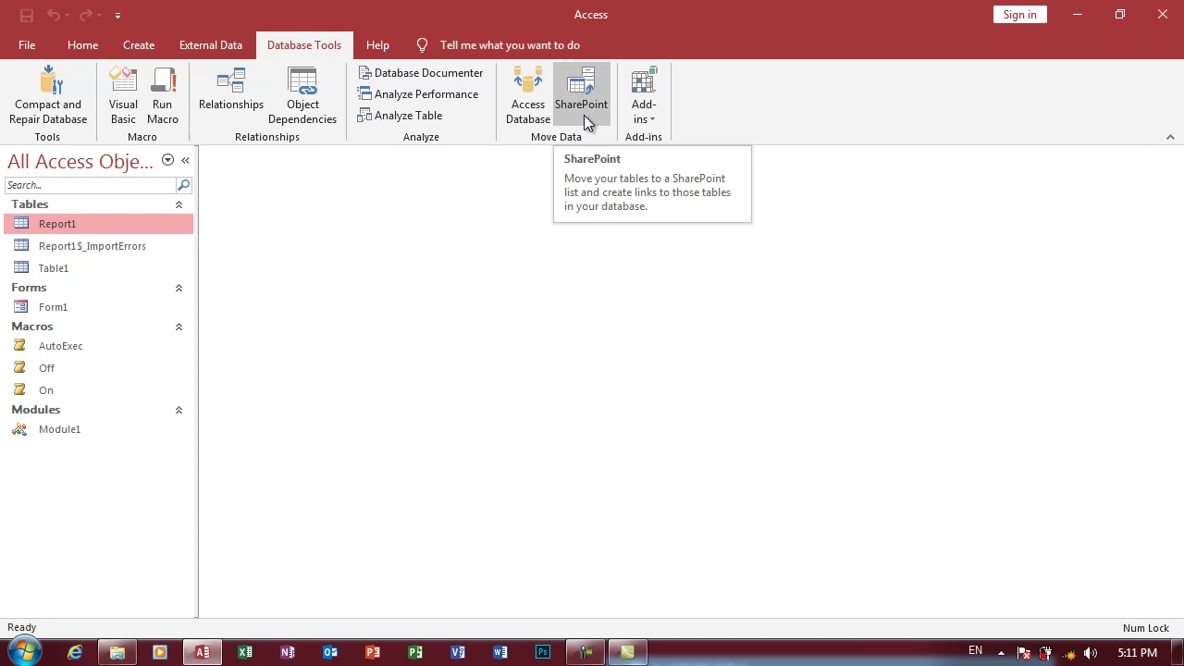
pyautogui.click(649, 119)
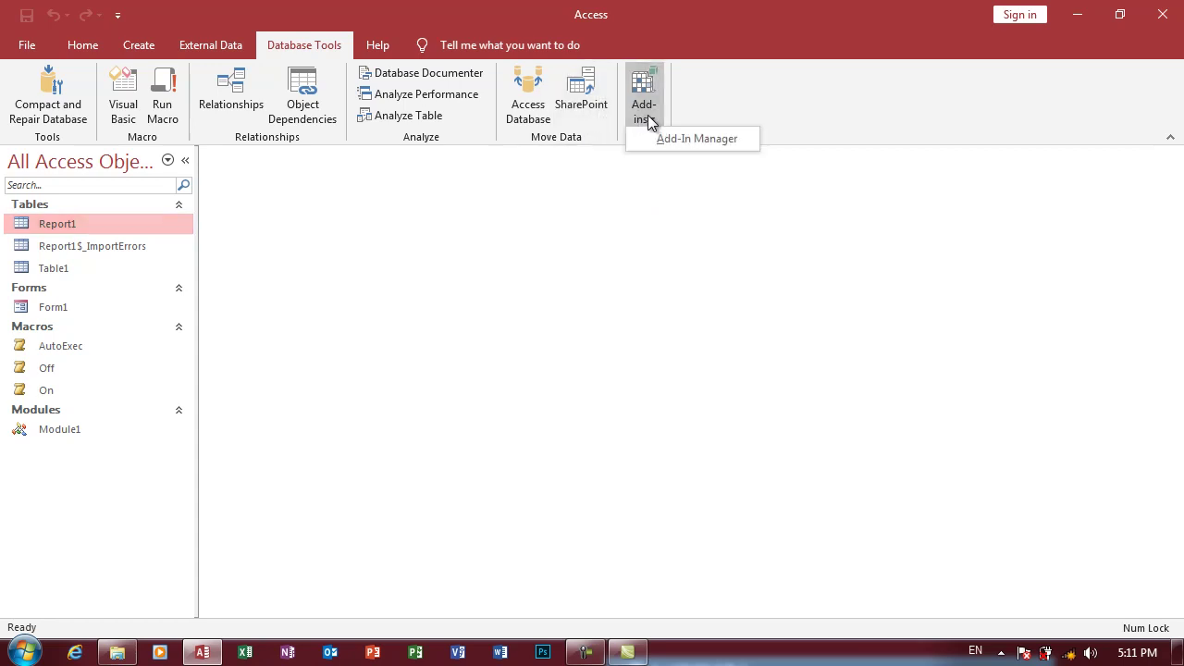
pyautogui.click(463, 236)
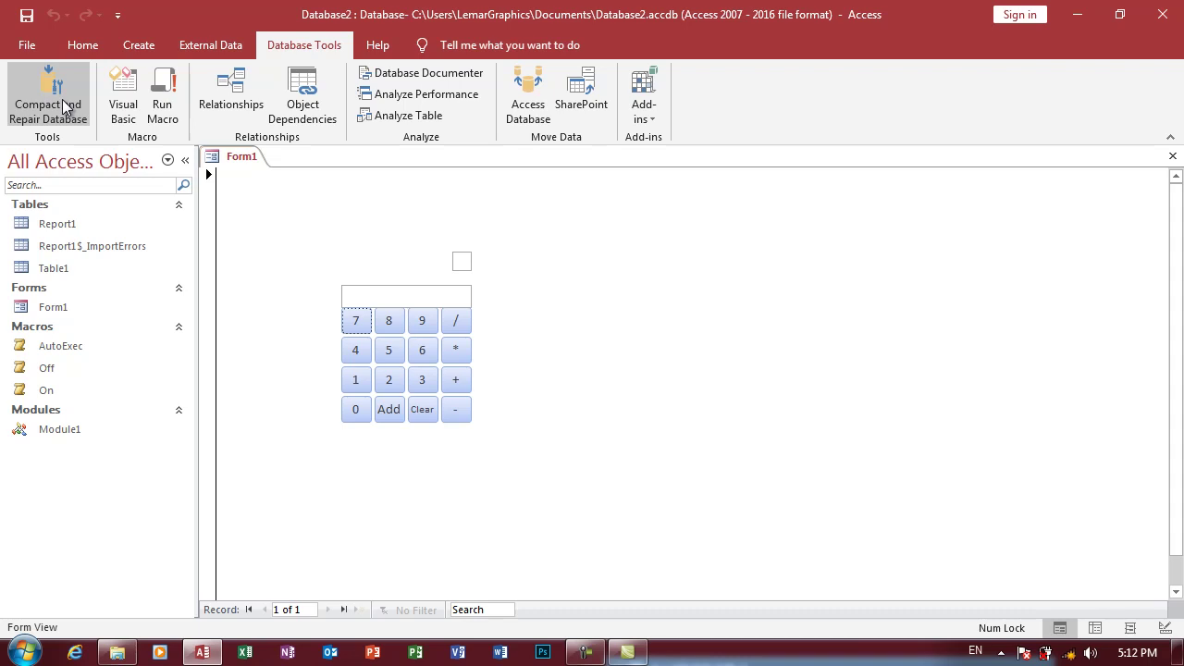
# Step: Close the calculator form Form1 with Ctrl+W
pyautogui.click(127, 46)
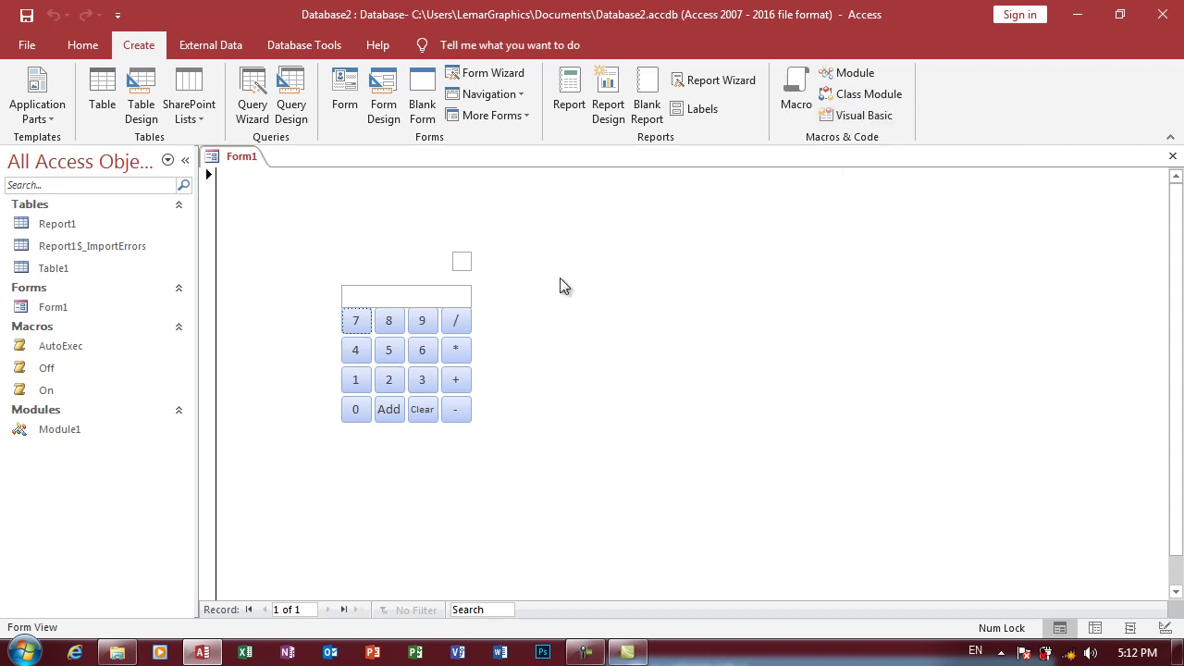
pyautogui.hotkey('ctrl', 'w')
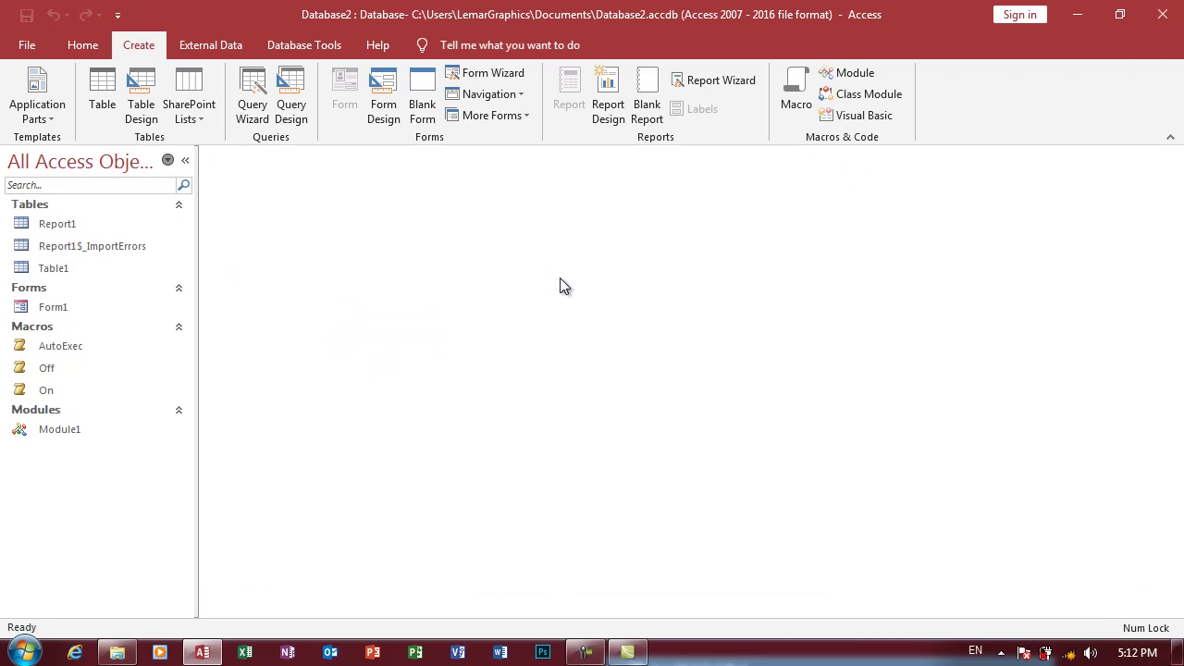